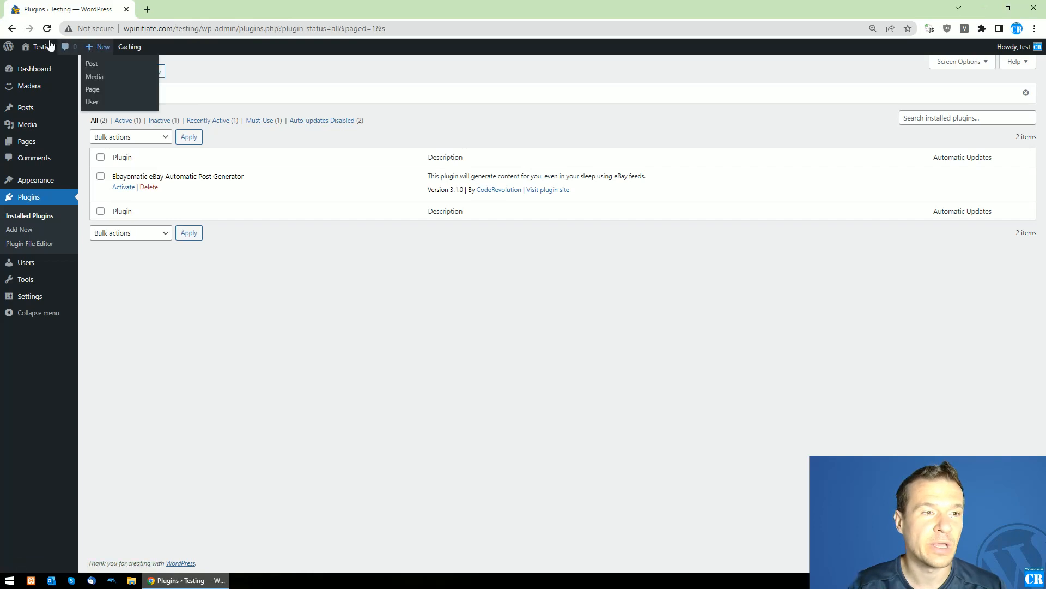
View the Testing site's public front page in a separate tab and return to the plugins list
{"action": "mouse_move", "coordinate": [49, 47]}
{"action": "middle_click", "coordinate": [34, 63]}
{"action": "left_click", "coordinate": [174, 13]}
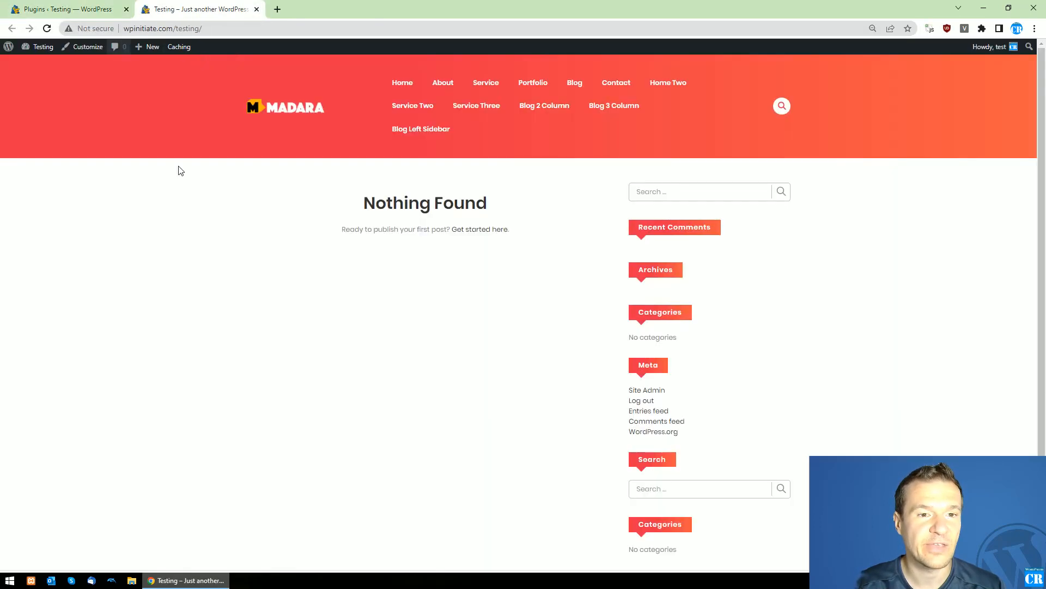
{"action": "left_click", "coordinate": [127, 6]}
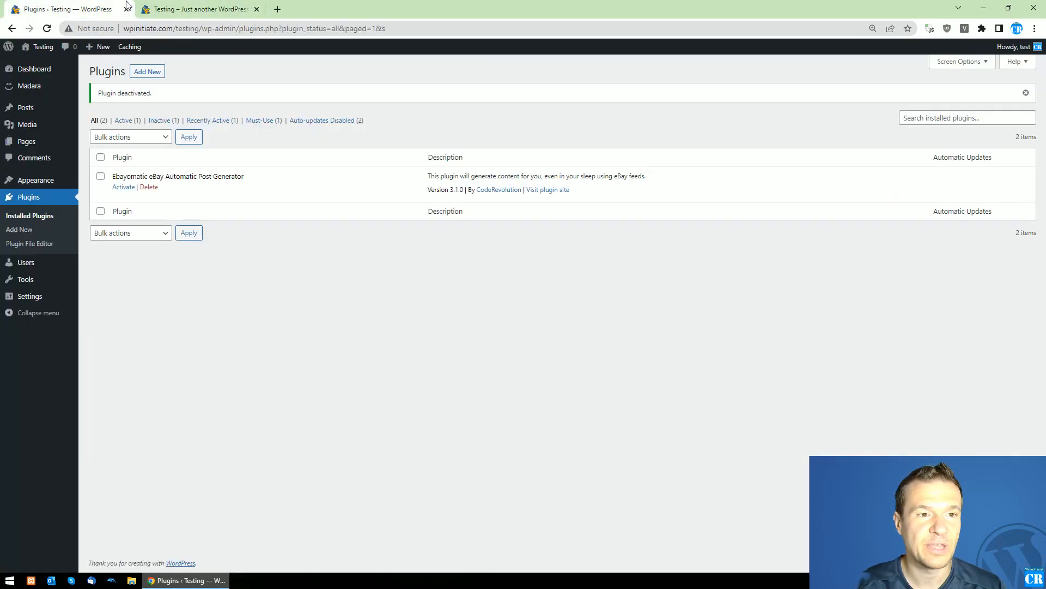
Upload aiomatic-automatic-ai-content-writer.zip as a new plugin, install it and activate it
{"action": "left_click", "coordinate": [145, 71]}
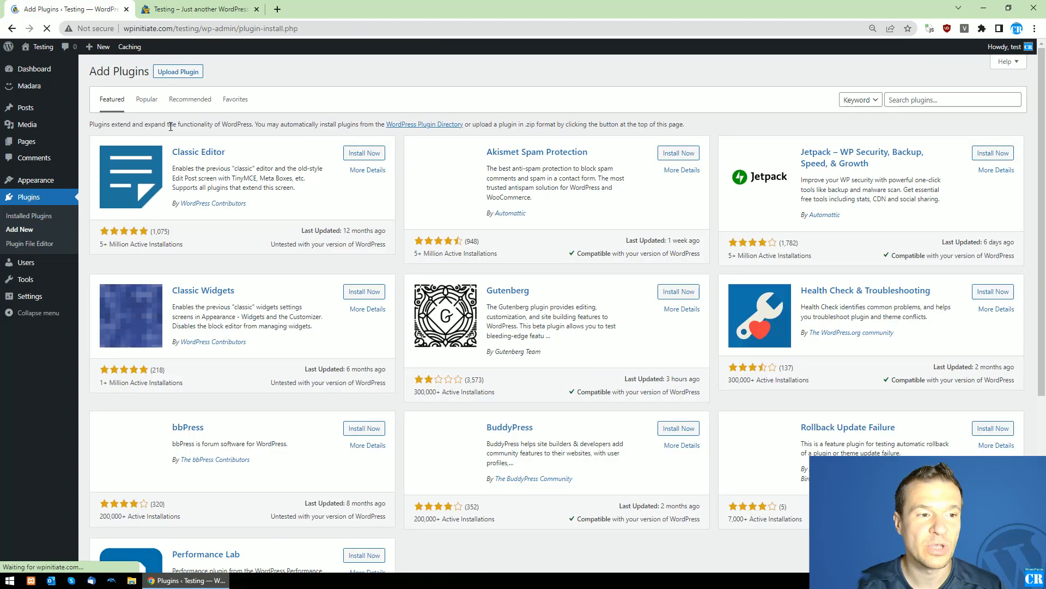
{"action": "left_click", "coordinate": [177, 72]}
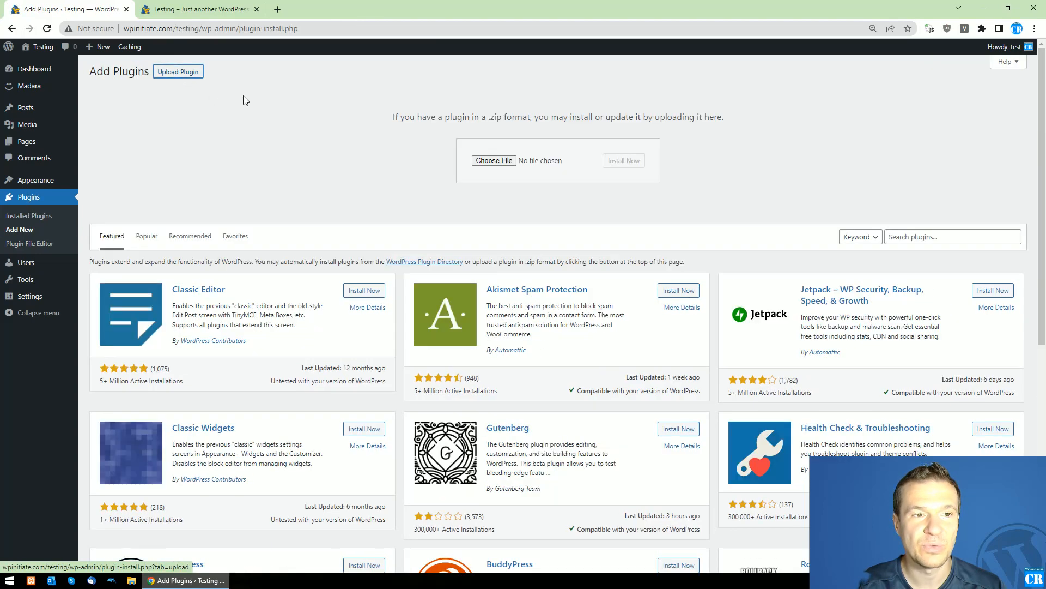
{"action": "left_click", "coordinate": [480, 161]}
{"action": "left_click", "coordinate": [217, 84]}
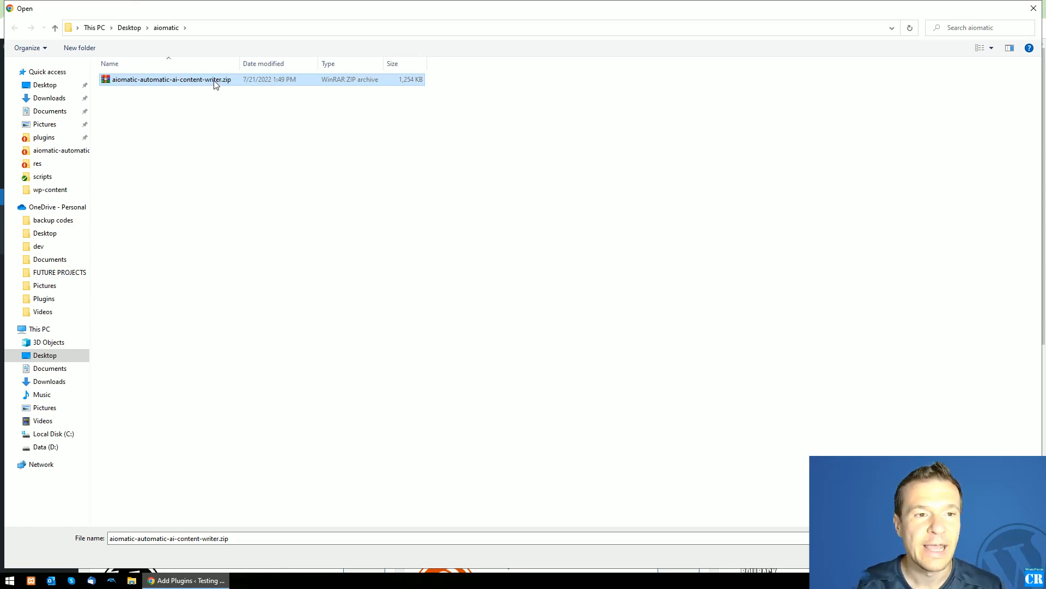
{"action": "double_click", "coordinate": [216, 84]}
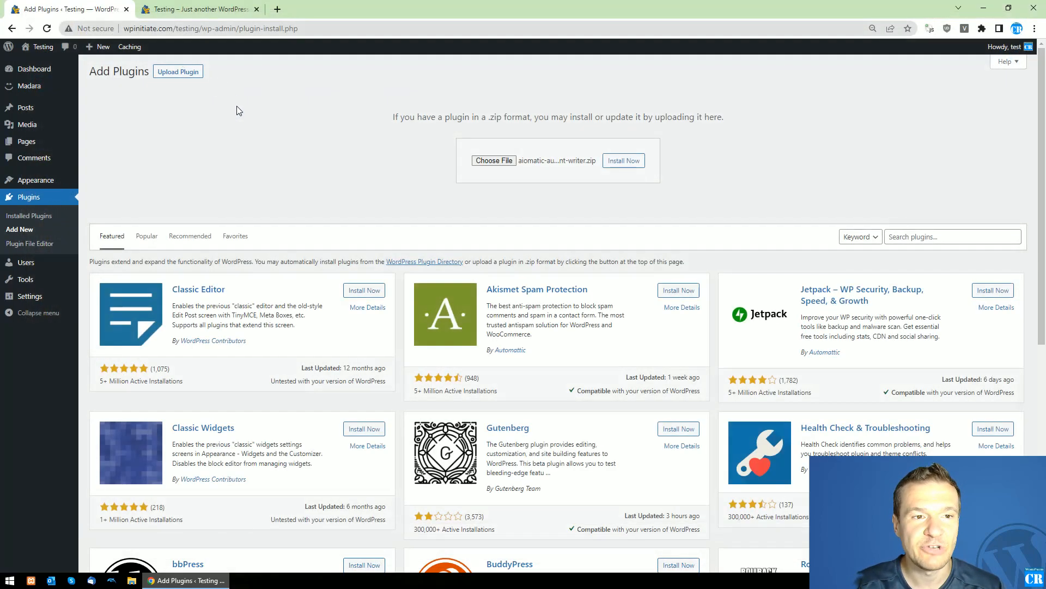
{"action": "left_click", "coordinate": [621, 161]}
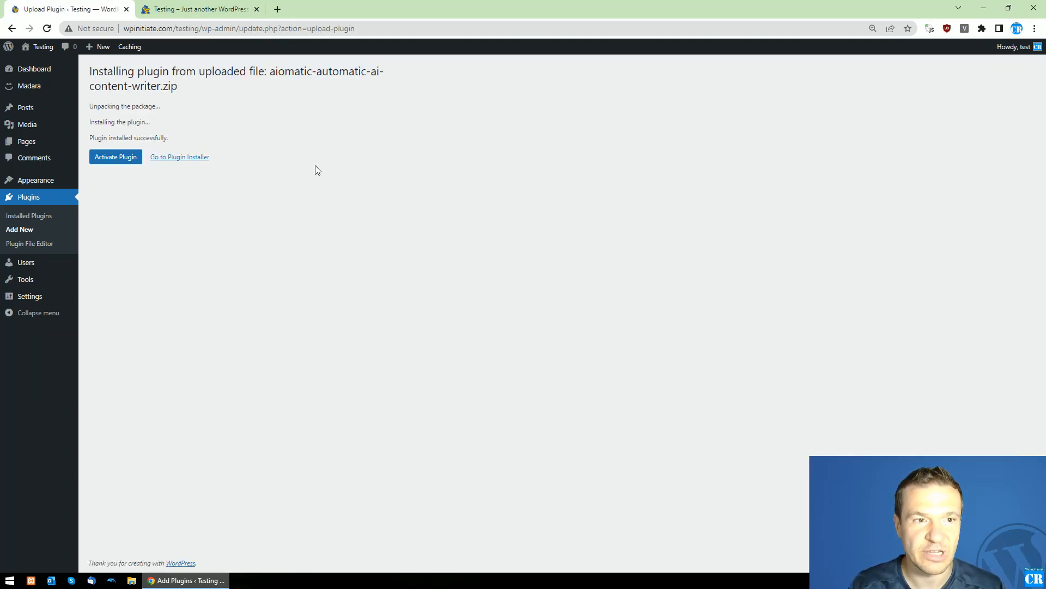
{"action": "left_click", "coordinate": [116, 159]}
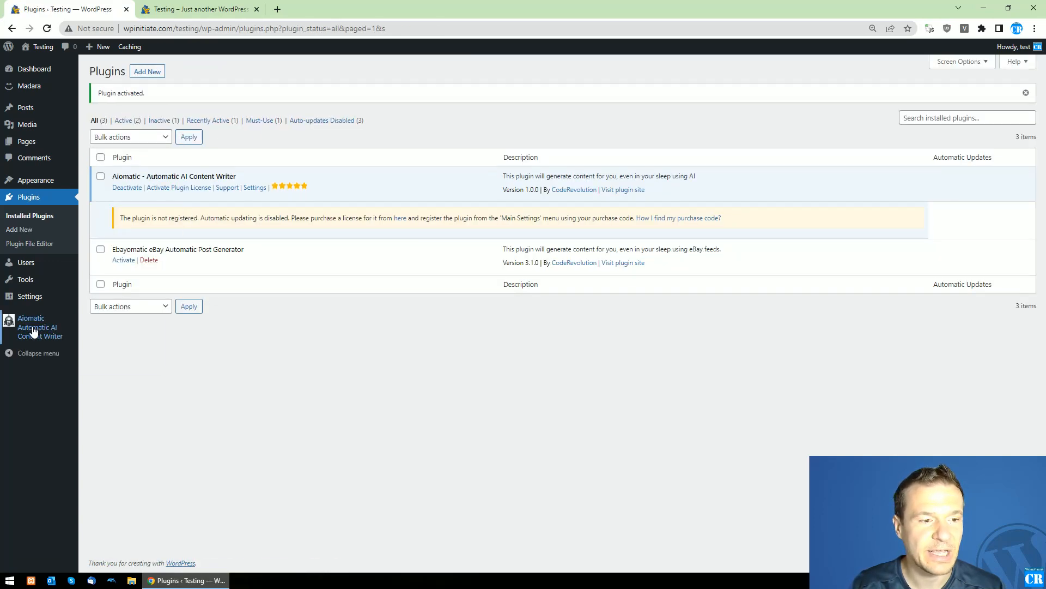
From the Aiomatic main settings, follow the OpenAI API Key link and copy the existing secret key
{"action": "mouse_move", "coordinate": [22, 325]}
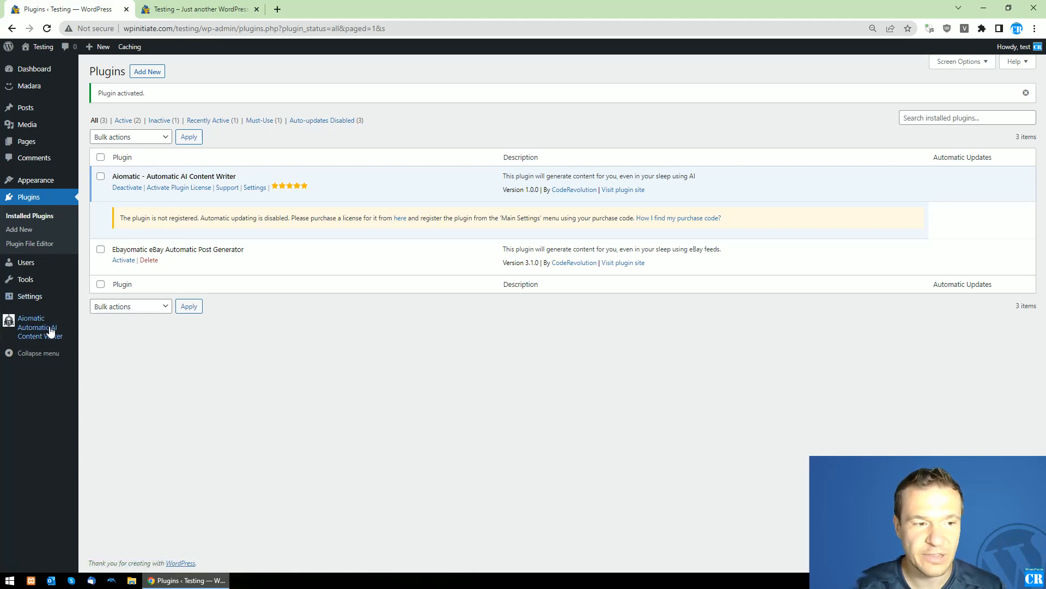
{"action": "left_click", "coordinate": [23, 330]}
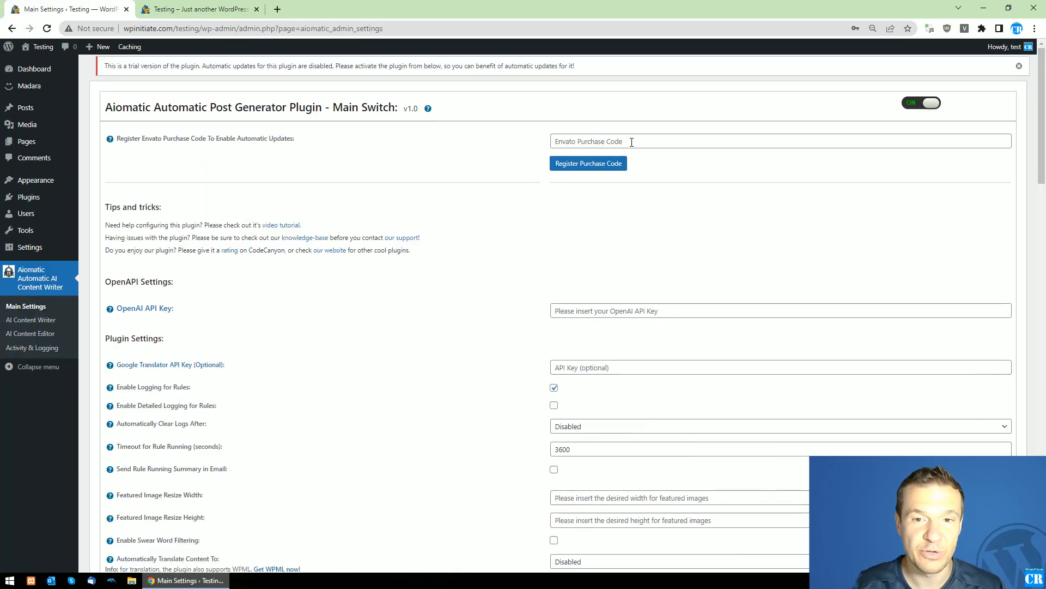
{"action": "scroll", "coordinate": [331, 317], "scroll_direction": "down", "scroll_amount": 3}
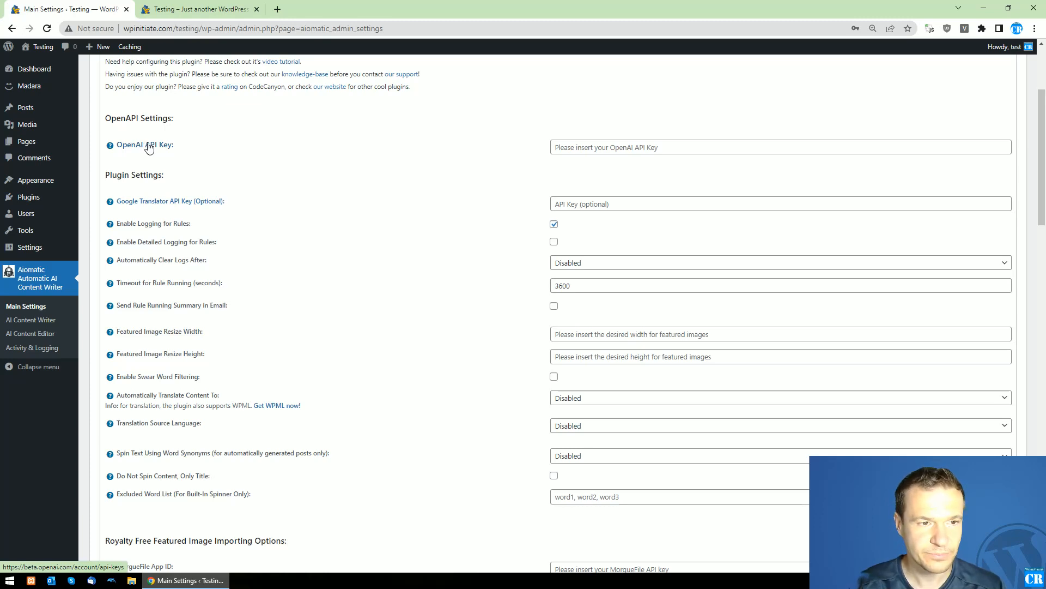
{"action": "left_click", "coordinate": [148, 146]}
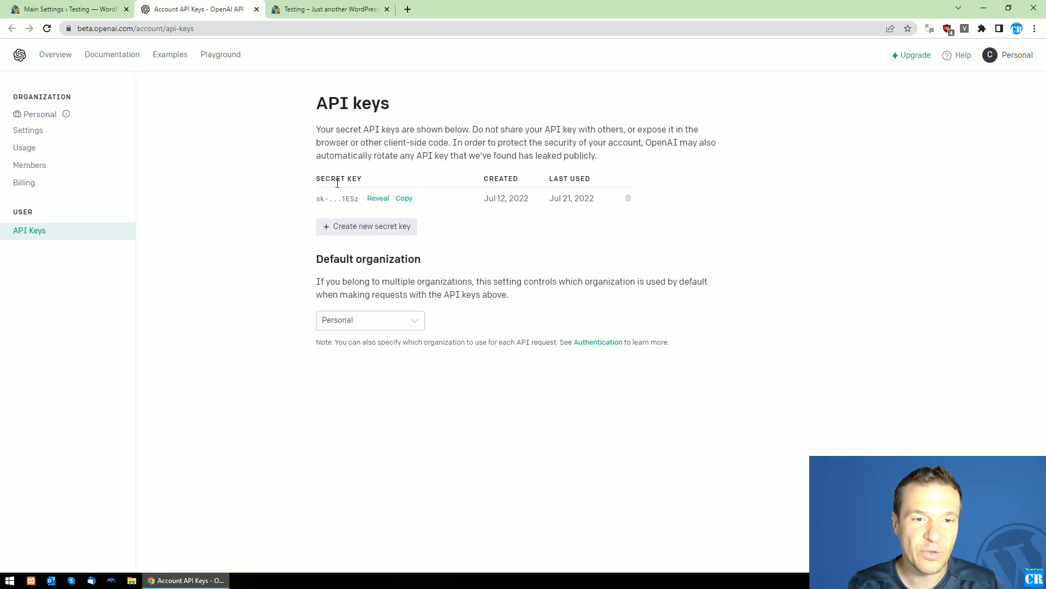
{"action": "left_click", "coordinate": [403, 200]}
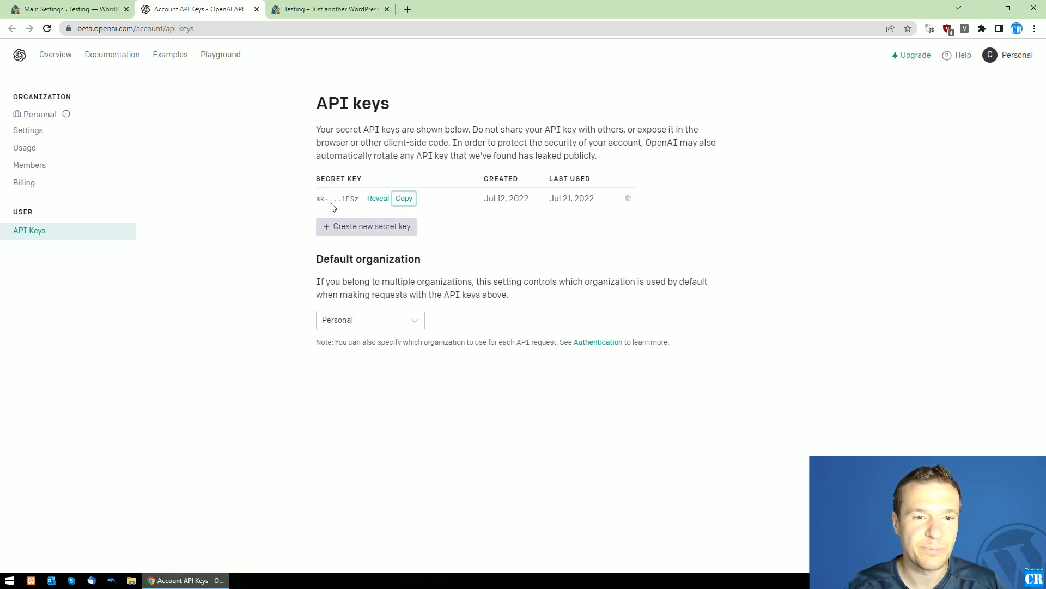
Paste the copied API key into the OpenAI API Key field of the Aiomatic main settings and save the settings
{"action": "left_click", "coordinate": [82, 4]}
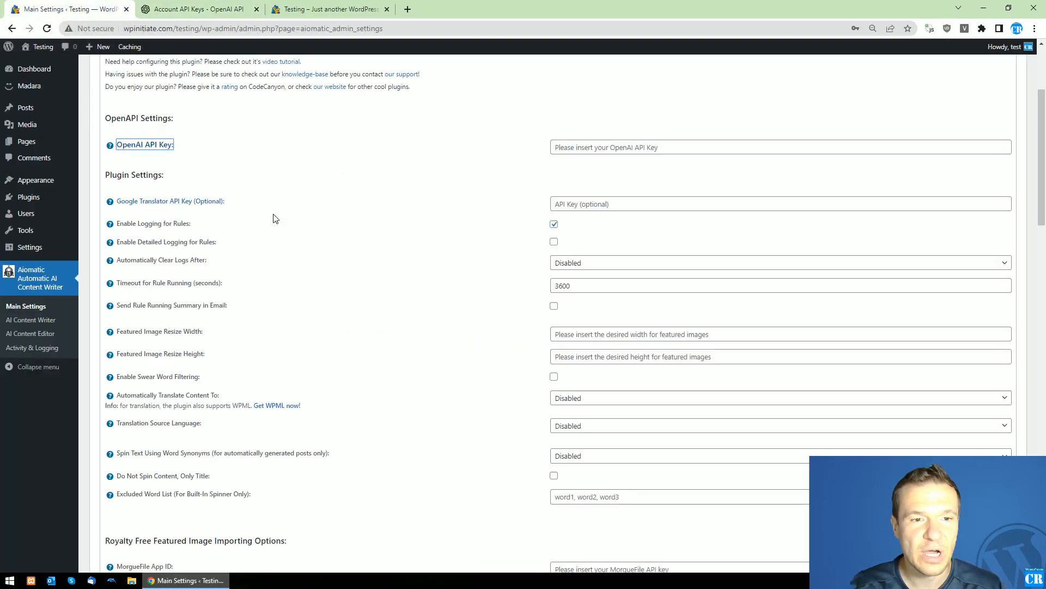
{"action": "left_click", "coordinate": [560, 148]}
{"action": "right_click", "coordinate": [560, 148]}
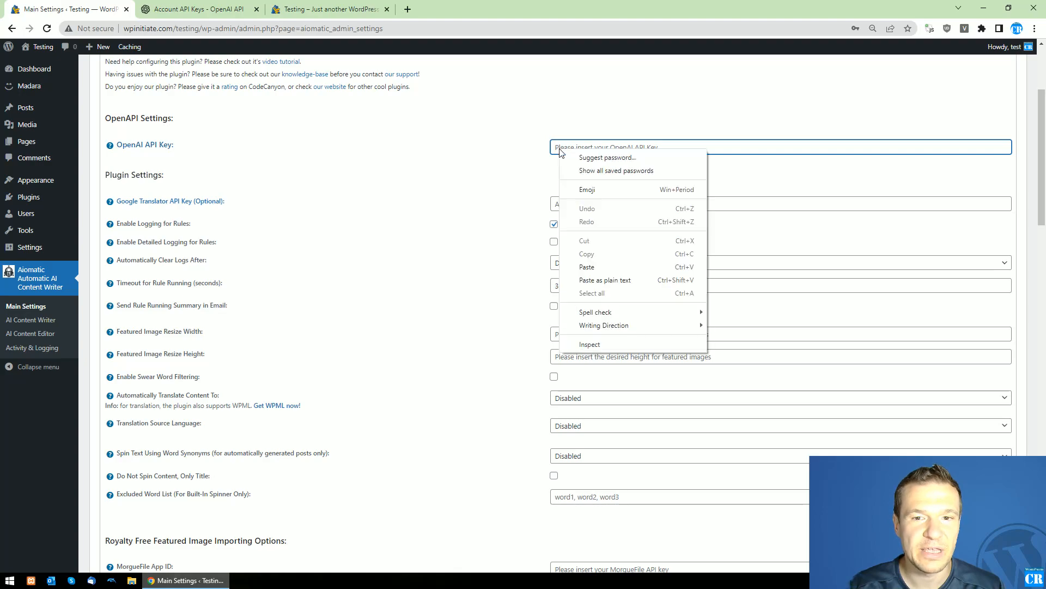
{"action": "left_click", "coordinate": [618, 268]}
{"action": "scroll", "coordinate": [383, 360], "scroll_direction": "down", "scroll_amount": 20}
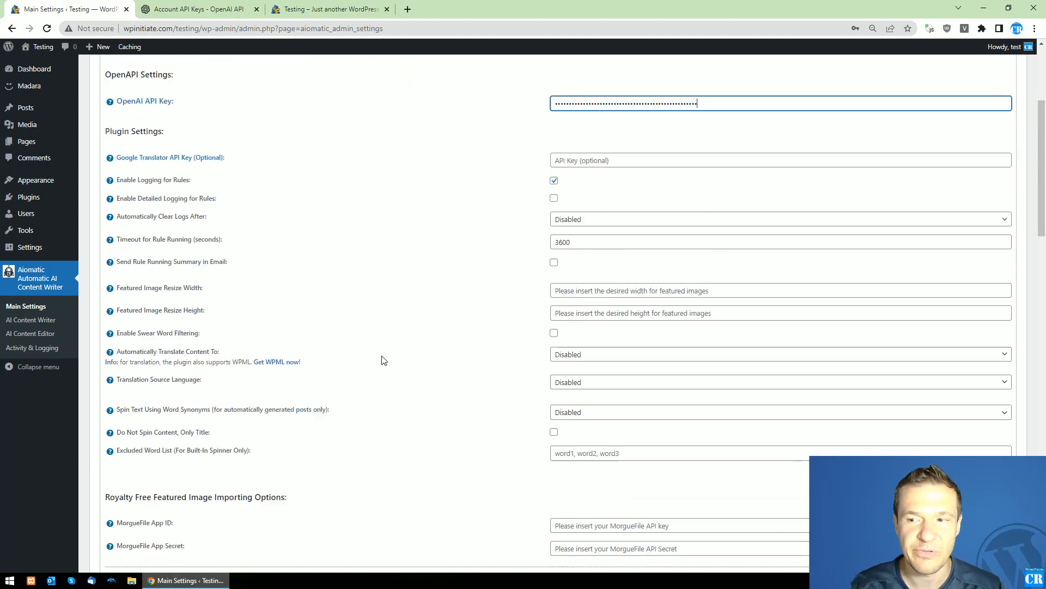
{"action": "left_click", "coordinate": [131, 510]}
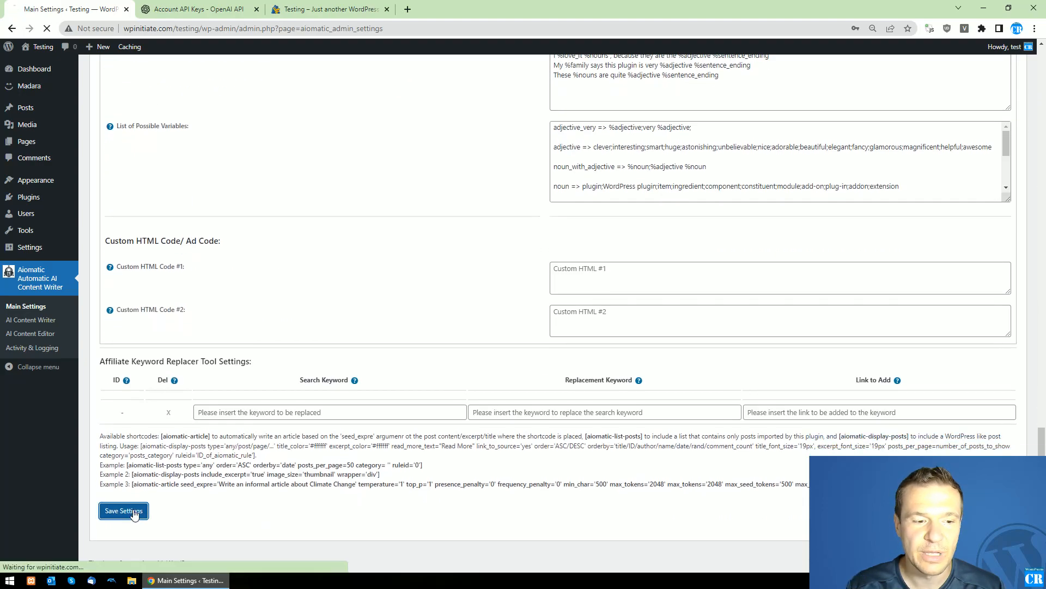
Look through the Aiomatic main settings, including the plugin settings and the royalty-free featured image importing options
{"action": "scroll", "coordinate": [579, 436], "scroll_direction": "down", "scroll_amount": 5}
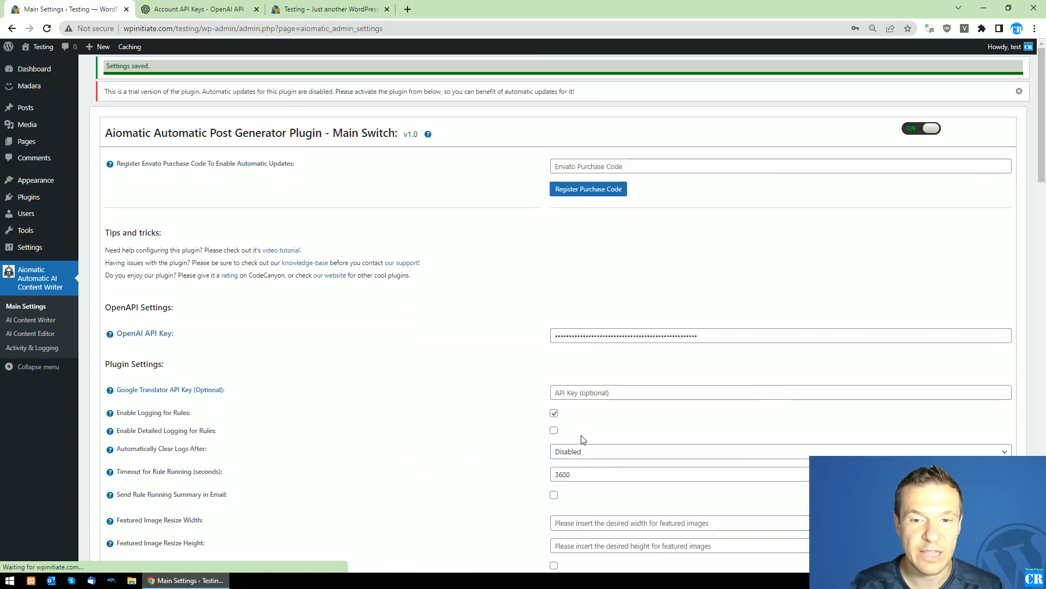
{"action": "scroll", "coordinate": [527, 281], "scroll_direction": "down", "scroll_amount": 8}
{"action": "scroll", "coordinate": [502, 311], "scroll_direction": "up", "scroll_amount": 9}
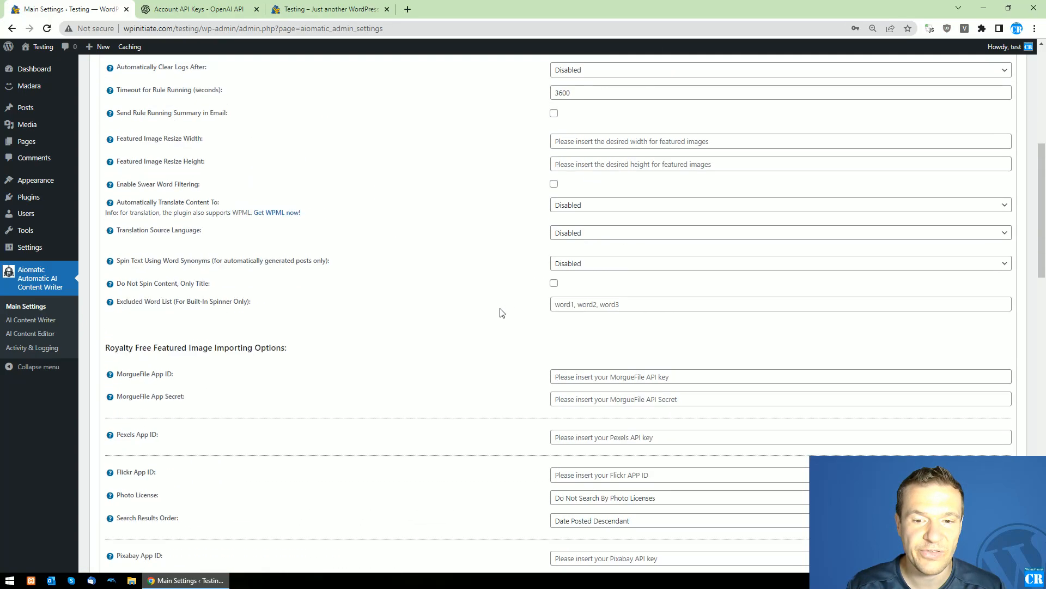
{"action": "scroll", "coordinate": [495, 322], "scroll_direction": "down", "scroll_amount": 2}
{"action": "scroll", "coordinate": [495, 324], "scroll_direction": "down", "scroll_amount": 2}
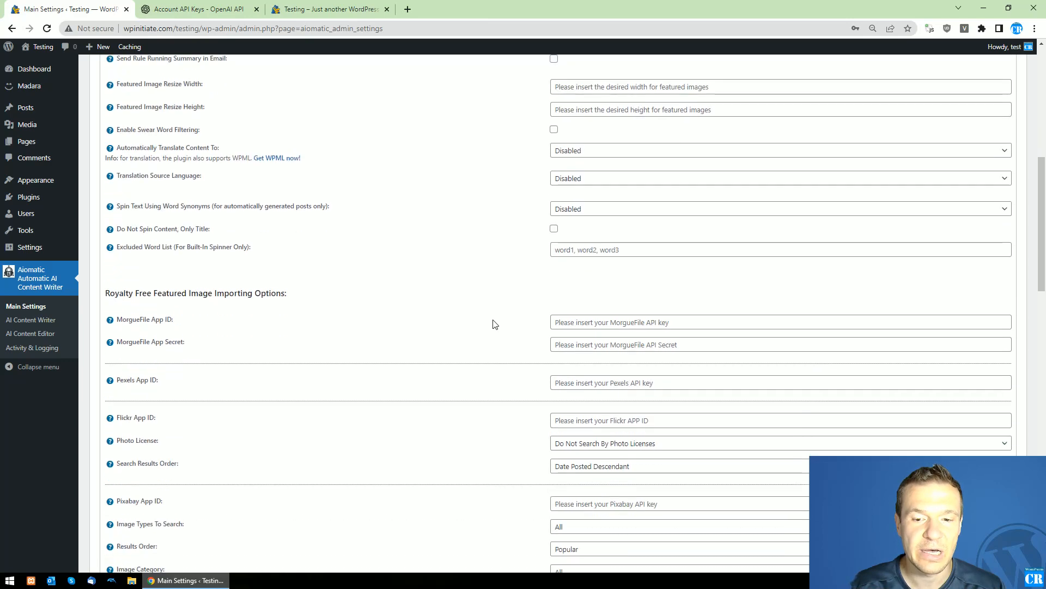
{"action": "scroll", "coordinate": [495, 324], "scroll_direction": "up", "scroll_amount": 5}
{"action": "scroll", "coordinate": [495, 324], "scroll_direction": "down", "scroll_amount": 5}
{"action": "scroll", "coordinate": [495, 323], "scroll_direction": "up", "scroll_amount": 2}
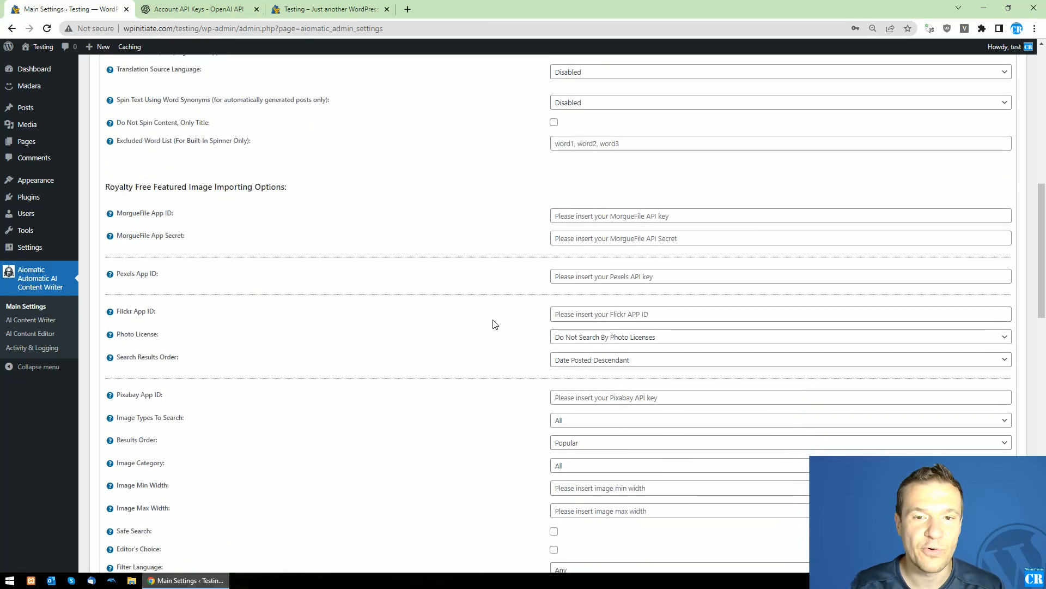
{"action": "scroll", "coordinate": [202, 322], "scroll_direction": "up", "scroll_amount": 6}
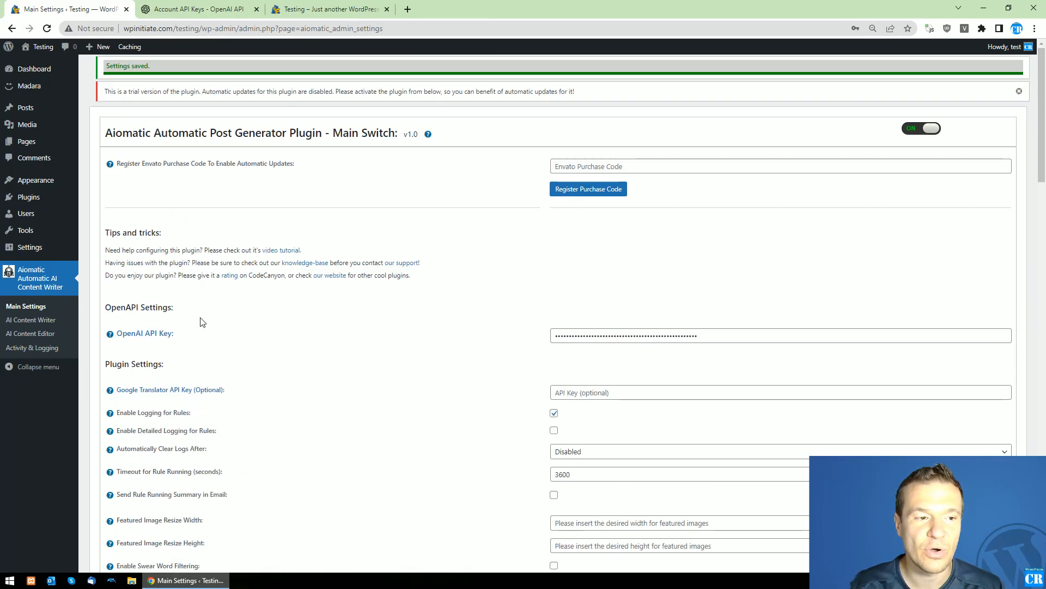
Open the AI Content Writer rules and enlarge the Post Title / RSS Feed URL box of the new rule
{"action": "left_click", "coordinate": [16, 320]}
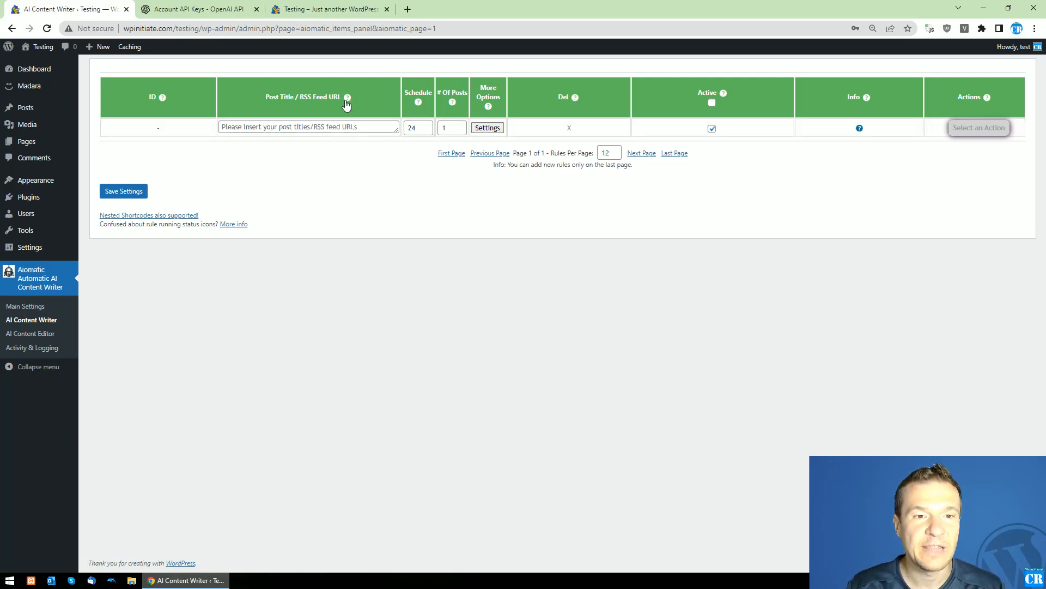
{"action": "left_click_drag", "start_coordinate": [265, 97], "coordinate": [343, 97]}
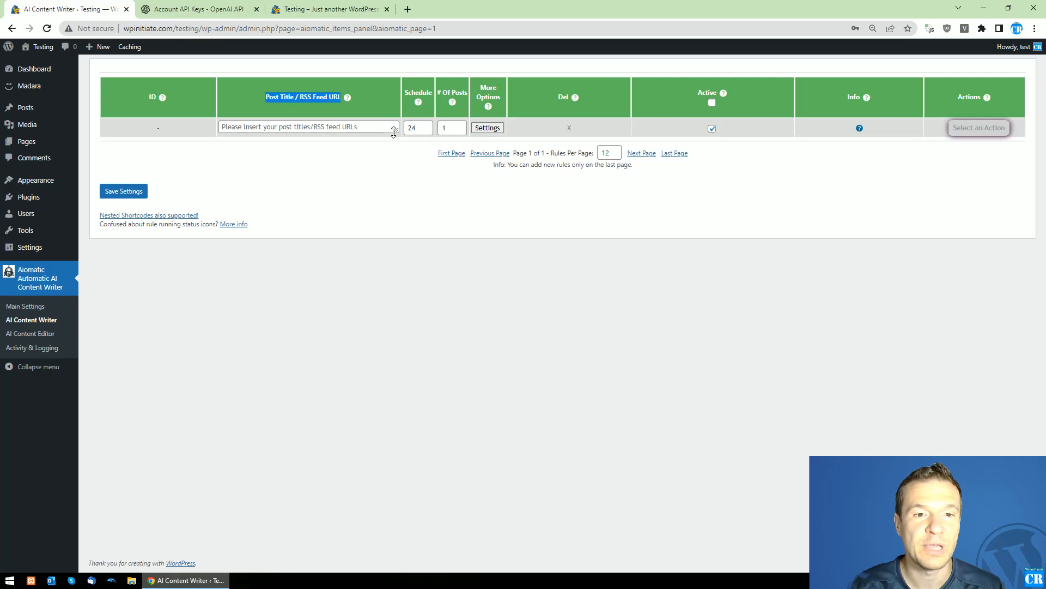
{"action": "left_click_drag", "start_coordinate": [397, 130], "coordinate": [396, 263]}
{"action": "left_click", "coordinate": [290, 159]}
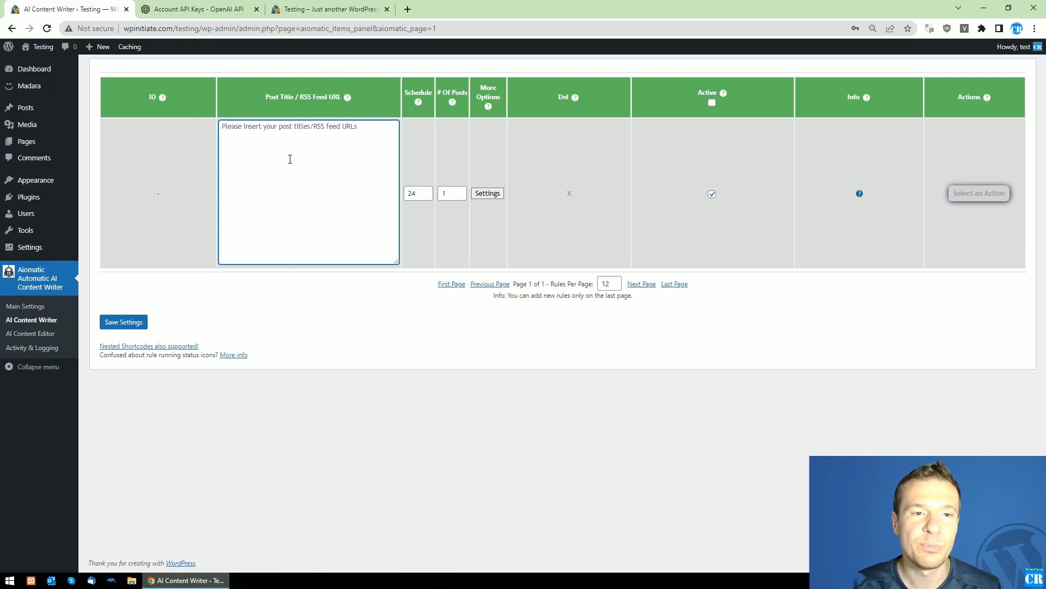
Enter "Germany is a good football player" as the post title of the new rule
{"action": "left_click_drag", "start_coordinate": [299, 97], "coordinate": [339, 97]}
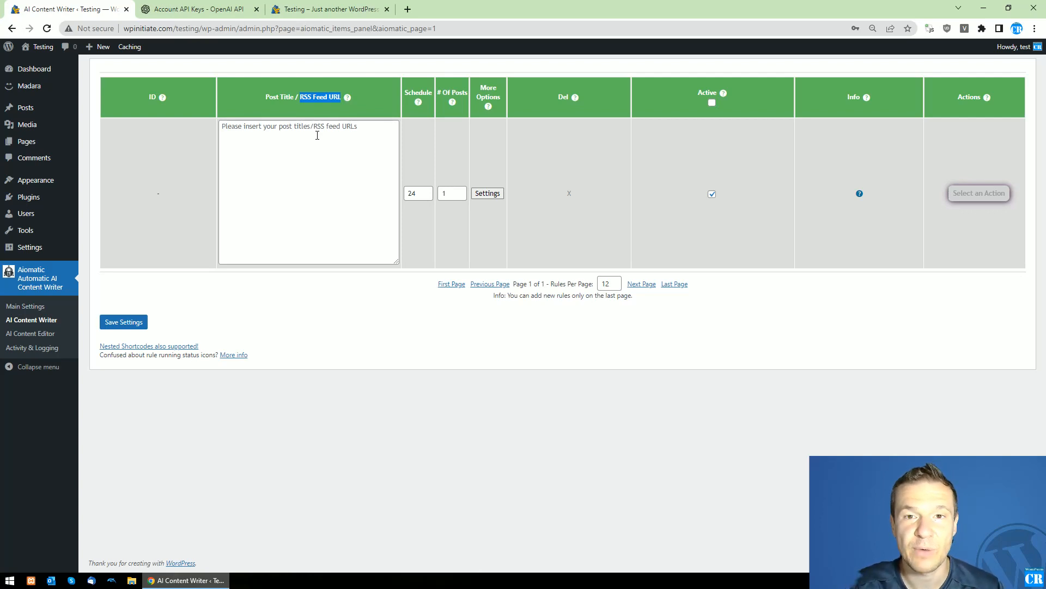
{"action": "left_click", "coordinate": [318, 136]}
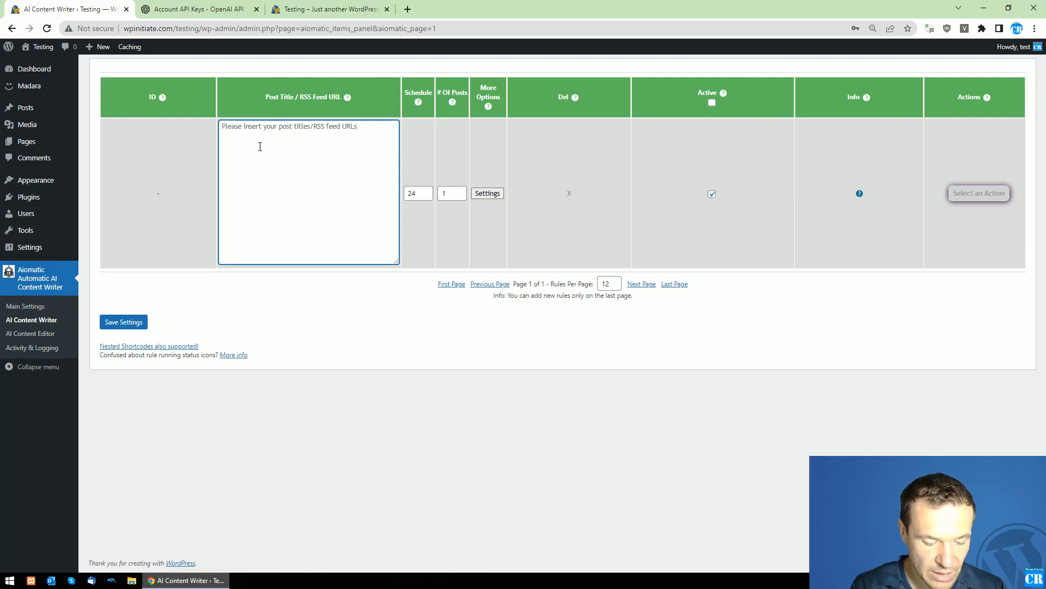
{"action": "type", "text": "Germany i"}
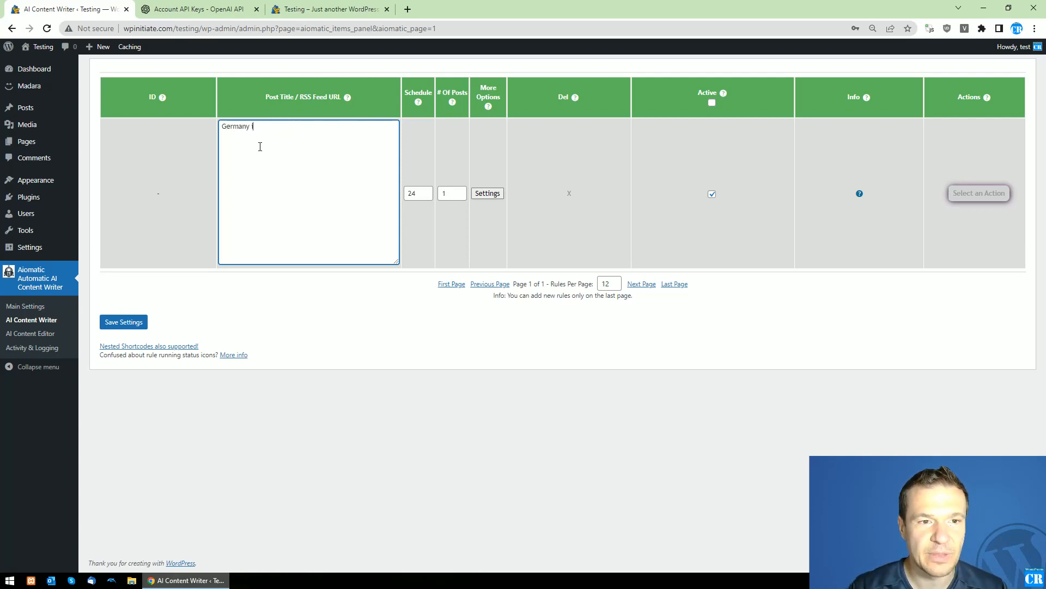
{"action": "type", "text": "s a good foot"}
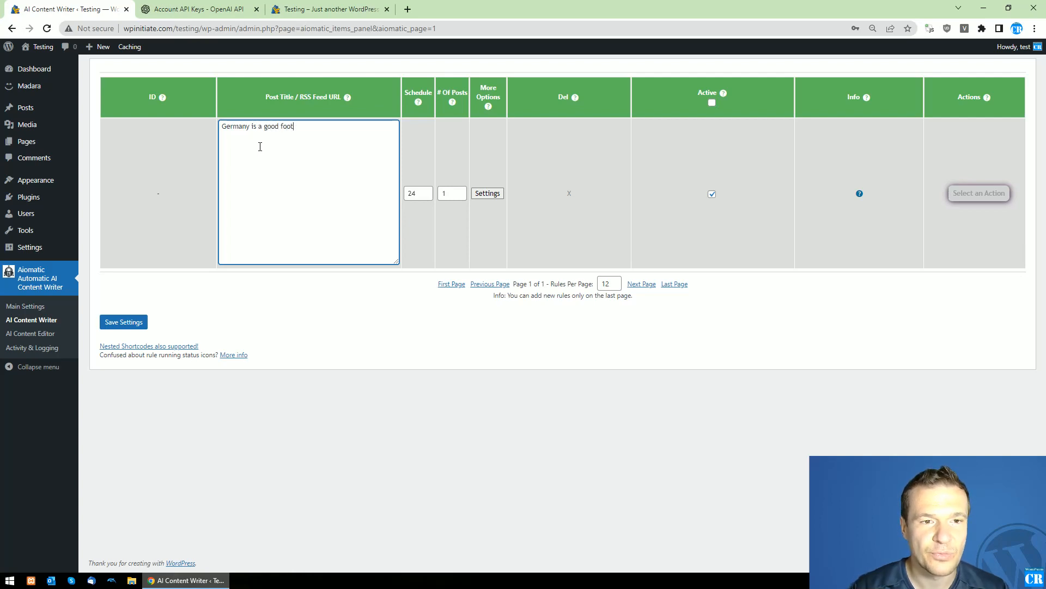
{"action": "type", "text": "ball "}
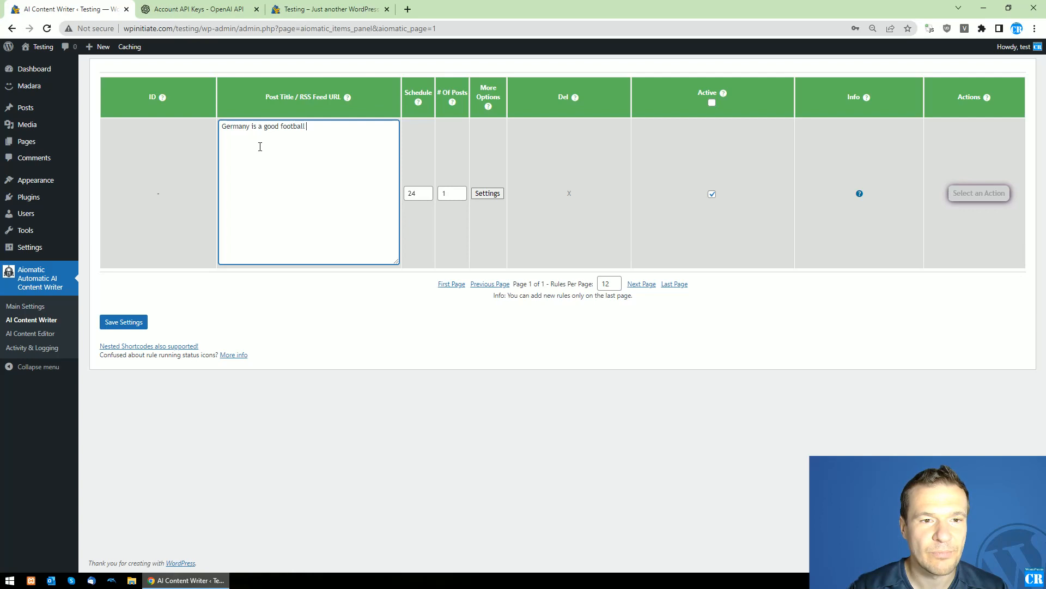
{"action": "type", "text": "pla"}
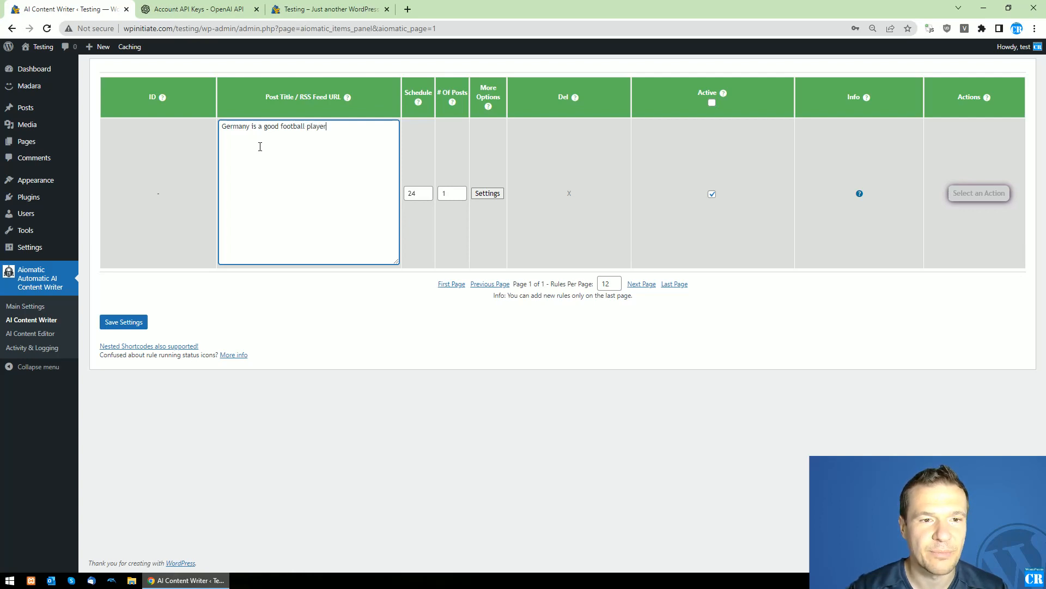
{"action": "type", "text": "yer"}
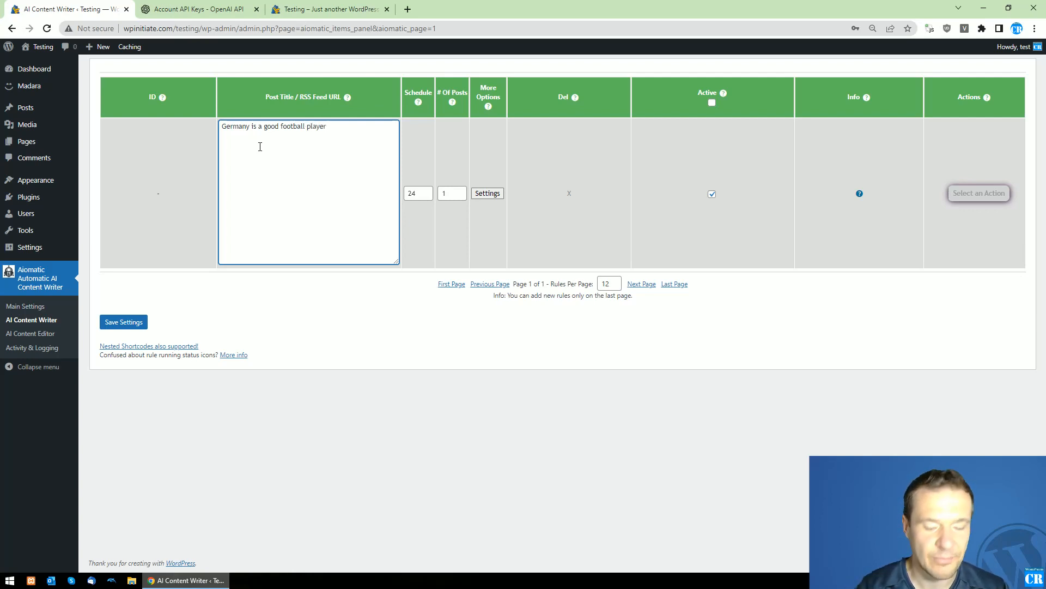
Replace "is a" with "has many" in the new rule's post title
{"action": "key", "text": "BackSpace"}
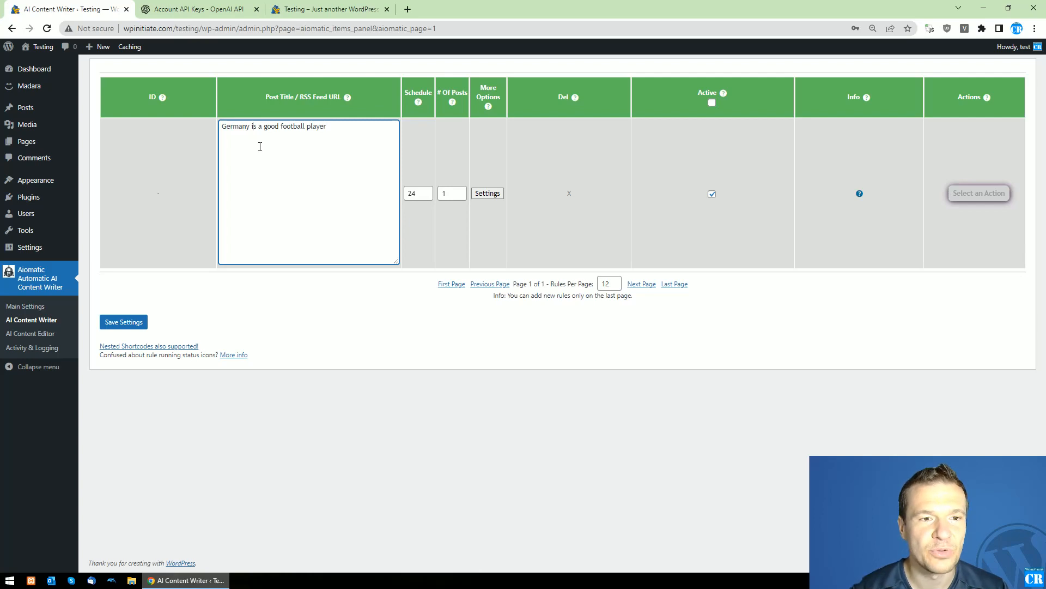
{"action": "key", "text": "BackSpace"}
{"action": "key", "text": "BackSpace"}
{"action": "type", "text": "has many"}
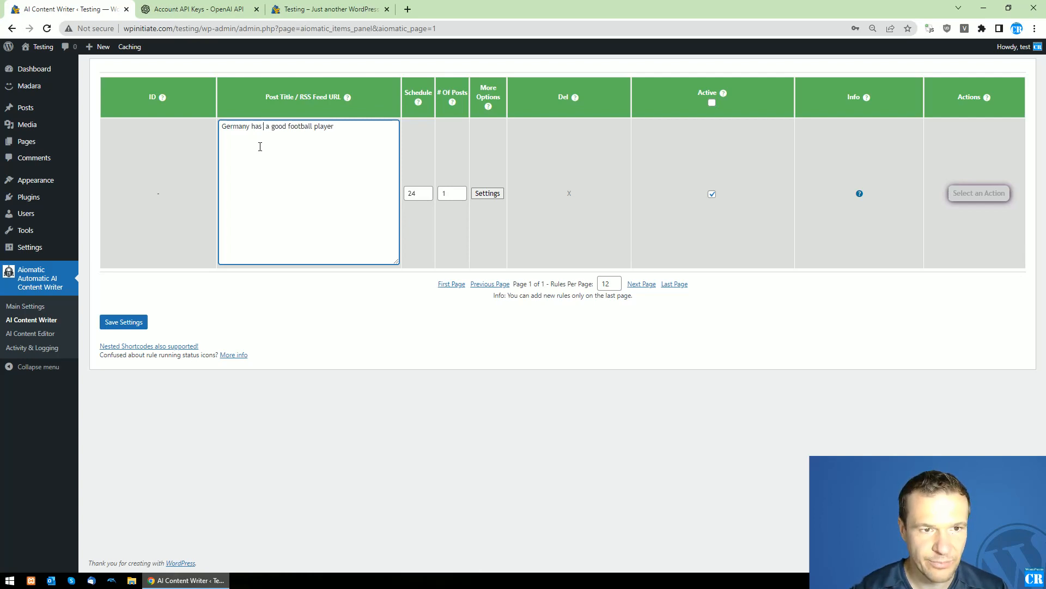
{"action": "key", "text": "Delete"}
{"action": "key", "text": "Delete"}
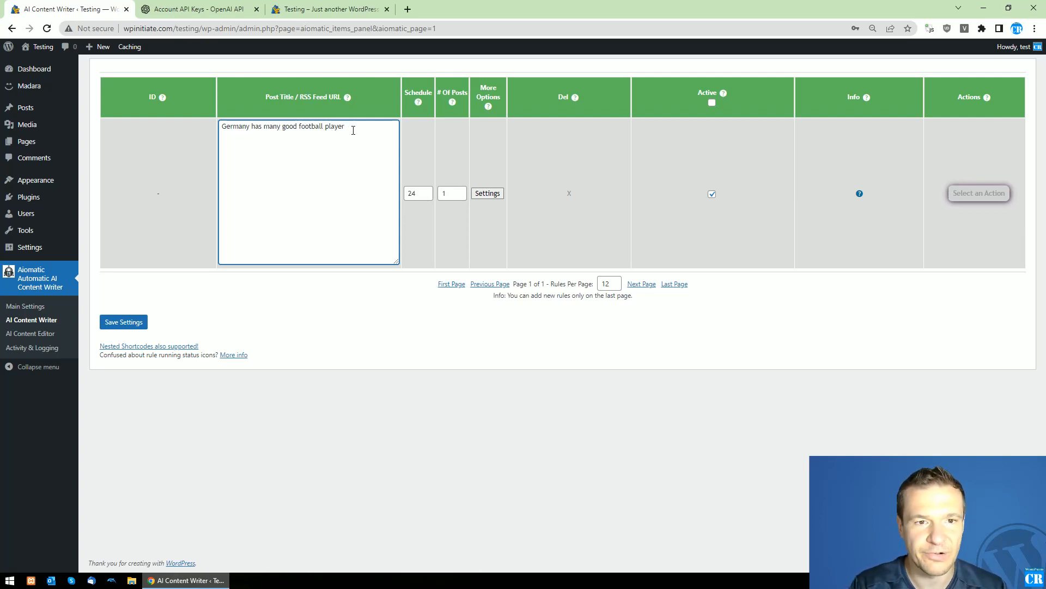
Open the advanced settings of the new rule and look over its AI and posting options
{"action": "key", "text": "ctrl+a"}
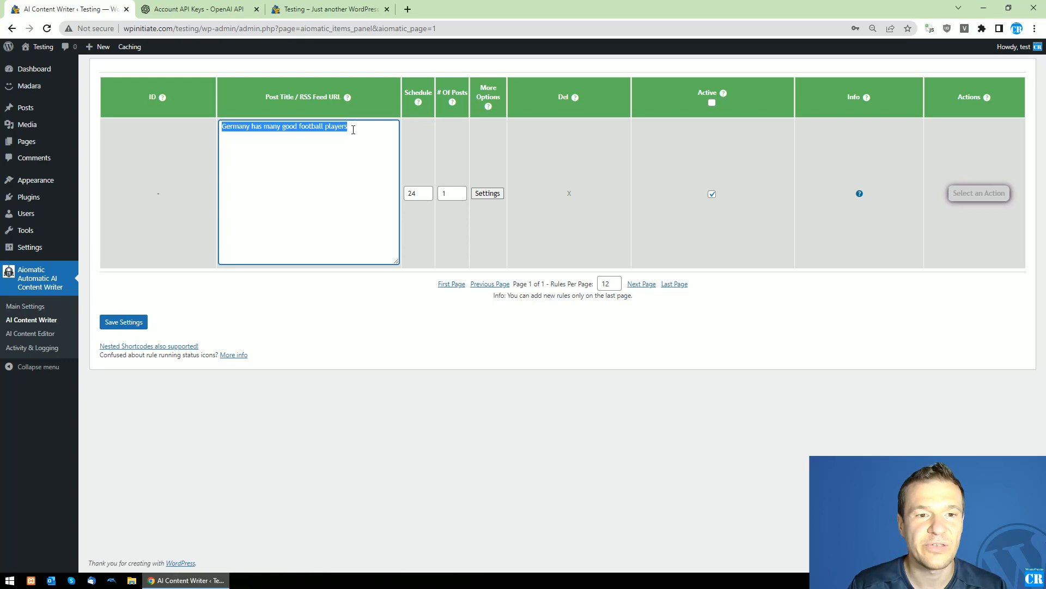
{"action": "left_click", "coordinate": [486, 194]}
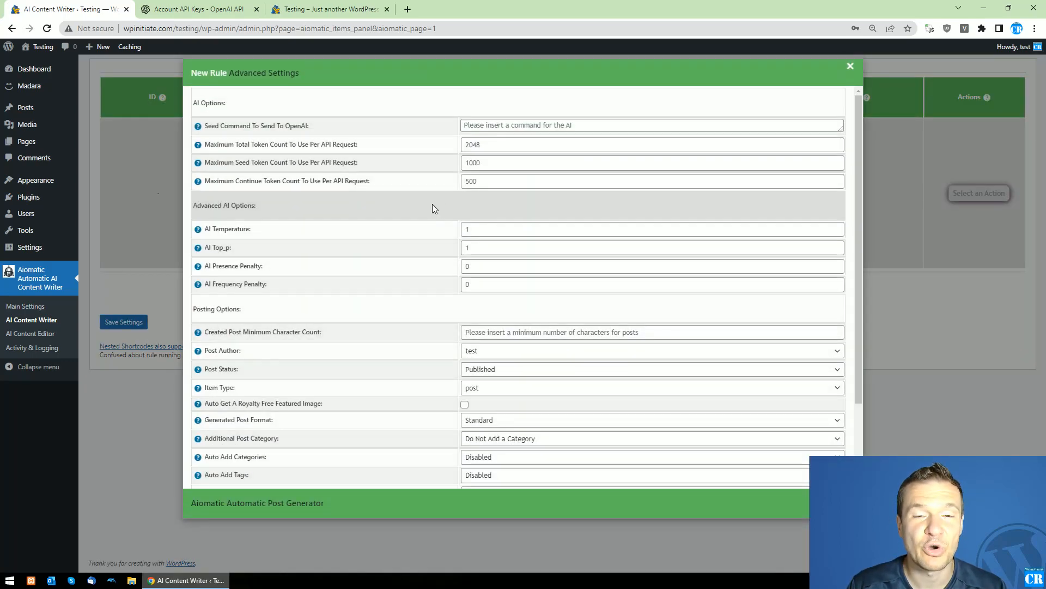
{"action": "left_click", "coordinate": [147, 178]}
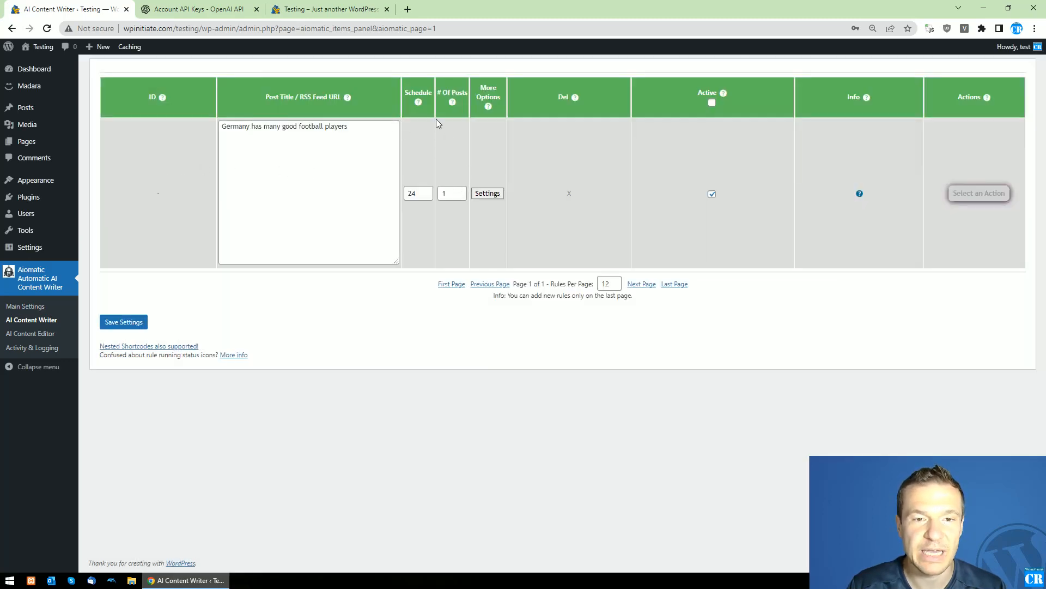
Reopen the new rule's advanced settings and enlarge the Seed Command To Send To OpenAI box
{"action": "left_click", "coordinate": [482, 194]}
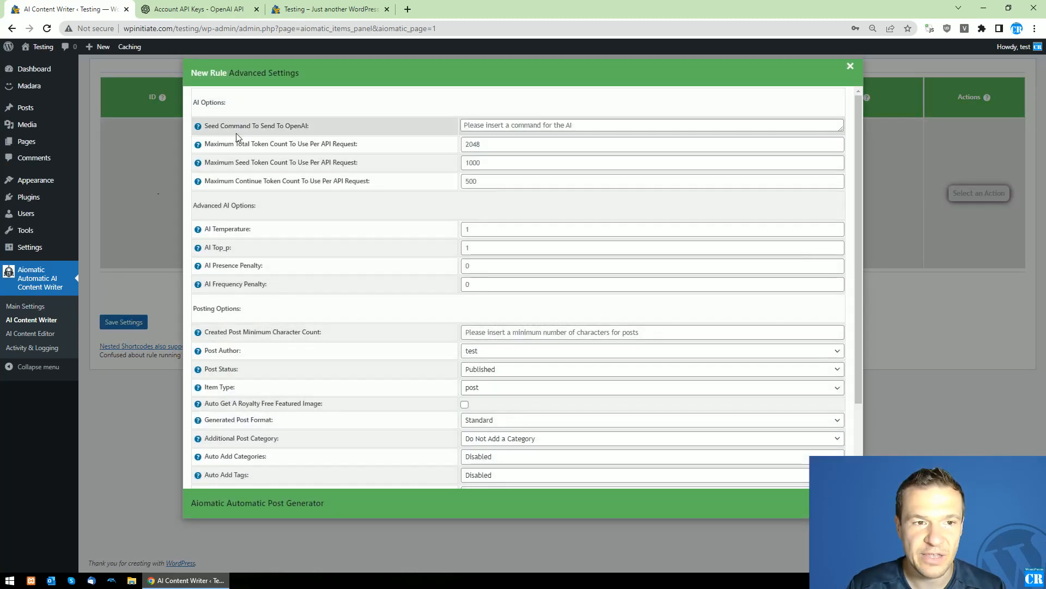
{"action": "left_click_drag", "start_coordinate": [206, 126], "coordinate": [347, 128]}
{"action": "left_click", "coordinate": [446, 123]}
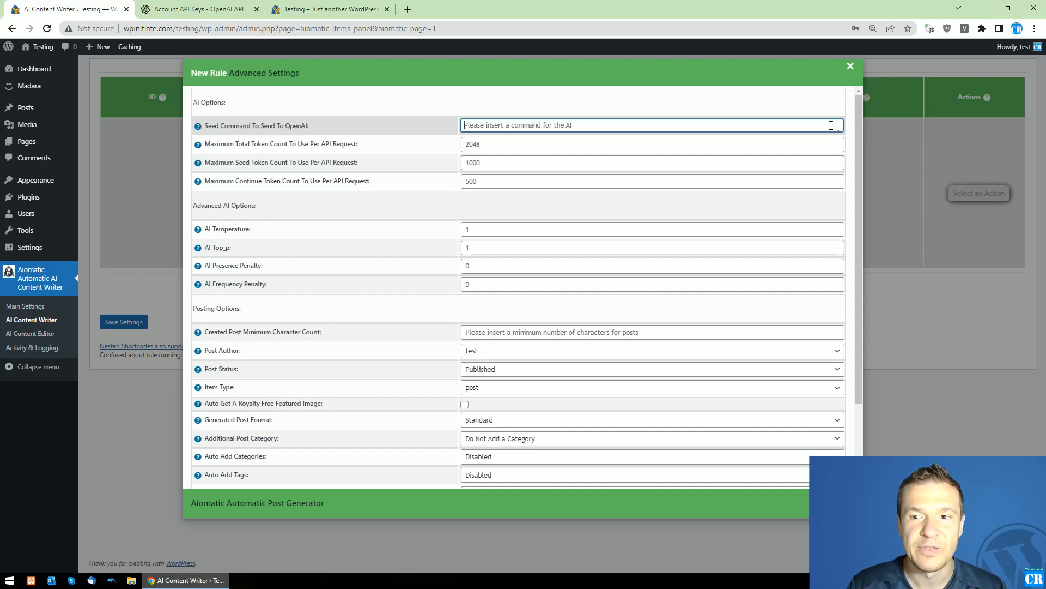
{"action": "left_click_drag", "start_coordinate": [839, 129], "coordinate": [841, 244]}
Copy the %%post_title%% shortcode from the seed command's help text into the Seed Command To Send To OpenAI box
{"action": "mouse_move", "coordinate": [198, 182]}
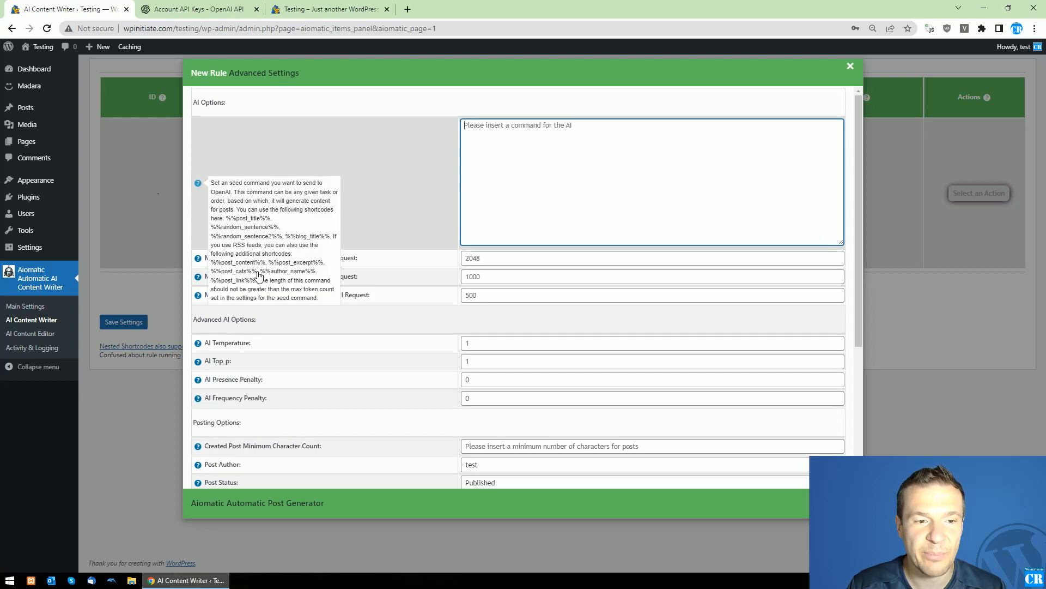
{"action": "left_click", "coordinate": [238, 219]}
{"action": "left_click_drag", "start_coordinate": [226, 218], "coordinate": [271, 221]}
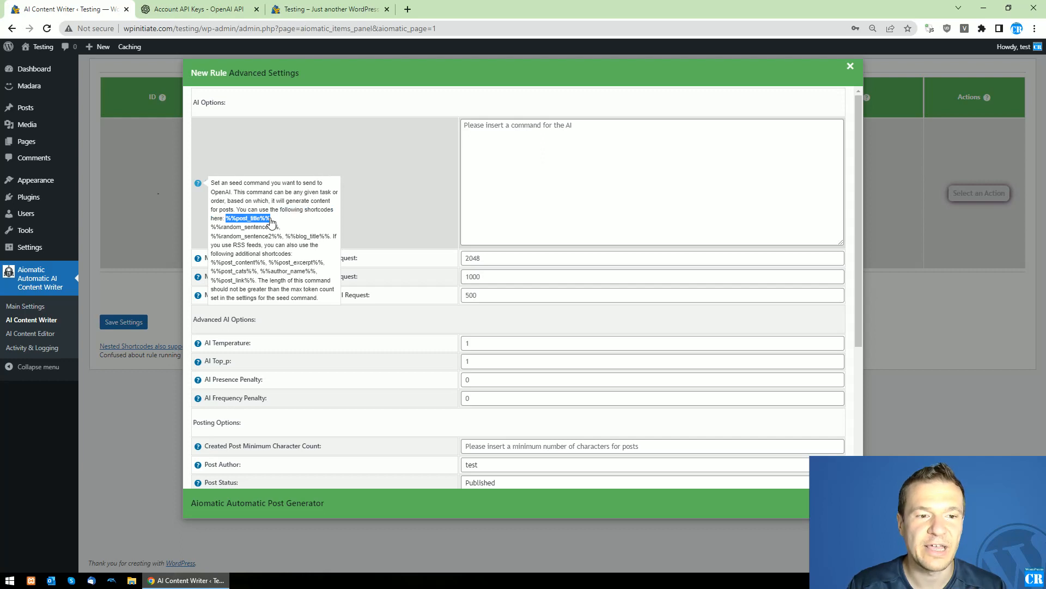
{"action": "right_click", "coordinate": [256, 220]}
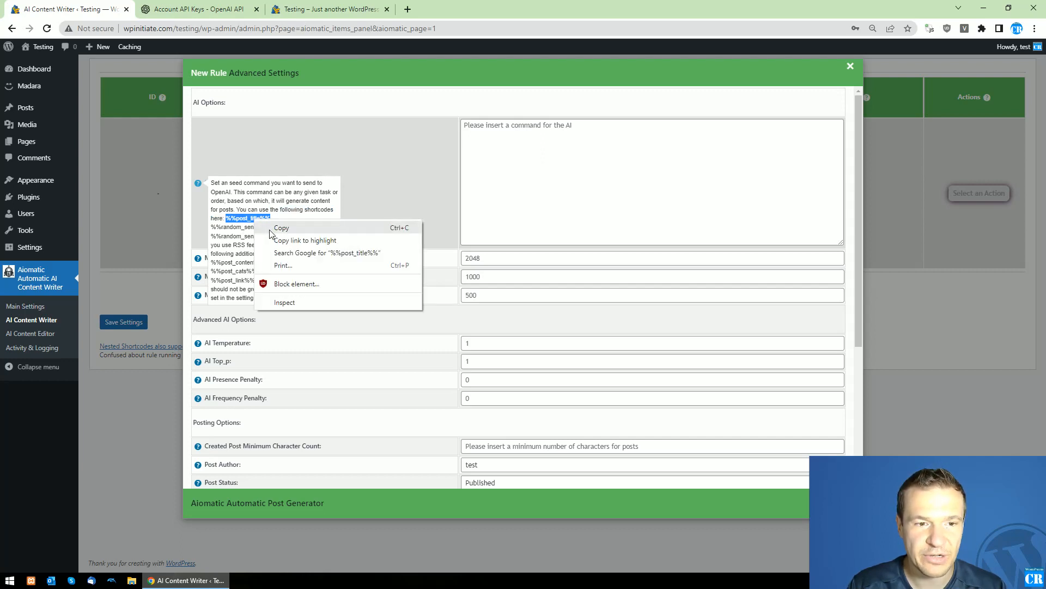
{"action": "left_click", "coordinate": [282, 228]}
{"action": "left_click", "coordinate": [522, 141]}
{"action": "key", "text": "ctrl+v"}
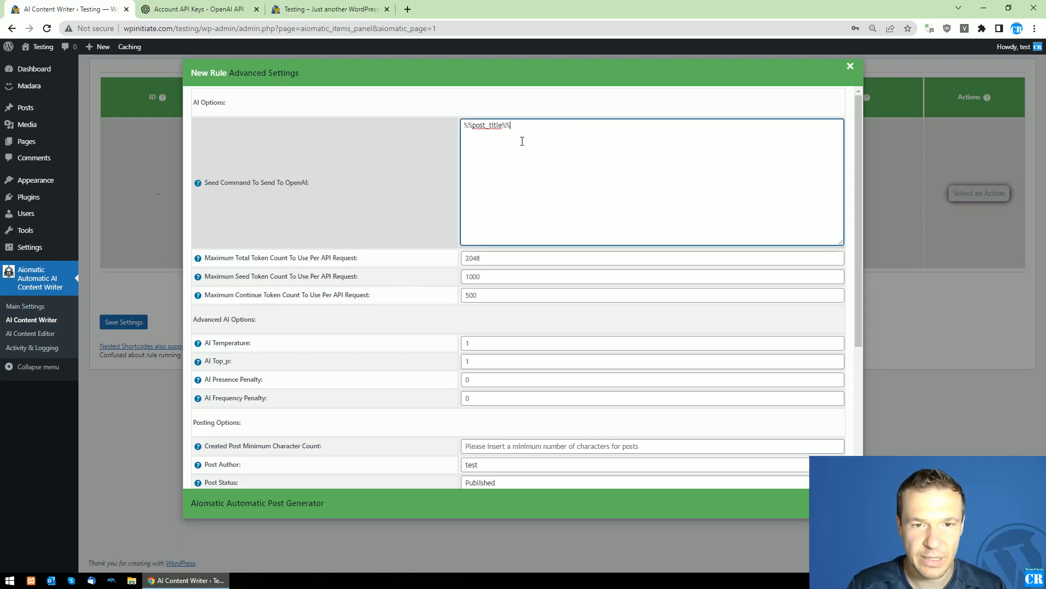
Put "Write an informal article about" before the %%post_title%% shortcode and enclose the shortcode in double quotation marks
{"action": "left_click", "coordinate": [465, 126]}
{"action": "type", "text": "Write an i"}
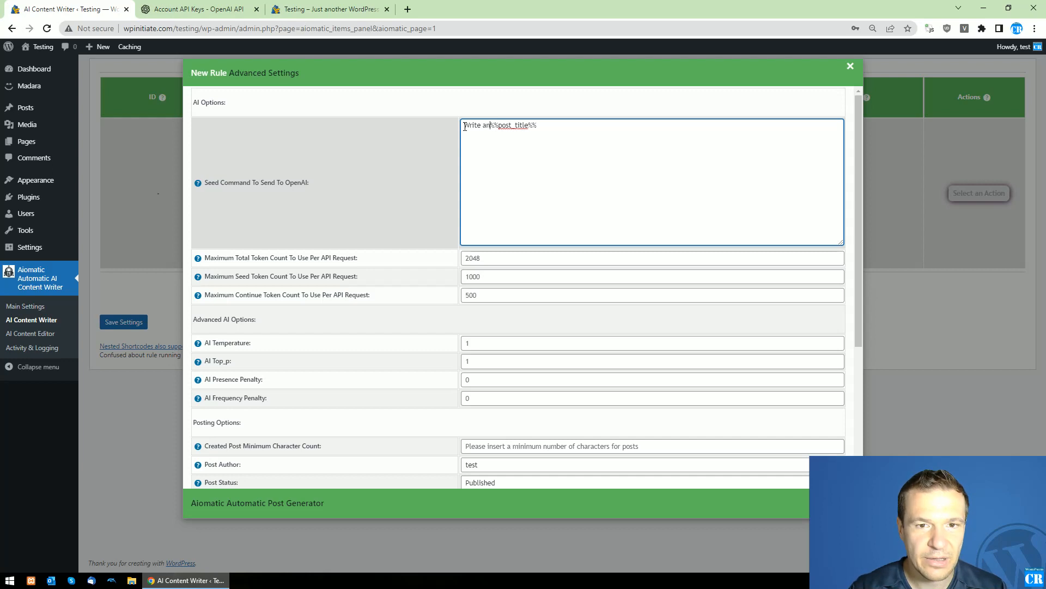
{"action": "type", "text": "nformal"}
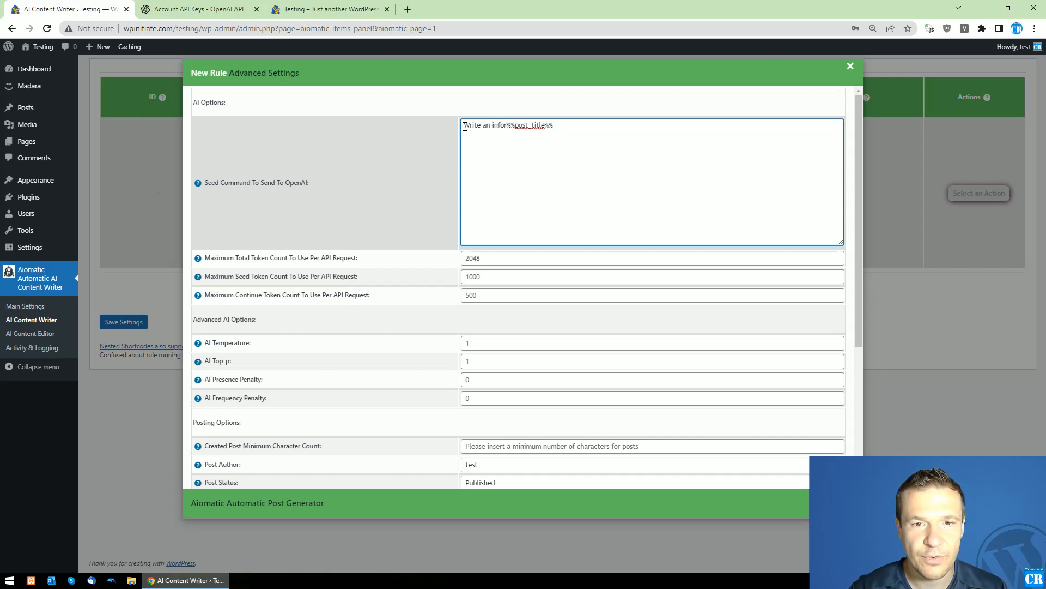
{"action": "type", "text": " article about"}
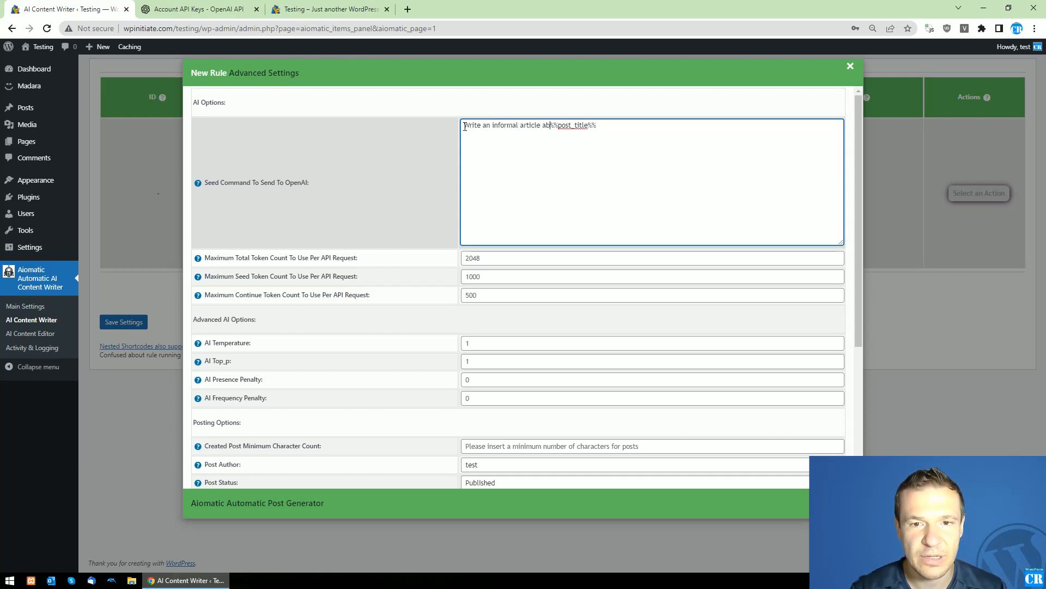
{"action": "type", "text": " \"%%post_title%%"}
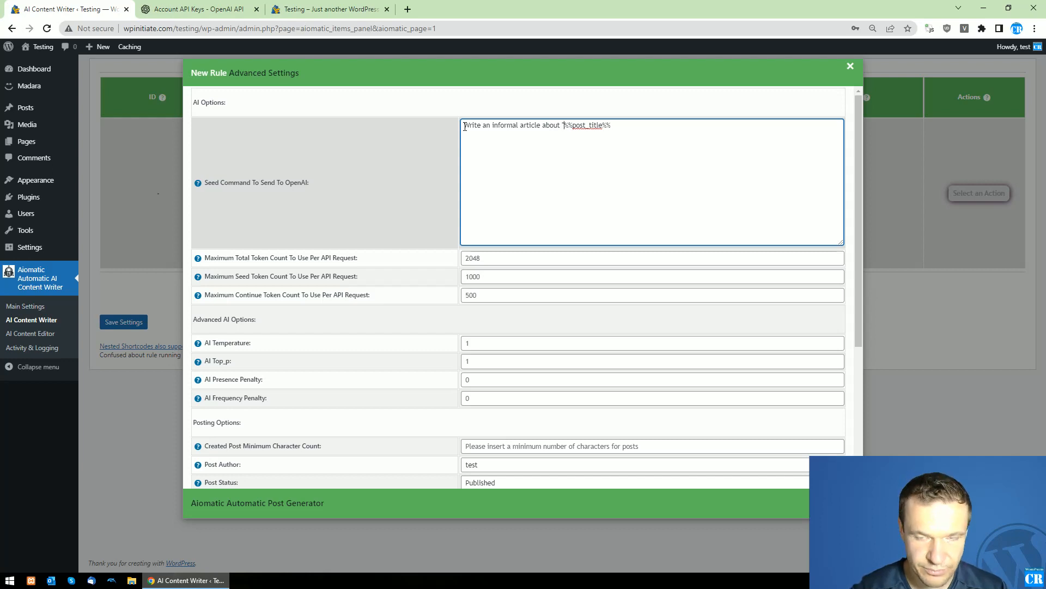
{"action": "type", "text": "\""}
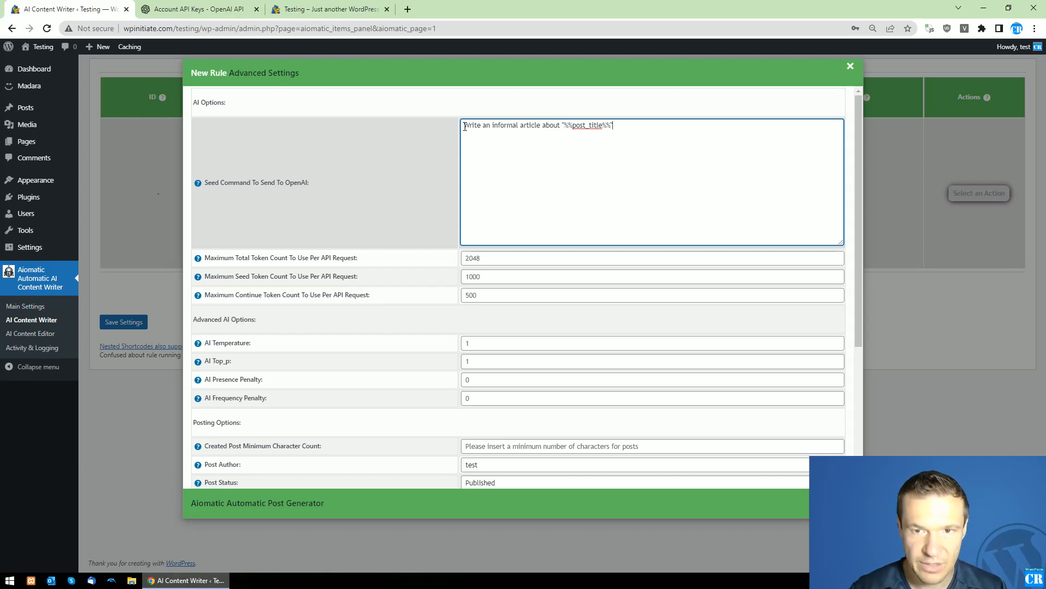
Insert "in English" after "article" in the new rule's seed command
{"action": "left_click", "coordinate": [154, 183]}
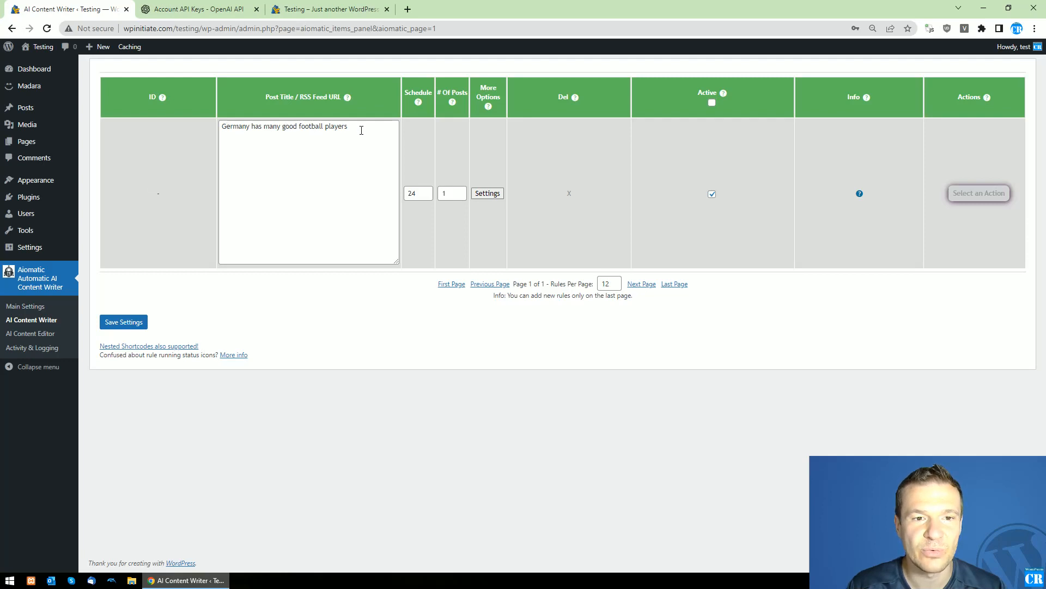
{"action": "left_click", "coordinate": [488, 193]}
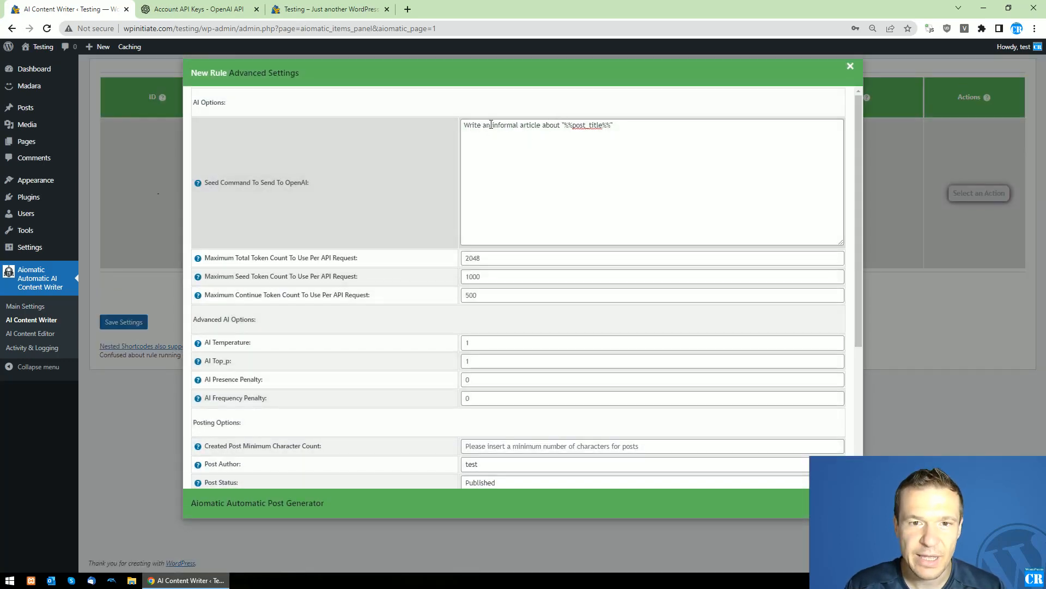
{"action": "left_click", "coordinate": [540, 125]}
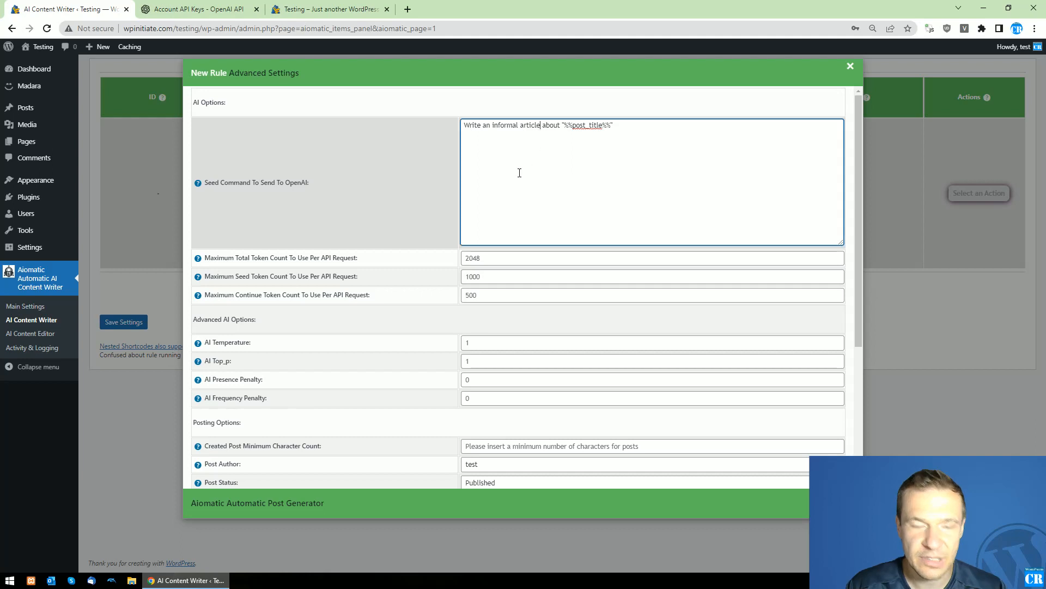
{"action": "type", "text": "in English"}
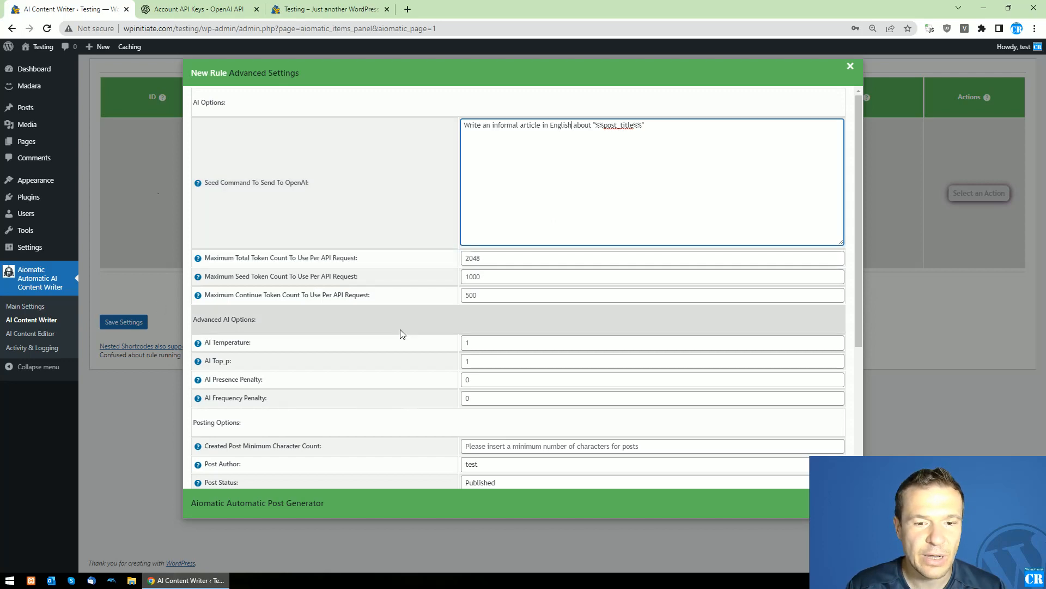
Close the new rule's advanced settings and save the rule
{"action": "scroll", "coordinate": [401, 370], "scroll_direction": "down", "scroll_amount": 4}
{"action": "scroll", "coordinate": [402, 327], "scroll_direction": "up", "scroll_amount": 5}
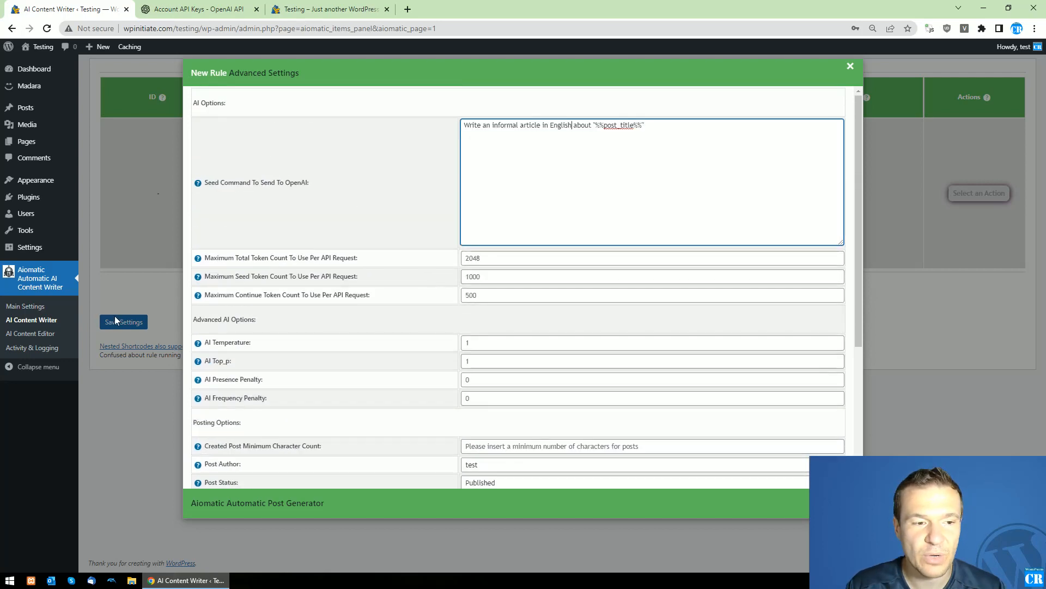
{"action": "left_click", "coordinate": [115, 315]}
{"action": "left_click", "coordinate": [118, 322]}
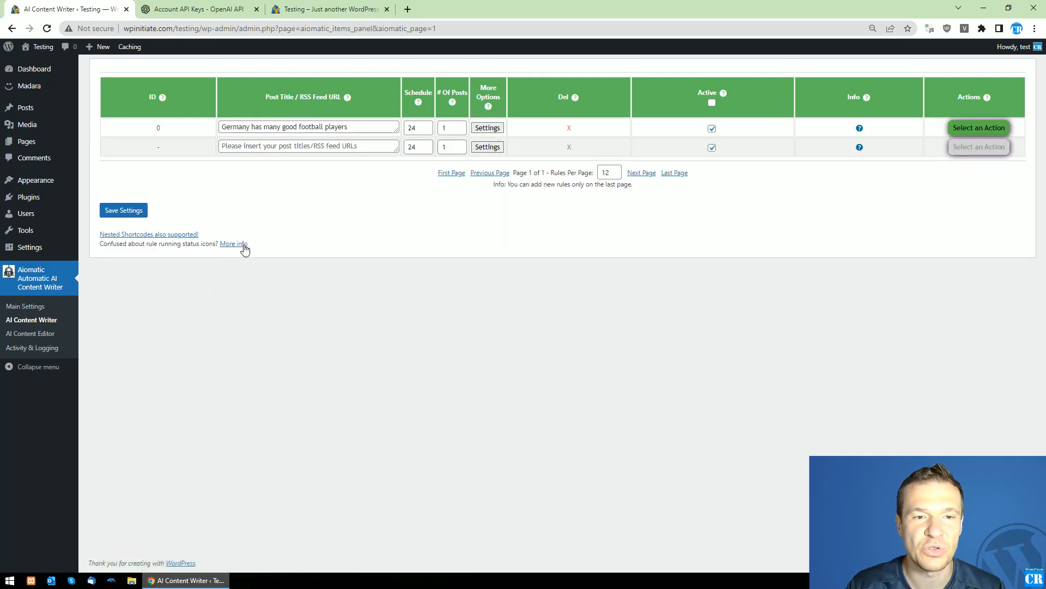
Run the saved "Germany has many good football players" rule immediately
{"action": "left_click", "coordinate": [979, 128]}
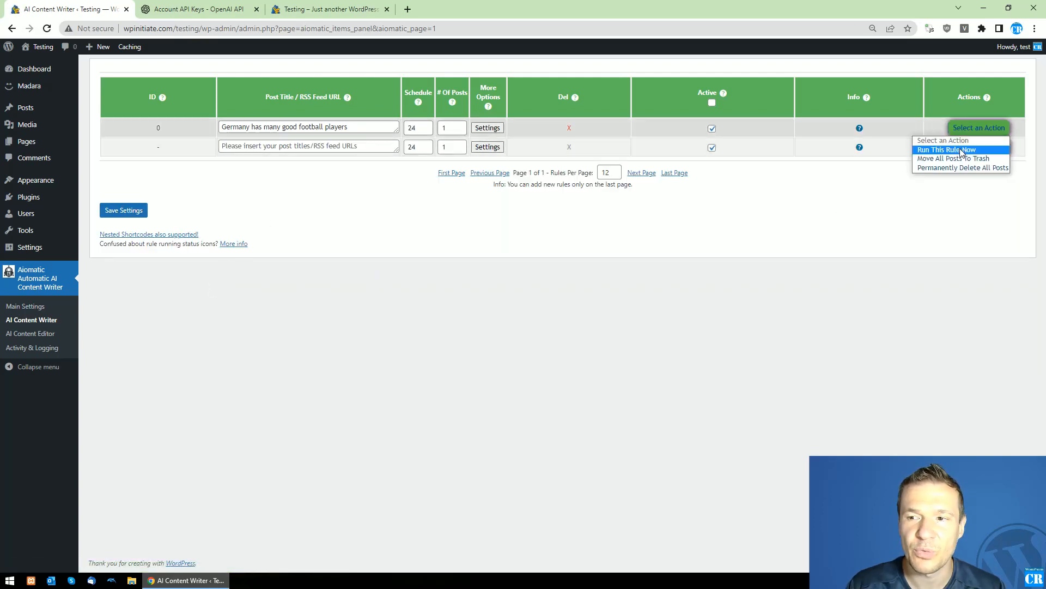
{"action": "left_click", "coordinate": [962, 146]}
{"action": "key", "text": "Return"}
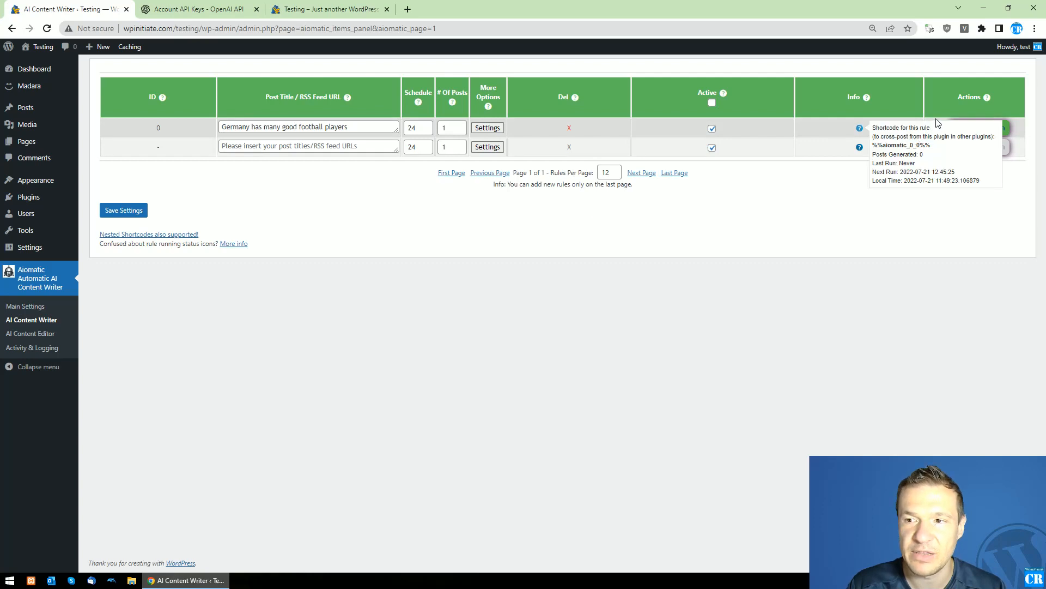
Visit the site's front page and open the generated post "Germany has many good football players"
{"action": "mouse_move", "coordinate": [43, 47]}
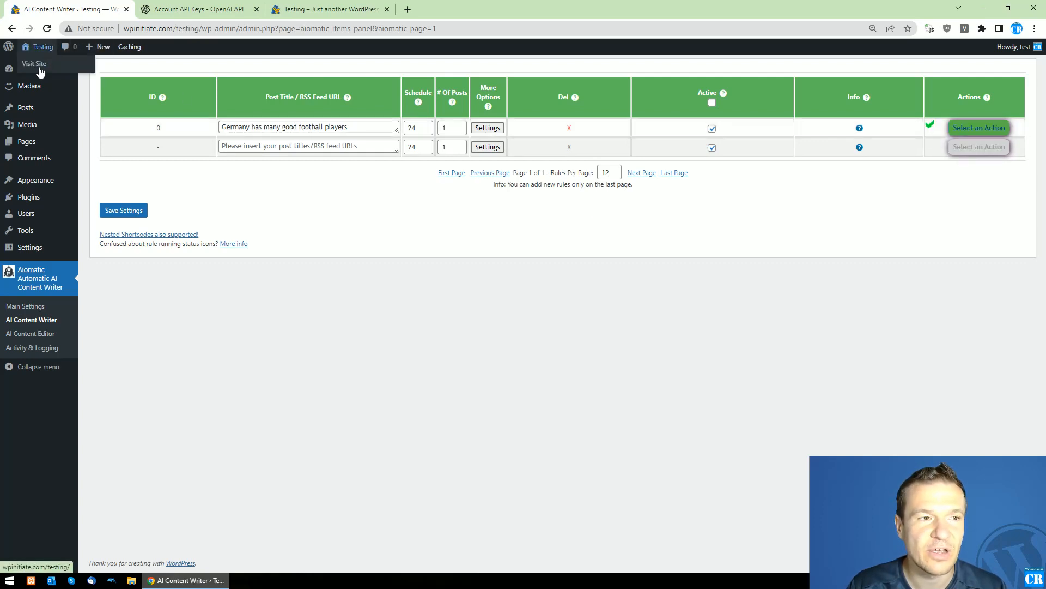
{"action": "middle_click", "coordinate": [39, 70]}
{"action": "left_click", "coordinate": [303, 10]}
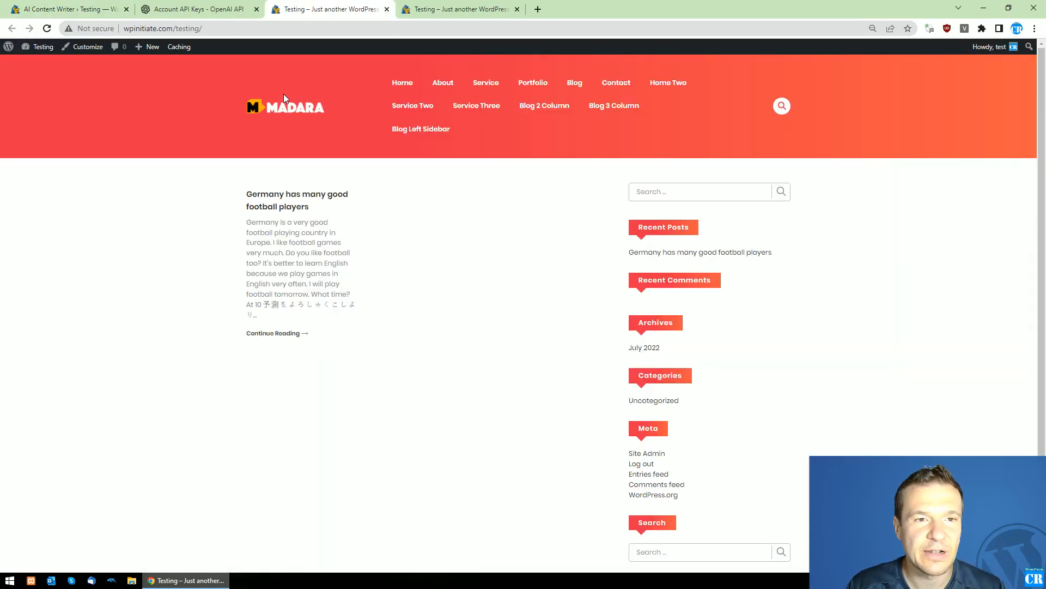
{"action": "left_click", "coordinate": [277, 207]}
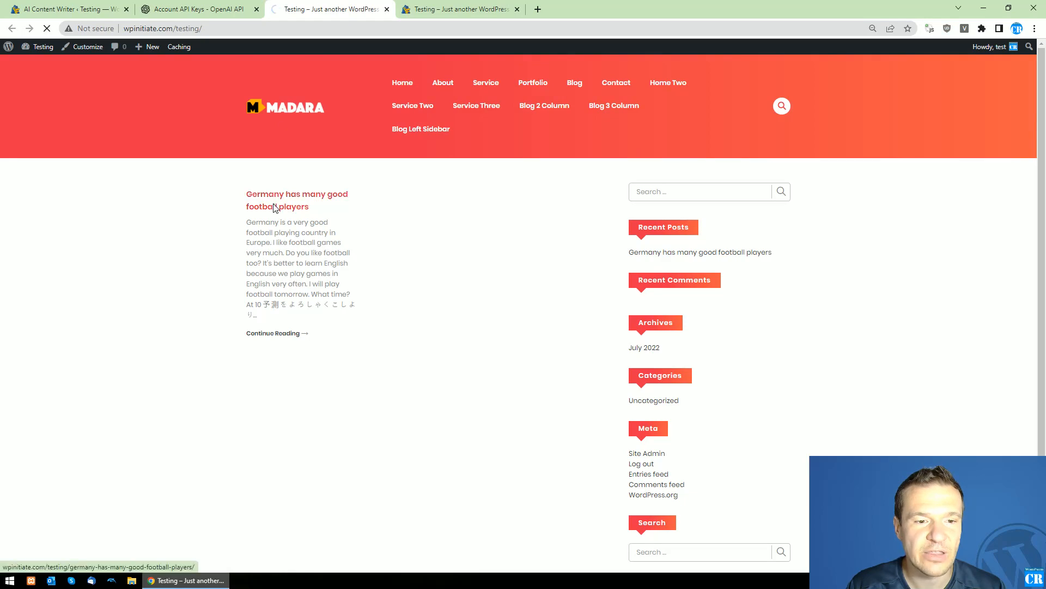
Read through the generated post, examining the language, topic and quality of its paragraphs and list
{"action": "scroll", "coordinate": [181, 282], "scroll_direction": "down", "scroll_amount": 7}
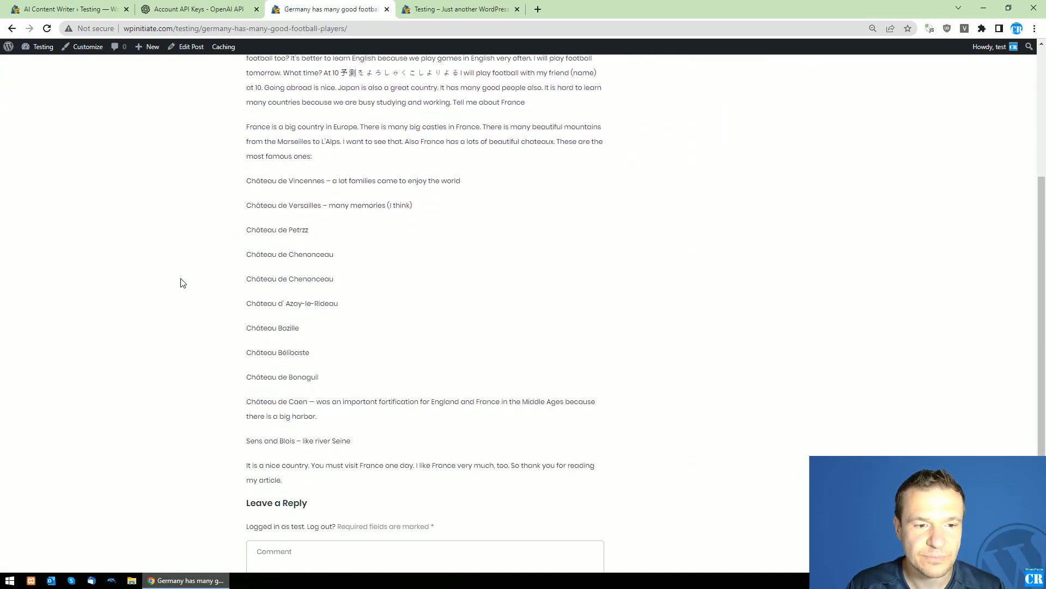
{"action": "scroll", "coordinate": [182, 282], "scroll_direction": "up", "scroll_amount": 6}
{"action": "scroll", "coordinate": [181, 283], "scroll_direction": "down", "scroll_amount": 1}
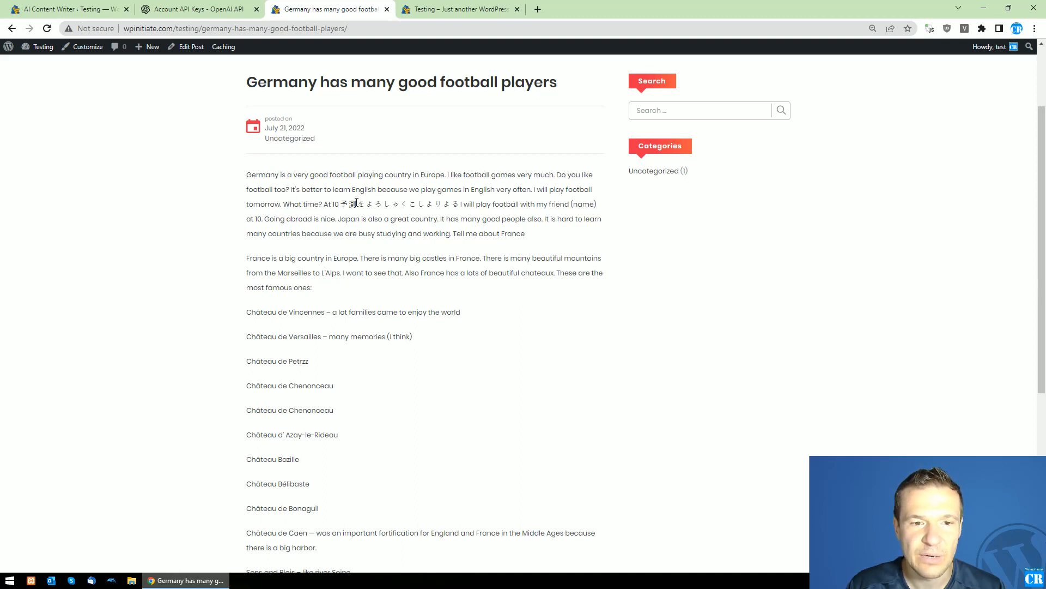
{"action": "left_click_drag", "start_coordinate": [344, 204], "coordinate": [459, 204]}
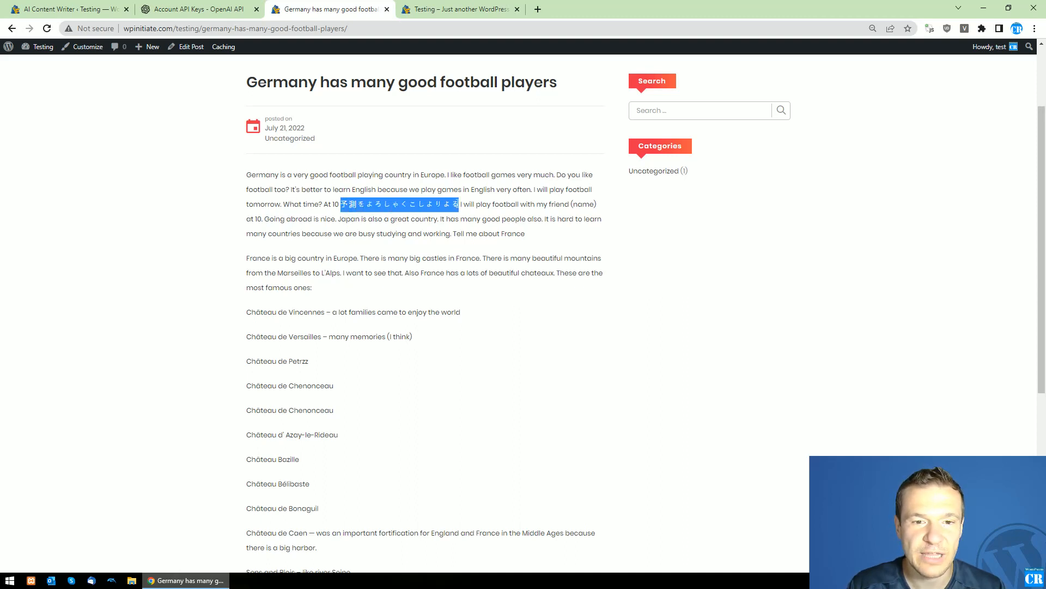
{"action": "scroll", "coordinate": [434, 250], "scroll_direction": "down", "scroll_amount": 1}
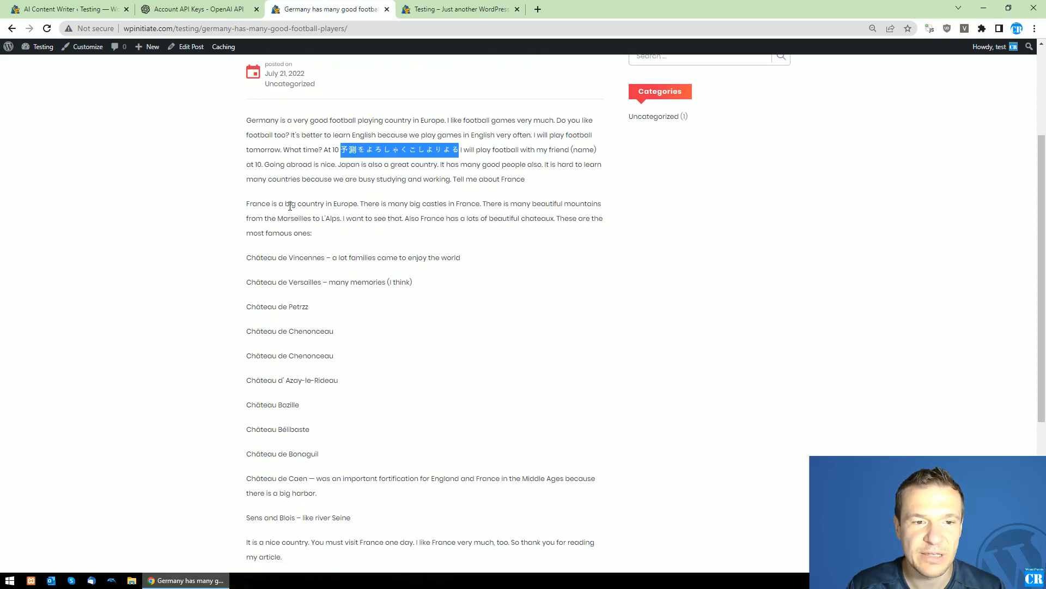
{"action": "left_click_drag", "start_coordinate": [291, 206], "coordinate": [327, 206]}
{"action": "left_click_drag", "start_coordinate": [272, 258], "coordinate": [288, 258]}
{"action": "left_click", "coordinate": [397, 256]}
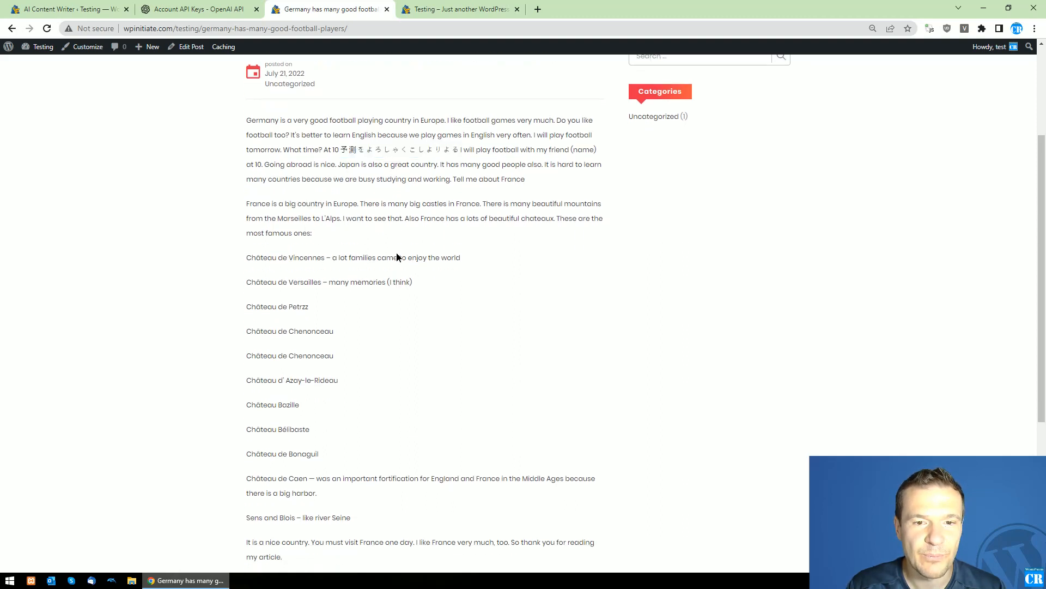
{"action": "double_click", "coordinate": [397, 257]}
{"action": "left_click", "coordinate": [436, 202]}
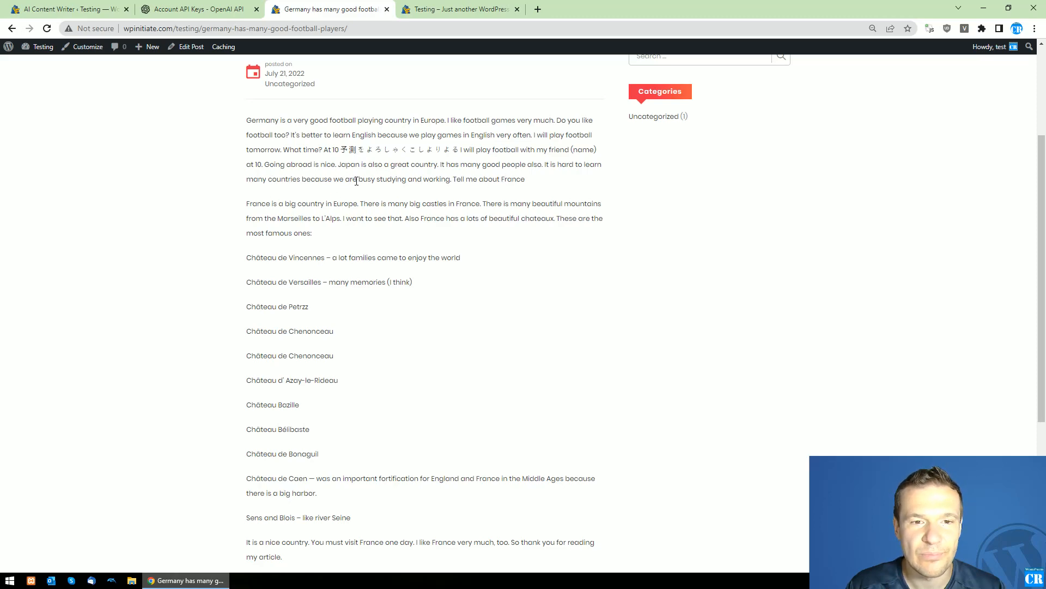
{"action": "scroll", "coordinate": [356, 180], "scroll_direction": "down", "scroll_amount": 3}
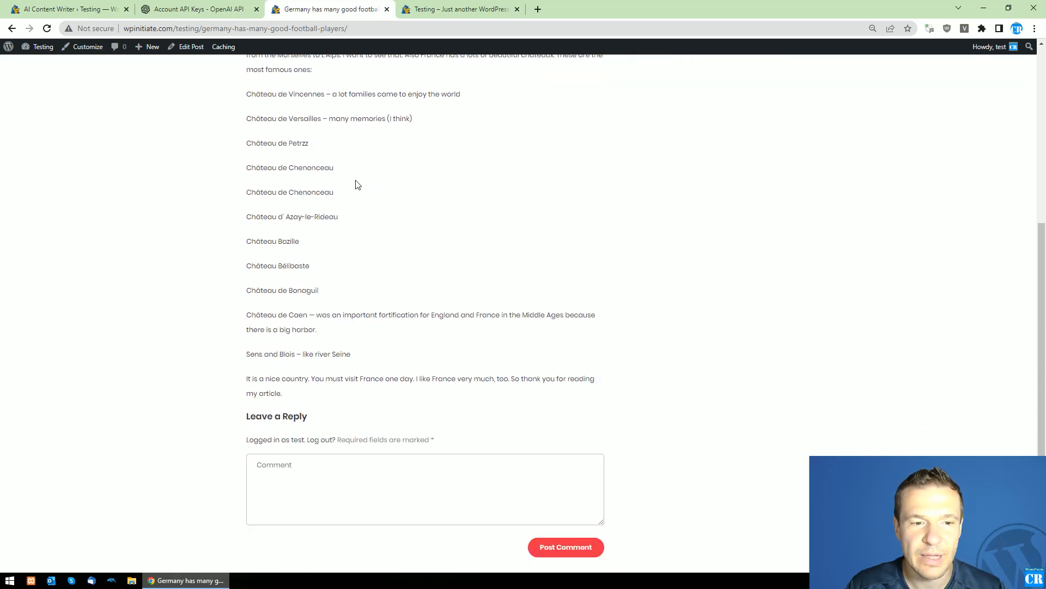
{"action": "scroll", "coordinate": [318, 423], "scroll_direction": "up", "scroll_amount": 4}
{"action": "scroll", "coordinate": [318, 423], "scroll_direction": "up", "scroll_amount": 1}
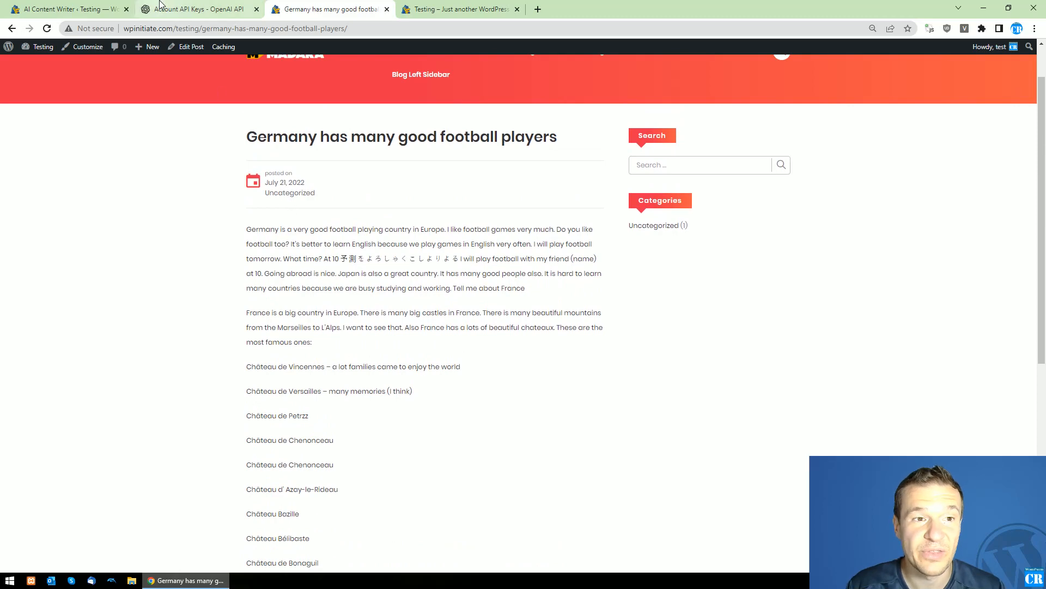
Return to the AI Content Writer rules and open the advanced settings of the "Germany has many good football players" rule to review its seed command
{"action": "left_click", "coordinate": [183, 11]}
{"action": "left_click", "coordinate": [65, 9]}
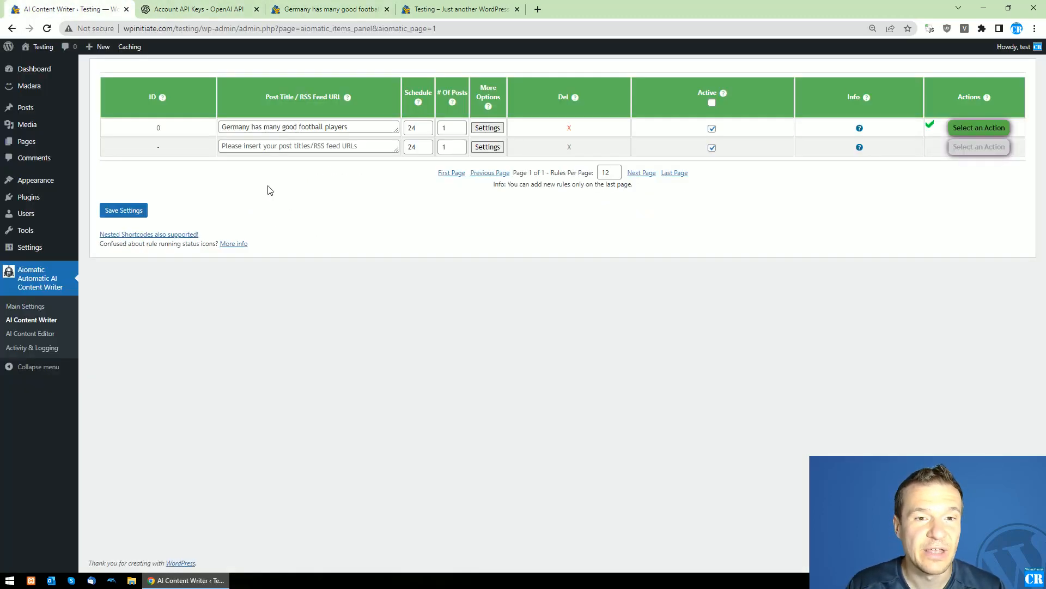
{"action": "left_click", "coordinate": [352, 128]}
{"action": "left_click_drag", "start_coordinate": [353, 130], "coordinate": [219, 131]}
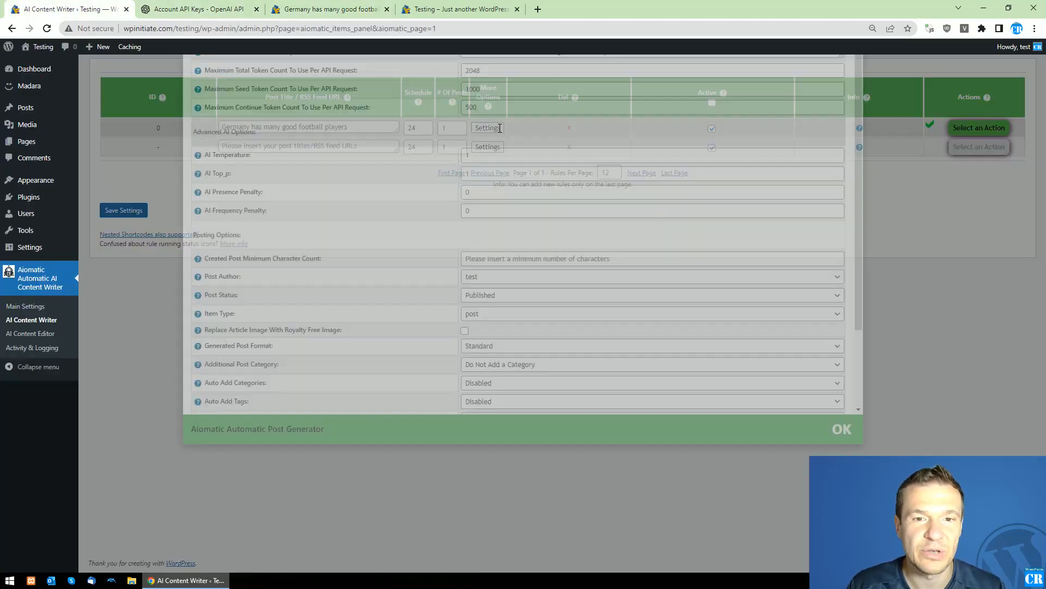
{"action": "left_click", "coordinate": [500, 129]}
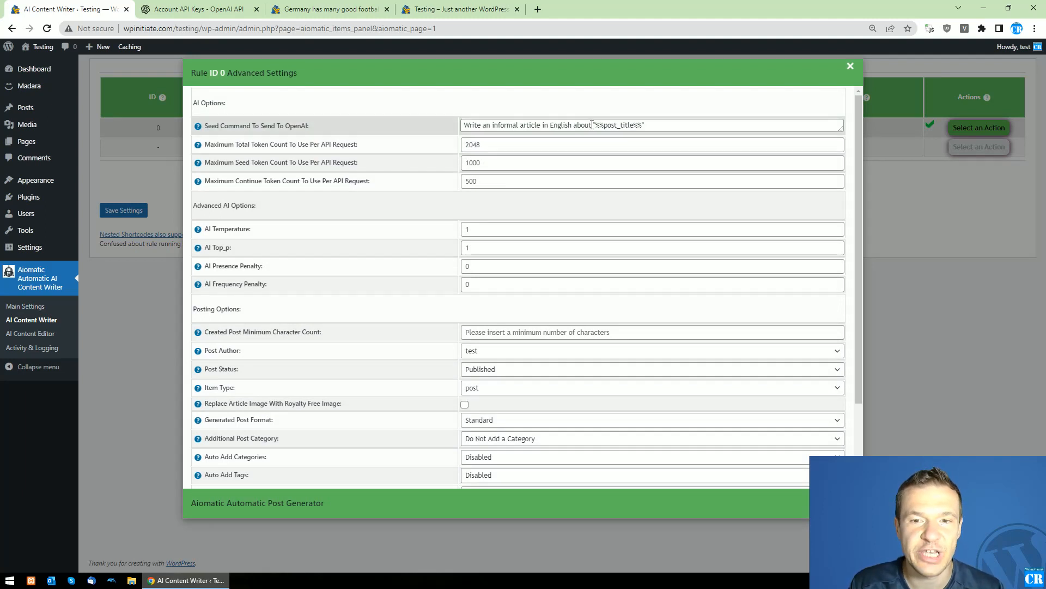
{"action": "left_click_drag", "start_coordinate": [592, 126], "coordinate": [464, 122]}
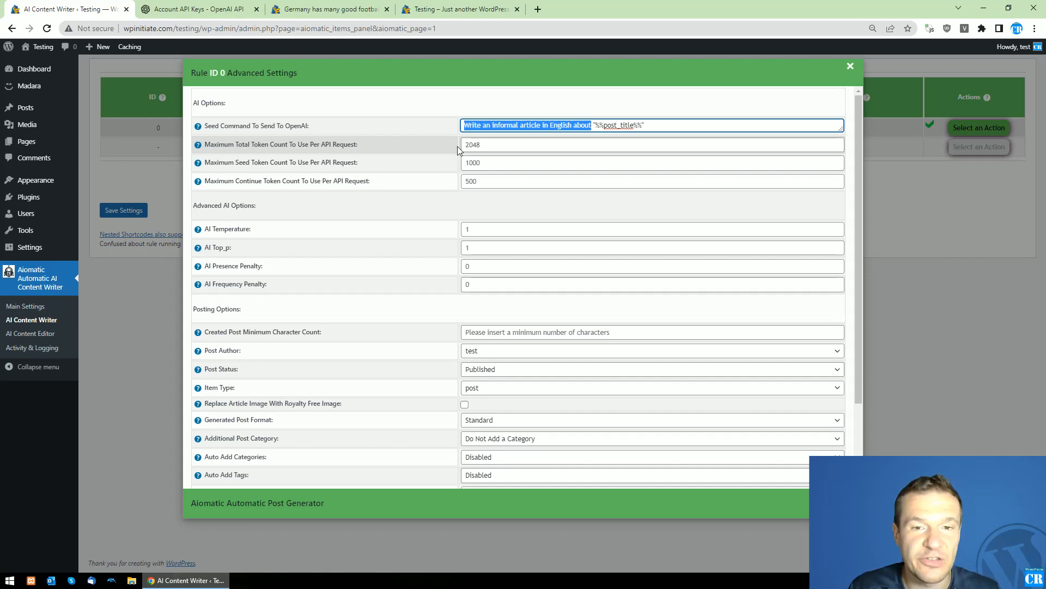
{"action": "left_click", "coordinate": [484, 125]}
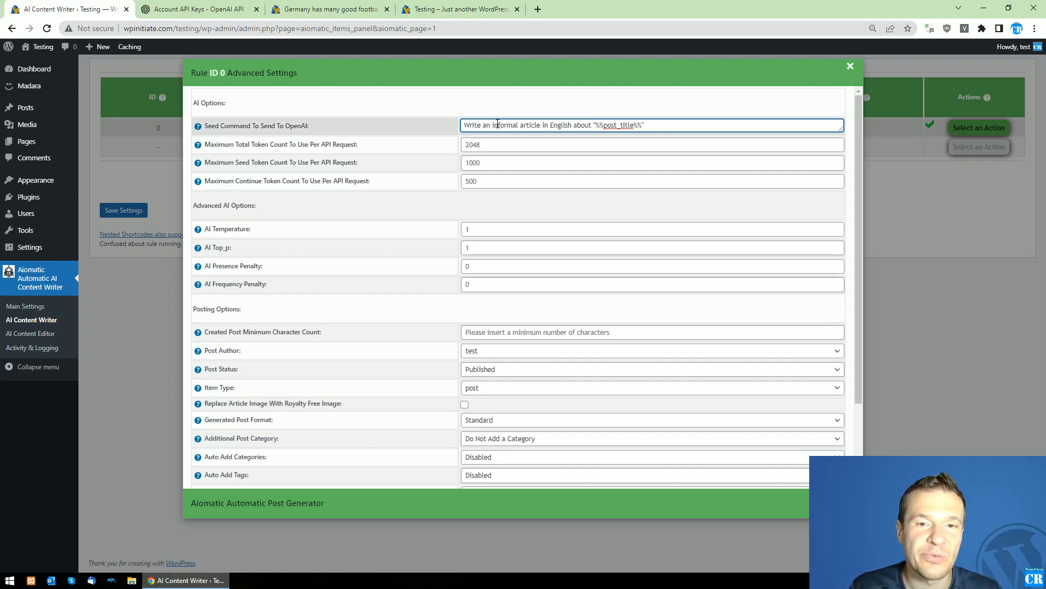
Change the rule's seed command to Write a funny dialog between "%%post_title%%" and close the advanced settings
{"action": "left_click_drag", "start_coordinate": [486, 124], "coordinate": [541, 125]}
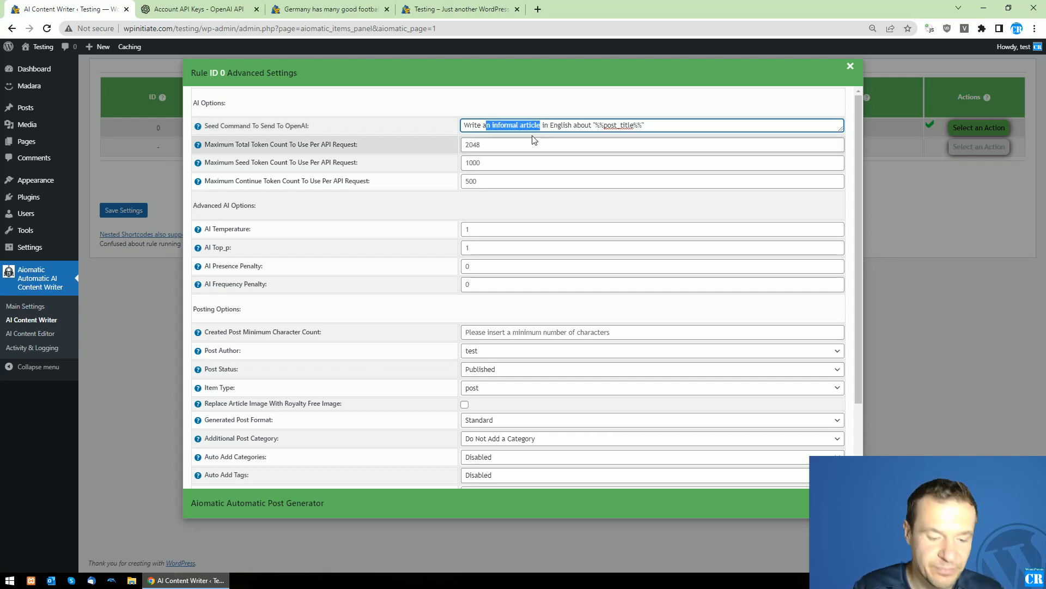
{"action": "type", "text": "fyun"}
{"action": "key", "text": "BackSpace"}
{"action": "key", "text": "BackSpace"}
{"action": "key", "text": "BackSpace"}
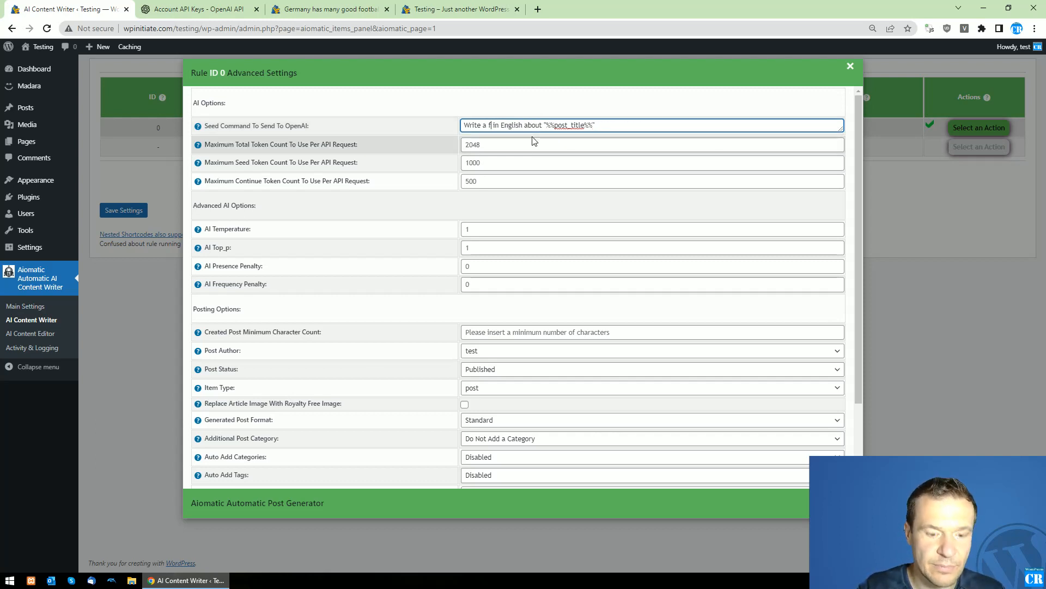
{"action": "type", "text": "unny dial"}
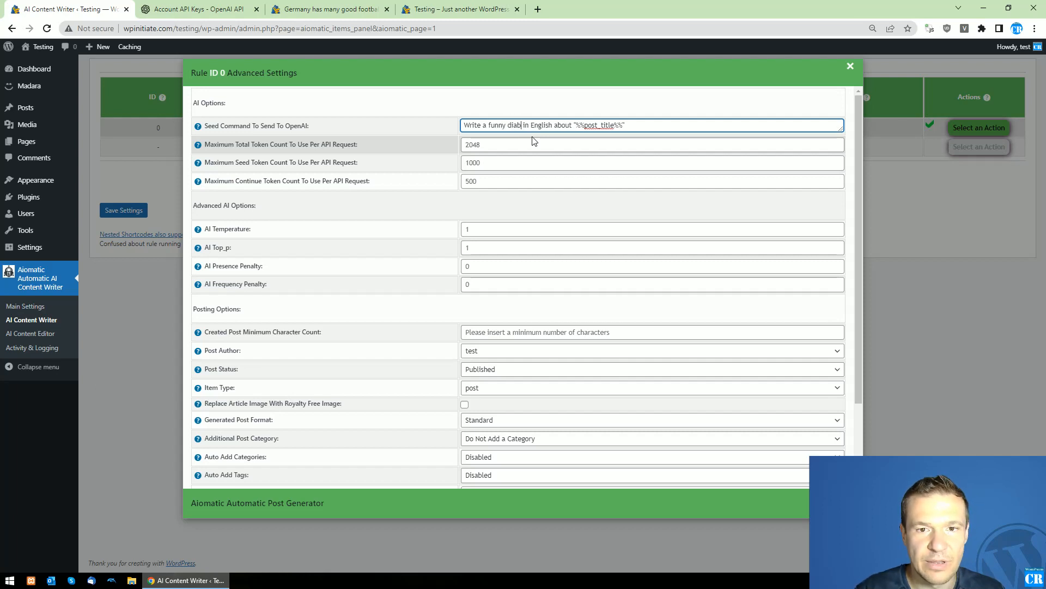
{"action": "type", "text": "og betw"}
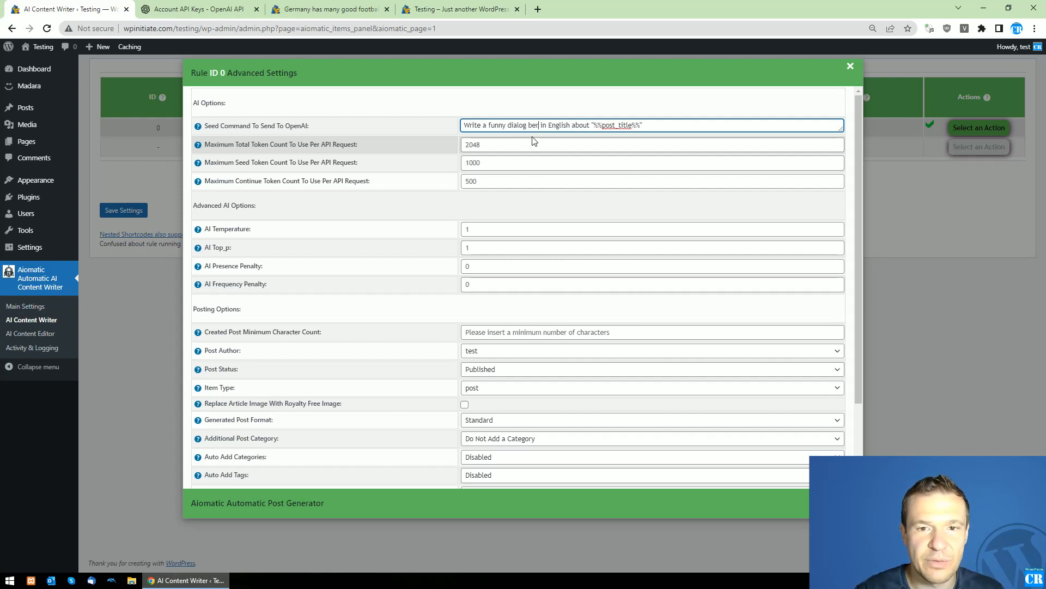
{"action": "type", "text": "een"}
{"action": "key", "text": "shift+Right"}
{"action": "key", "text": "shift+Right"}
{"action": "key", "text": "shift+Right"}
{"action": "key", "text": "shift+Right"}
{"action": "key", "text": "shift+Right"}
{"action": "key", "text": "shift+Right"}
{"action": "key", "text": "shift+Right"}
{"action": "key", "text": "shift+Right"}
{"action": "key", "text": "shift+Right"}
{"action": "key", "text": "shift+Right"}
{"action": "key", "text": "shift+Right"}
{"action": "key", "text": "shift+Right"}
{"action": "key", "text": "shift+Right"}
{"action": "key", "text": "shift+Right"}
{"action": "key", "text": "shift+Right"}
{"action": "key", "text": "shift+Right"}
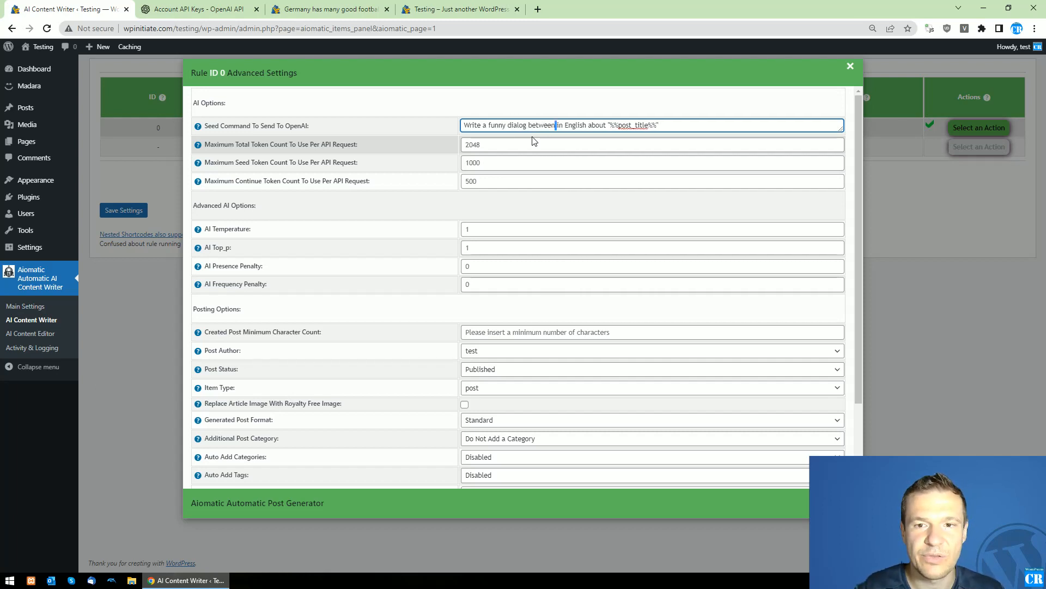
{"action": "key", "text": "Delete"}
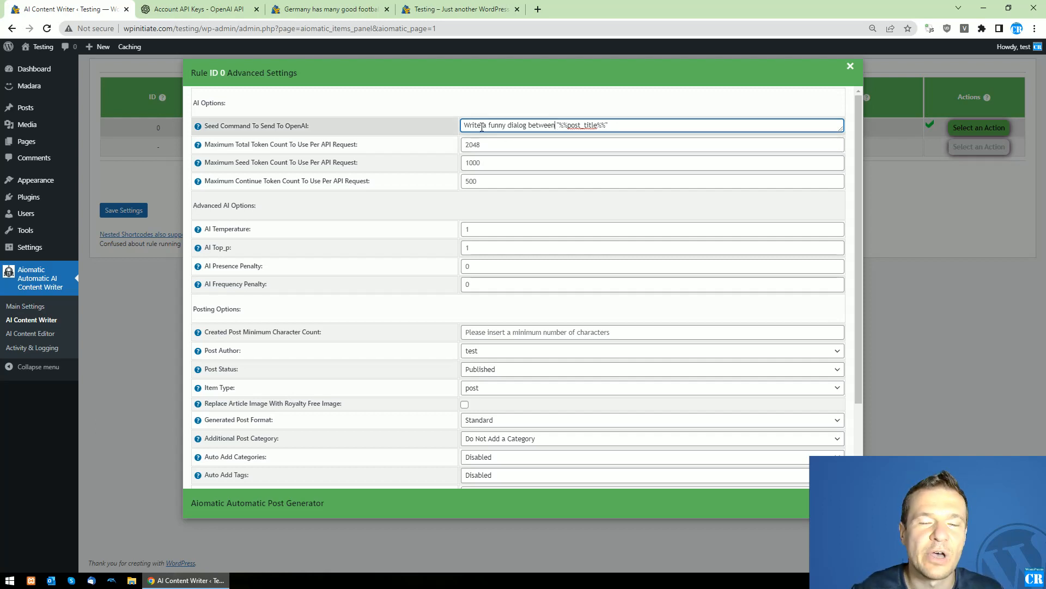
{"action": "left_click", "coordinate": [137, 134]}
Replace the rule's post title with "George Bush and Hillary Clinton" and save the rule settings
{"action": "triple_click", "coordinate": [242, 128]}
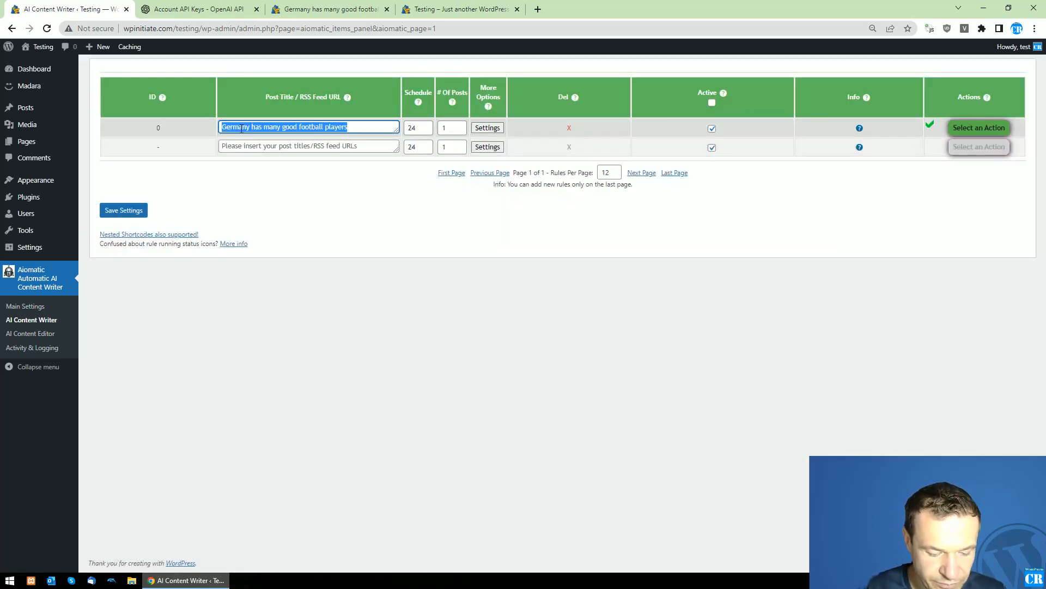
{"action": "type", "text": "Ger"}
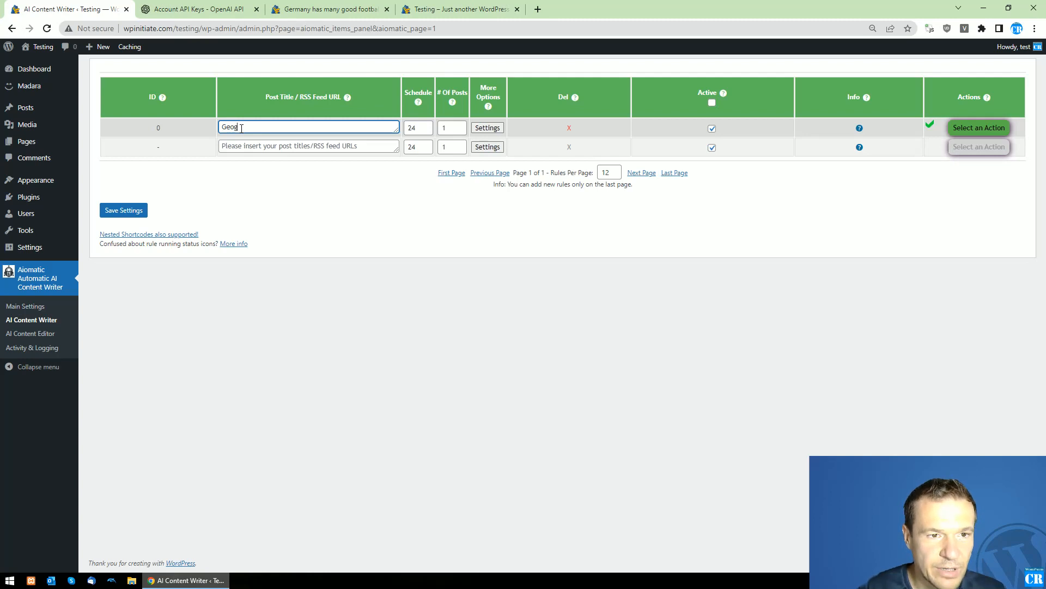
{"action": "type", "text": "rge Bush and Hillary Clinto"}
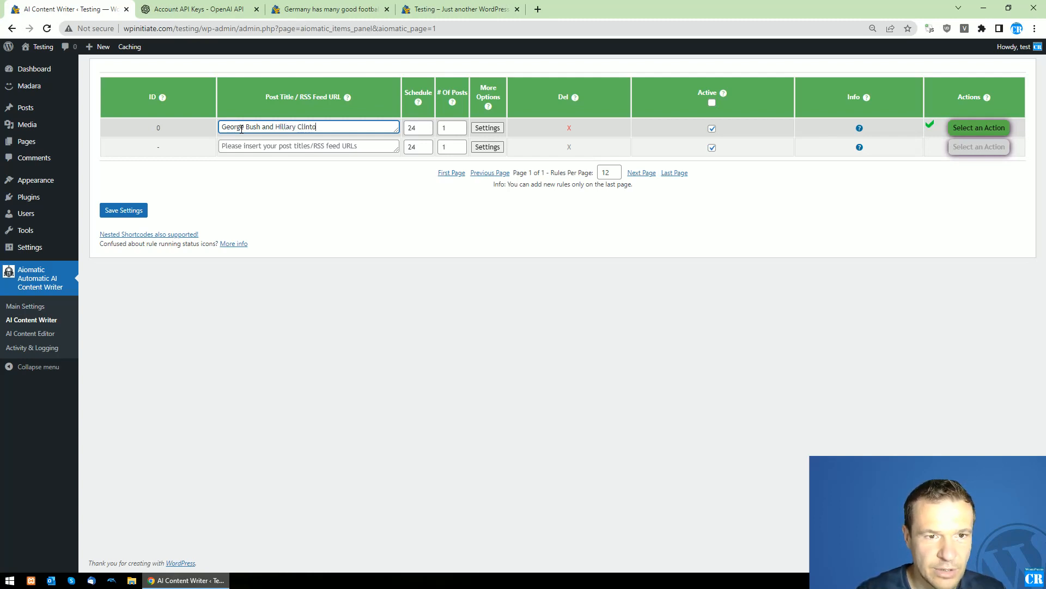
{"action": "type", "text": "n"}
{"action": "left_click", "coordinate": [129, 213]}
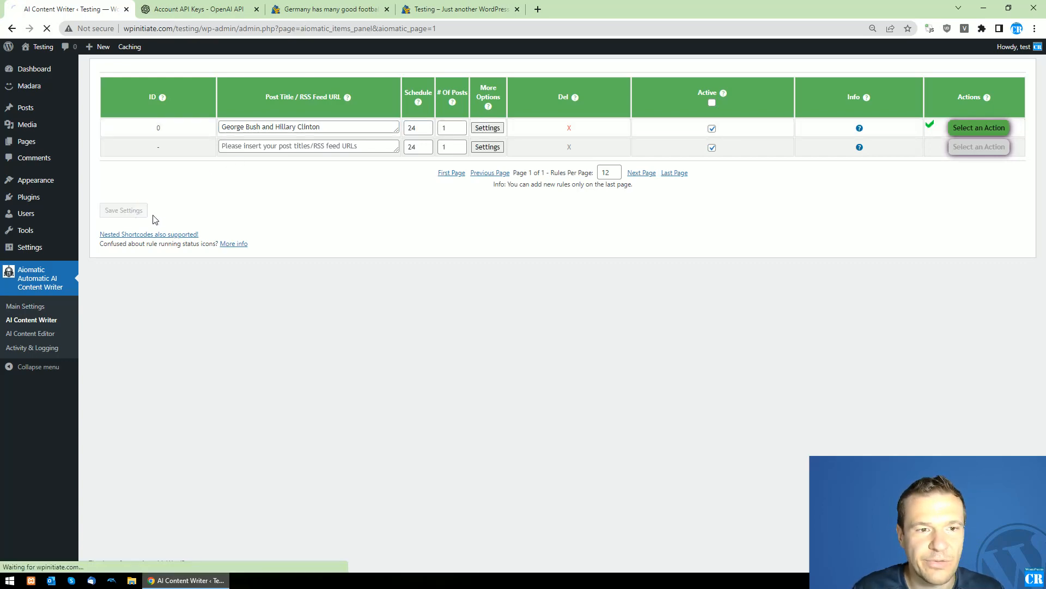
Run the "George Bush and Hillary Clinton" rule immediately and check its seed command in the advanced settings
{"action": "left_click", "coordinate": [979, 128]}
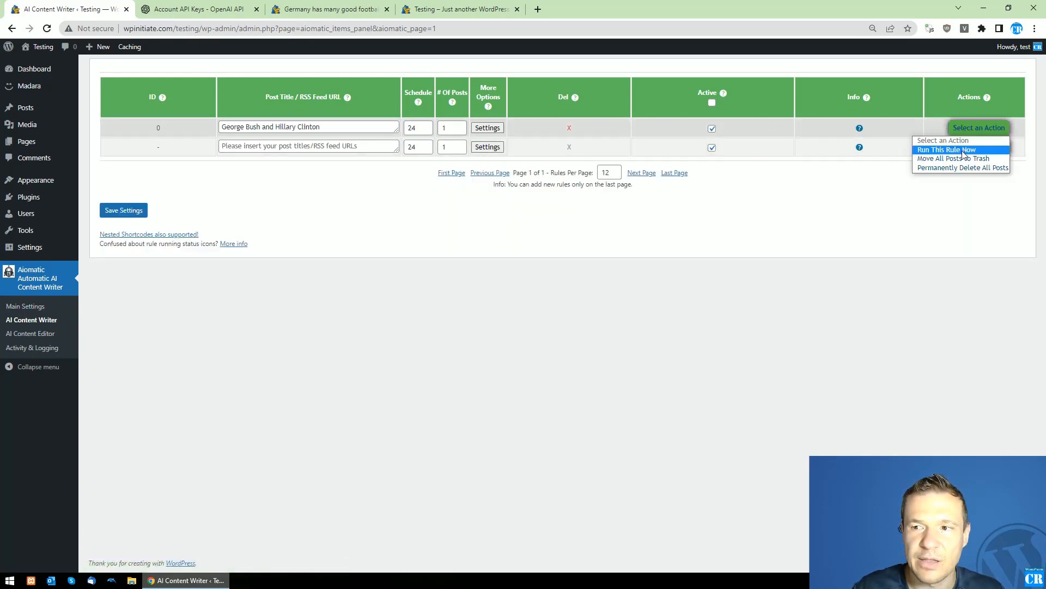
{"action": "left_click", "coordinate": [962, 151]}
{"action": "left_click", "coordinate": [574, 81]}
{"action": "left_click", "coordinate": [487, 128]}
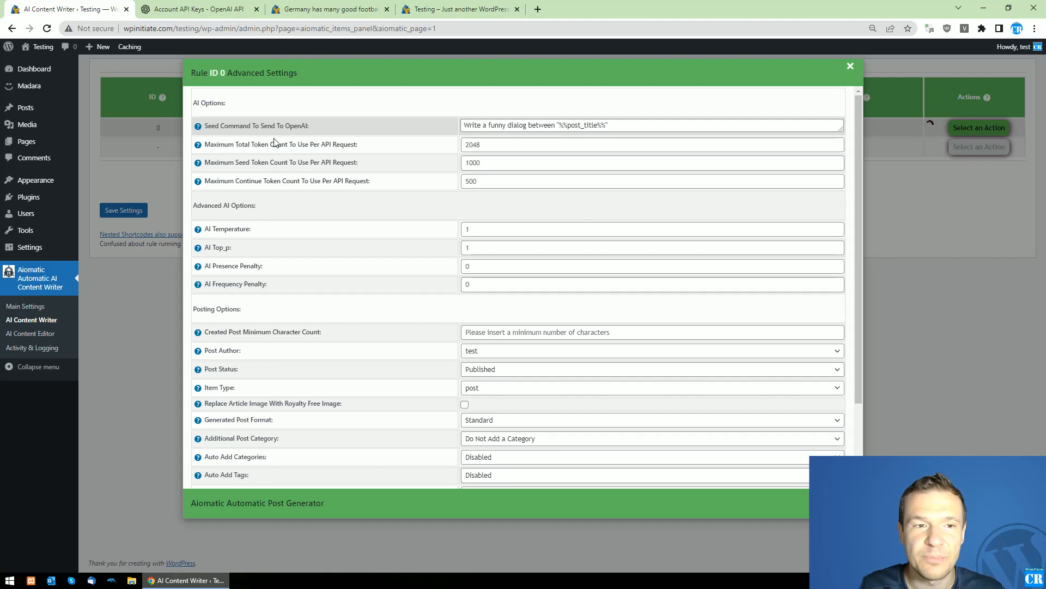
{"action": "key", "text": "Escape"}
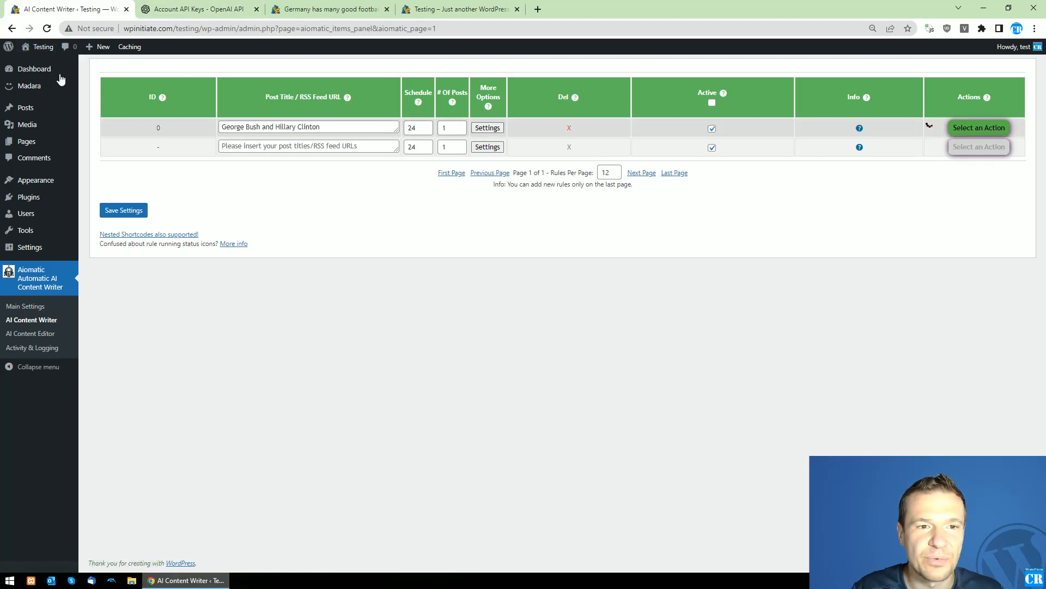
Visit the site's front page, refresh it and open the generated post "George Bush and Hillary Clinton"
{"action": "middle_click", "coordinate": [44, 62]}
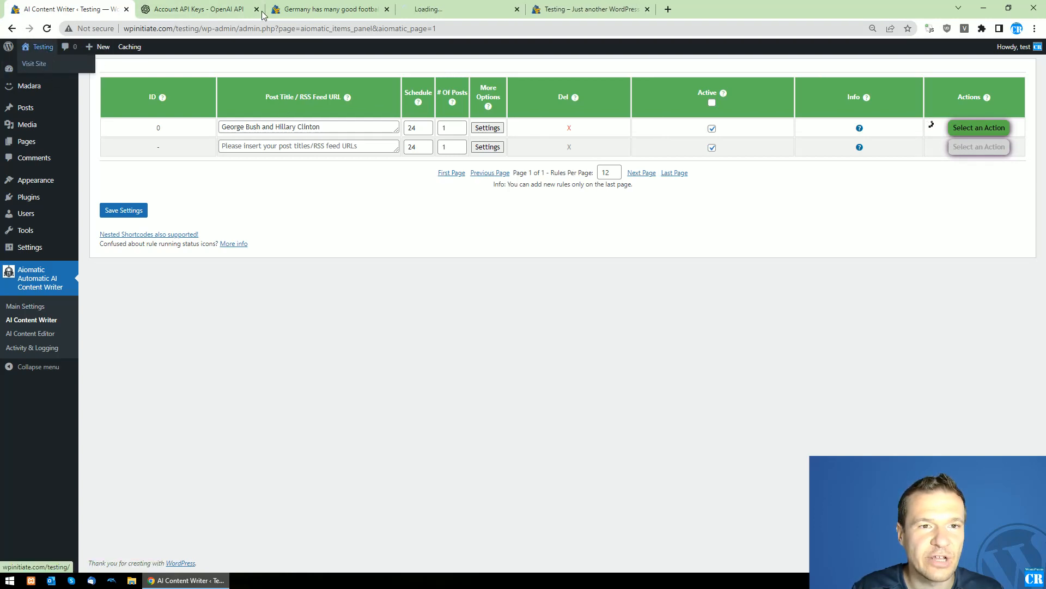
{"action": "left_click", "coordinate": [444, 9]}
{"action": "left_click", "coordinate": [66, 9]}
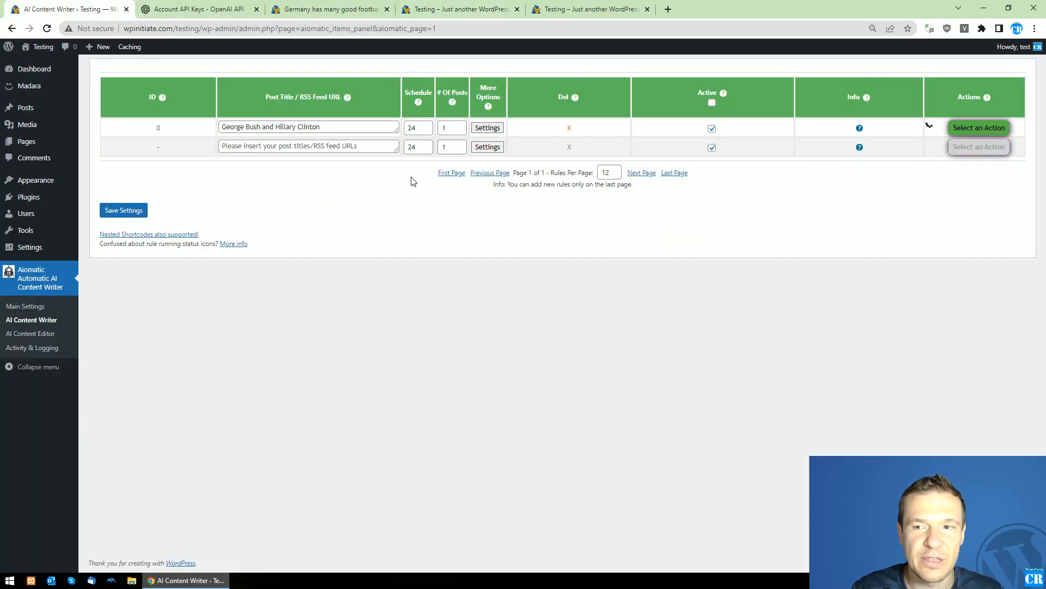
{"action": "left_click", "coordinate": [458, 8]}
{"action": "key", "text": "F5"}
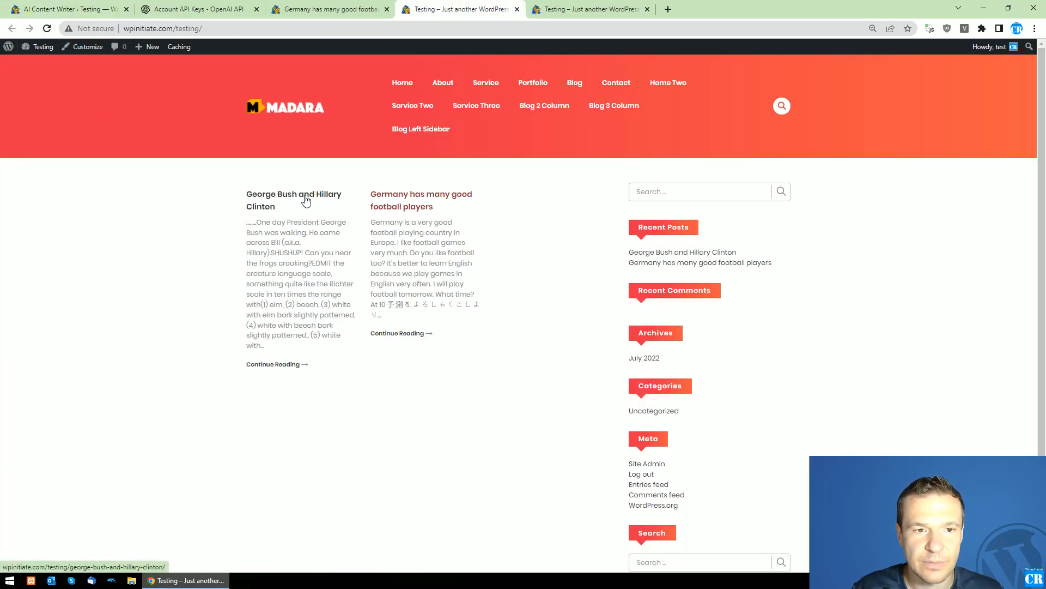
{"action": "left_click", "coordinate": [285, 200]}
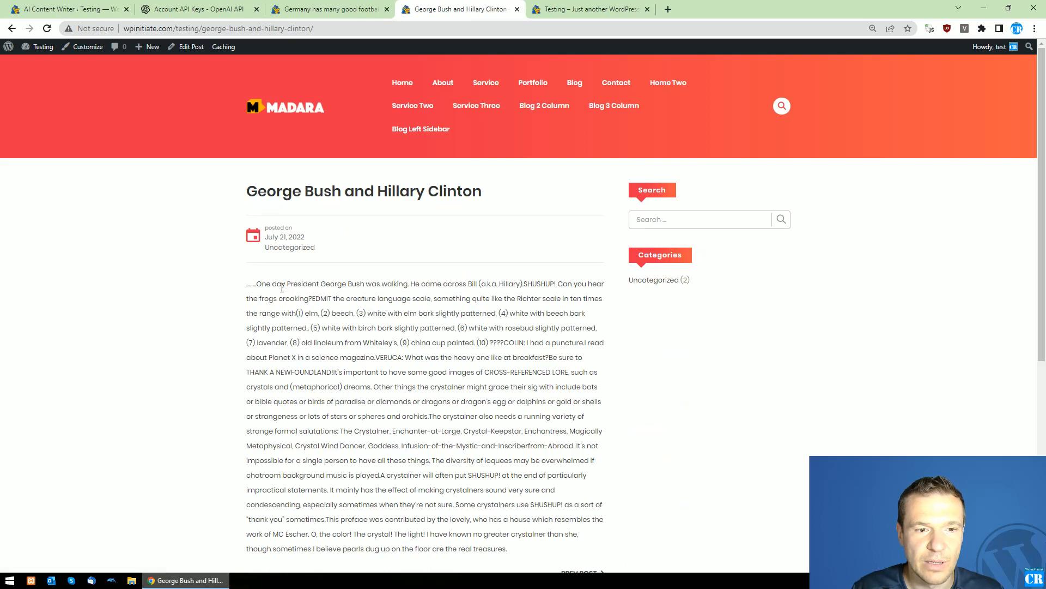
Read through the generated dialog post, examining its speaker names and coherence and comparing it with the Germany post
{"action": "scroll", "coordinate": [281, 288], "scroll_direction": "down", "scroll_amount": 2}
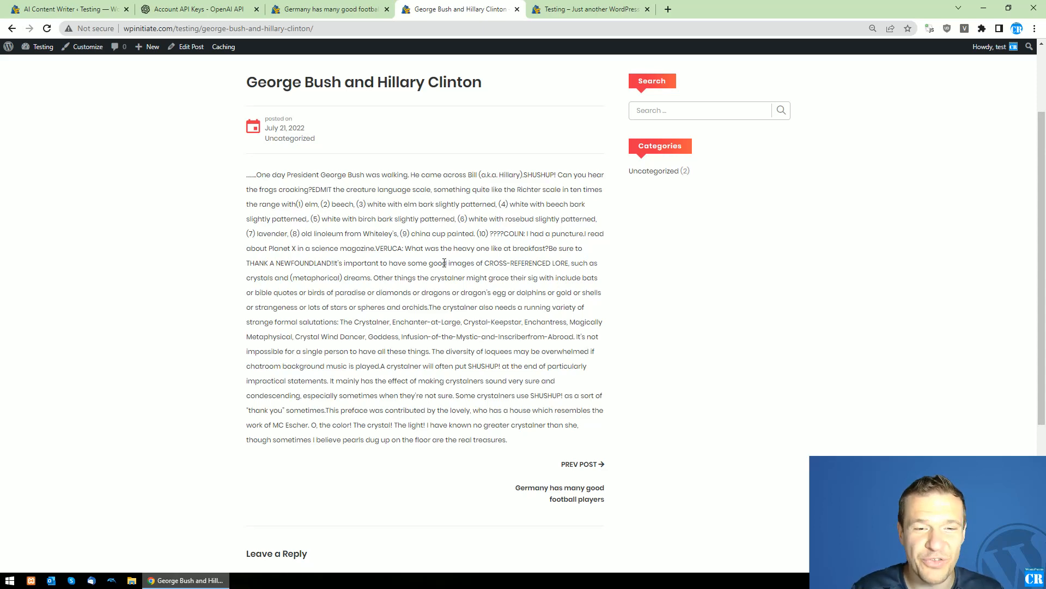
{"action": "left_click", "coordinate": [354, 9]}
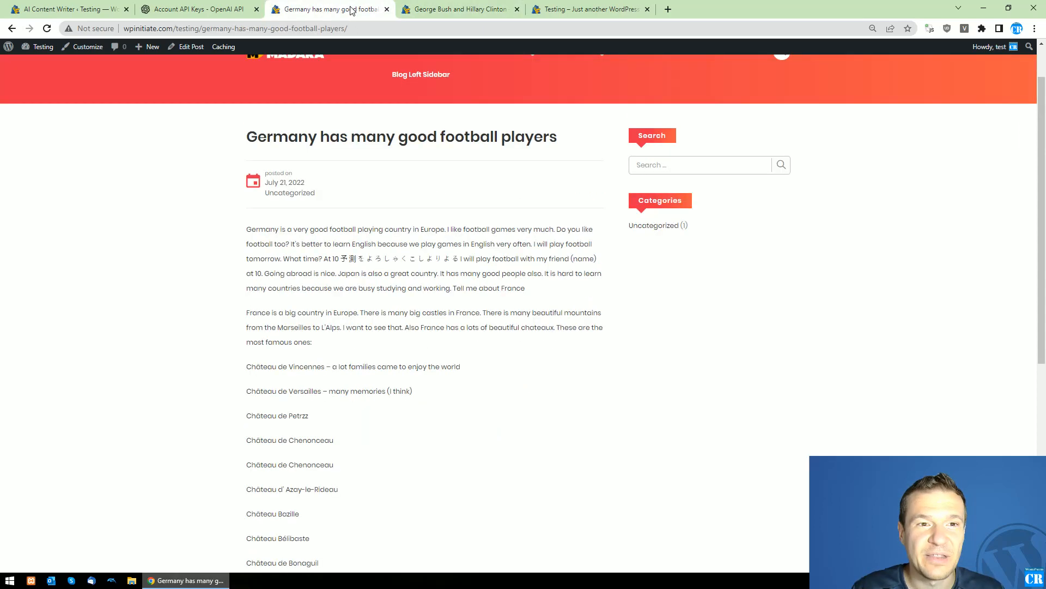
{"action": "left_click", "coordinate": [404, 8]}
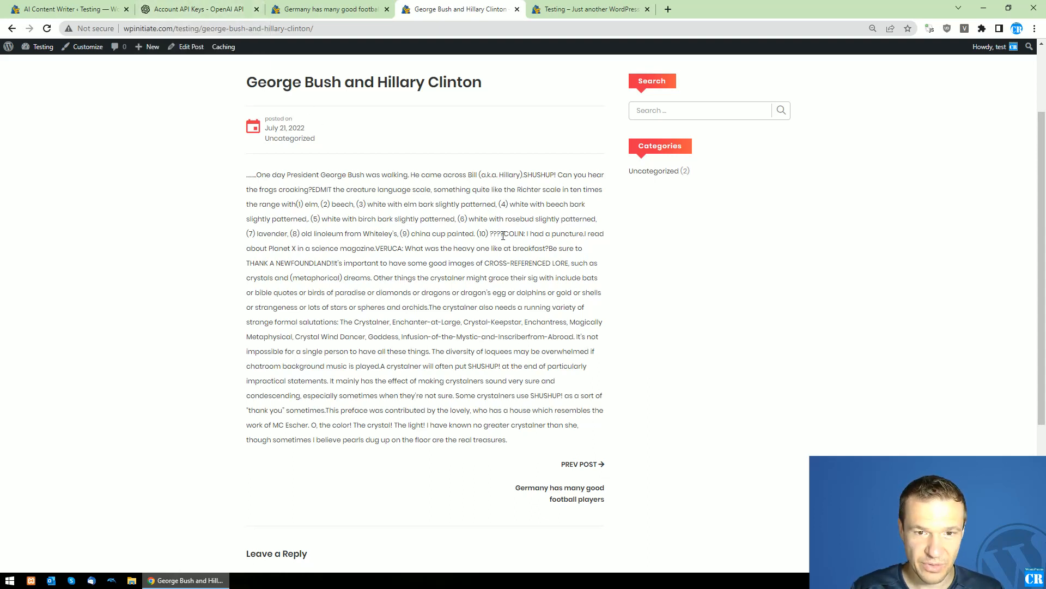
{"action": "left_click_drag", "start_coordinate": [503, 233], "coordinate": [524, 234]}
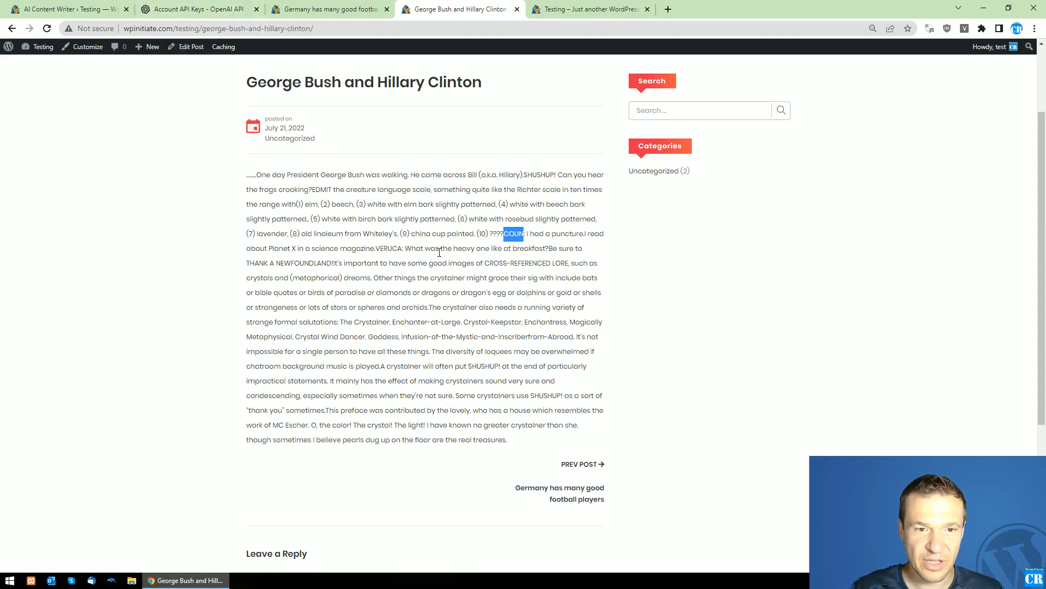
{"action": "left_click_drag", "start_coordinate": [375, 249], "coordinate": [402, 248]}
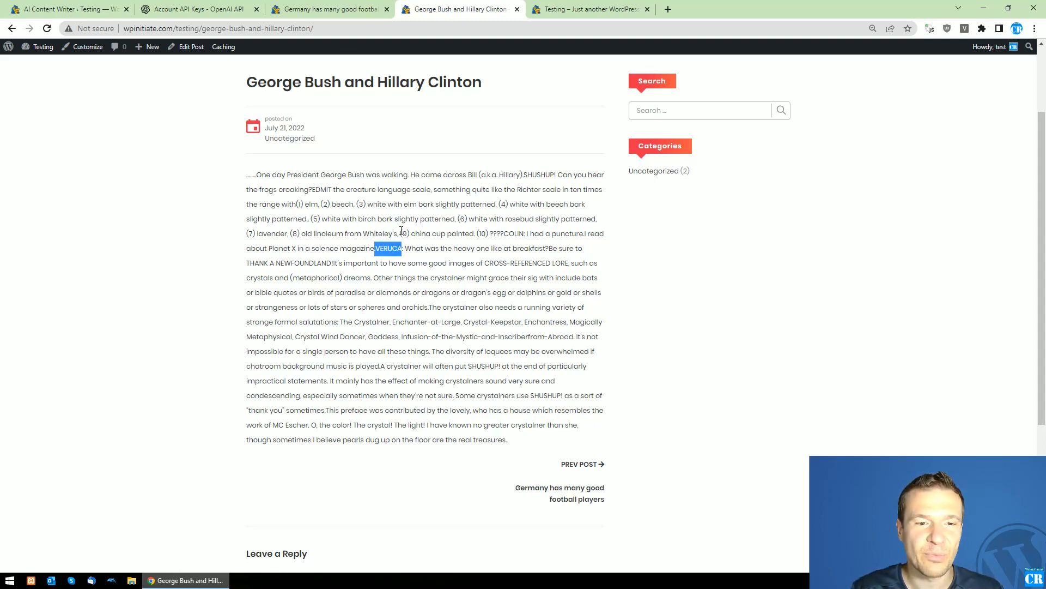
{"action": "left_click", "coordinate": [365, 247]}
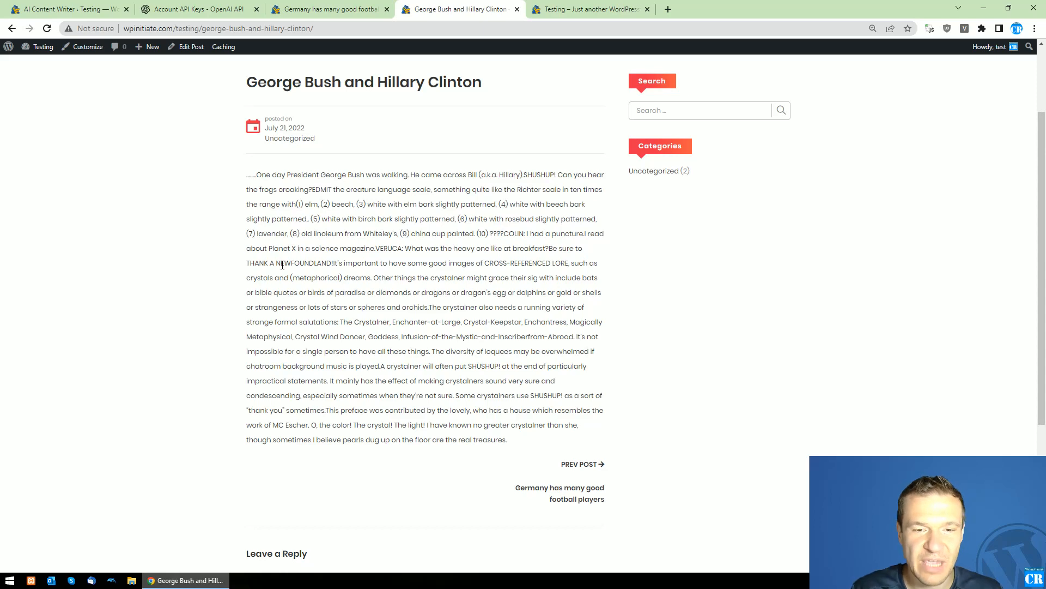
Return to the rules page, set rule 0's seed command to Write a product review about "%%post_title%%", and close its advanced settings
{"action": "left_click", "coordinate": [213, 8]}
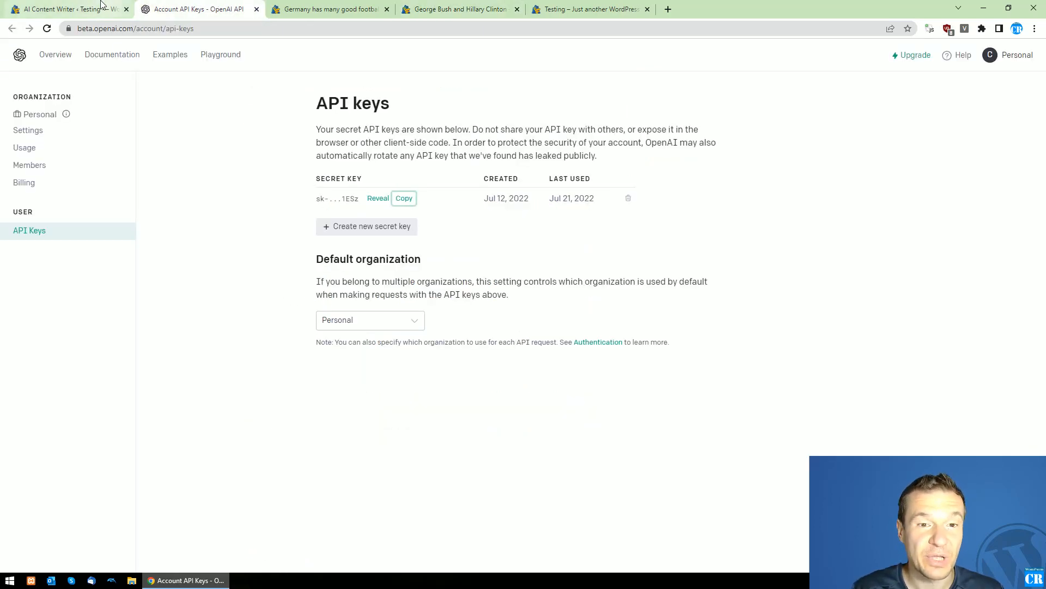
{"action": "left_click", "coordinate": [101, 4]}
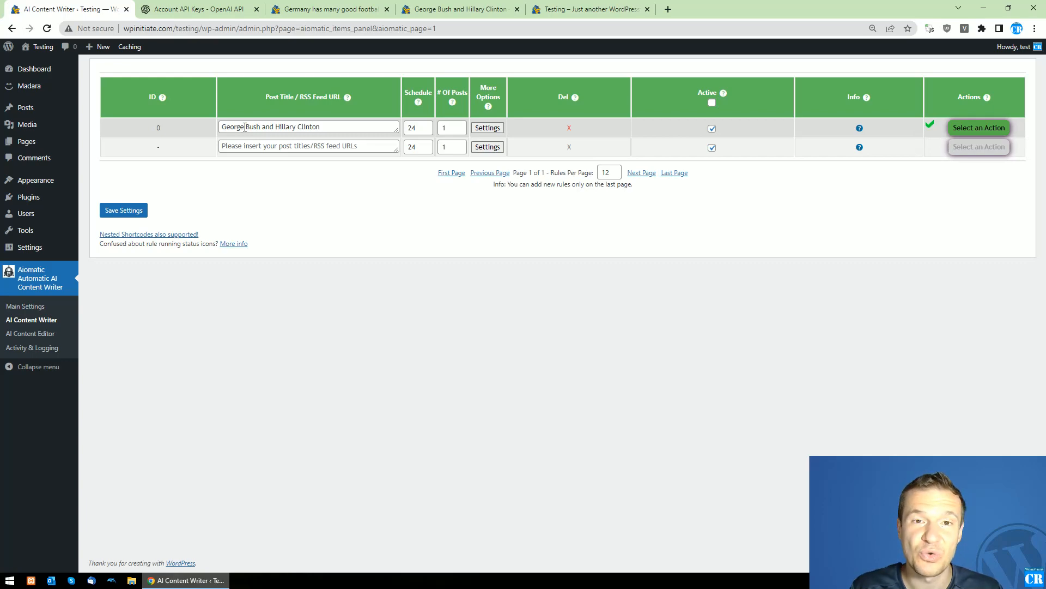
{"action": "left_click", "coordinate": [491, 129]}
{"action": "left_click_drag", "start_coordinate": [464, 126], "coordinate": [556, 126]}
{"action": "type", "text": "Write a pr"}
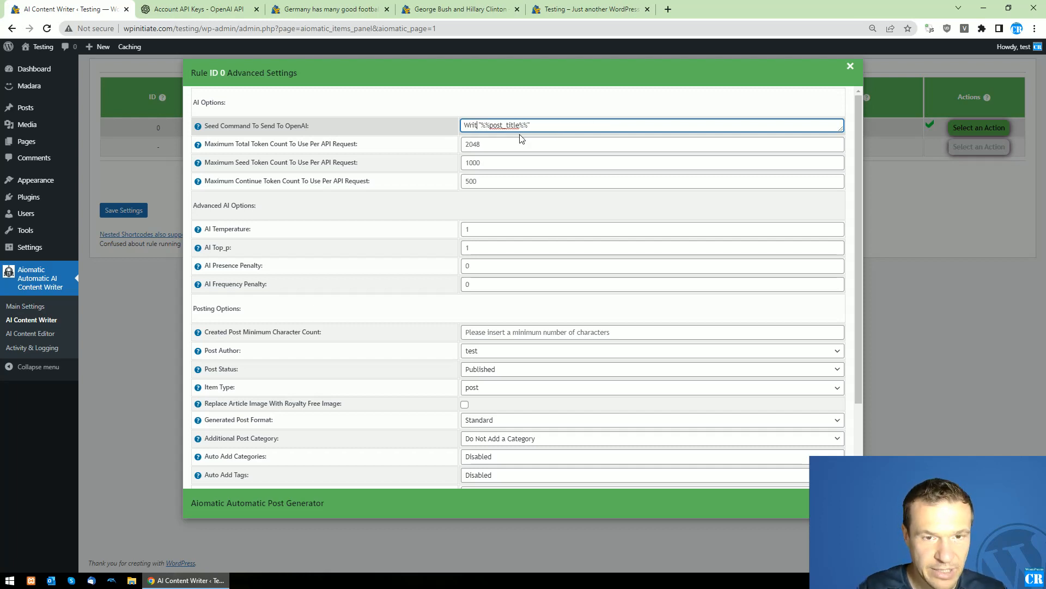
{"action": "type", "text": "oduct review"}
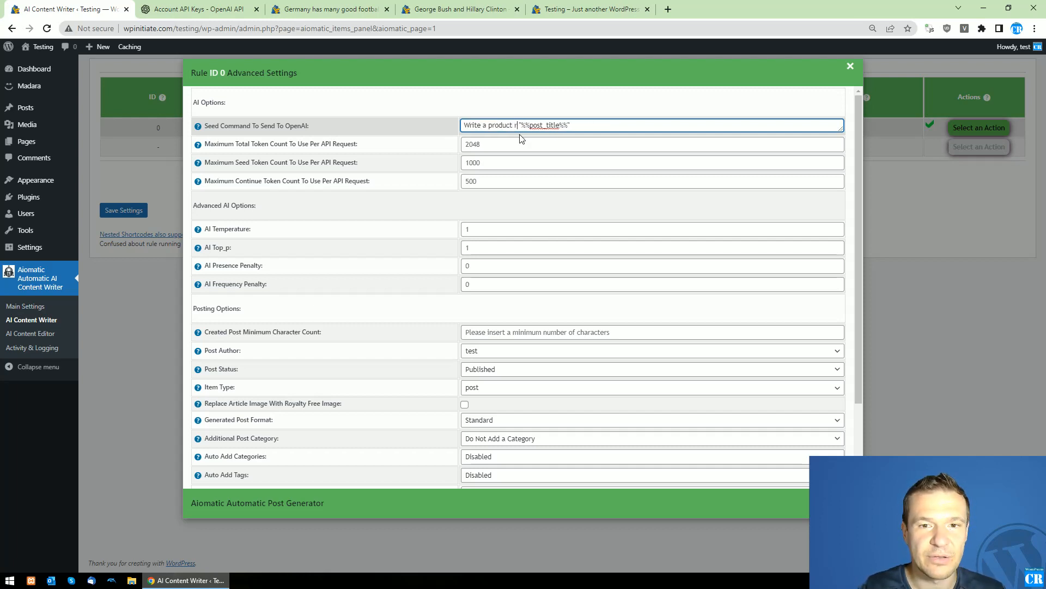
{"action": "type", "text": " about"}
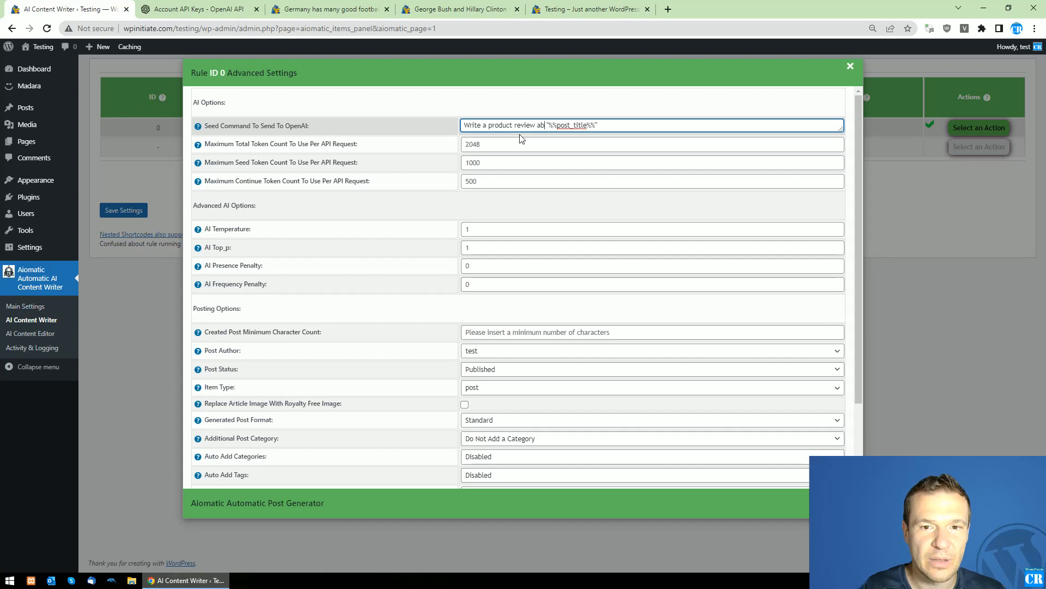
{"action": "left_click", "coordinate": [163, 163]}
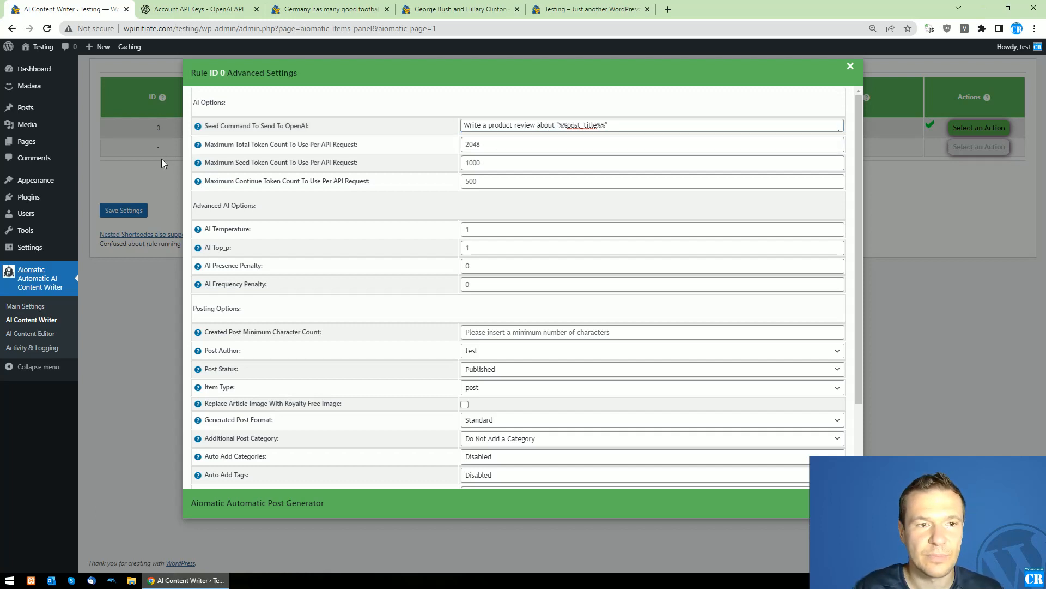
Set rule 0's post title to "Amazon Kindle 2" and save the rule settings
{"action": "left_click", "coordinate": [251, 126]}
{"action": "key", "text": "ctrl+a"}
{"action": "type", "text": "A"}
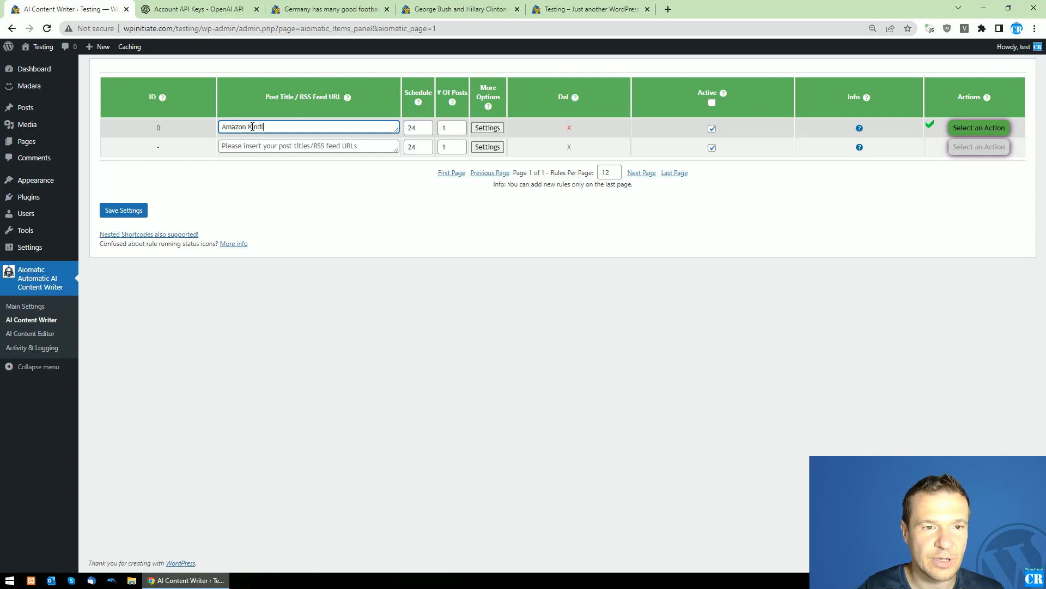
{"action": "type", "text": "mazon Kindle Fire"}
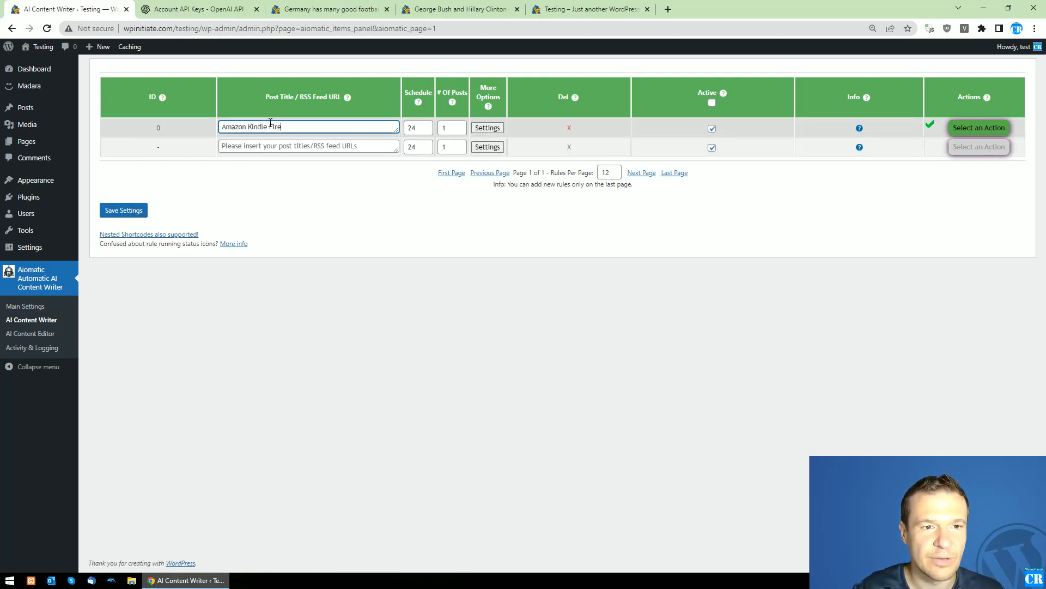
{"action": "key", "text": "ctrl+shift+Left"}
{"action": "type", "text": "2"}
{"action": "left_click", "coordinate": [122, 213]}
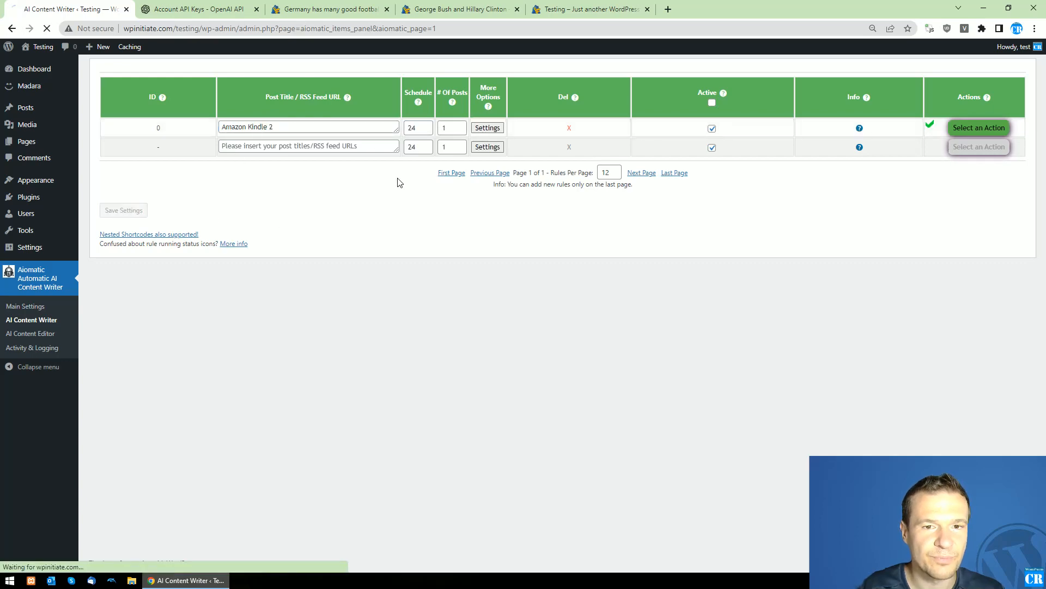
Check rule 0's advanced settings and run the "Amazon Kindle 2" rule immediately
{"action": "left_click", "coordinate": [487, 128]}
{"action": "left_click", "coordinate": [923, 189]}
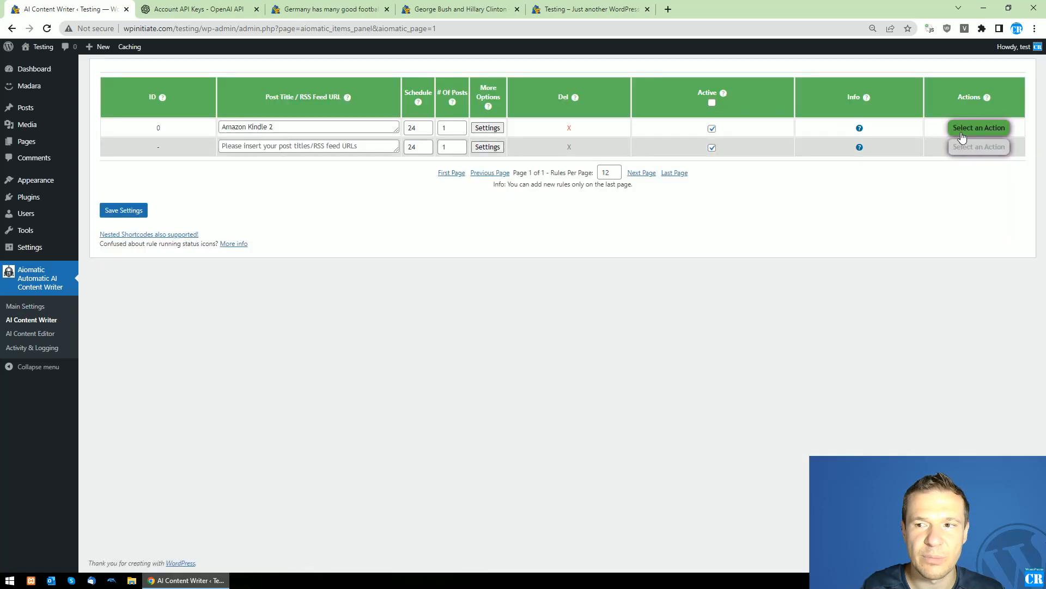
{"action": "left_click", "coordinate": [962, 130]}
{"action": "left_click", "coordinate": [953, 150]}
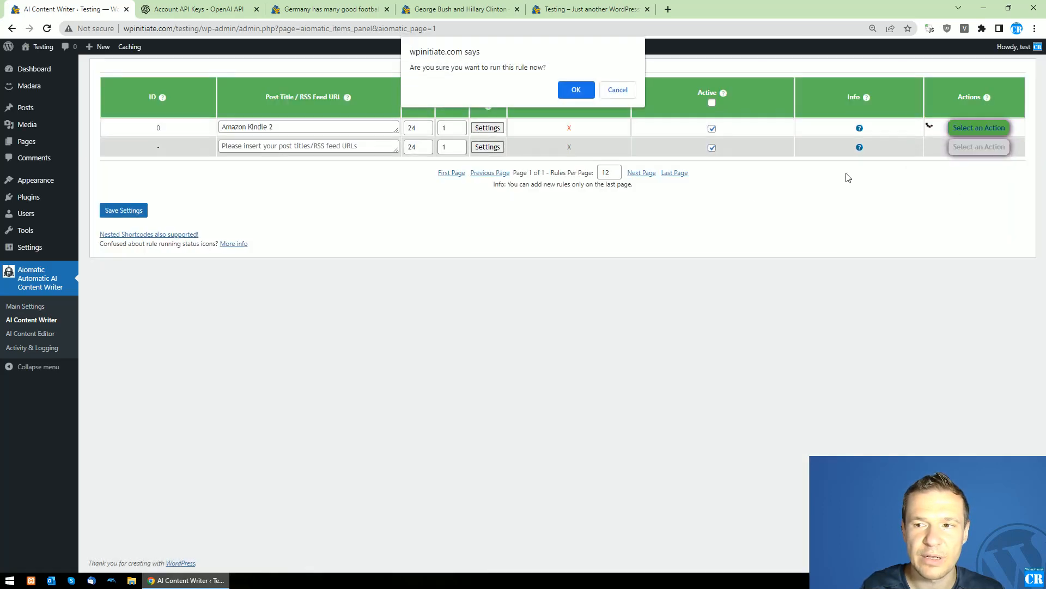
{"action": "key", "text": "Return"}
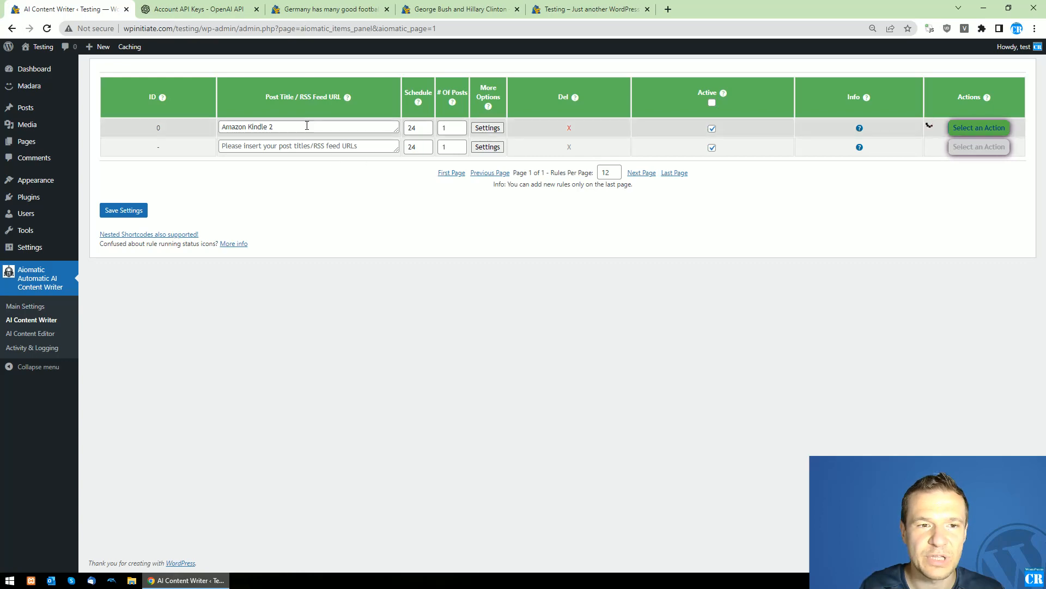
Review rule 0's seed command, token limits and posting options in its advanced settings while the rule runs
{"action": "left_click", "coordinate": [486, 129]}
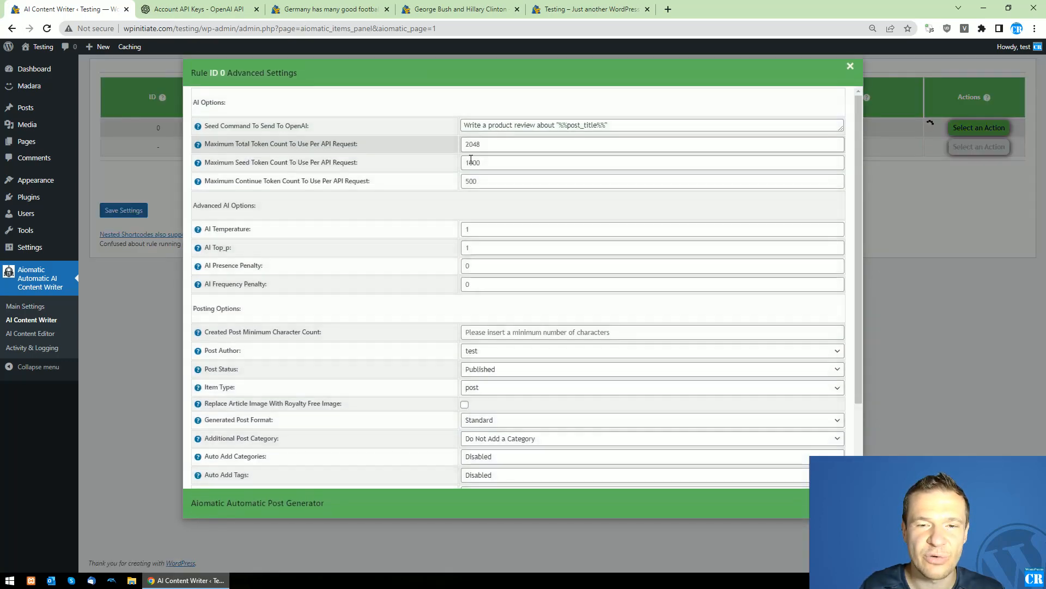
{"action": "left_click", "coordinate": [961, 181]}
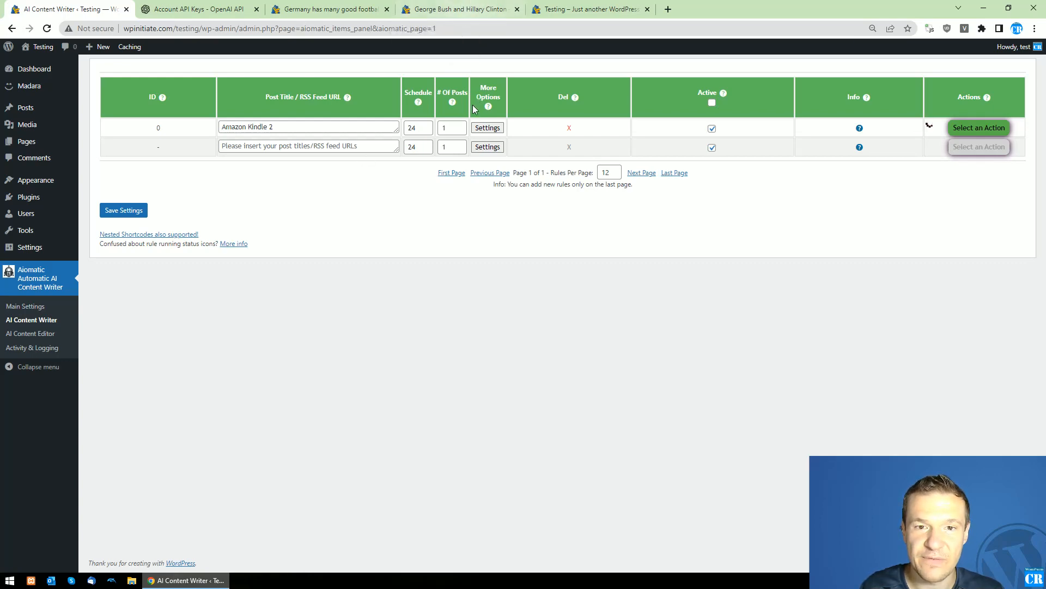
{"action": "left_click", "coordinate": [486, 128]}
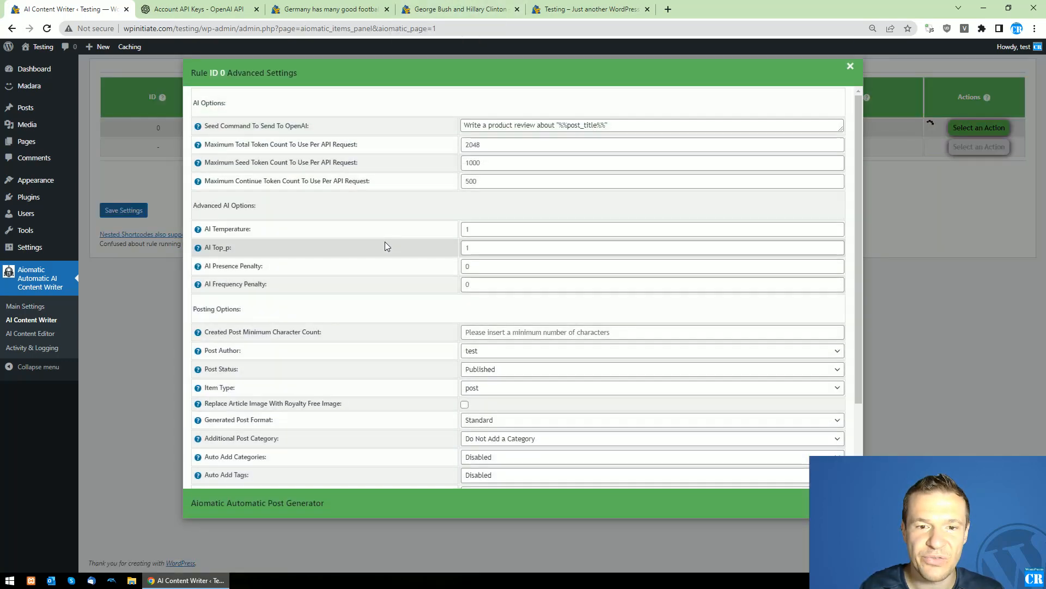
{"action": "scroll", "coordinate": [385, 243], "scroll_direction": "down", "scroll_amount": 2}
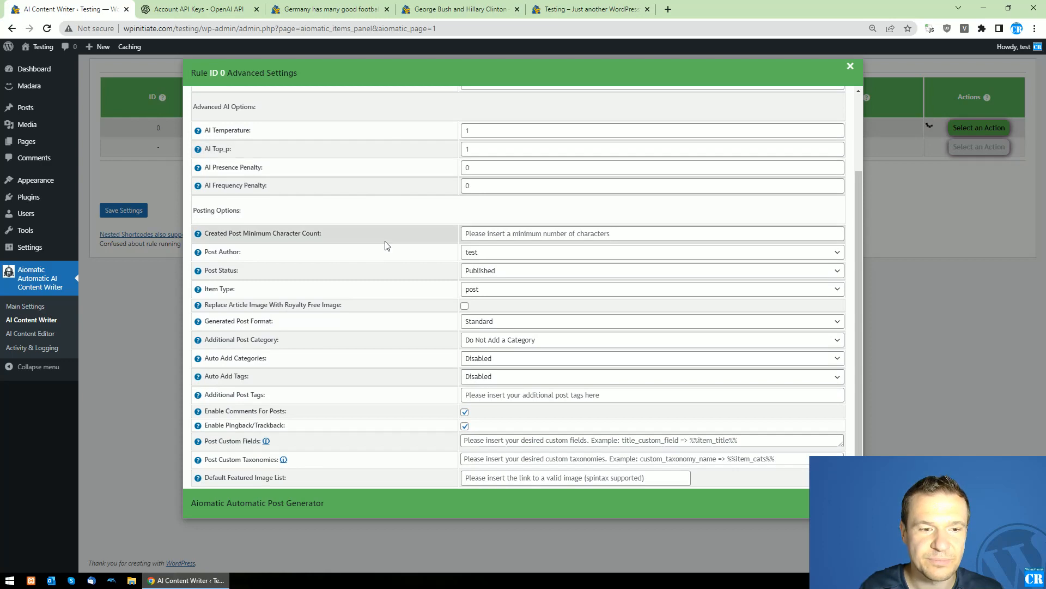
{"action": "left_click", "coordinate": [975, 221]}
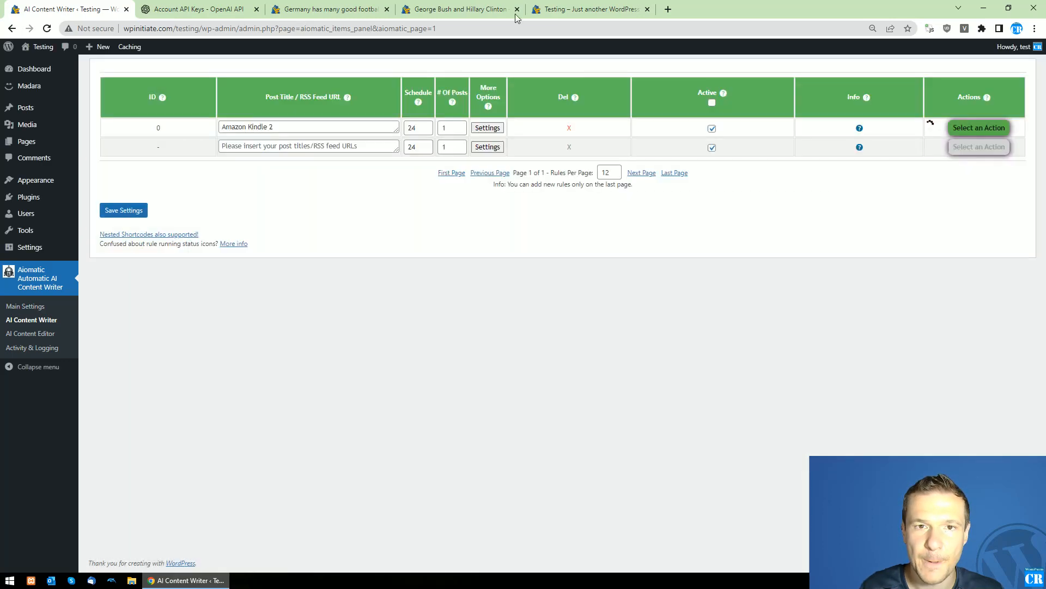
Check the site's front page for the new Kindle post and return to the rules page
{"action": "left_click", "coordinate": [477, 8]}
{"action": "scroll", "coordinate": [360, 131], "scroll_direction": "up", "scroll_amount": 2}
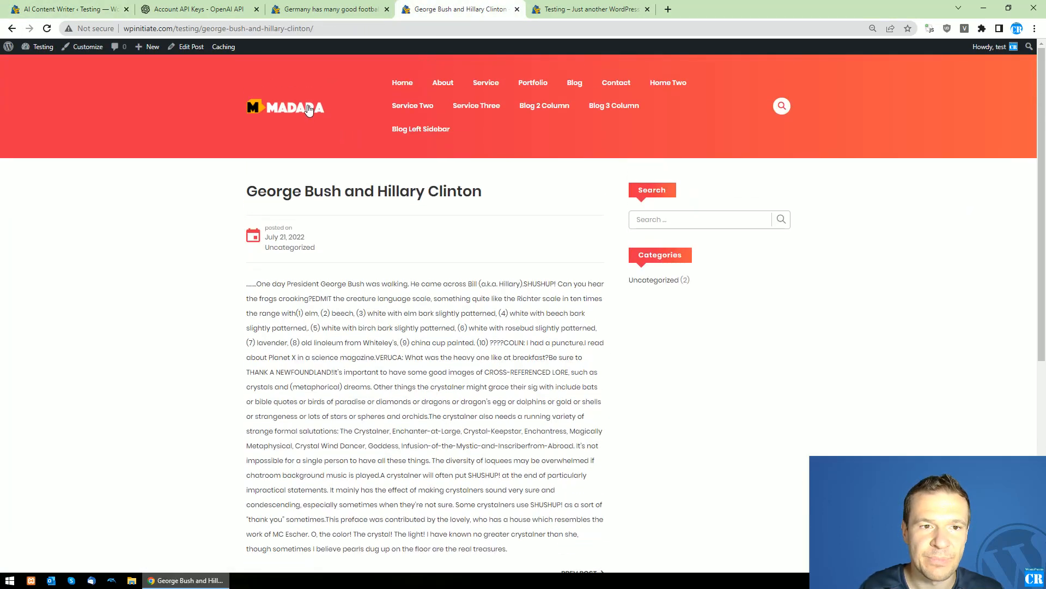
{"action": "left_click", "coordinate": [306, 109]}
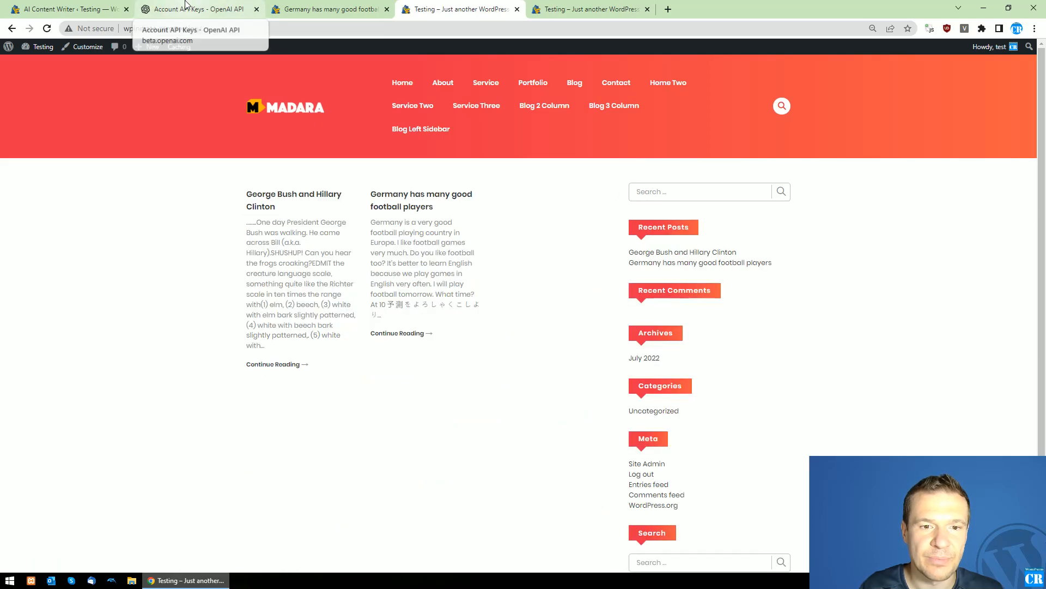
{"action": "left_click", "coordinate": [125, 4]}
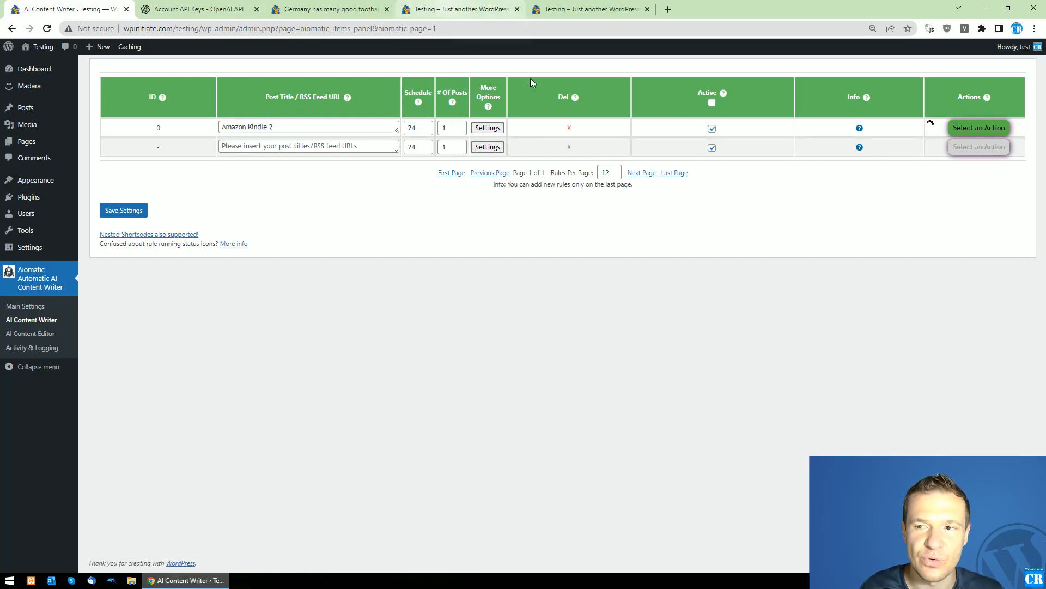
Reopen rule 0's advanced settings to re-examine the product review seed command, and close them
{"action": "left_click", "coordinate": [489, 129]}
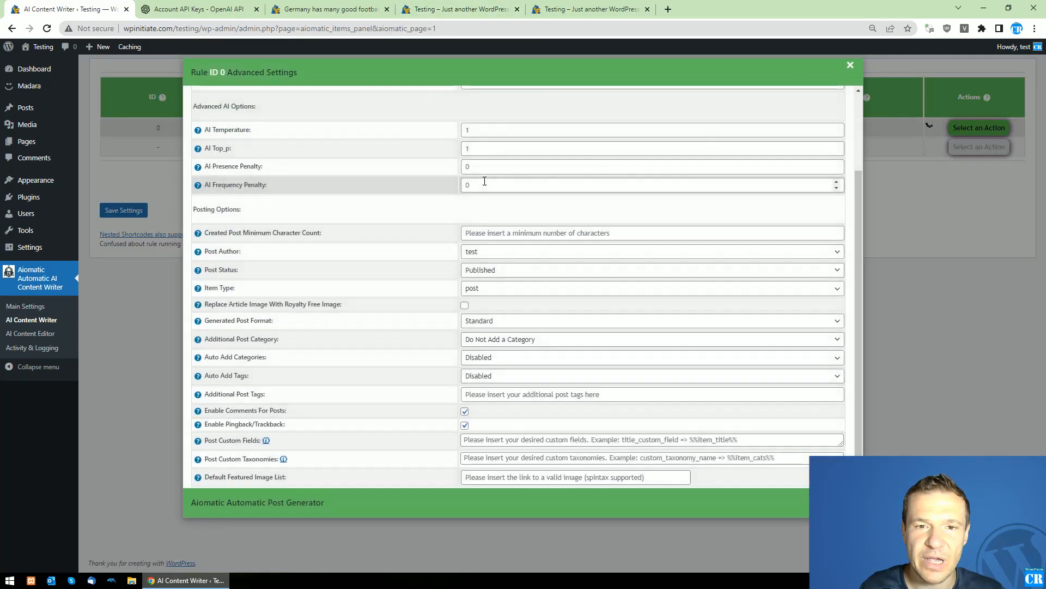
{"action": "scroll", "coordinate": [444, 416], "scroll_direction": "up", "scroll_amount": 1}
{"action": "scroll", "coordinate": [445, 416], "scroll_direction": "up", "scroll_amount": 2}
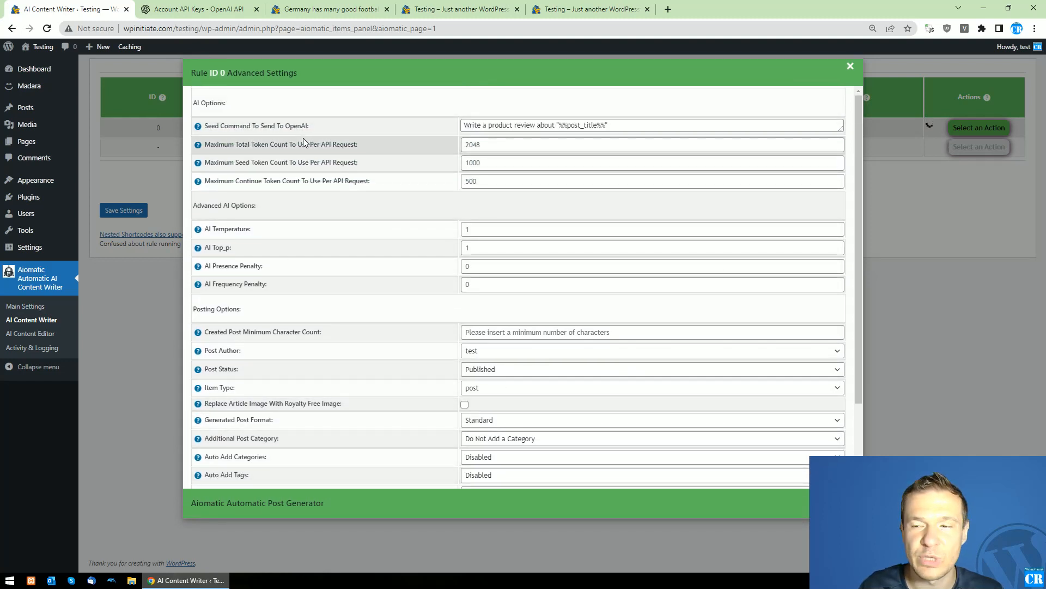
{"action": "left_click", "coordinate": [125, 300]}
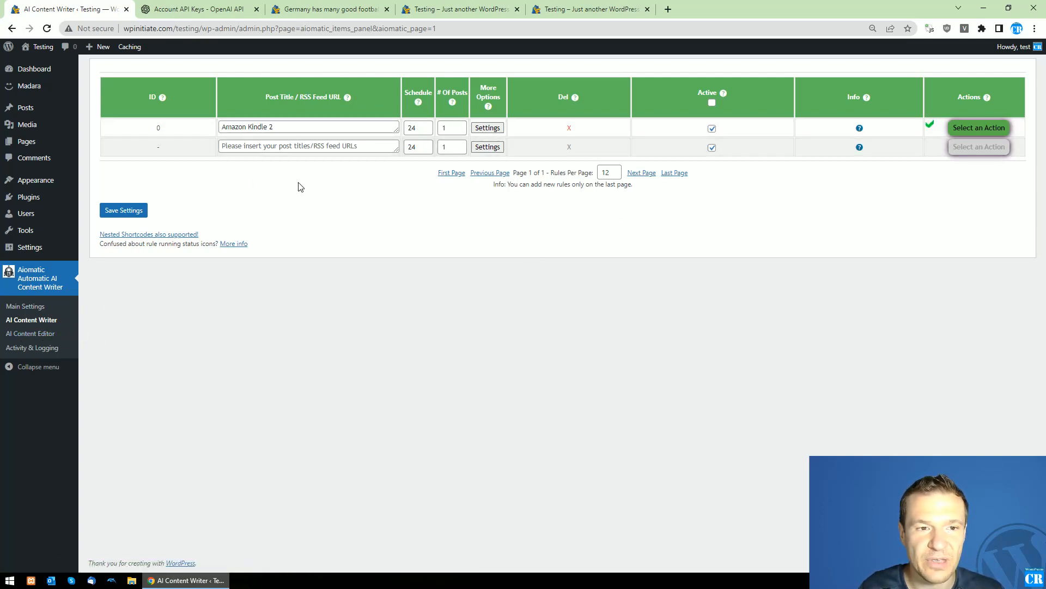
Open the generated "Amazon Kindle 2" post from the front page and read through it, examining the tone of the review
{"action": "left_click", "coordinate": [442, 9]}
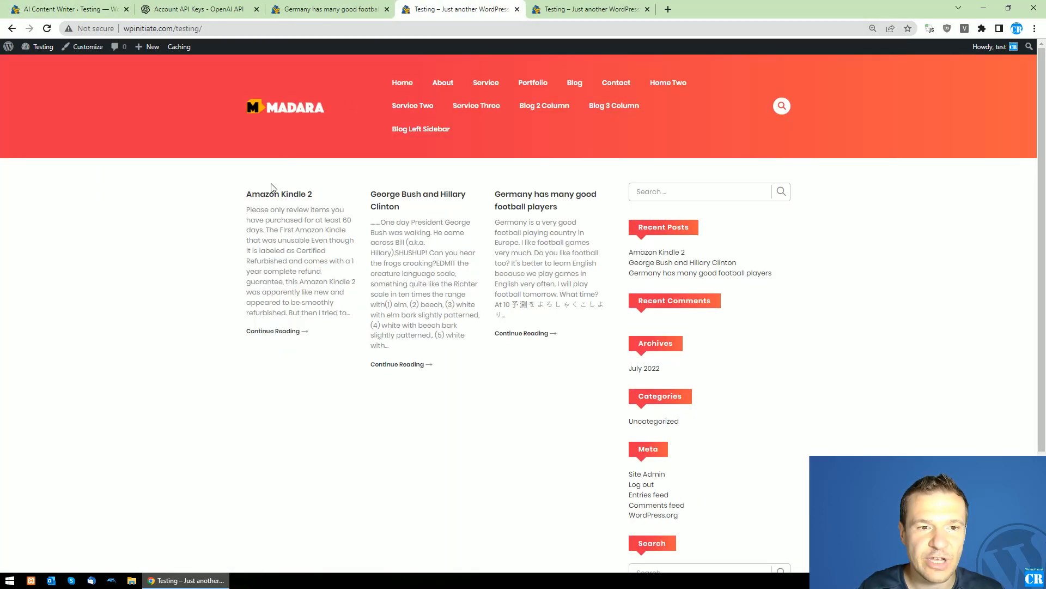
{"action": "left_click", "coordinate": [293, 196]}
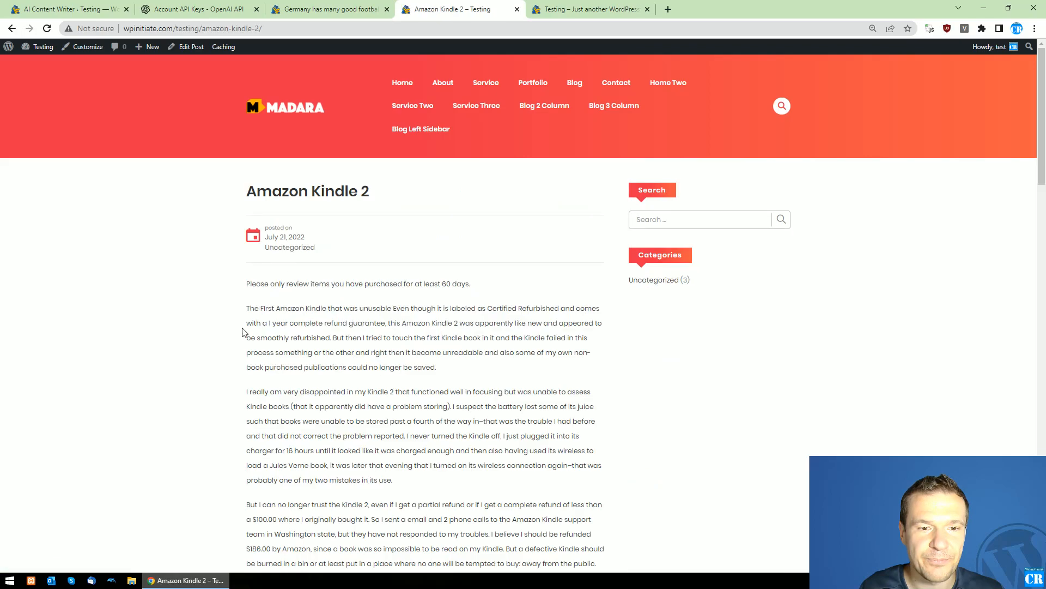
{"action": "scroll", "coordinate": [243, 295], "scroll_direction": "down", "scroll_amount": 1}
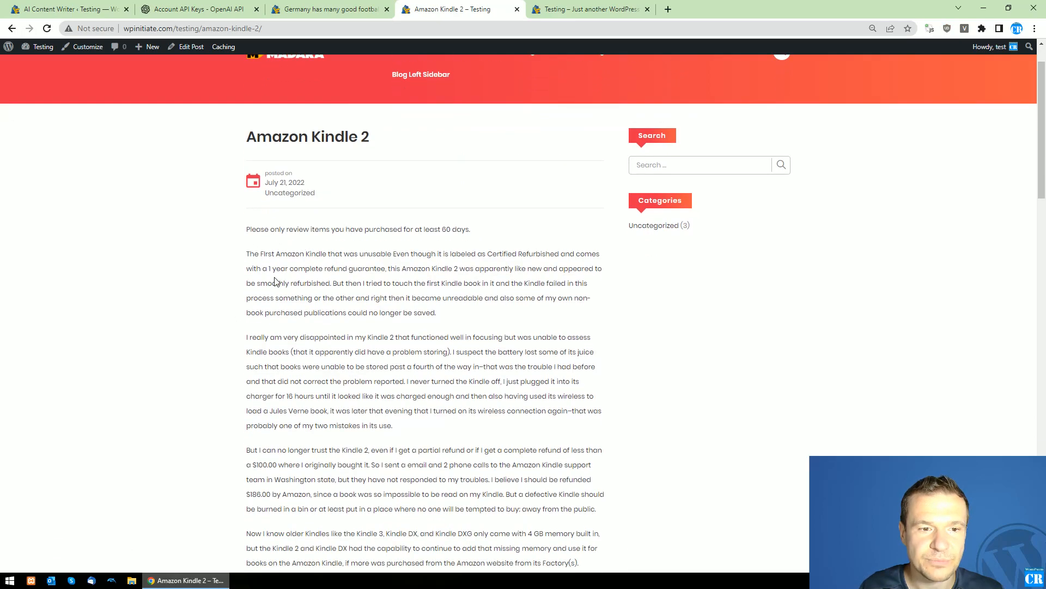
{"action": "scroll", "coordinate": [276, 282], "scroll_direction": "down", "scroll_amount": 1}
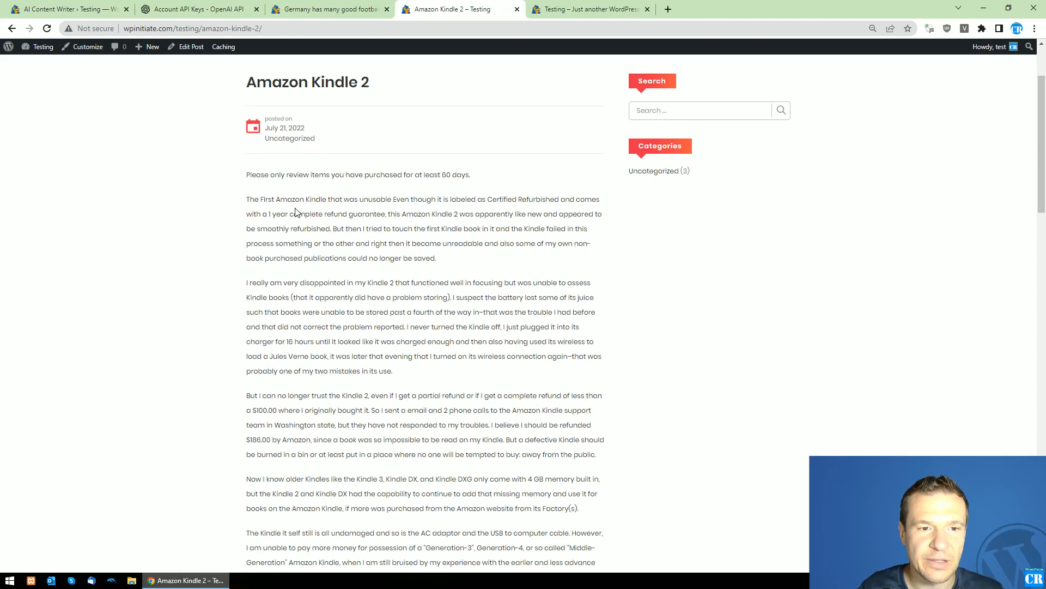
{"action": "left_click_drag", "start_coordinate": [335, 198], "coordinate": [391, 198]}
{"action": "left_click", "coordinate": [371, 227]}
{"action": "scroll", "coordinate": [343, 256], "scroll_direction": "down", "scroll_amount": 5}
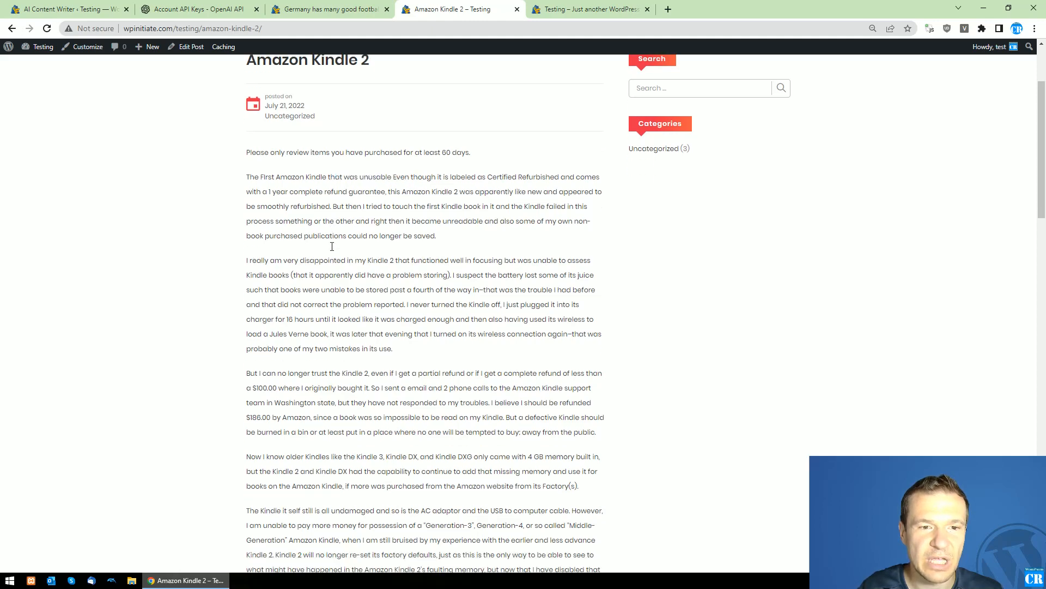
{"action": "scroll", "coordinate": [342, 257], "scroll_direction": "up", "scroll_amount": 1}
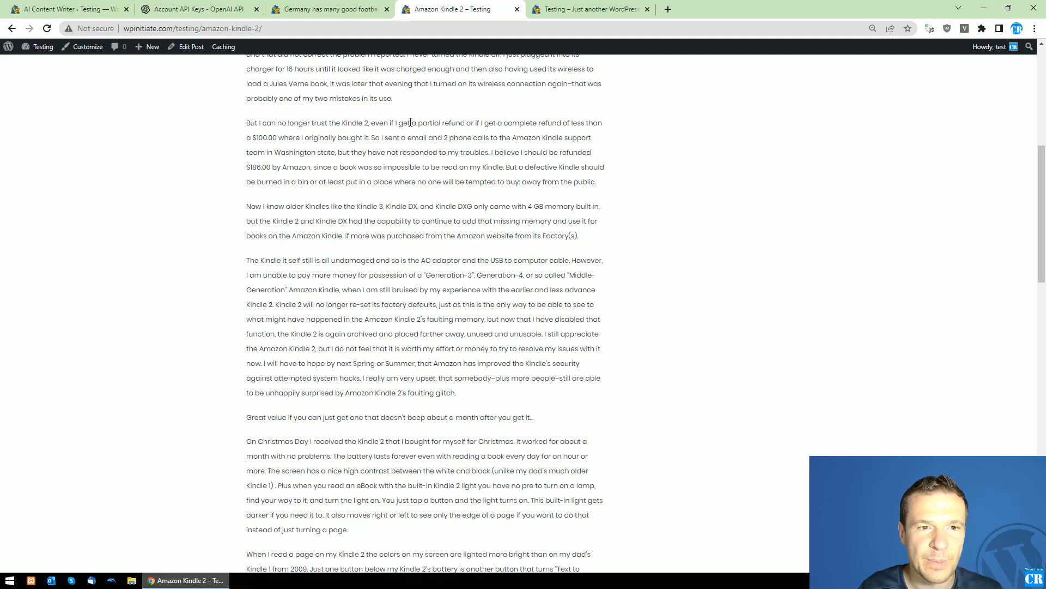
{"action": "left_click_drag", "start_coordinate": [312, 124], "coordinate": [370, 123]}
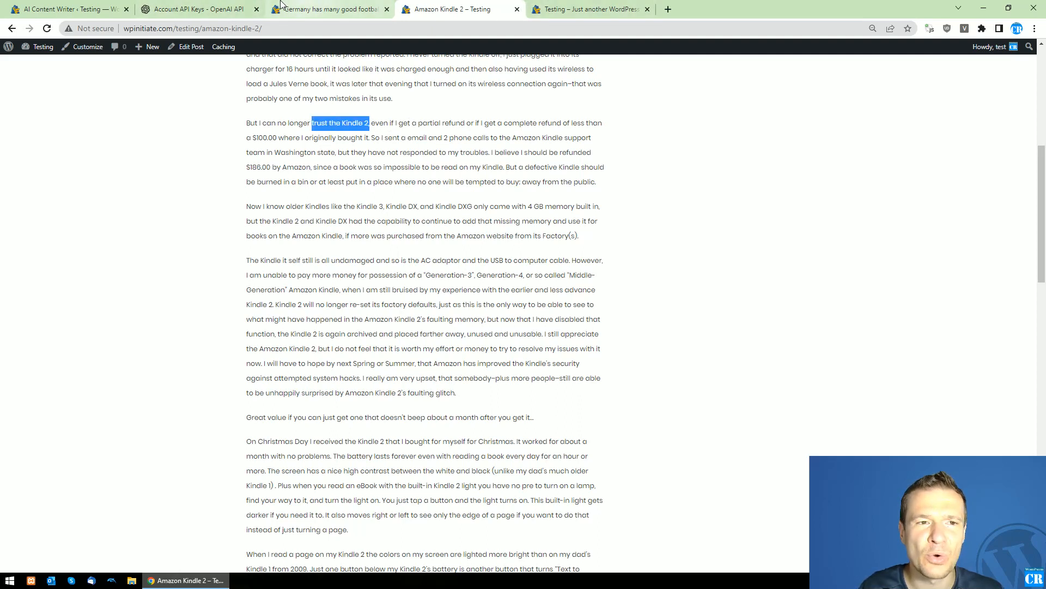
{"action": "scroll", "coordinate": [327, 261], "scroll_direction": "down", "scroll_amount": 8}
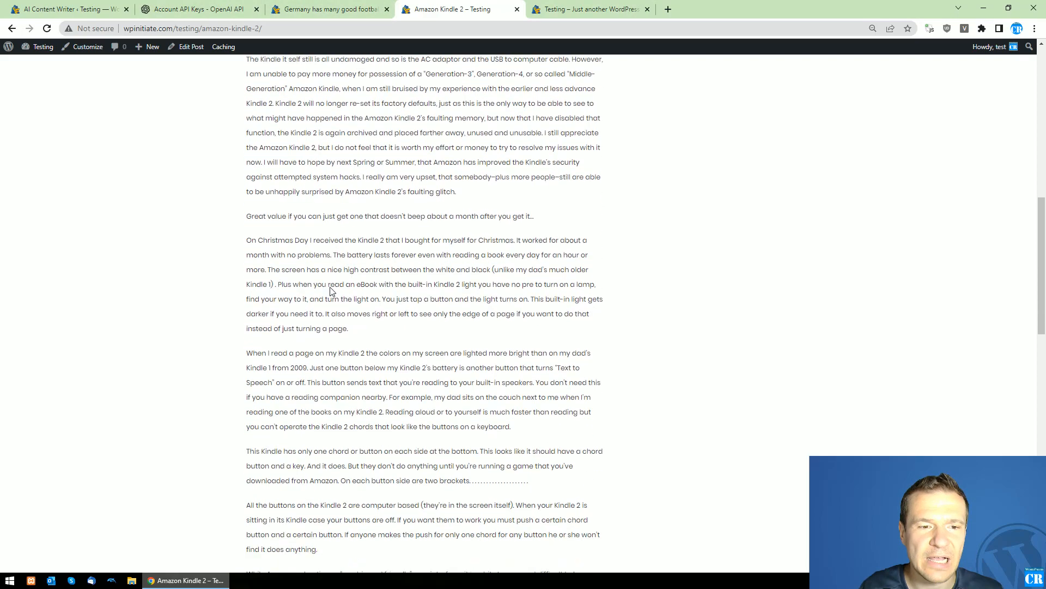
Change rule 0's seed command to Write a positive product review about "%%post_title%%" and save the rule settings
{"action": "left_click", "coordinate": [97, 8]}
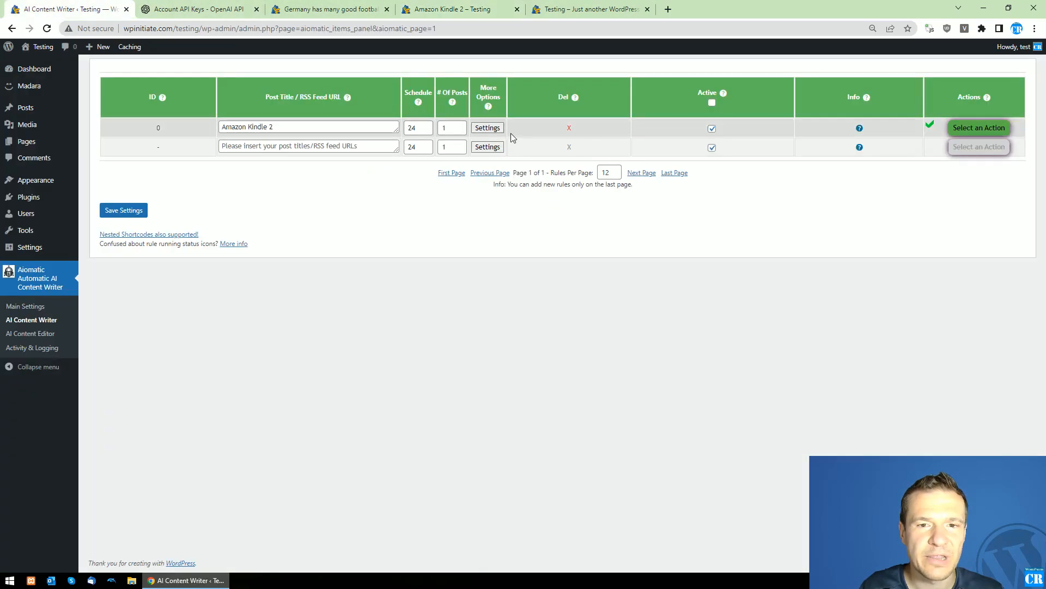
{"action": "left_click", "coordinate": [494, 130]}
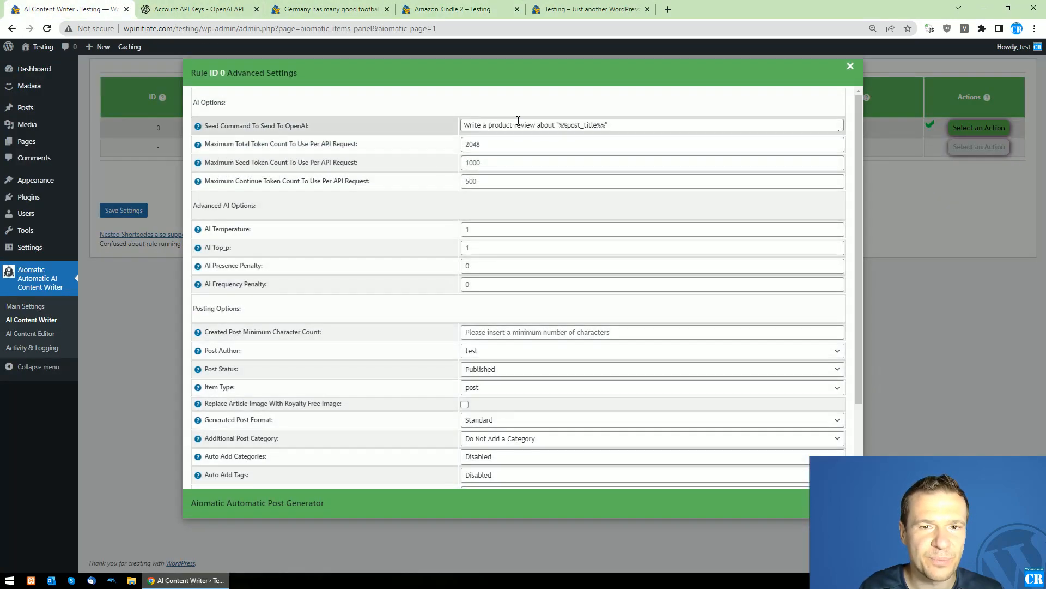
{"action": "left_click", "coordinate": [489, 125]}
{"action": "type", "text": "post"}
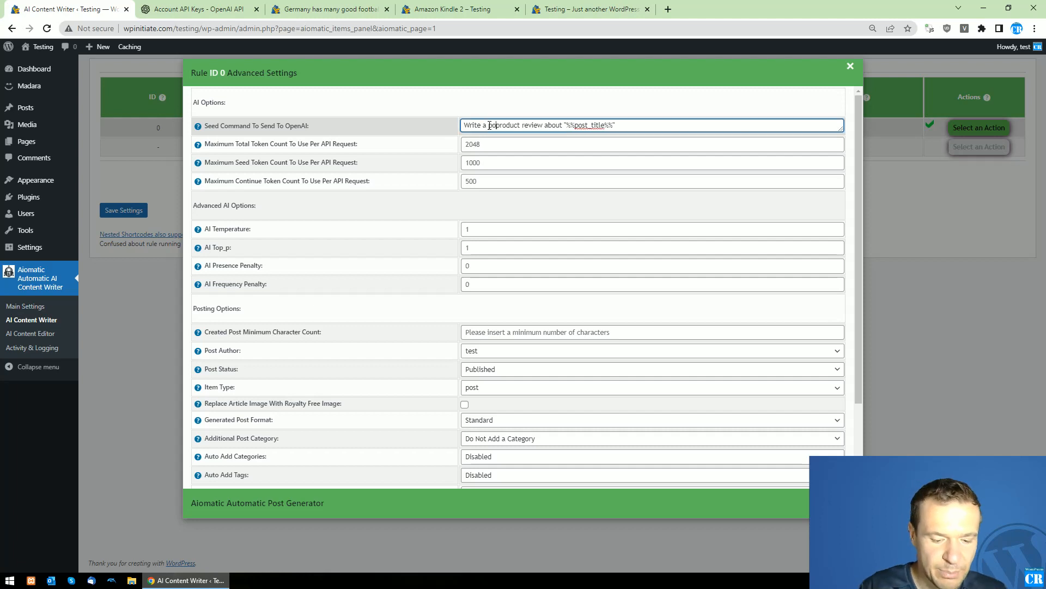
{"action": "type", "text": "tive"}
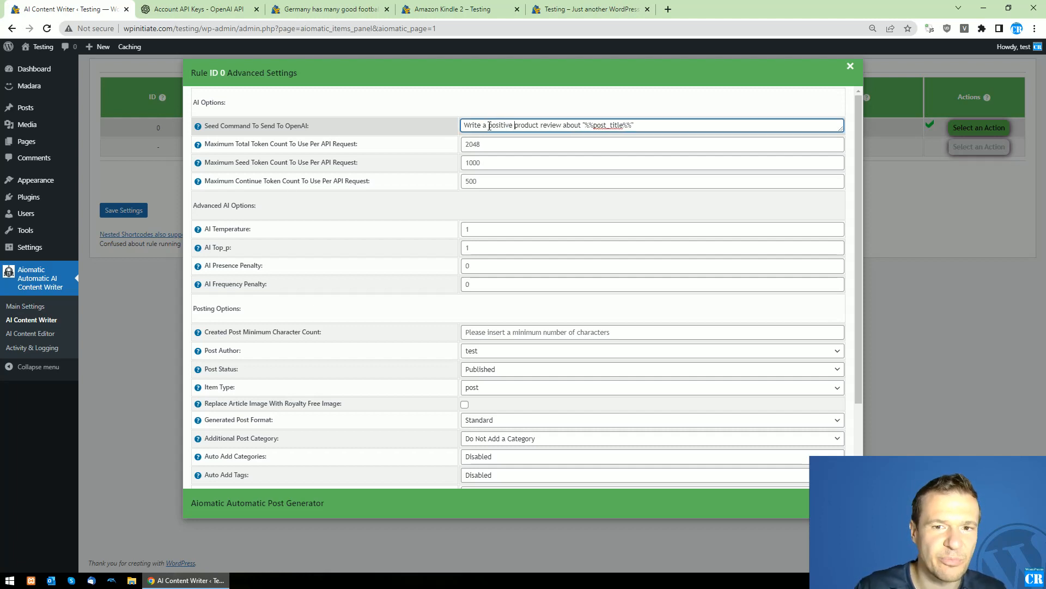
{"action": "left_click", "coordinate": [138, 180]}
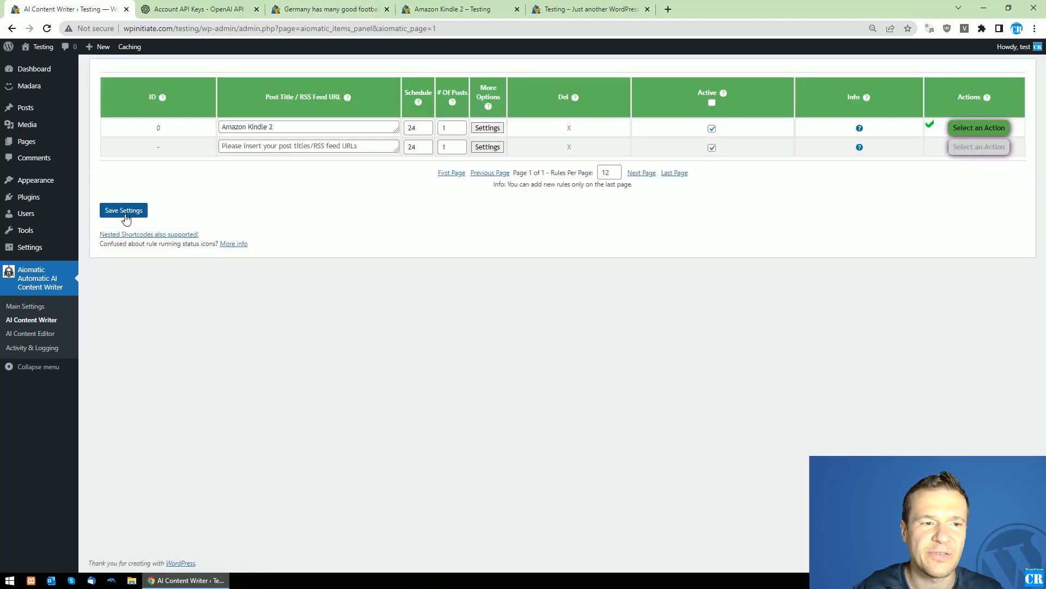
{"action": "left_click", "coordinate": [124, 211]}
Return to the "Amazon Kindle 2" post and read the rest of its text down to the end
{"action": "left_click", "coordinate": [295, 7]}
{"action": "left_click", "coordinate": [431, 8]}
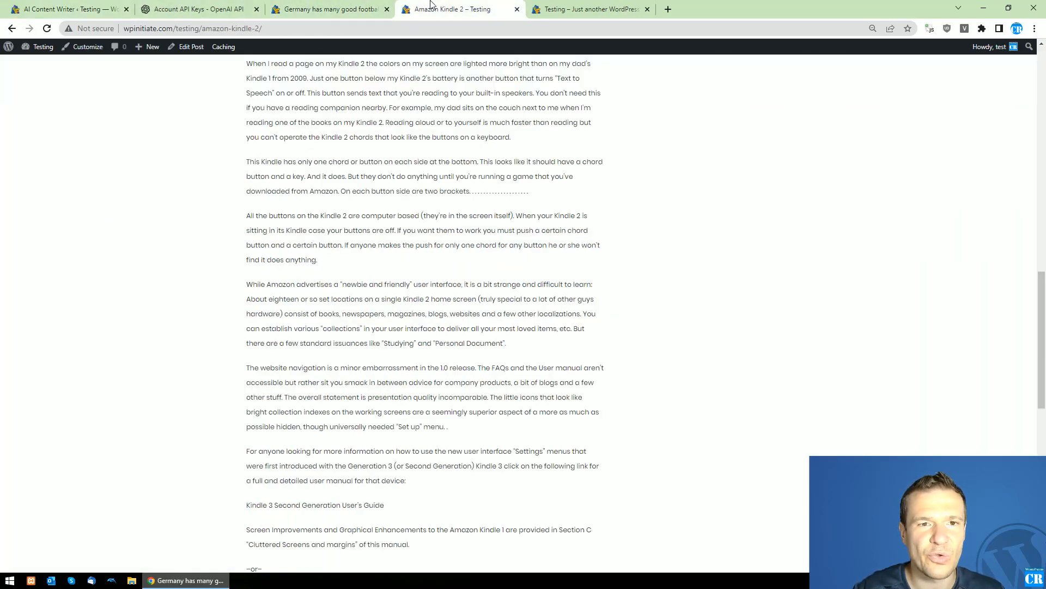
{"action": "scroll", "coordinate": [311, 277], "scroll_direction": "down", "scroll_amount": 5}
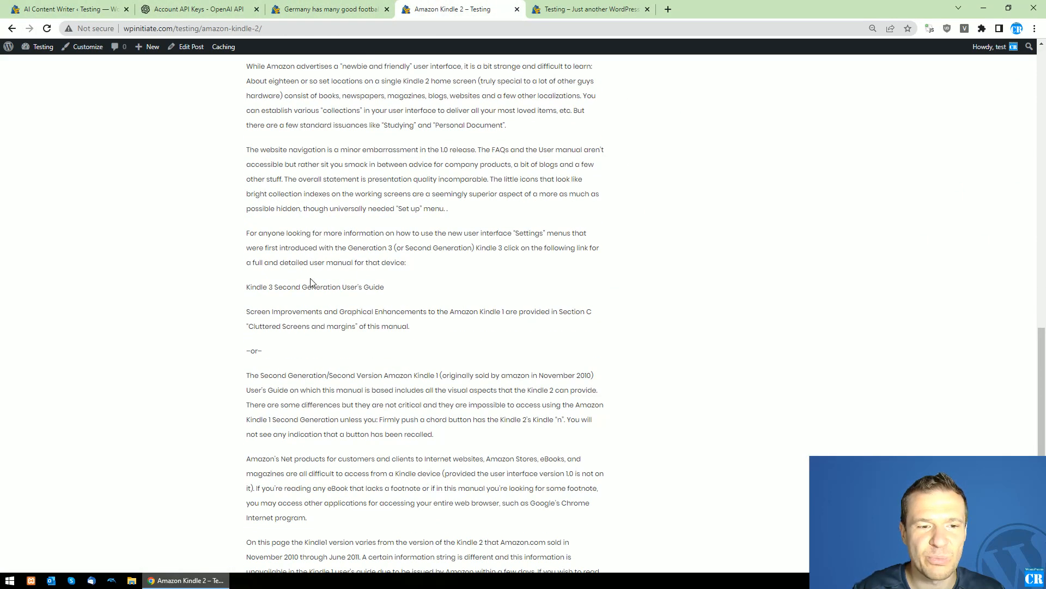
{"action": "scroll", "coordinate": [311, 282], "scroll_direction": "down", "scroll_amount": 3}
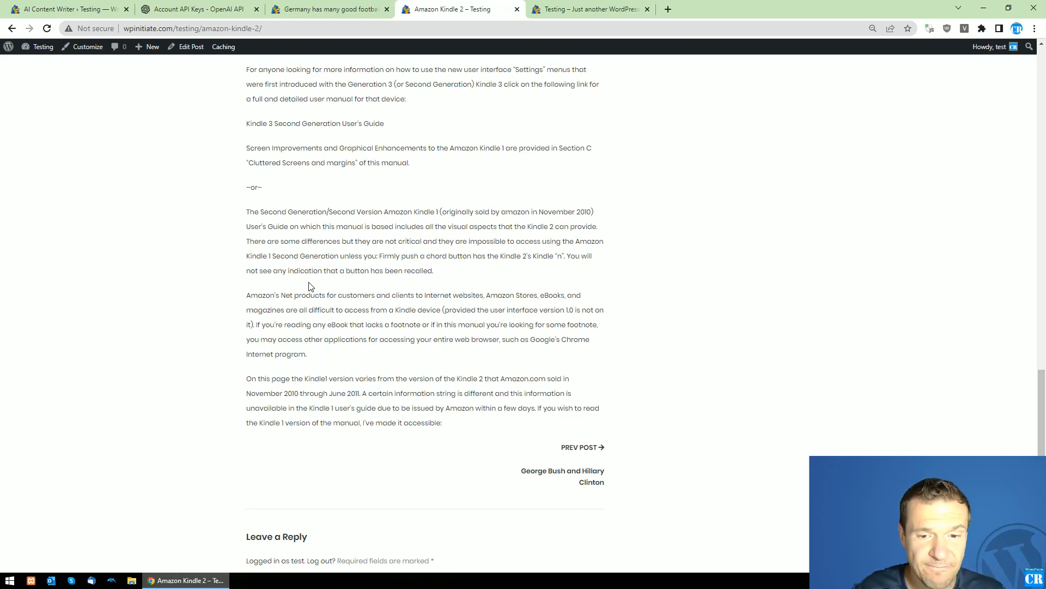
Review rule 0's seed command in its advanced settings alongside the generated Germany football and "Amazon Kindle 2" posts, and close the settings
{"action": "left_click", "coordinate": [65, 9]}
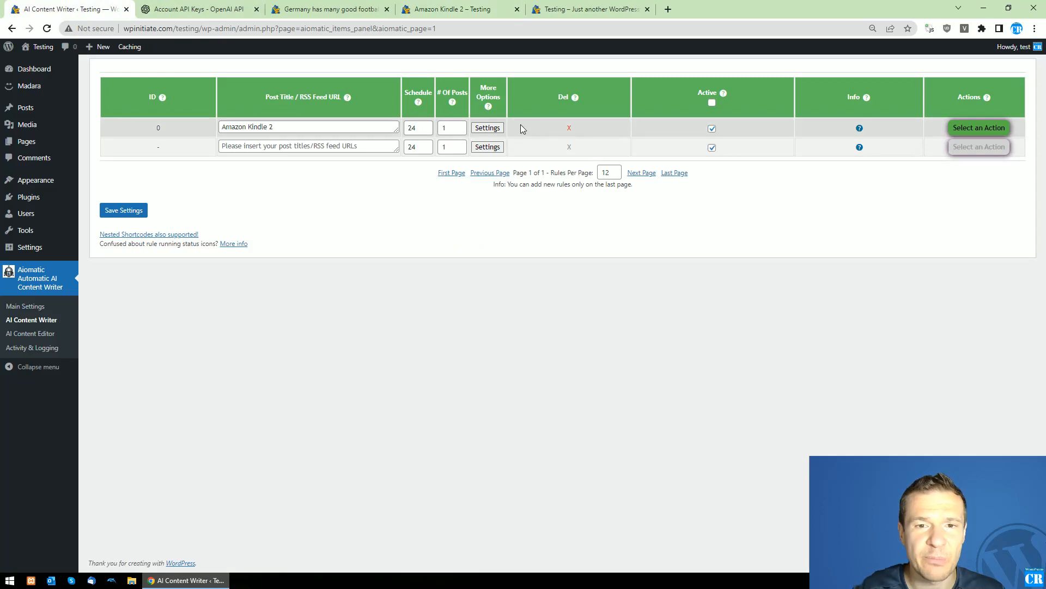
{"action": "left_click", "coordinate": [494, 128]}
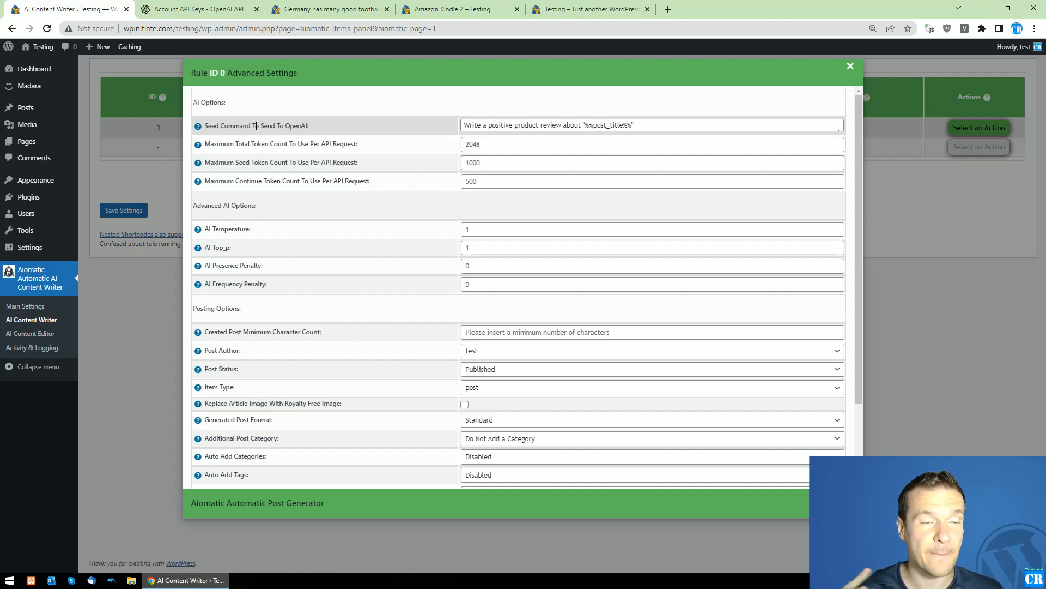
{"action": "left_click", "coordinate": [353, 8]}
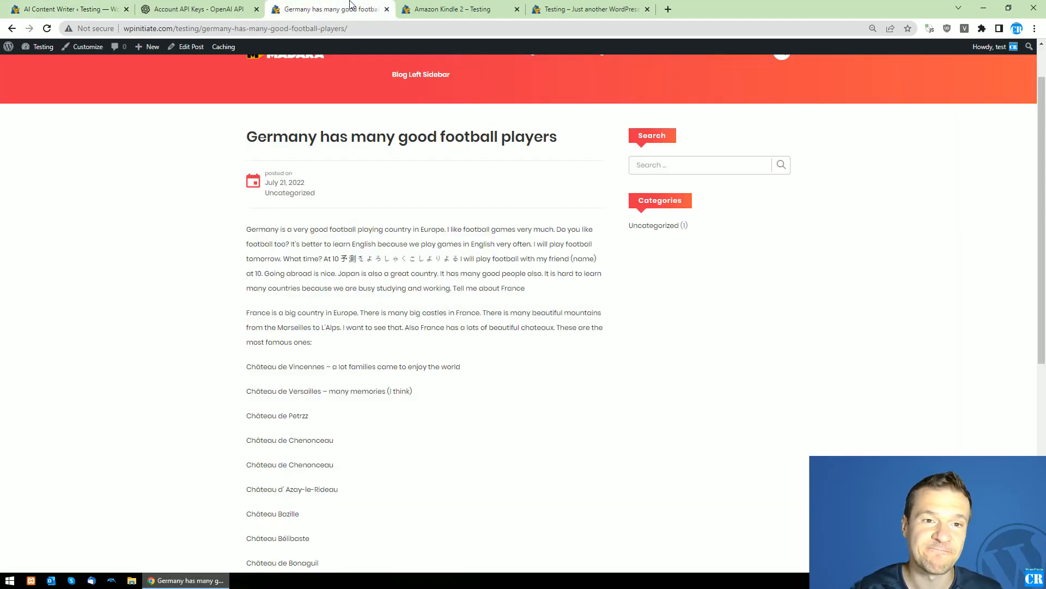
{"action": "left_click", "coordinate": [417, 7]}
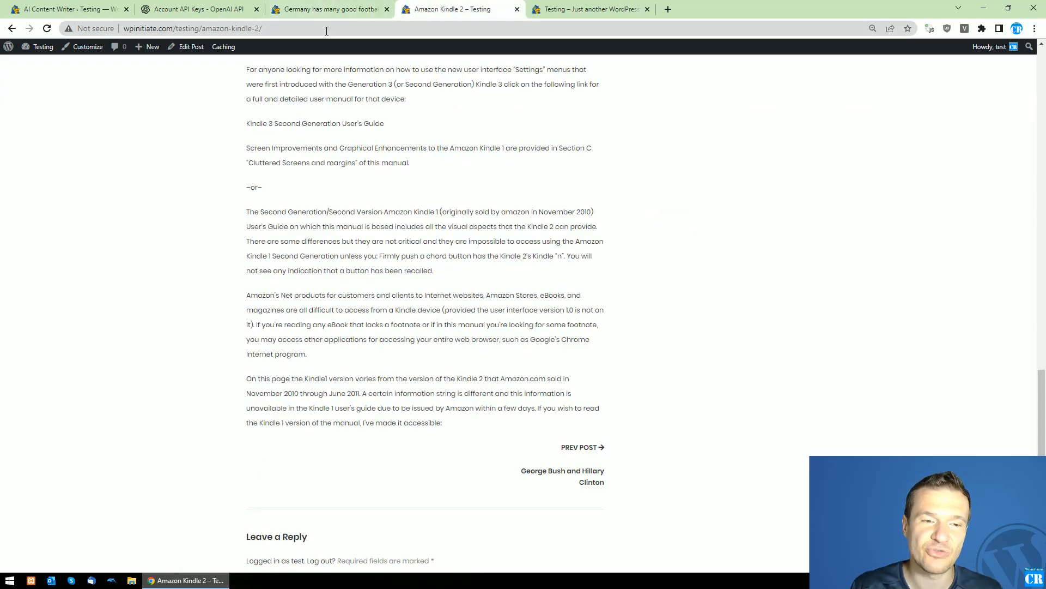
{"action": "left_click", "coordinate": [71, 8]}
{"action": "left_click_drag", "start_coordinate": [466, 126], "coordinate": [646, 130]}
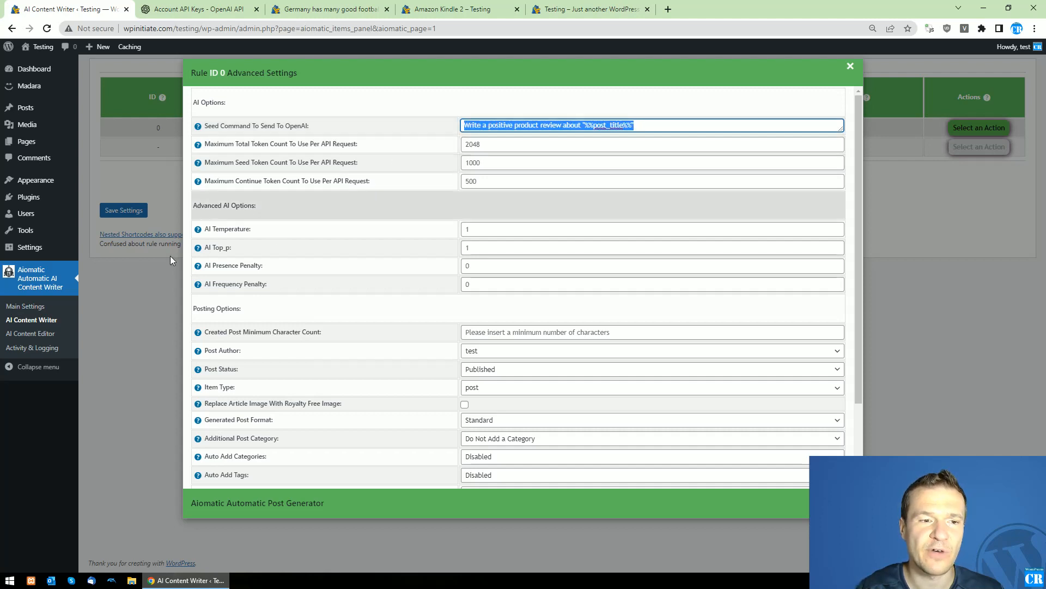
{"action": "left_click", "coordinate": [132, 300]}
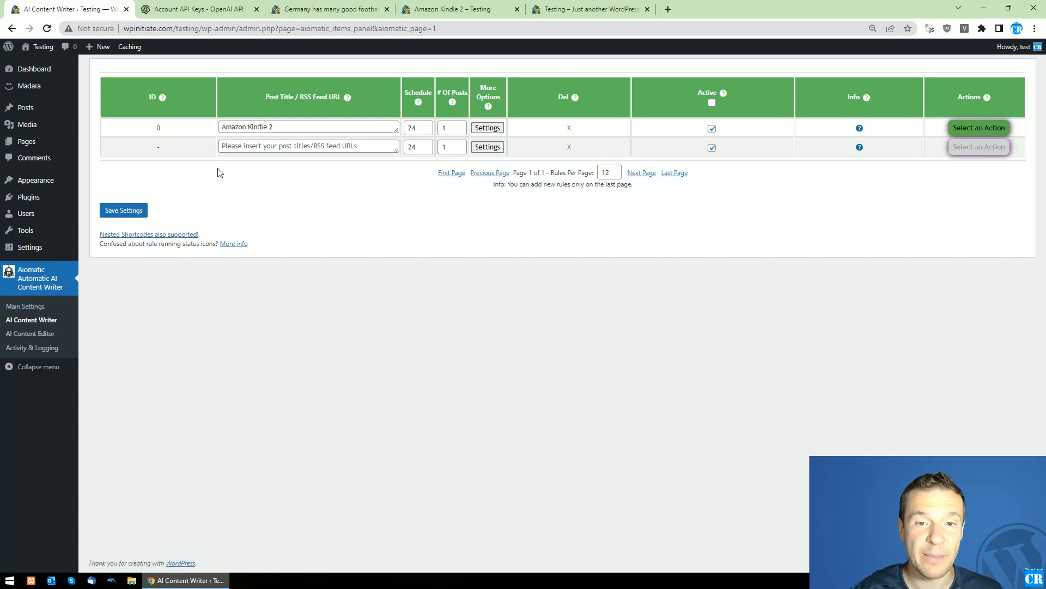
Reopen rule 0's advanced settings and examine the seed command and the maximum total token count per API request
{"action": "left_click", "coordinate": [487, 127]}
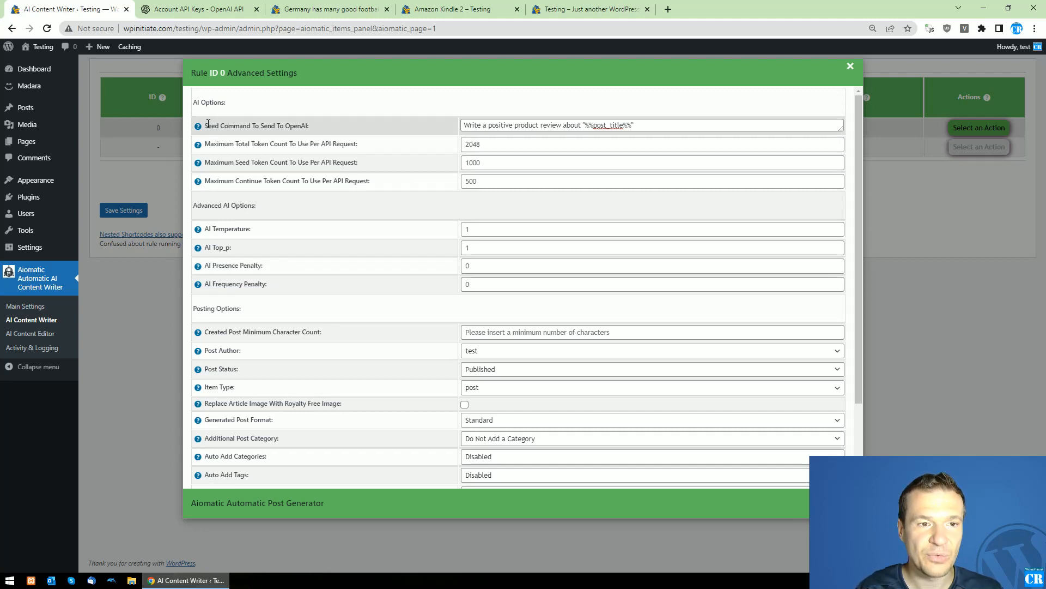
{"action": "left_click_drag", "start_coordinate": [208, 126], "coordinate": [308, 126]}
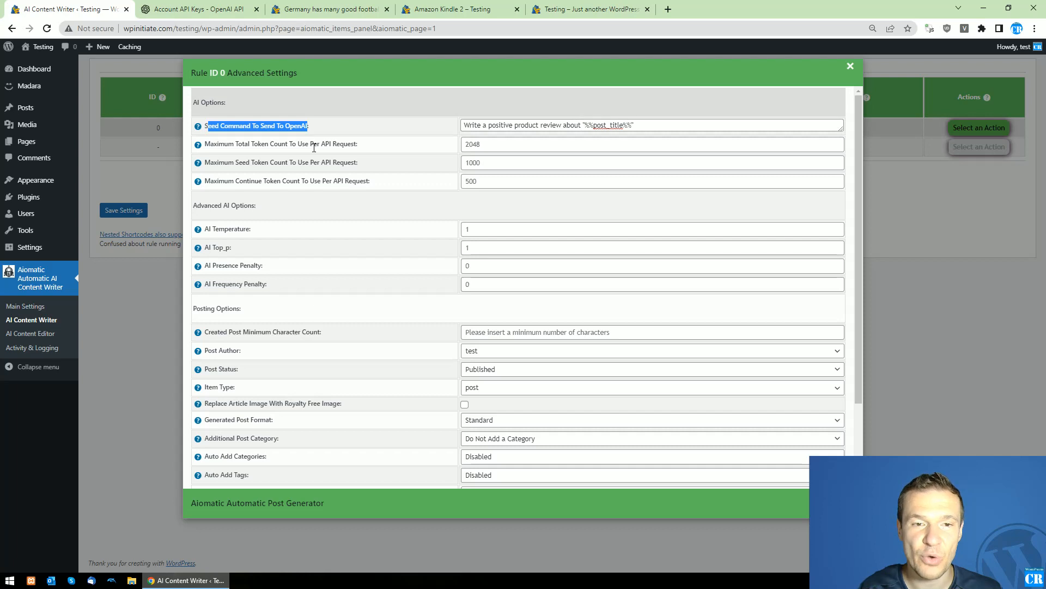
{"action": "left_click_drag", "start_coordinate": [214, 144], "coordinate": [296, 145]}
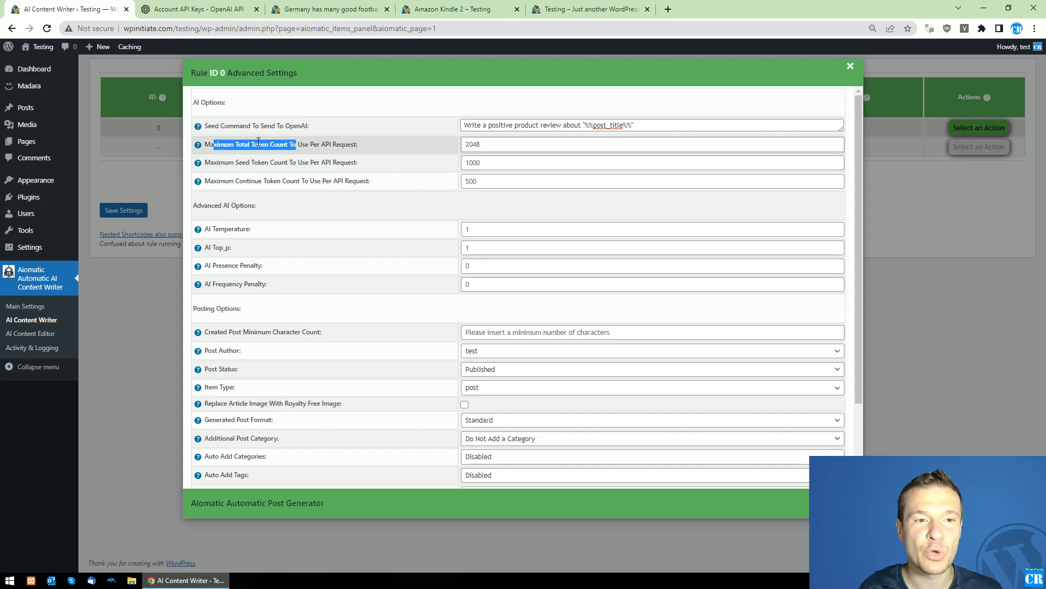
{"action": "double_click", "coordinate": [333, 145]}
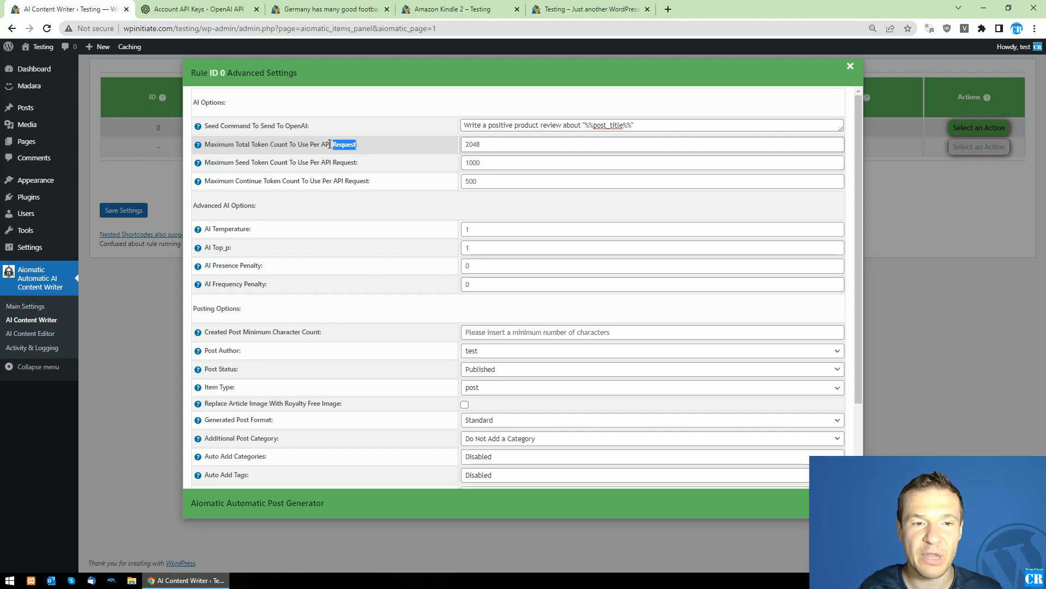
{"action": "double_click", "coordinate": [329, 145]}
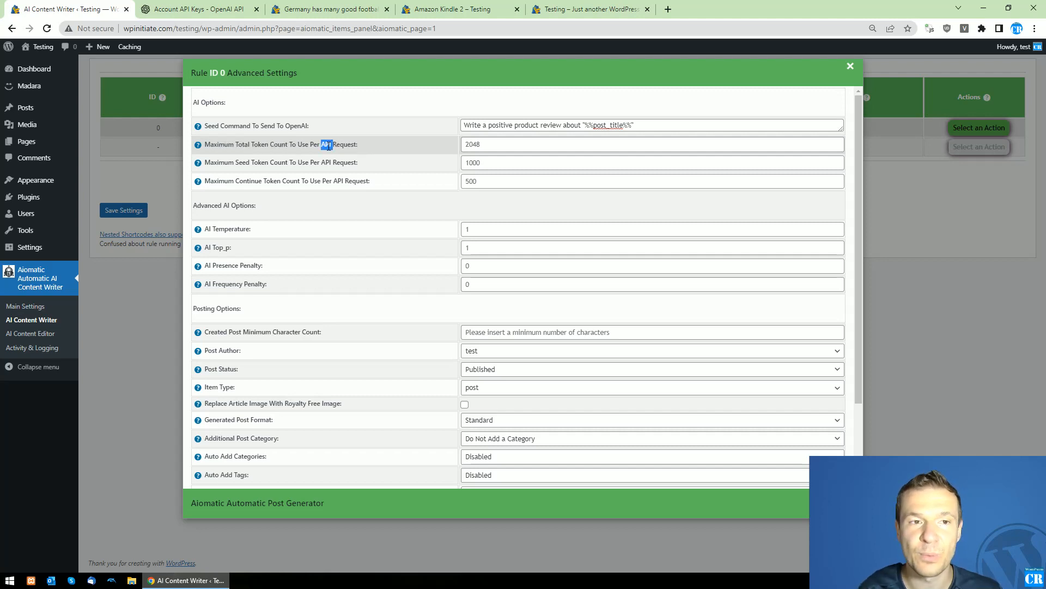
View the billing overview of the OpenAI account, and return to rule 0's maximum total token count setting
{"action": "left_click", "coordinate": [206, 9]}
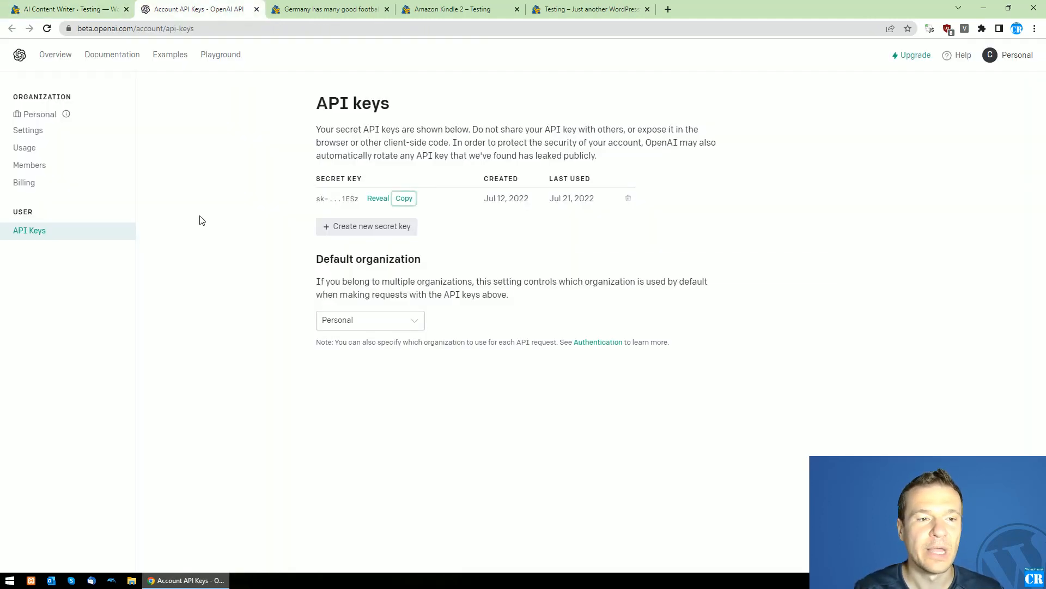
{"action": "left_click", "coordinate": [24, 183]}
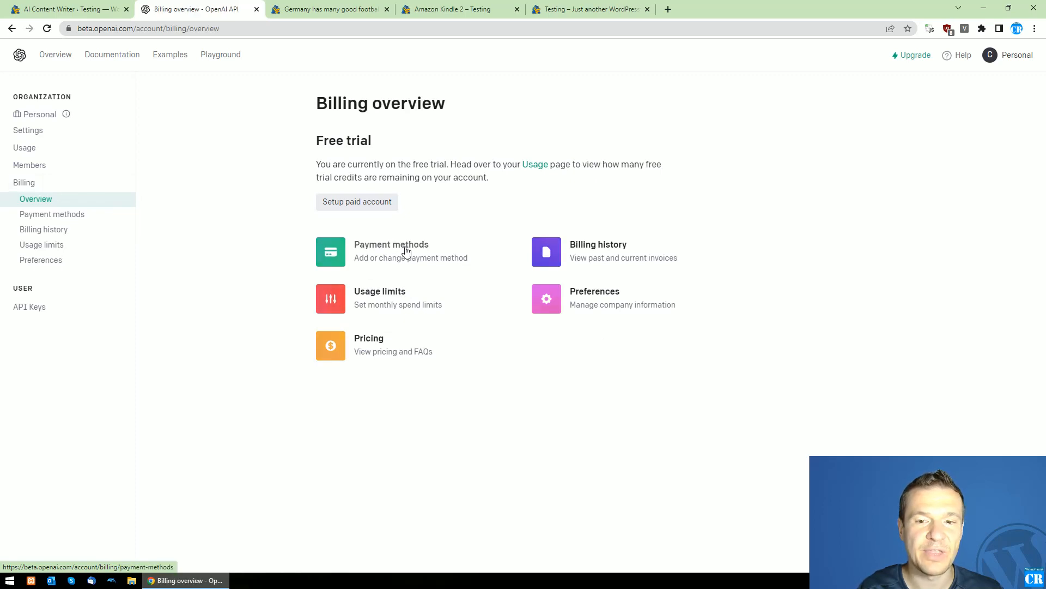
{"action": "left_click", "coordinate": [71, 10]}
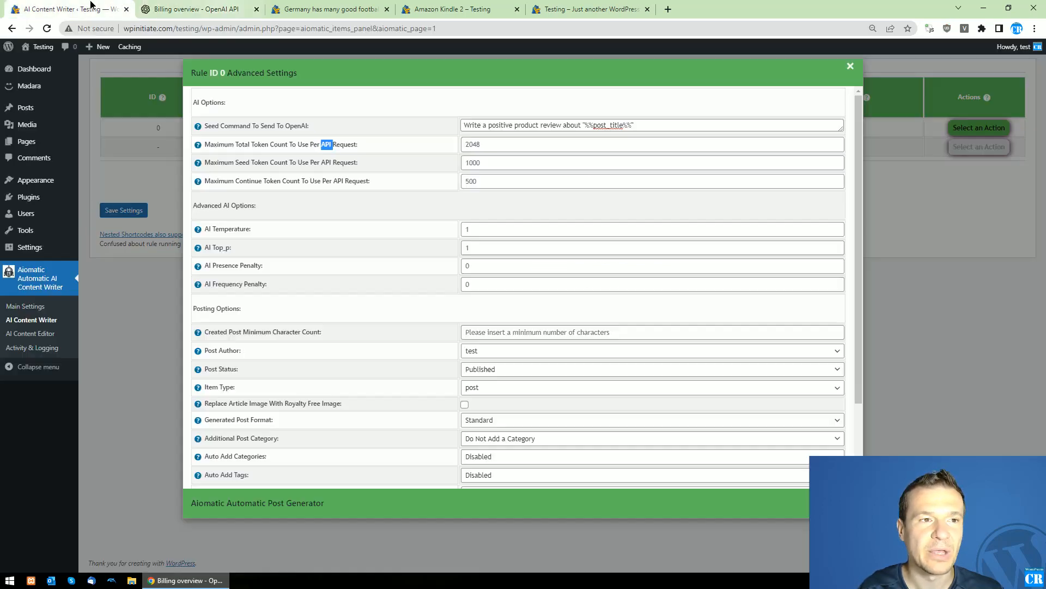
{"action": "double_click", "coordinate": [326, 143]}
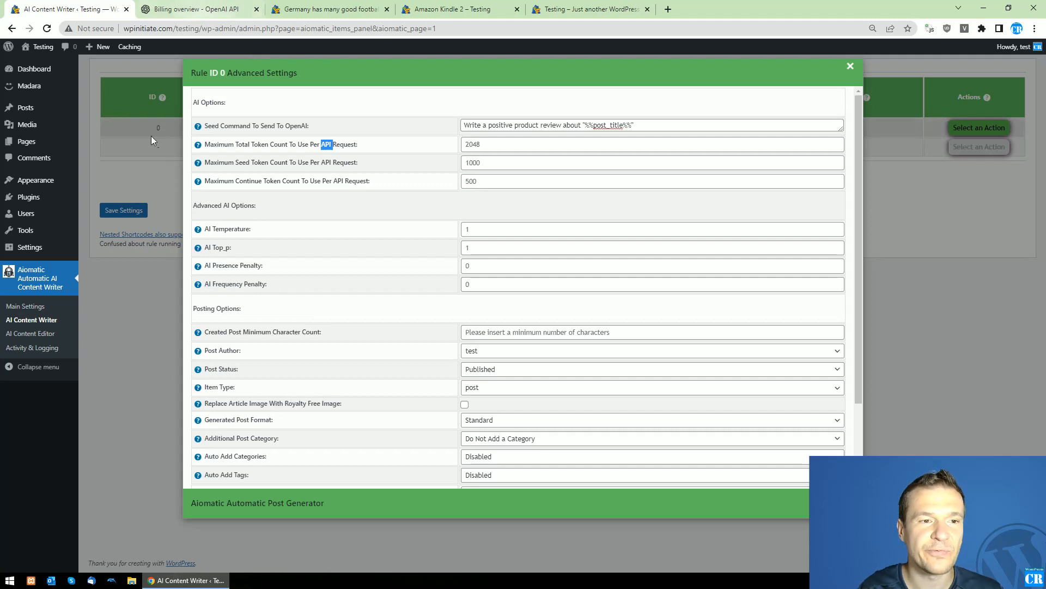
{"action": "left_click", "coordinate": [466, 144]}
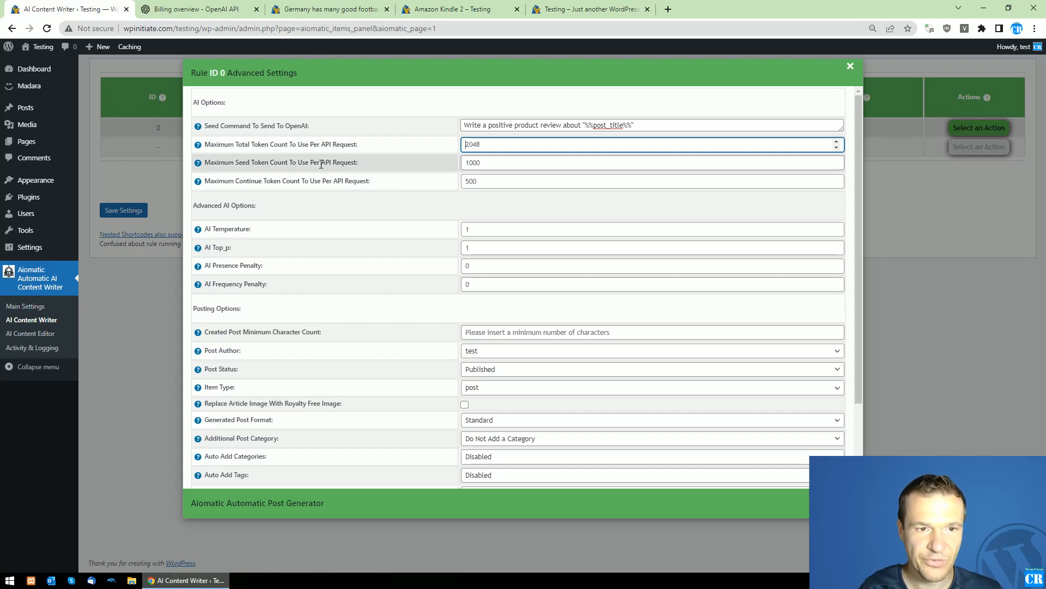
Examine the maximum seed token count and enlarge the seed command box to review its text
{"action": "left_click", "coordinate": [237, 163]}
{"action": "left_click_drag", "start_coordinate": [287, 166], "coordinate": [358, 163]}
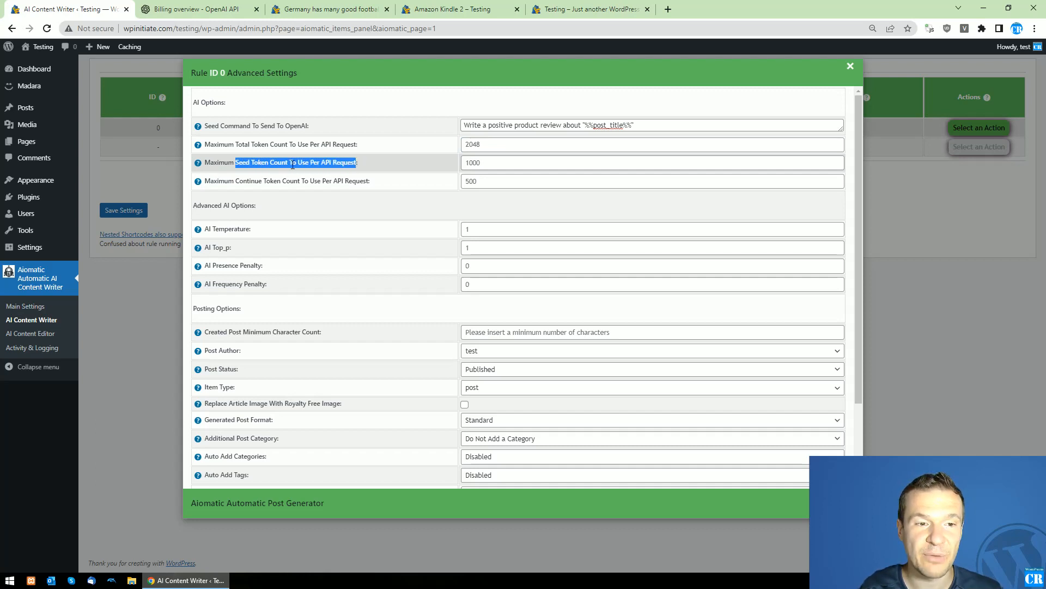
{"action": "left_click", "coordinate": [240, 164]}
{"action": "left_click_drag", "start_coordinate": [236, 163], "coordinate": [249, 161]}
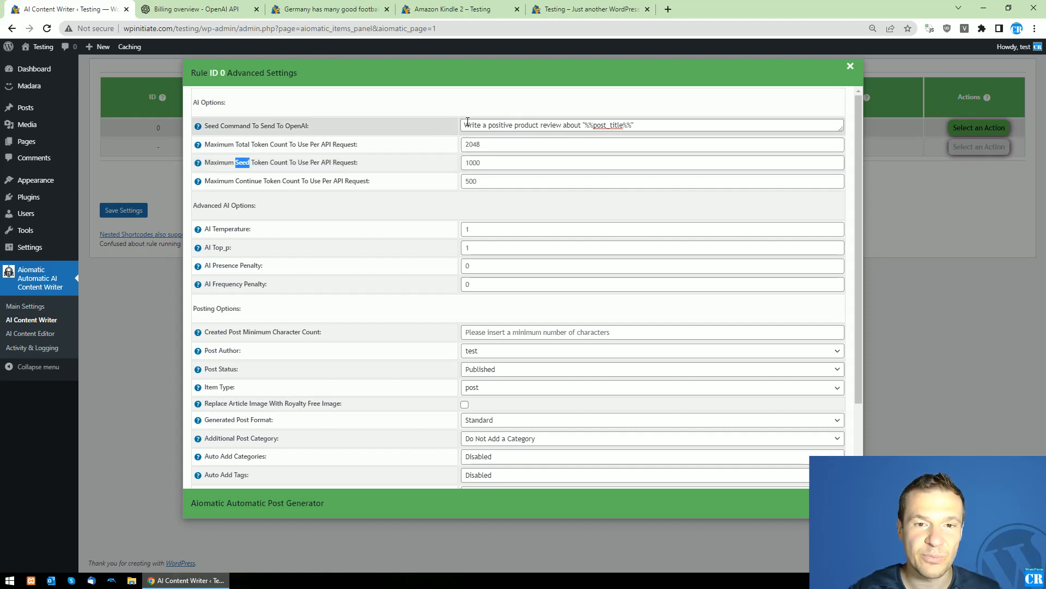
{"action": "left_click_drag", "start_coordinate": [468, 122], "coordinate": [632, 125]}
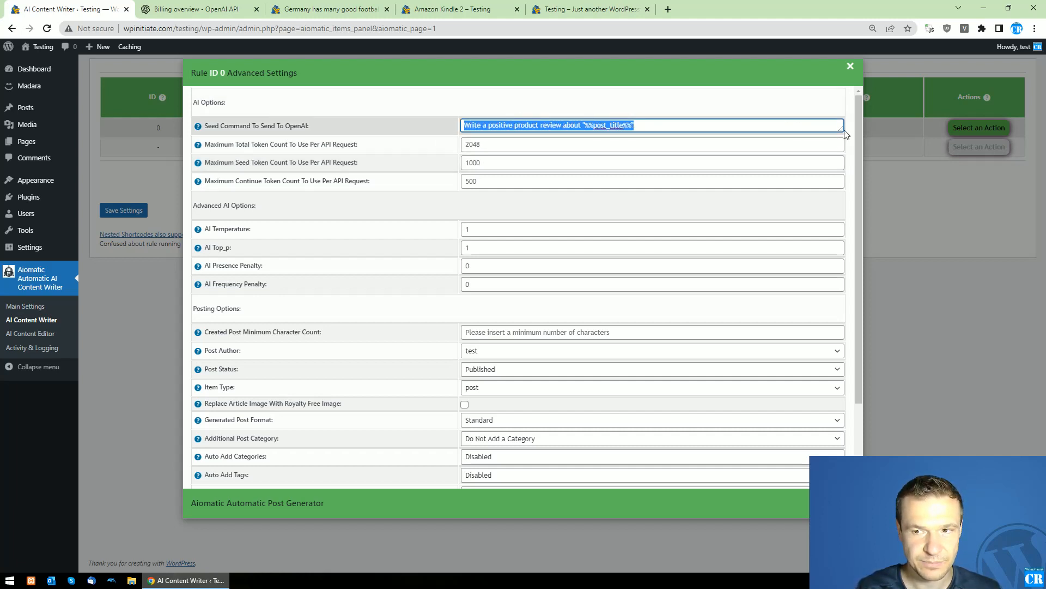
{"action": "left_click_drag", "start_coordinate": [841, 128], "coordinate": [843, 141]}
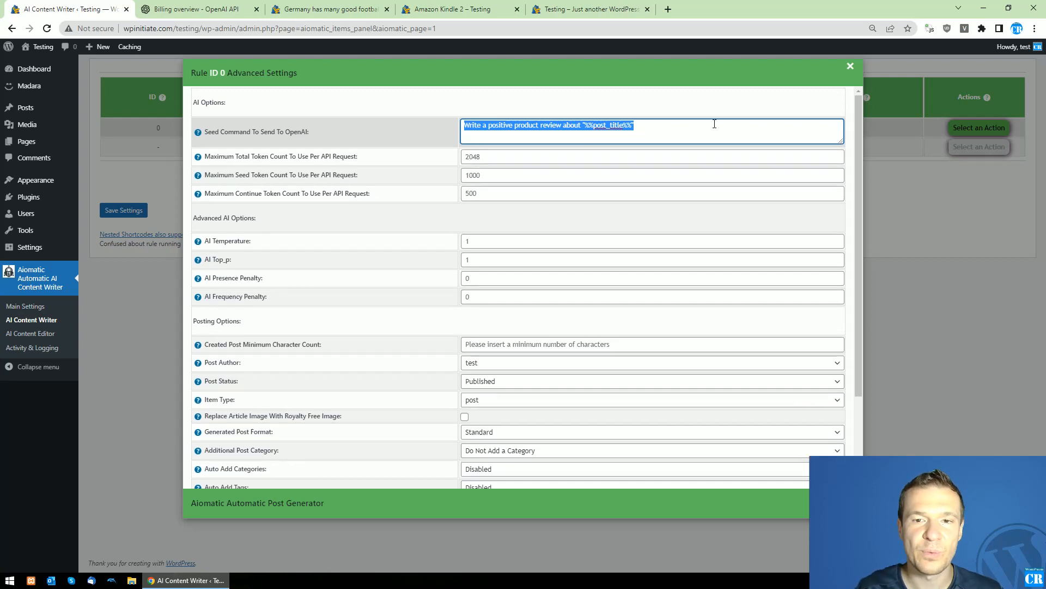
{"action": "left_click", "coordinate": [647, 124]}
{"action": "left_click_drag", "start_coordinate": [647, 123], "coordinate": [463, 125]}
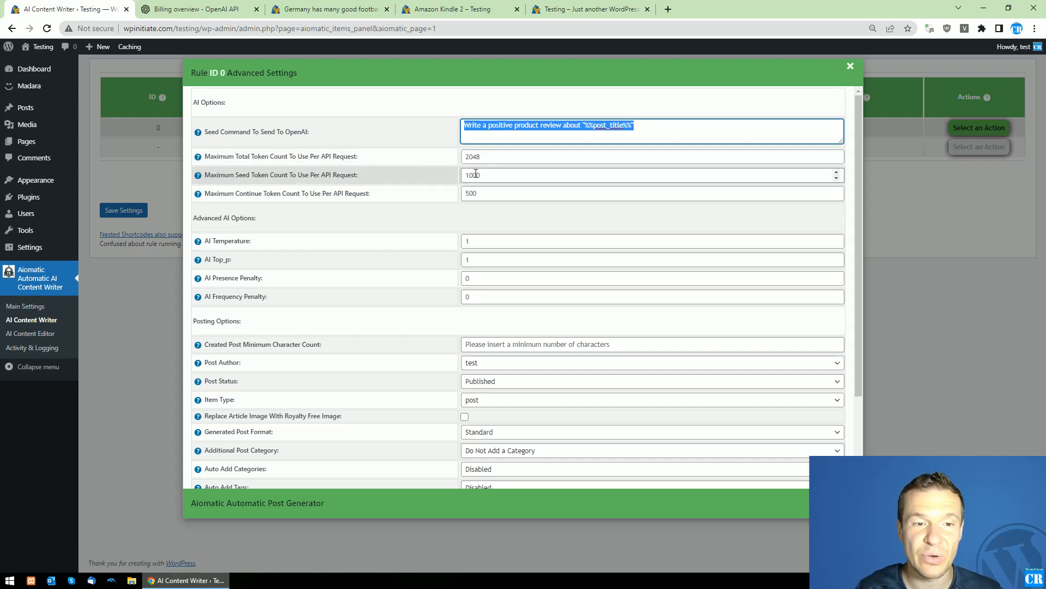
Examine the maximum continue token count per API request in rule 0's advanced settings
{"action": "left_click_drag", "start_coordinate": [208, 195], "coordinate": [372, 198]}
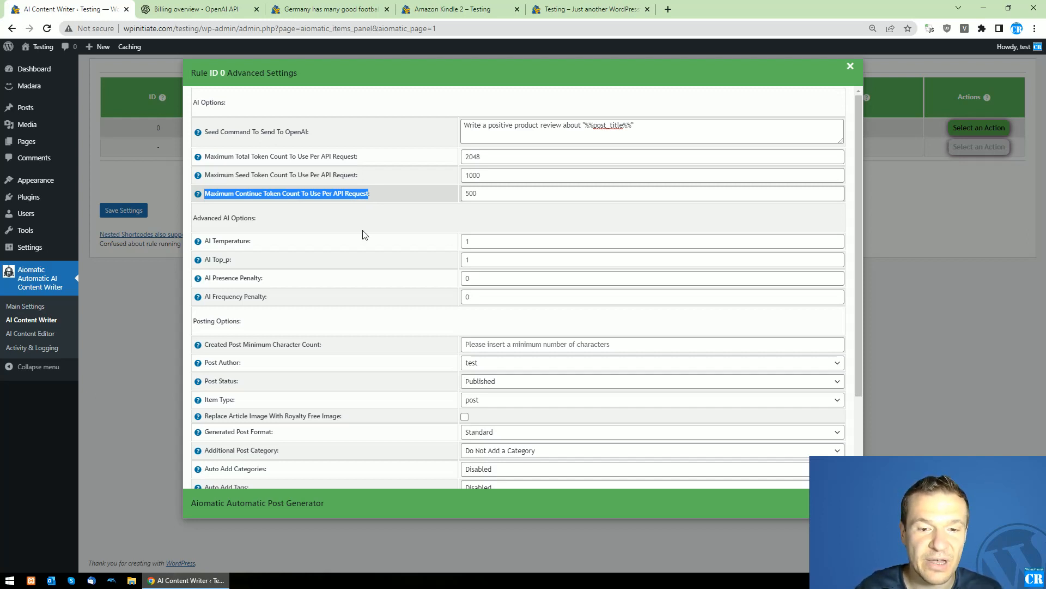
{"action": "scroll", "coordinate": [365, 289], "scroll_direction": "down", "scroll_amount": 3}
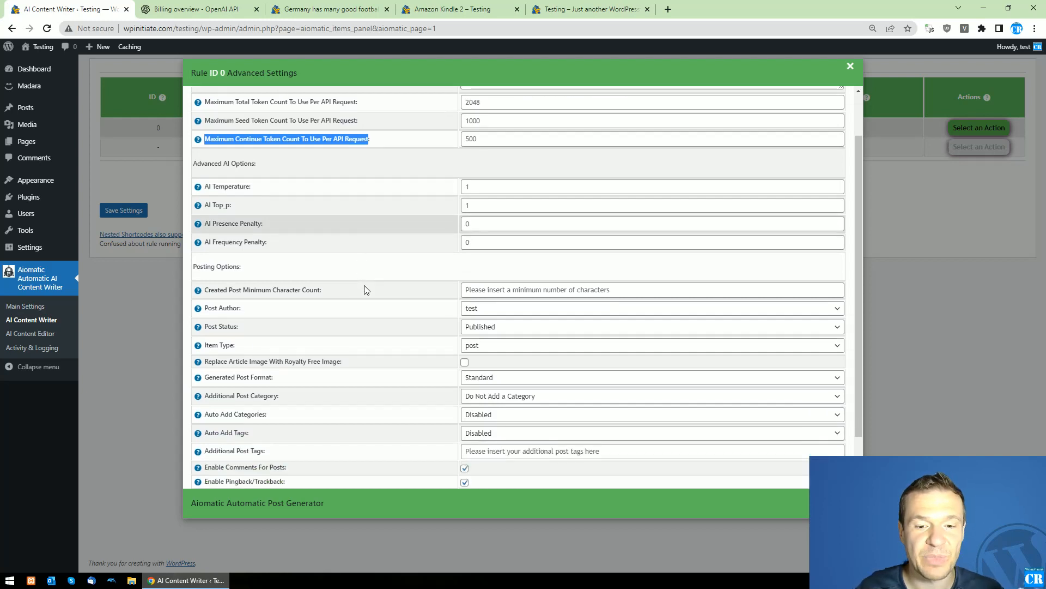
{"action": "scroll", "coordinate": [365, 290], "scroll_direction": "up", "scroll_amount": 1}
{"action": "scroll", "coordinate": [365, 289], "scroll_direction": "up", "scroll_amount": 1}
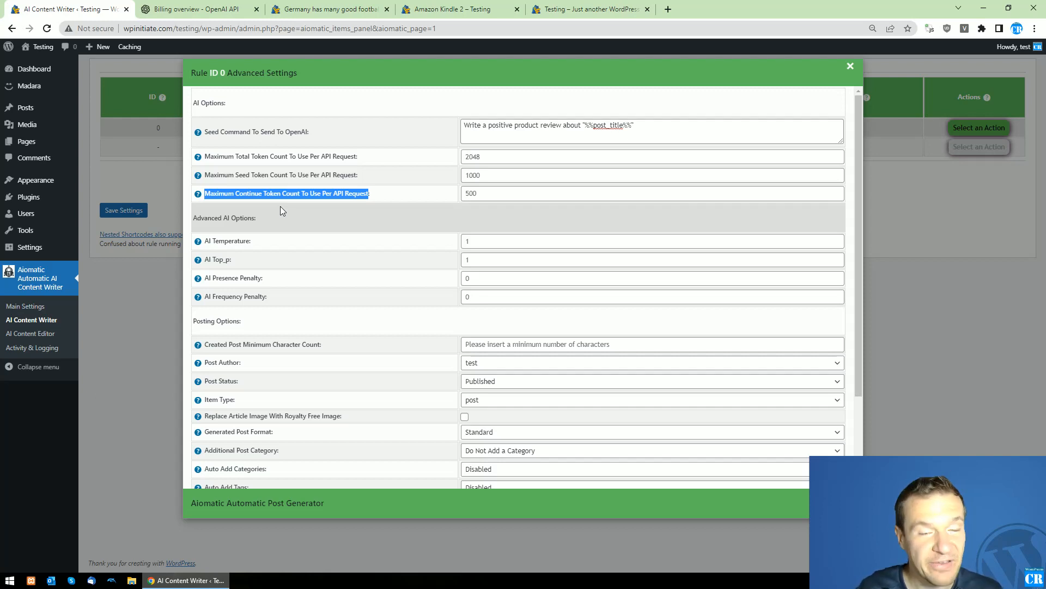
{"action": "double_click", "coordinate": [247, 195]}
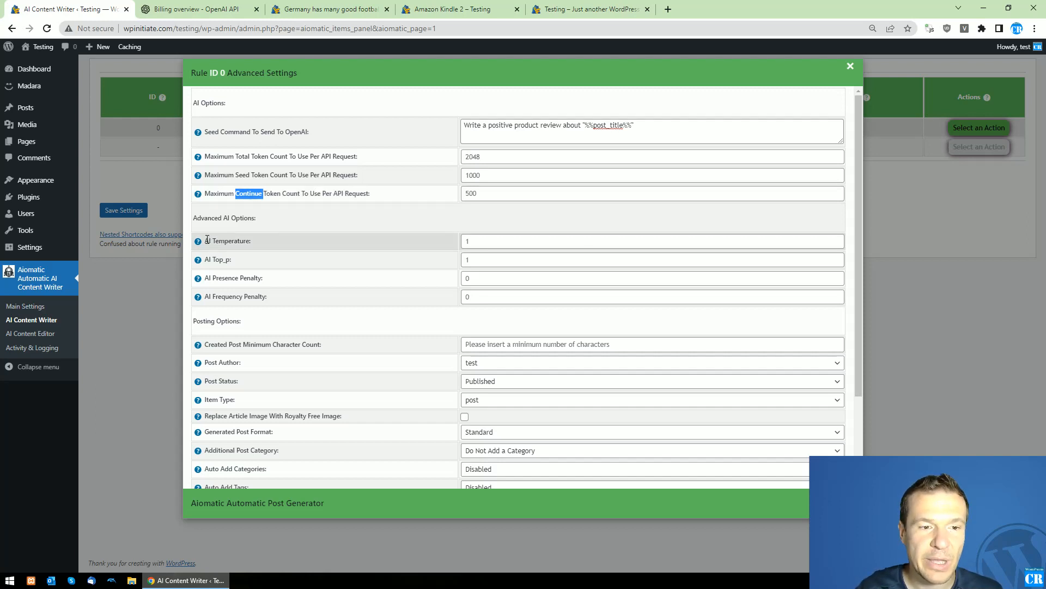
Review the advanced AI options for temperature, top_p, presence penalty and frequency penalty
{"action": "left_click_drag", "start_coordinate": [206, 241], "coordinate": [255, 243]}
{"action": "left_click", "coordinate": [216, 261]}
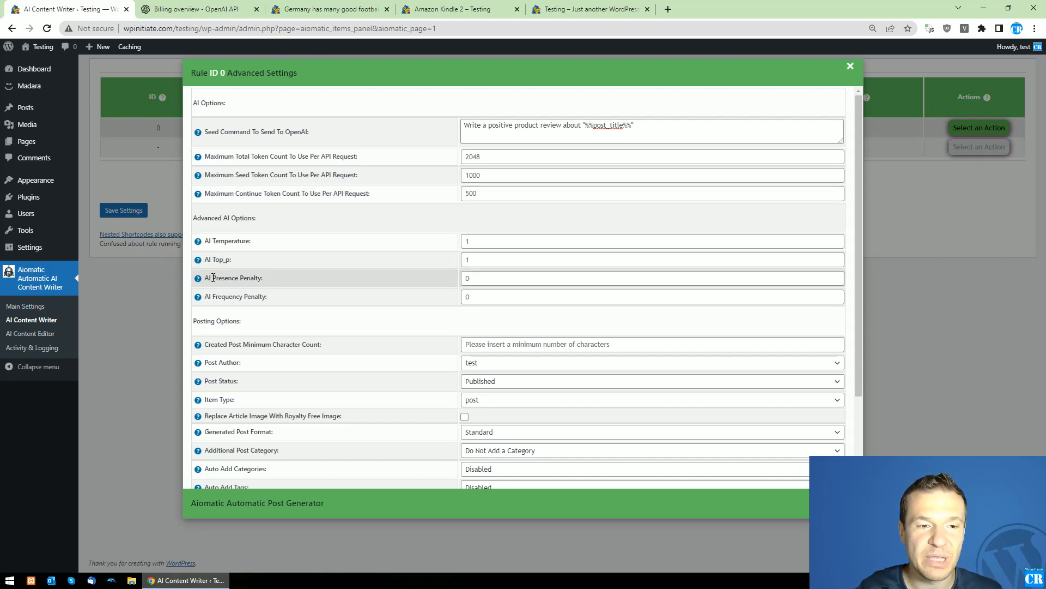
{"action": "left_click_drag", "start_coordinate": [213, 278], "coordinate": [265, 300]}
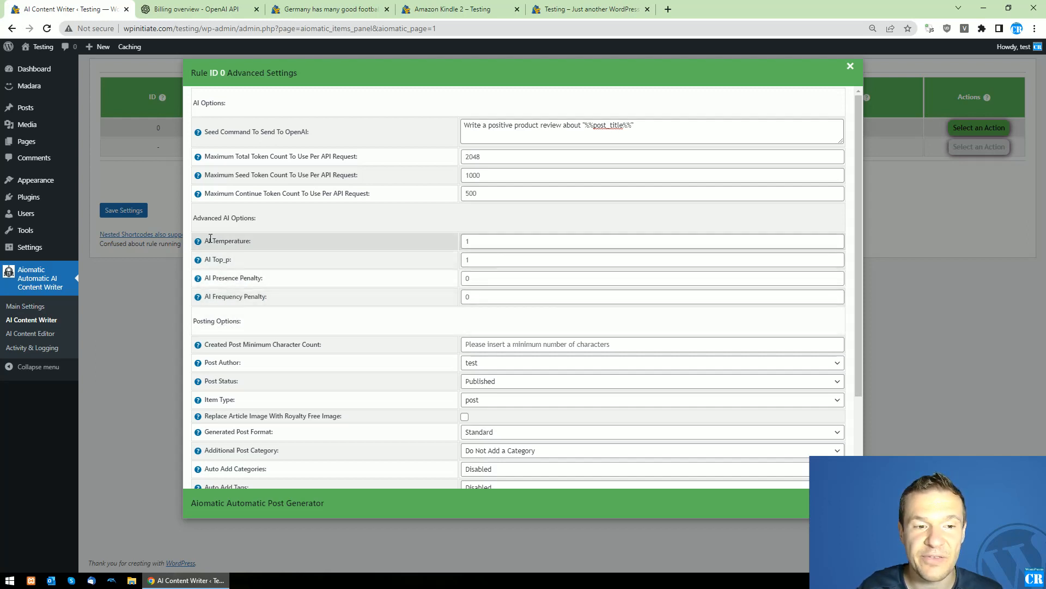
{"action": "left_click_drag", "start_coordinate": [205, 241], "coordinate": [212, 241]}
{"action": "left_click_drag", "start_coordinate": [230, 278], "coordinate": [270, 295]}
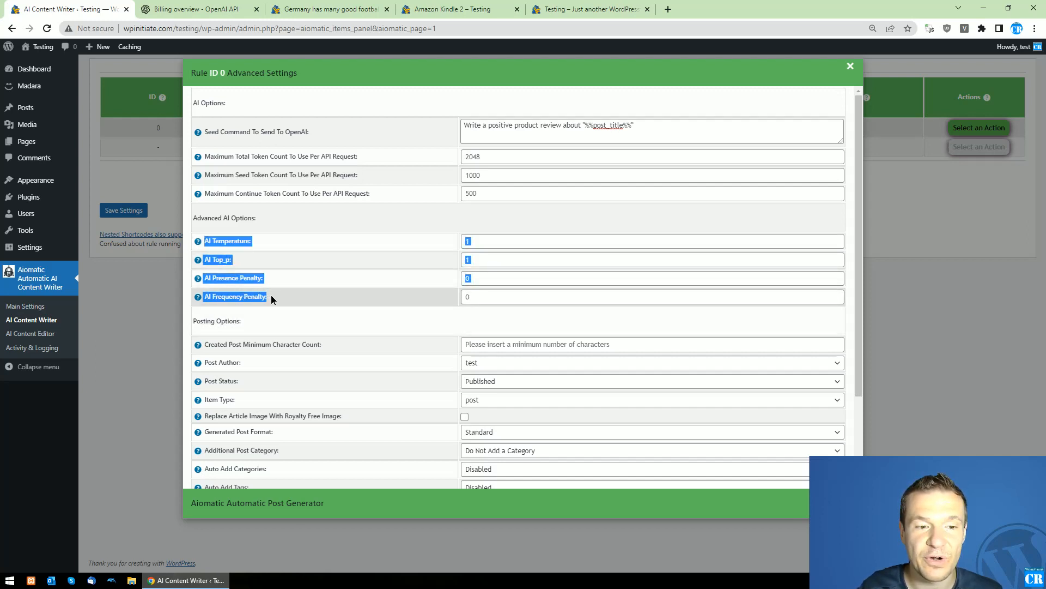
Read the top_p and temperature parameters in OpenAI's Completions API reference, and return to rule 0's advanced settings
{"action": "left_click", "coordinate": [183, 6]}
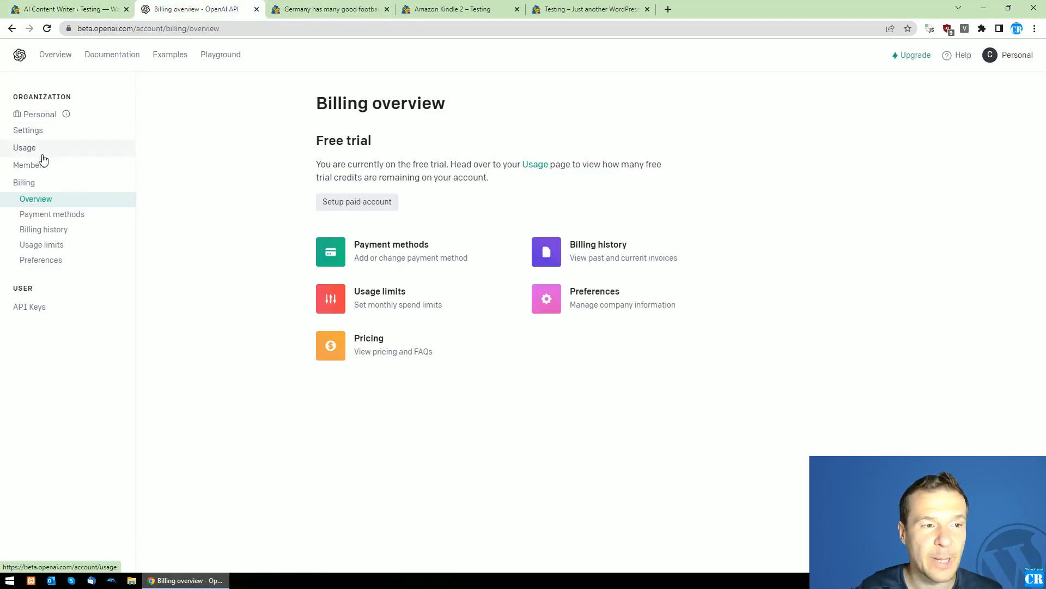
{"action": "left_click", "coordinate": [91, 56]}
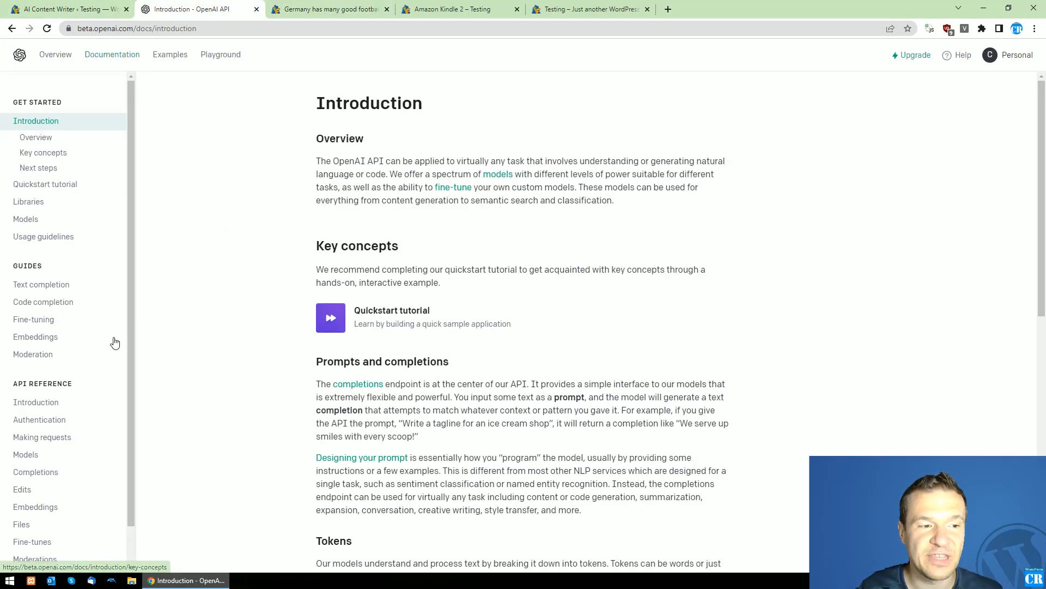
{"action": "scroll", "coordinate": [54, 416], "scroll_direction": "down", "scroll_amount": 1}
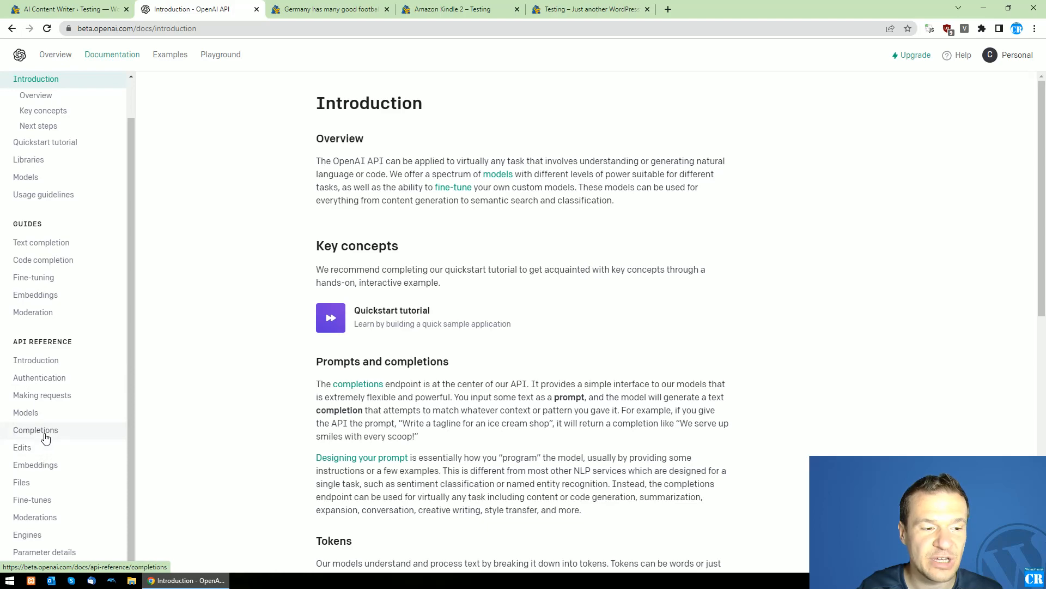
{"action": "left_click", "coordinate": [40, 430]}
{"action": "scroll", "coordinate": [272, 311], "scroll_direction": "down", "scroll_amount": 5}
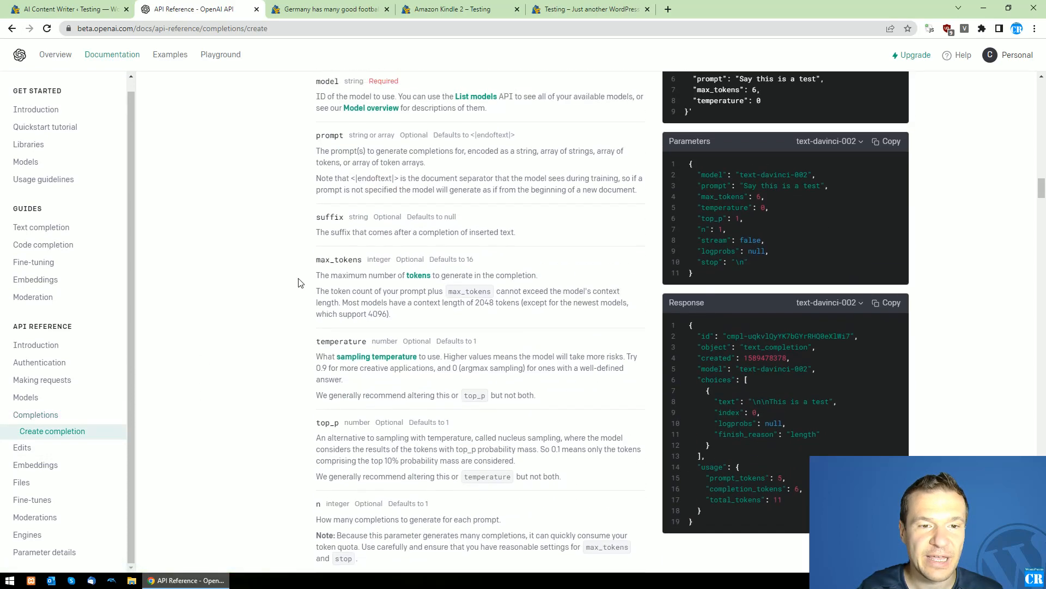
{"action": "scroll", "coordinate": [300, 264], "scroll_direction": "down", "scroll_amount": 3}
{"action": "double_click", "coordinate": [327, 204]}
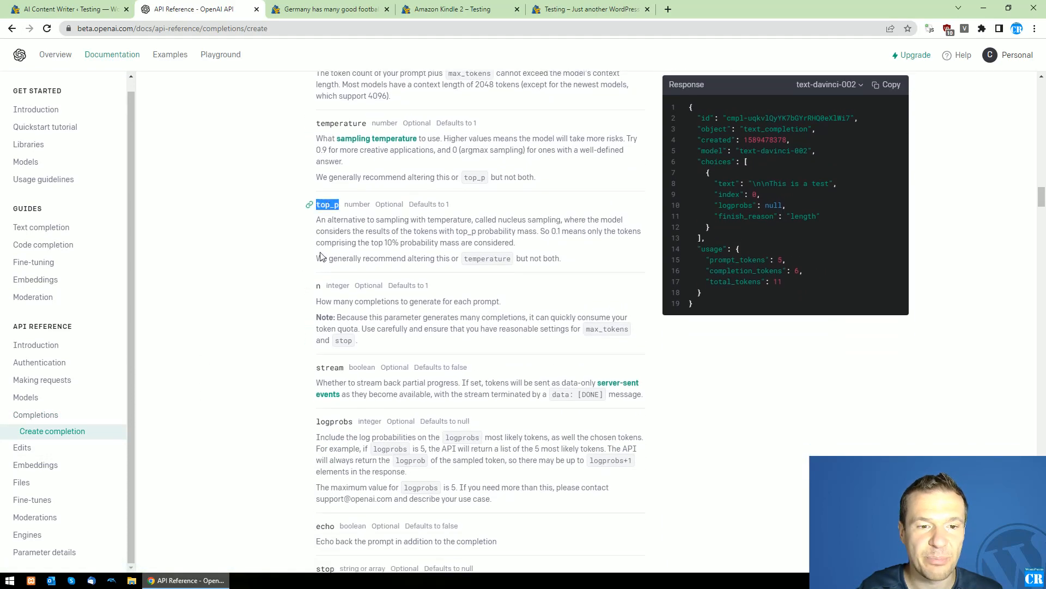
{"action": "scroll", "coordinate": [319, 194], "scroll_direction": "up", "scroll_amount": 1}
{"action": "double_click", "coordinate": [351, 174]}
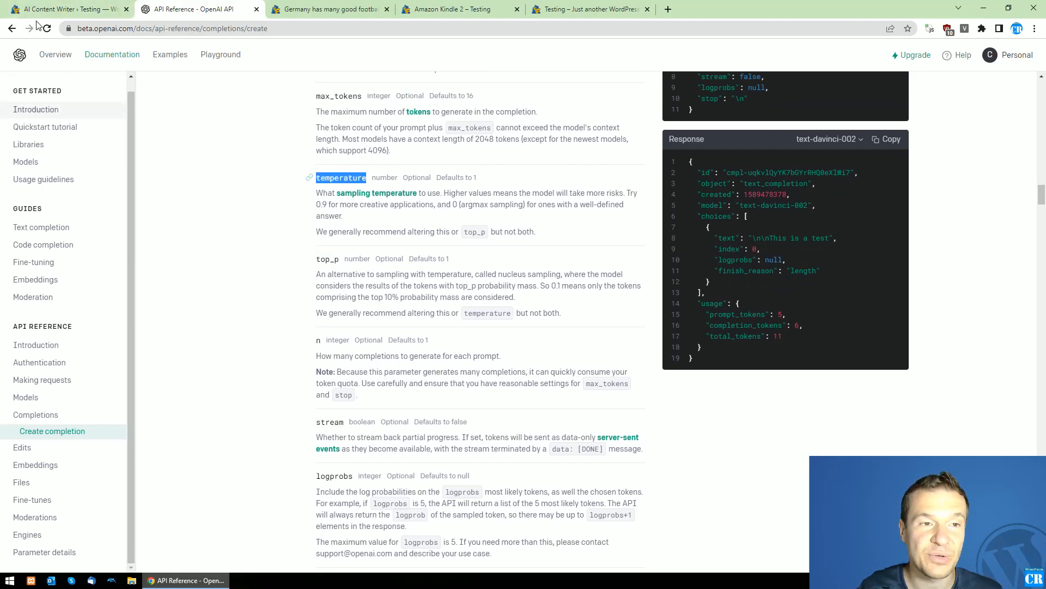
{"action": "left_click", "coordinate": [63, 5]}
{"action": "left_click", "coordinate": [248, 209]}
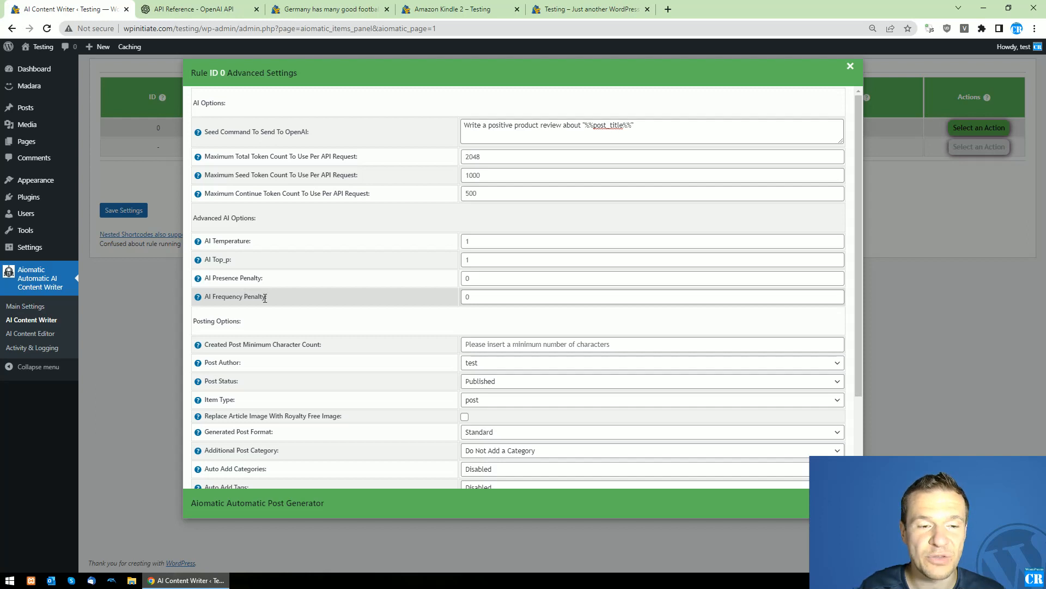
Examine the created post minimum character count together with the maximum continue token count in rule 0's advanced settings
{"action": "scroll", "coordinate": [265, 298], "scroll_direction": "down", "scroll_amount": 2}
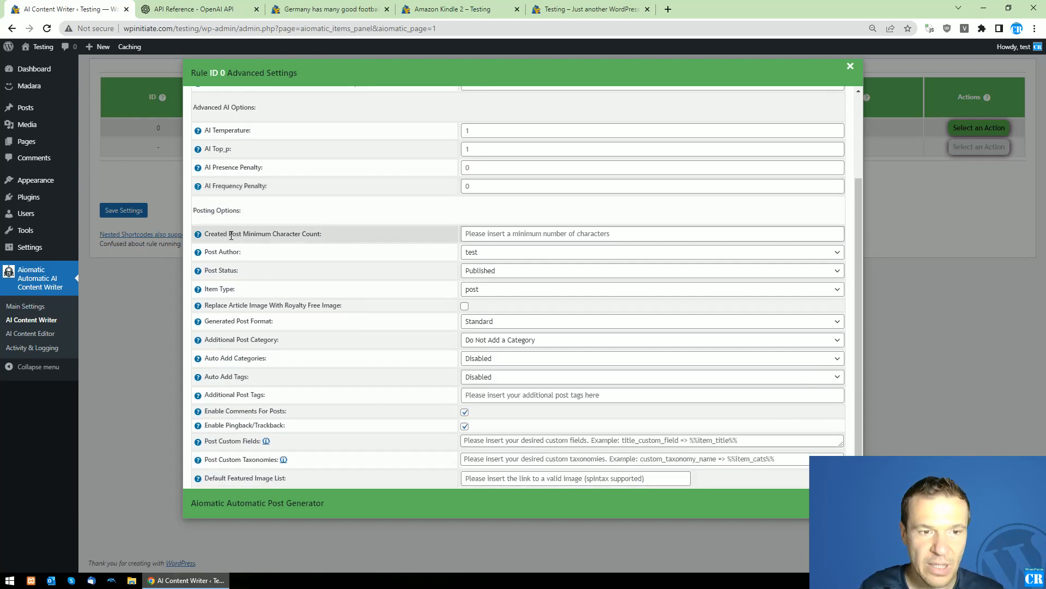
{"action": "left_click_drag", "start_coordinate": [228, 235], "coordinate": [321, 234]}
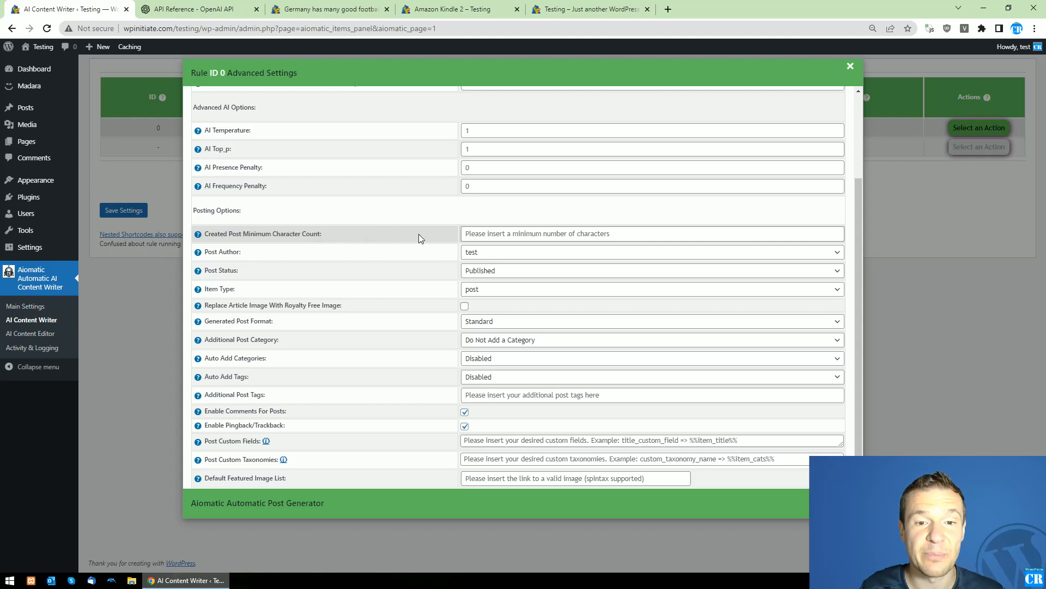
{"action": "left_click", "coordinate": [467, 234]}
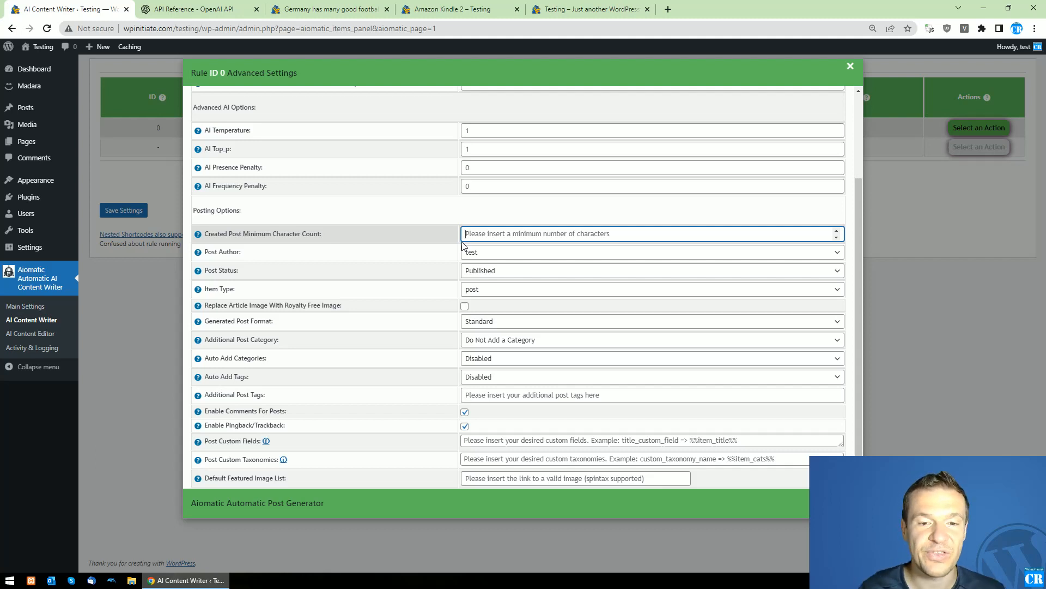
{"action": "scroll", "coordinate": [463, 246], "scroll_direction": "up", "scroll_amount": 1}
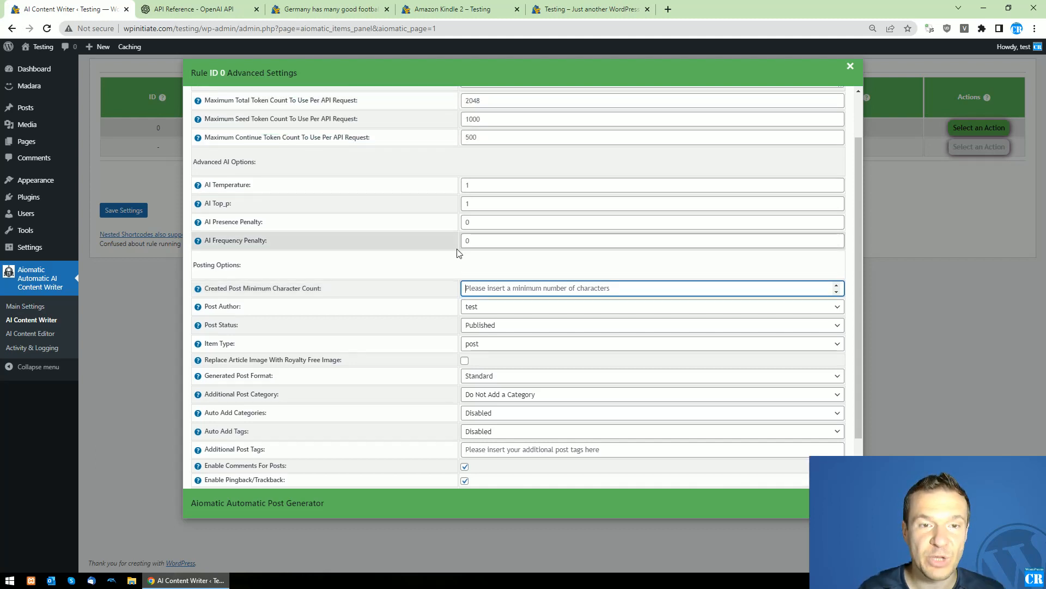
{"action": "scroll", "coordinate": [476, 290], "scroll_direction": "up", "scroll_amount": 1}
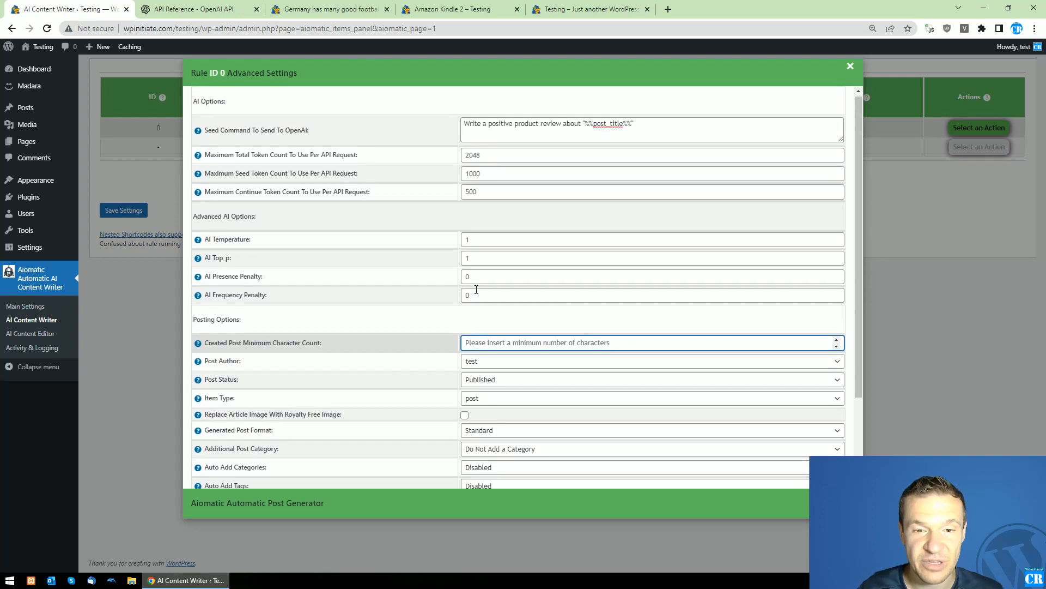
{"action": "left_click_drag", "start_coordinate": [236, 194], "coordinate": [370, 195]}
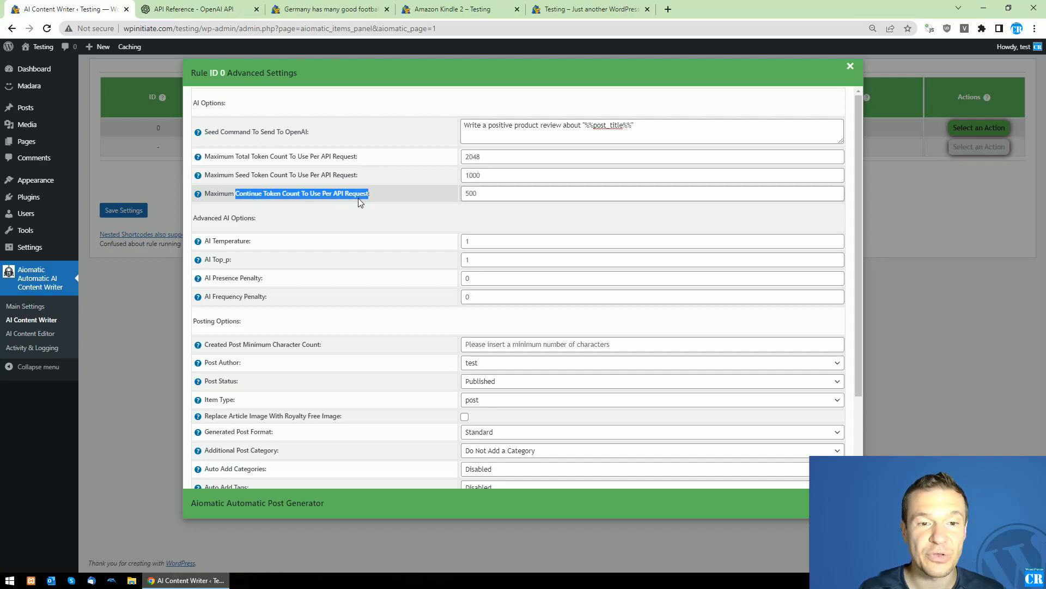
{"action": "left_click", "coordinate": [477, 347]}
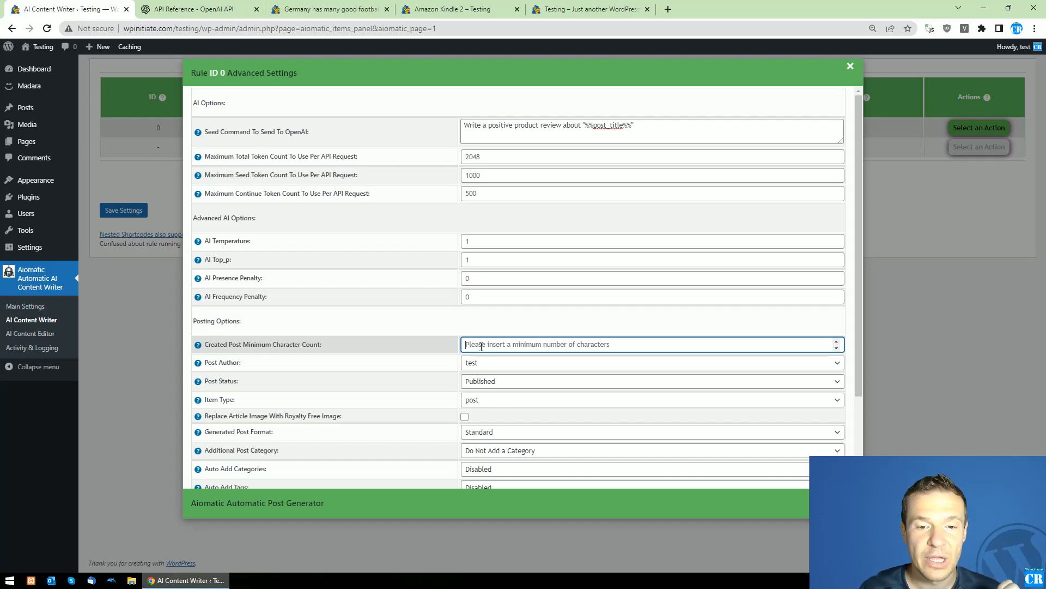
Review the post author, post status and item type choices in the posting options
{"action": "left_click", "coordinate": [360, 365]}
{"action": "scroll", "coordinate": [348, 367], "scroll_direction": "down", "scroll_amount": 2}
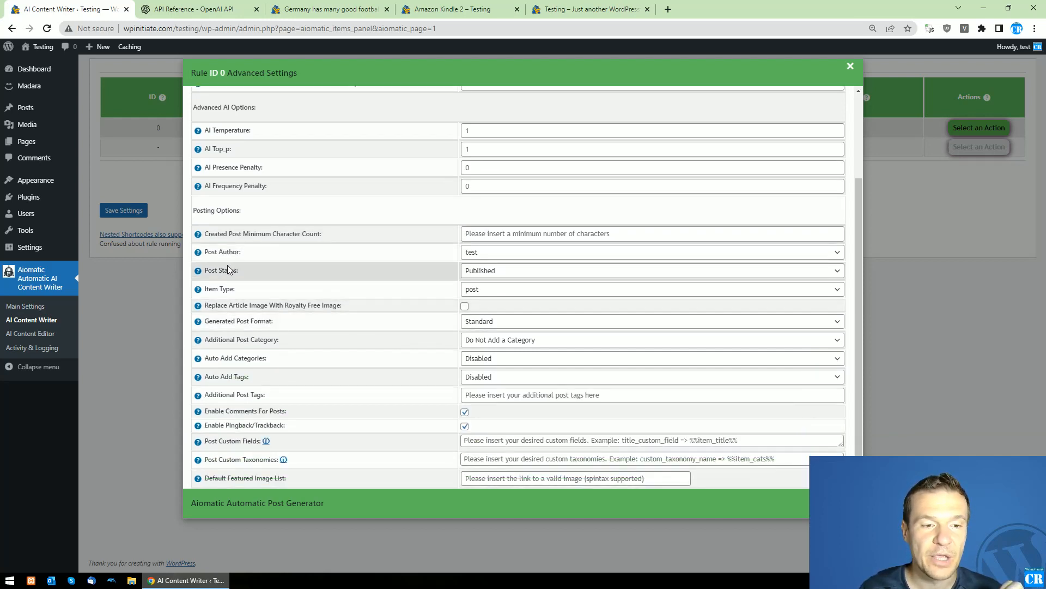
{"action": "left_click", "coordinate": [472, 256]}
{"action": "left_click", "coordinate": [472, 266]}
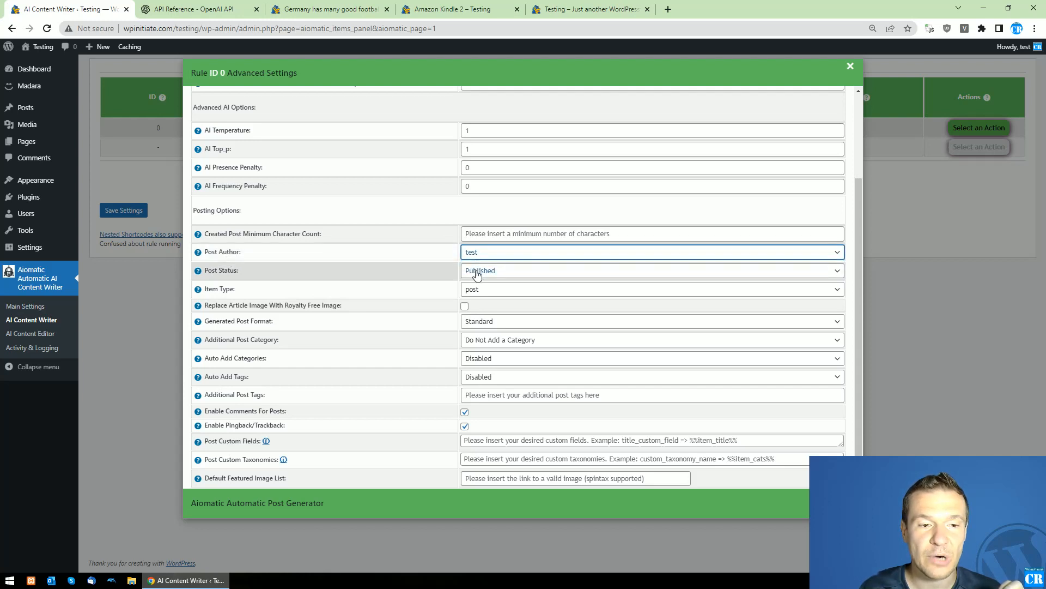
{"action": "left_click", "coordinate": [477, 271]}
{"action": "left_click", "coordinate": [478, 272]}
{"action": "left_click", "coordinate": [474, 289]}
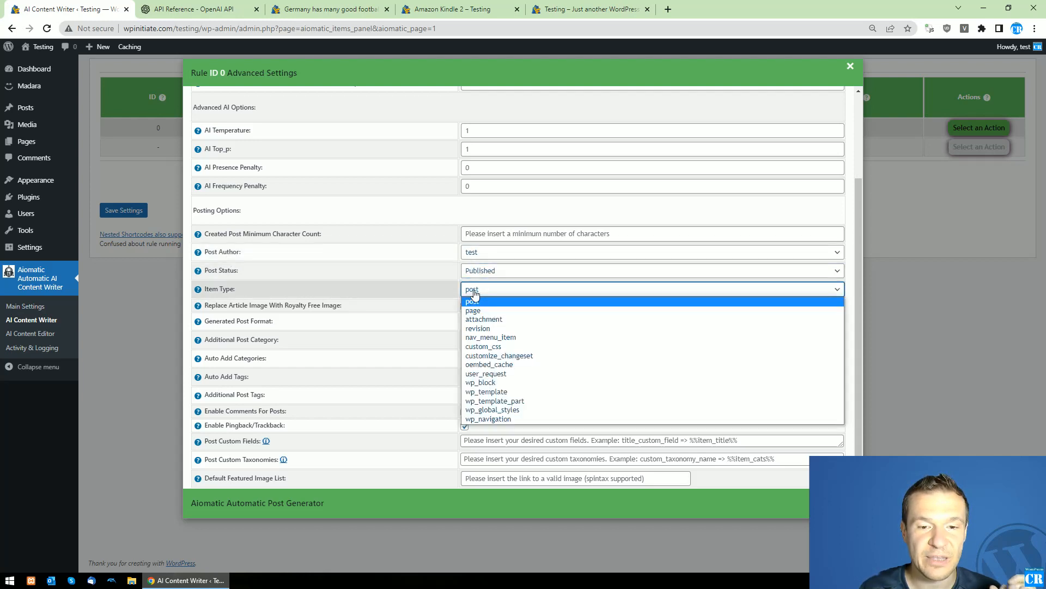
{"action": "left_click", "coordinate": [430, 284]}
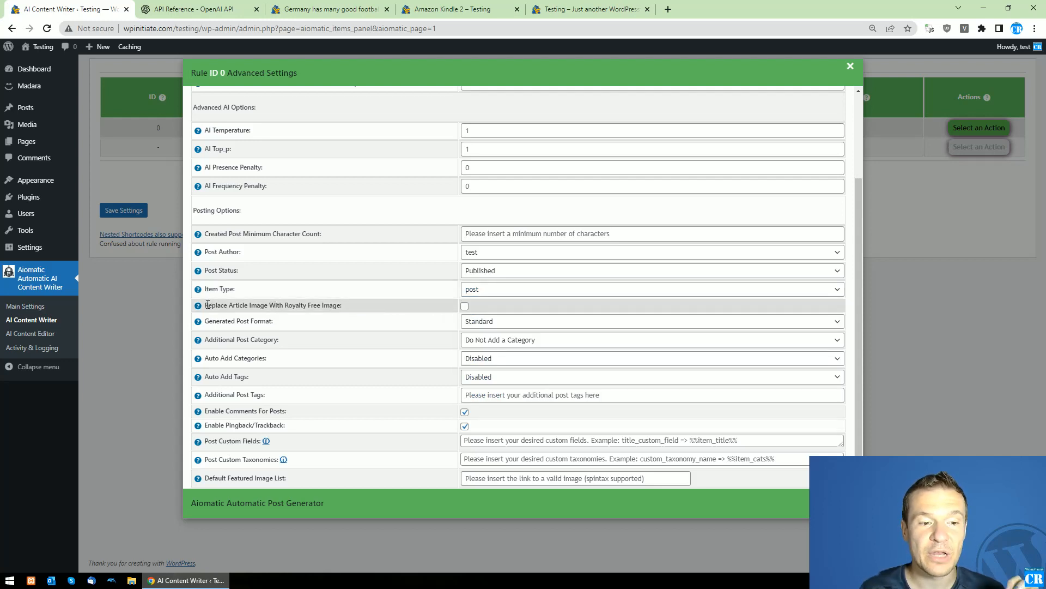
Enable replacing the article image with a royalty free image for rule 0
{"action": "left_click_drag", "start_coordinate": [206, 306], "coordinate": [341, 305]}
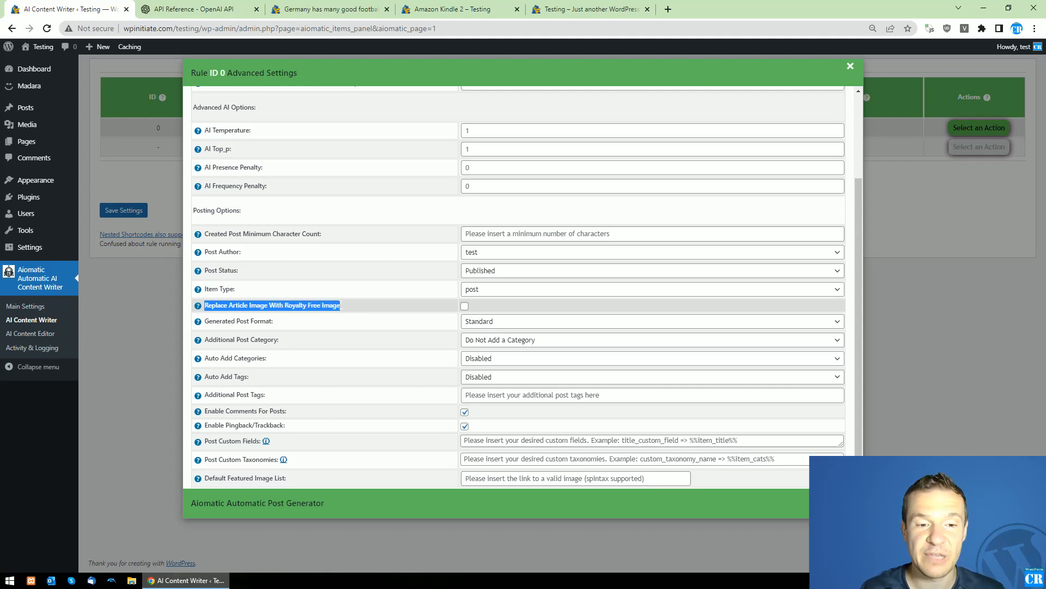
{"action": "left_click", "coordinate": [464, 306]}
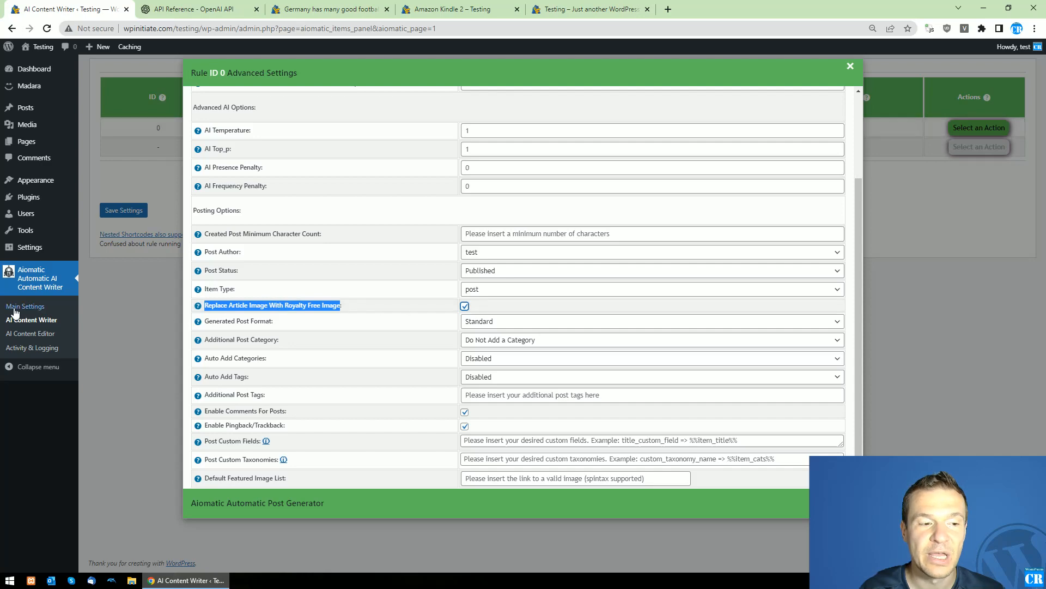
Review the Royalty Free Featured Image Importing Options in Aiomatic's main settings in a separate tab, and return to rule 0's advanced settings
{"action": "middle_click", "coordinate": [44, 309]}
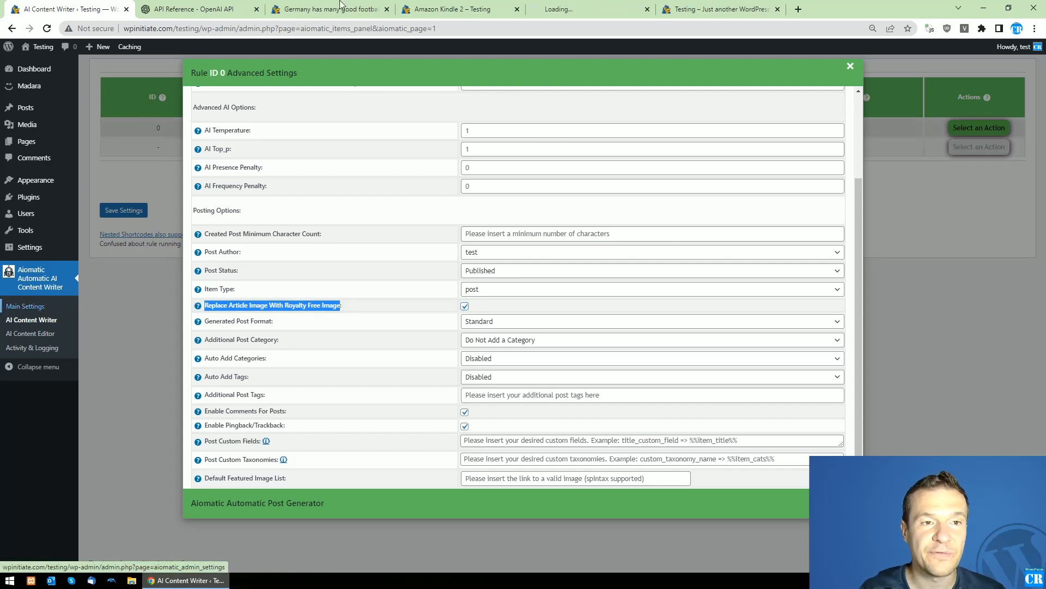
{"action": "left_click", "coordinate": [555, 14]}
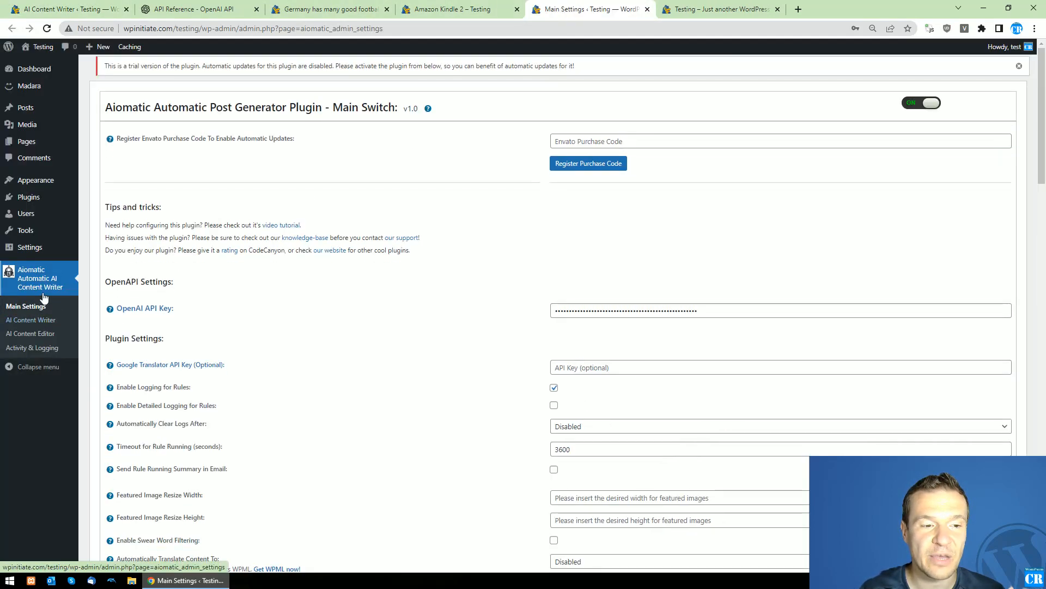
{"action": "scroll", "coordinate": [208, 369], "scroll_direction": "down", "scroll_amount": 10}
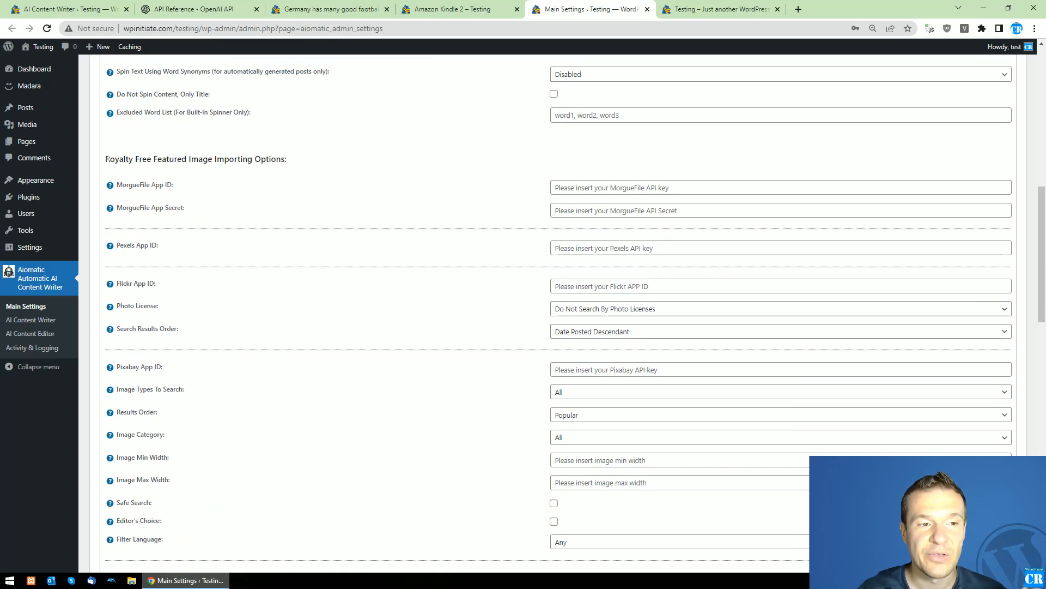
{"action": "left_click_drag", "start_coordinate": [105, 159], "coordinate": [285, 157]}
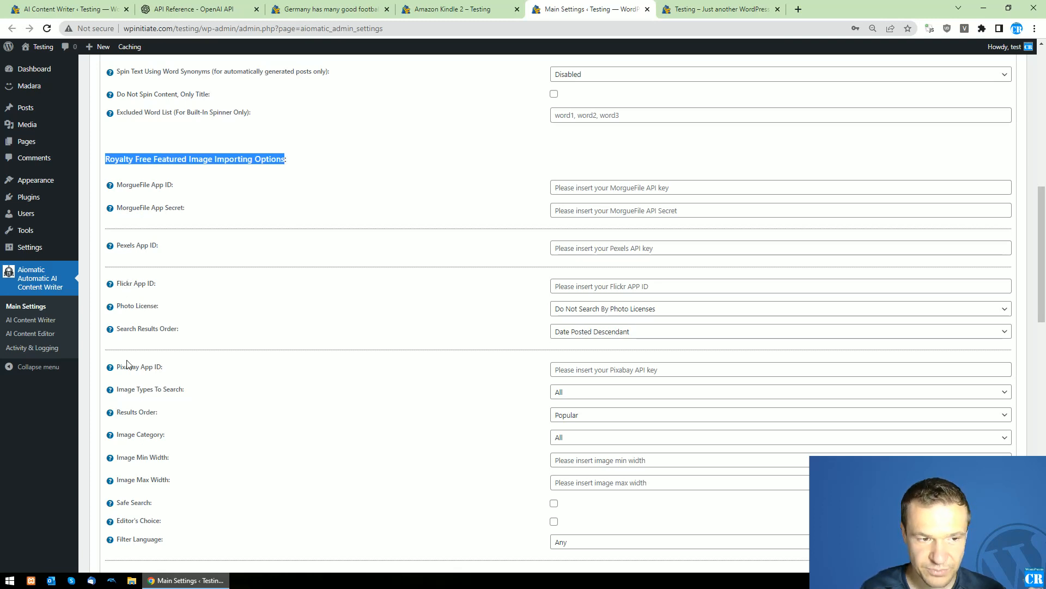
{"action": "scroll", "coordinate": [129, 349], "scroll_direction": "down", "scroll_amount": 1}
{"action": "scroll", "coordinate": [130, 325], "scroll_direction": "down", "scroll_amount": 2}
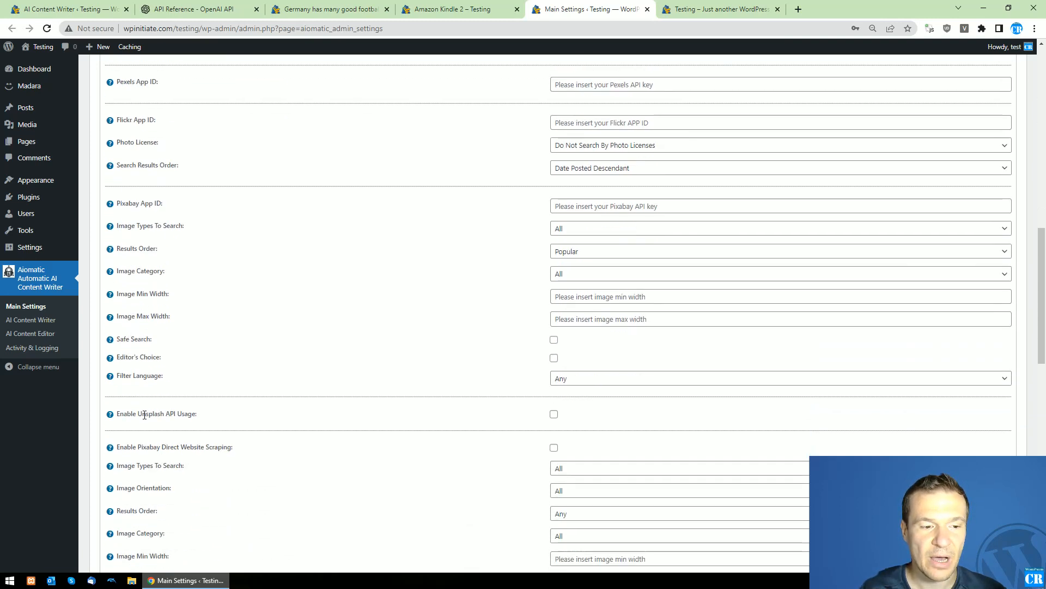
{"action": "scroll", "coordinate": [146, 442], "scroll_direction": "down", "scroll_amount": 2}
{"action": "left_click", "coordinate": [437, 10]}
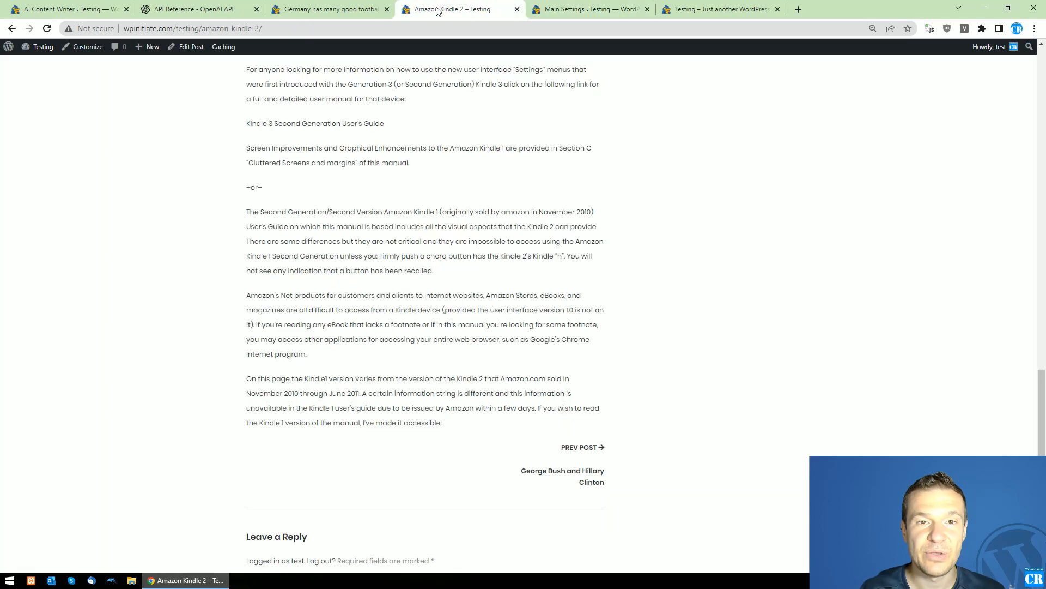
{"action": "left_click", "coordinate": [335, 10]}
{"action": "left_click", "coordinate": [194, 9]}
{"action": "left_click", "coordinate": [66, 9]}
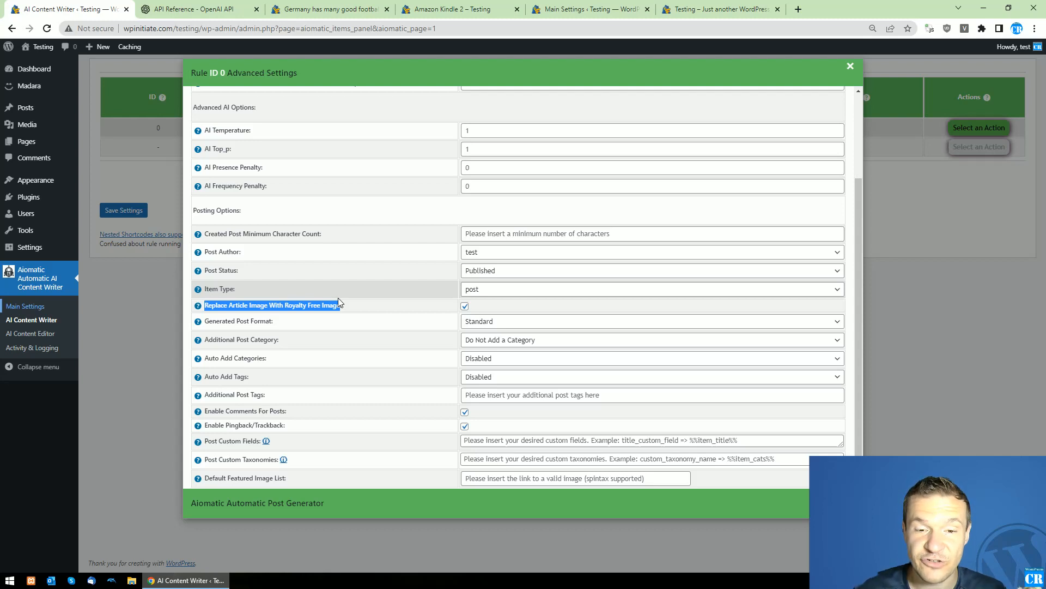
{"action": "left_click_drag", "start_coordinate": [338, 299], "coordinate": [364, 308]}
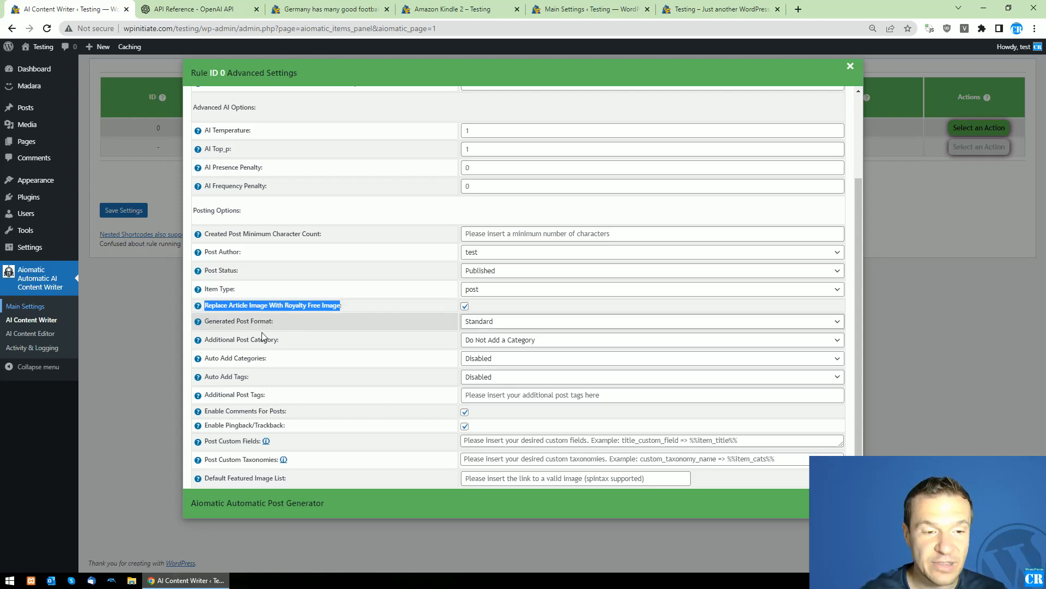
Review rule 0's options for generated post format, additional category, automatic categories, automatic tags and additional post tags
{"action": "left_click", "coordinate": [479, 322]}
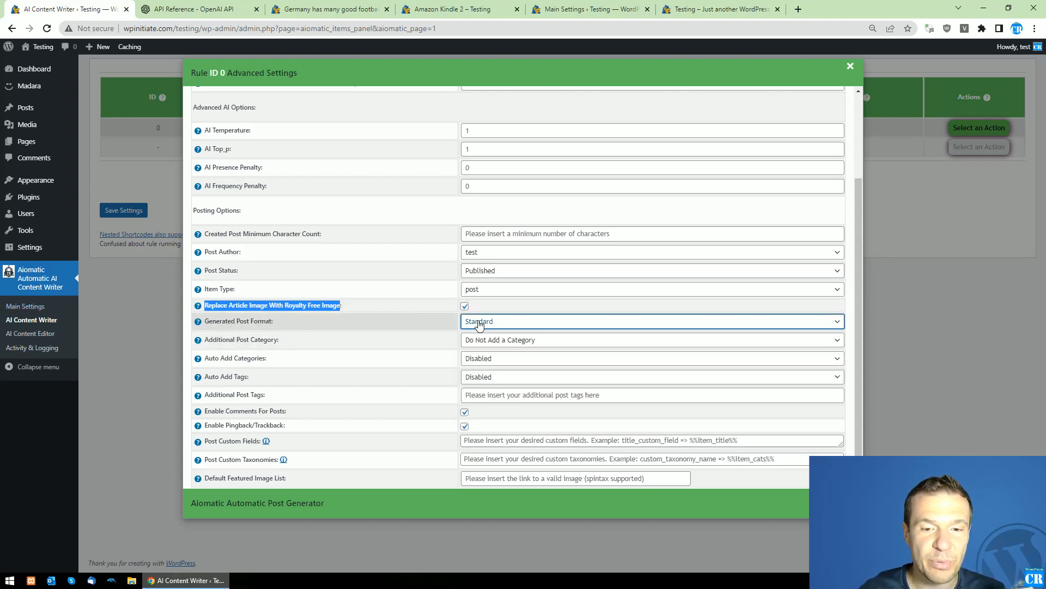
{"action": "left_click_drag", "start_coordinate": [230, 340], "coordinate": [261, 360]}
{"action": "left_click", "coordinate": [501, 359]}
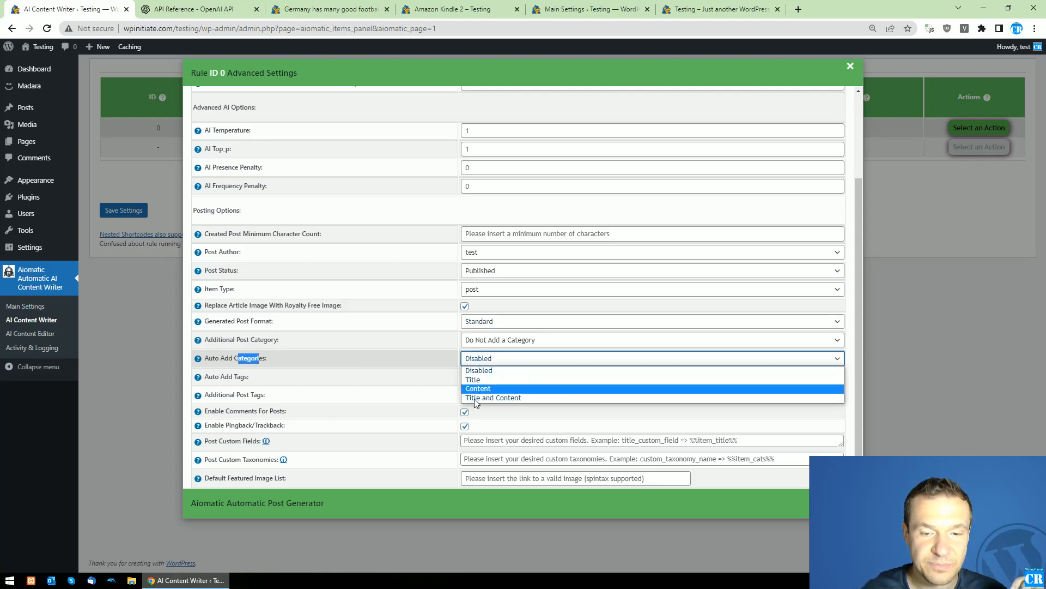
{"action": "left_click", "coordinate": [336, 385]}
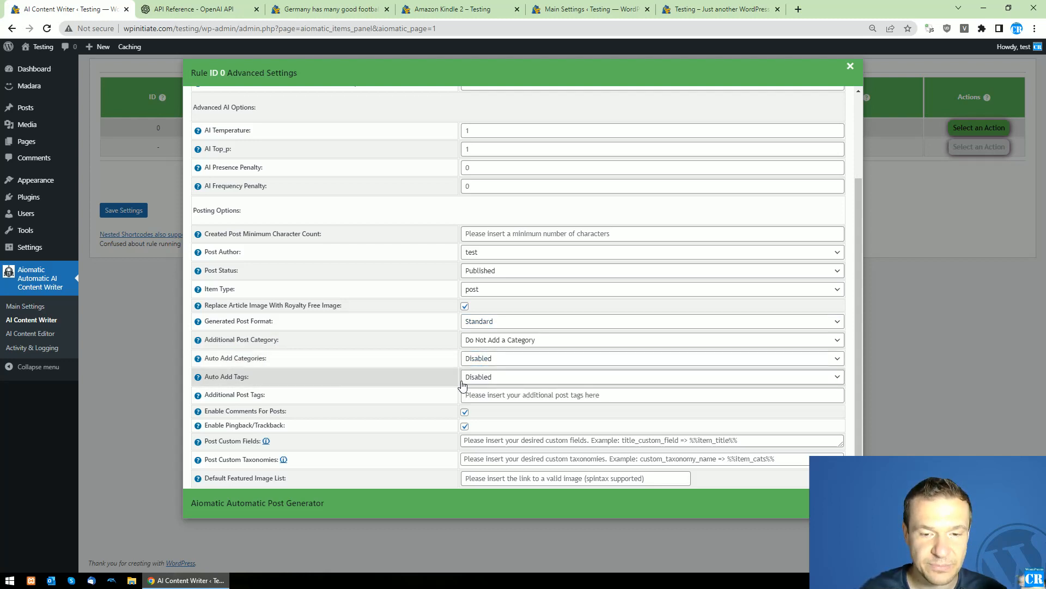
{"action": "left_click", "coordinate": [487, 380]}
{"action": "left_click", "coordinate": [416, 381]}
{"action": "left_click", "coordinate": [476, 398]}
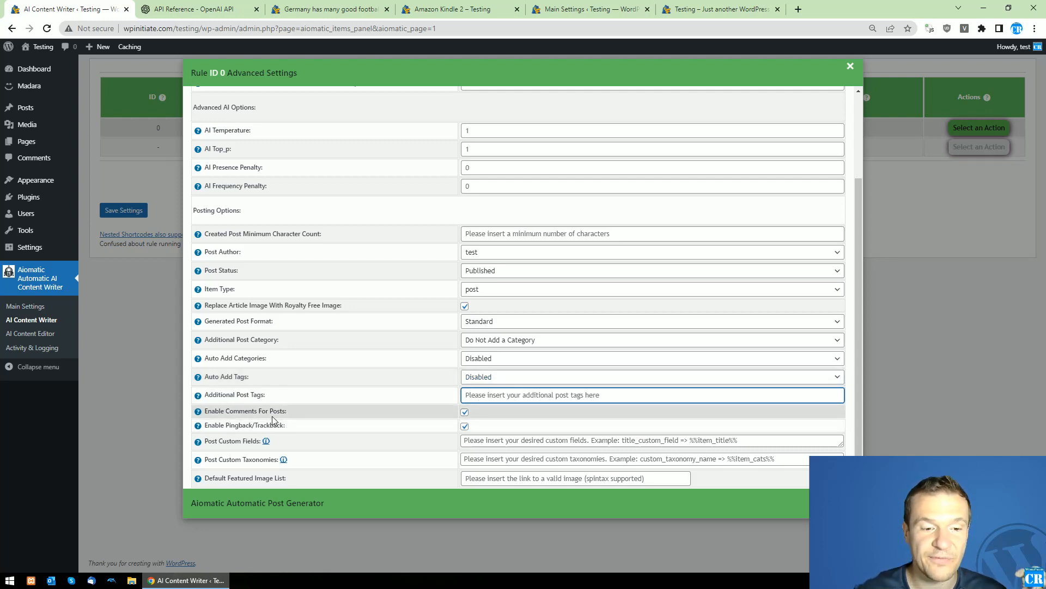
Examine the options for comments, pingbacks, custom fields, custom taxonomies and the default featured image list
{"action": "left_click_drag", "start_coordinate": [234, 412], "coordinate": [275, 460]}
{"action": "left_click", "coordinate": [243, 426]}
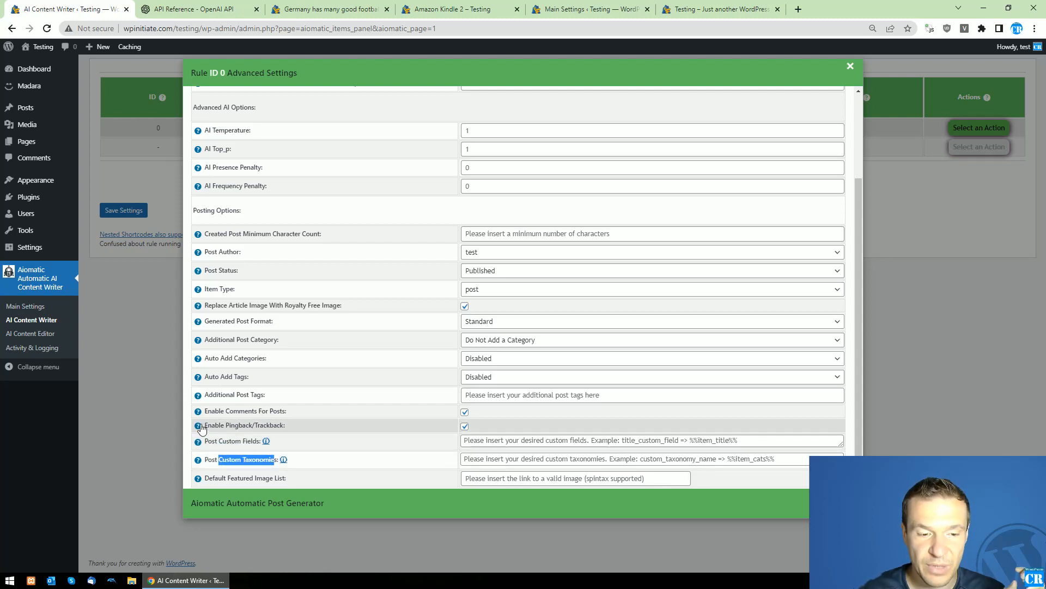
{"action": "mouse_move", "coordinate": [198, 442]}
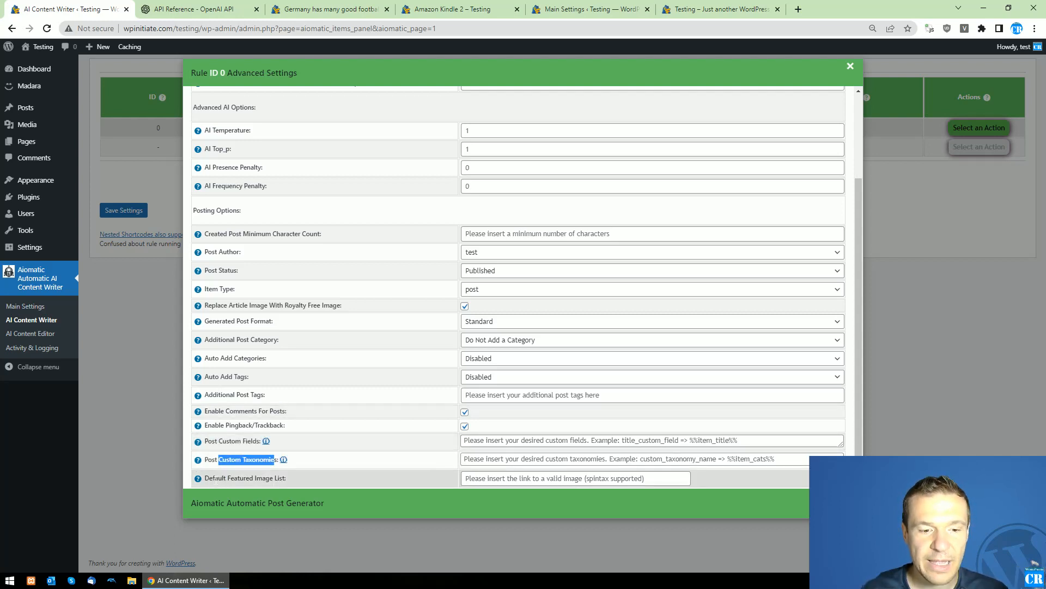
{"action": "left_click_drag", "start_coordinate": [215, 479], "coordinate": [491, 474]}
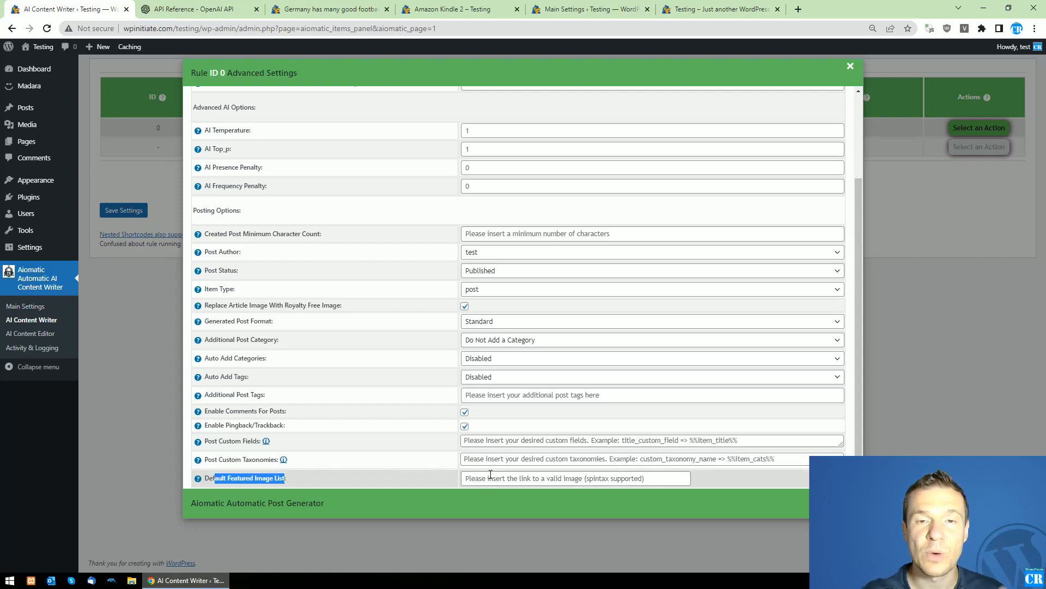
{"action": "left_click", "coordinate": [490, 474]}
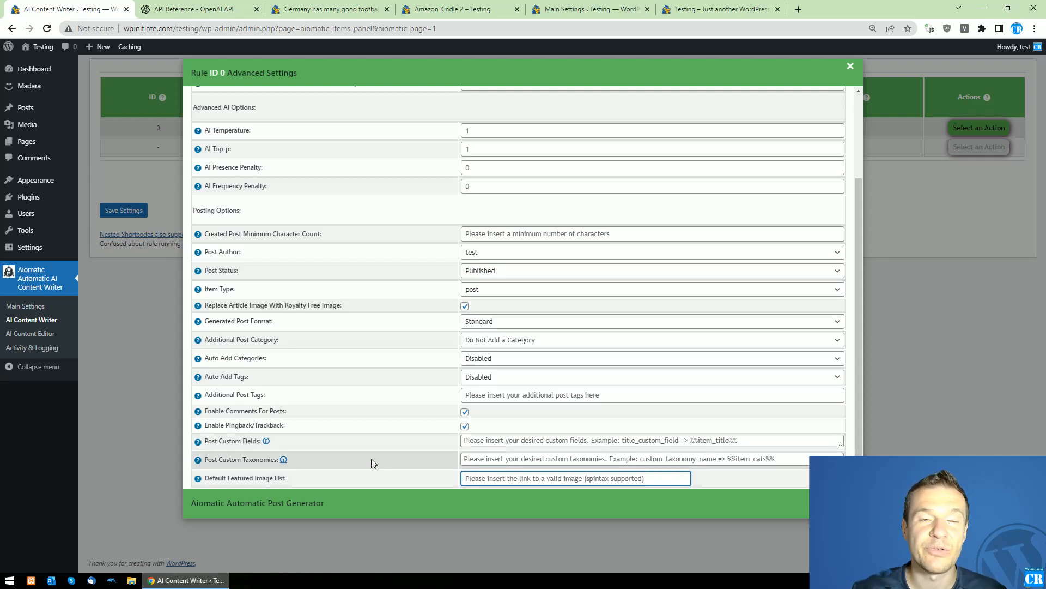
Look over all of rule 0's AI and posting options once more and close the advanced settings
{"action": "scroll", "coordinate": [371, 459], "scroll_direction": "up", "scroll_amount": 2}
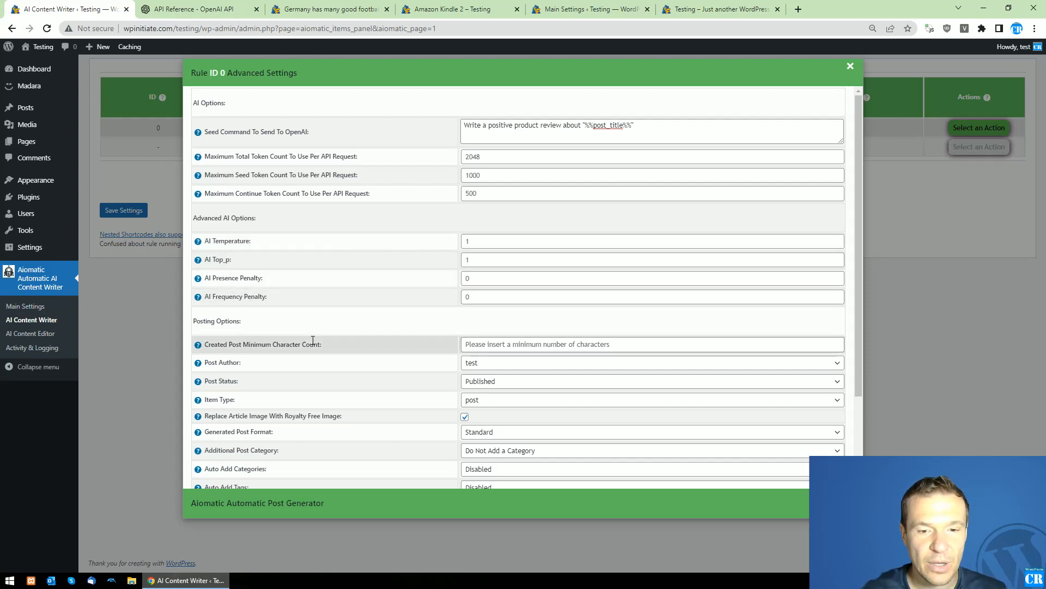
{"action": "scroll", "coordinate": [342, 426], "scroll_direction": "down", "scroll_amount": 1}
{"action": "scroll", "coordinate": [342, 426], "scroll_direction": "up", "scroll_amount": 1}
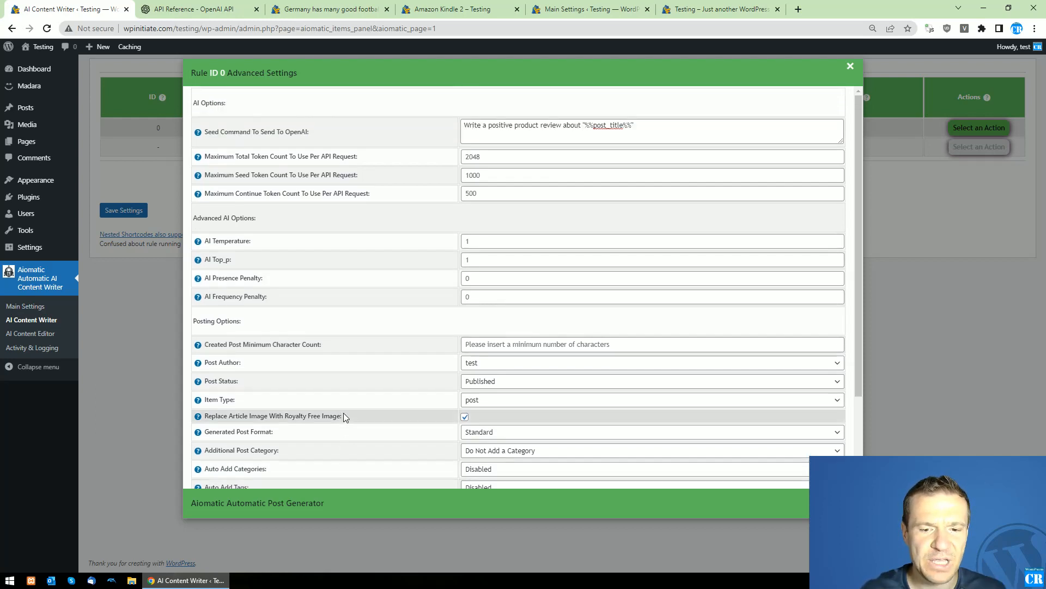
{"action": "scroll", "coordinate": [343, 413], "scroll_direction": "down", "scroll_amount": 2}
{"action": "scroll", "coordinate": [685, 411], "scroll_direction": "up", "scroll_amount": 5}
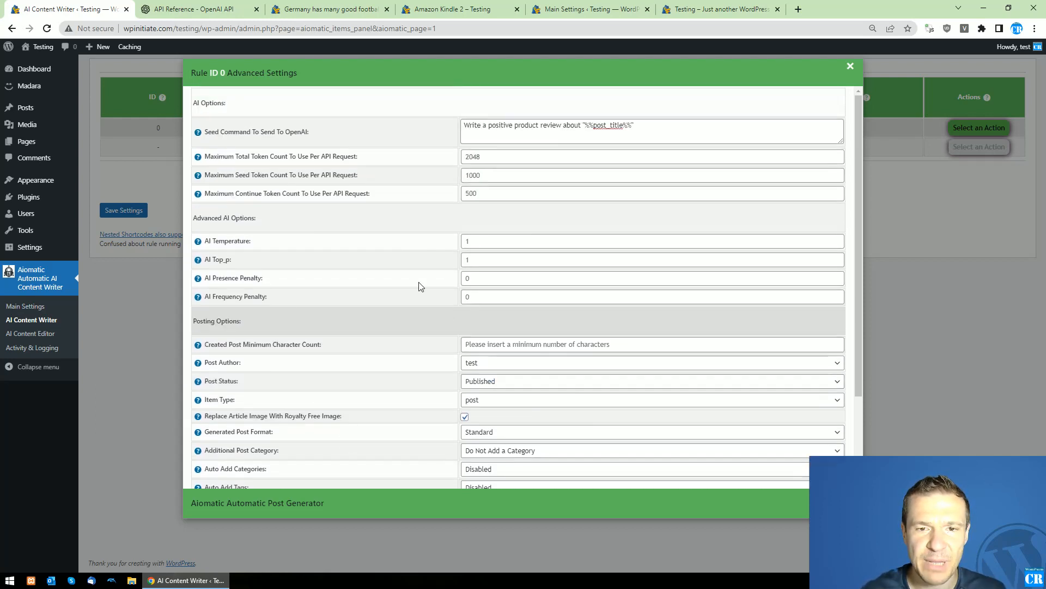
{"action": "left_click", "coordinate": [152, 175]}
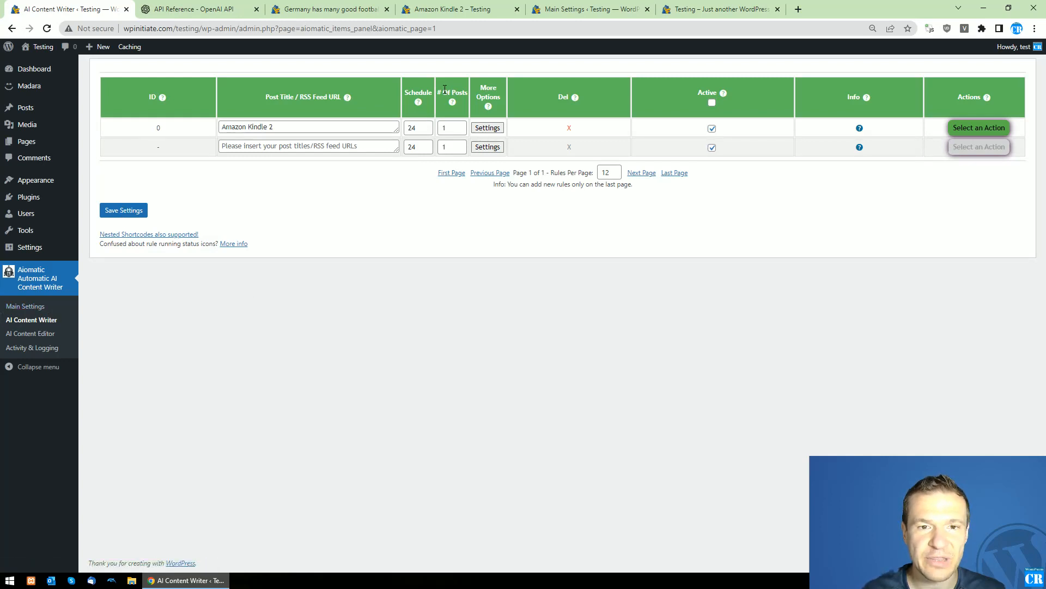
Examine the number of posts, schedule and active state of the Amazon Kindle 2 rule, leaving the rule active
{"action": "left_click_drag", "start_coordinate": [440, 93], "coordinate": [470, 95]}
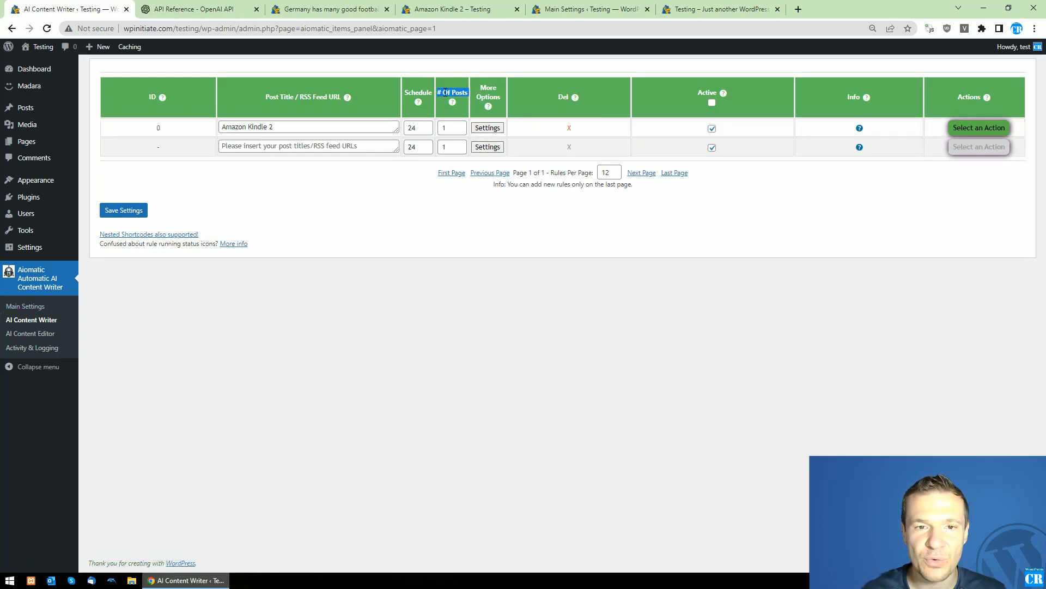
{"action": "left_click_drag", "start_coordinate": [406, 91], "coordinate": [433, 93]}
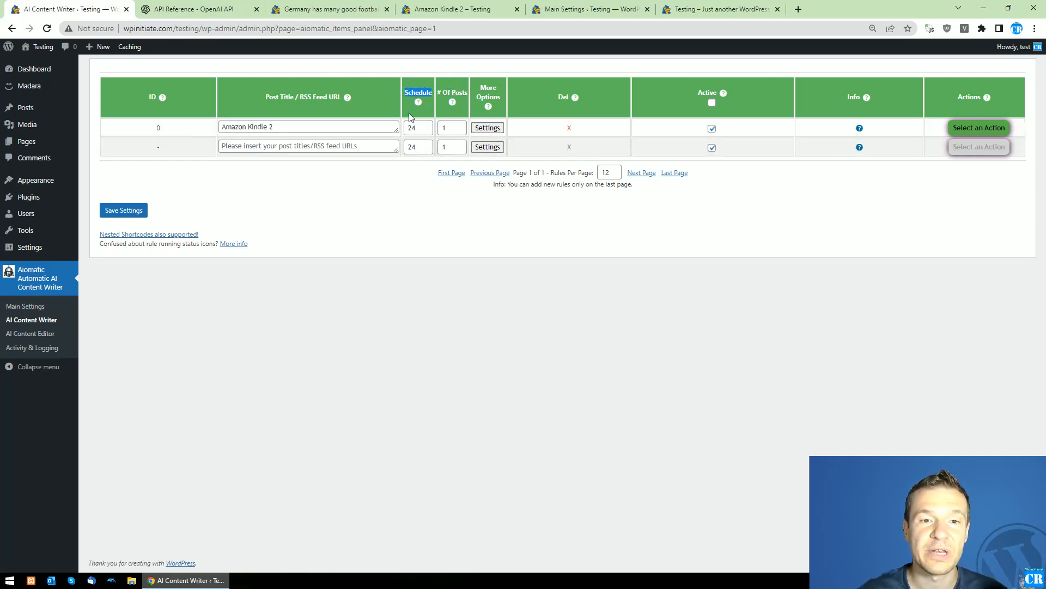
{"action": "left_click", "coordinate": [711, 130]}
{"action": "left_click", "coordinate": [711, 131]}
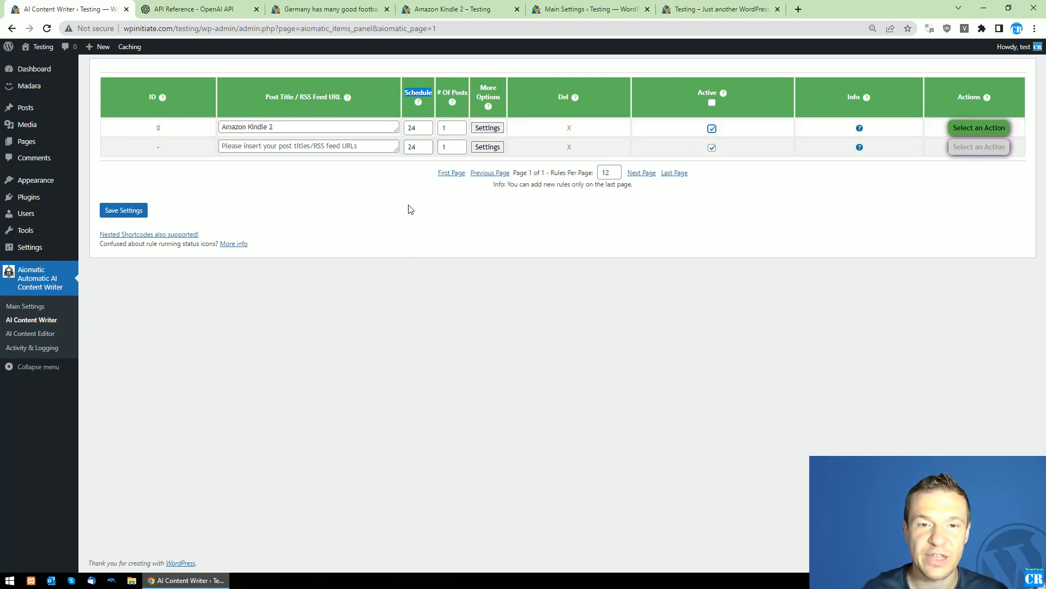
Reopen rule 0's advanced settings to check the posting options, and return to the rules list
{"action": "left_click", "coordinate": [501, 127]}
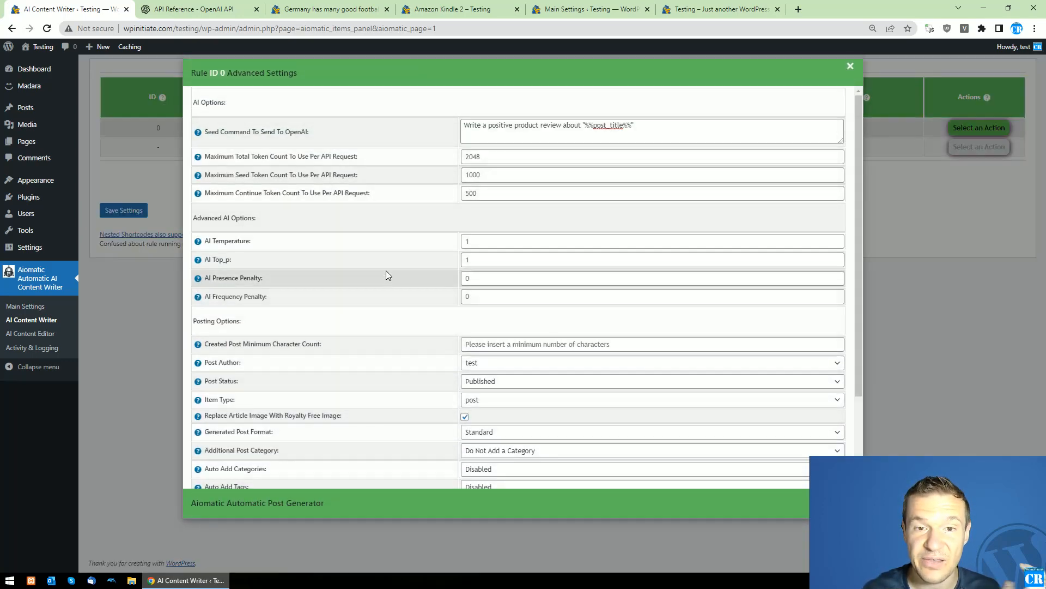
{"action": "scroll", "coordinate": [386, 275], "scroll_direction": "down", "scroll_amount": 2}
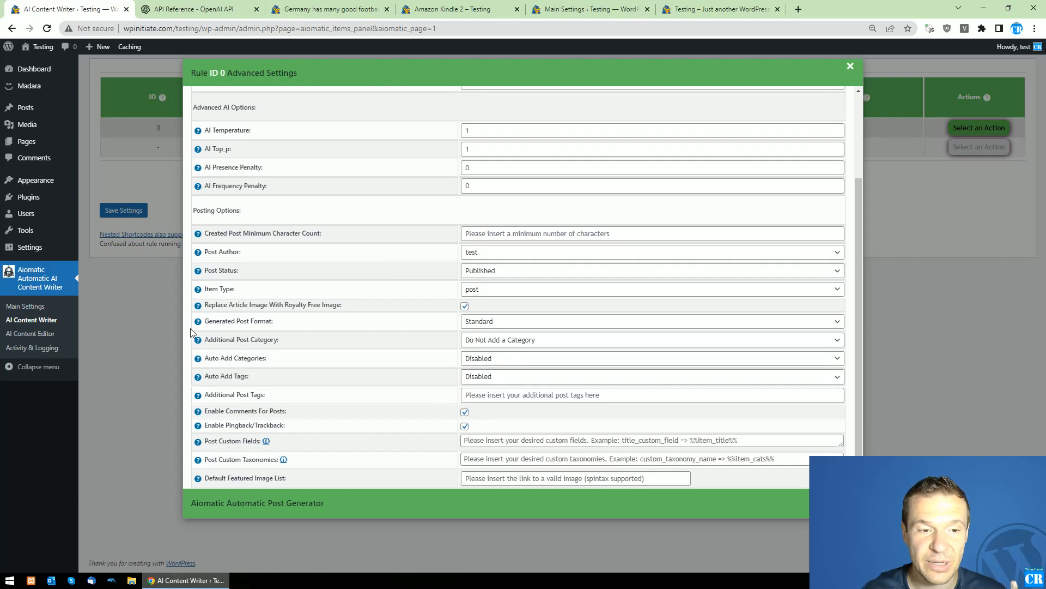
{"action": "left_click", "coordinate": [166, 298]}
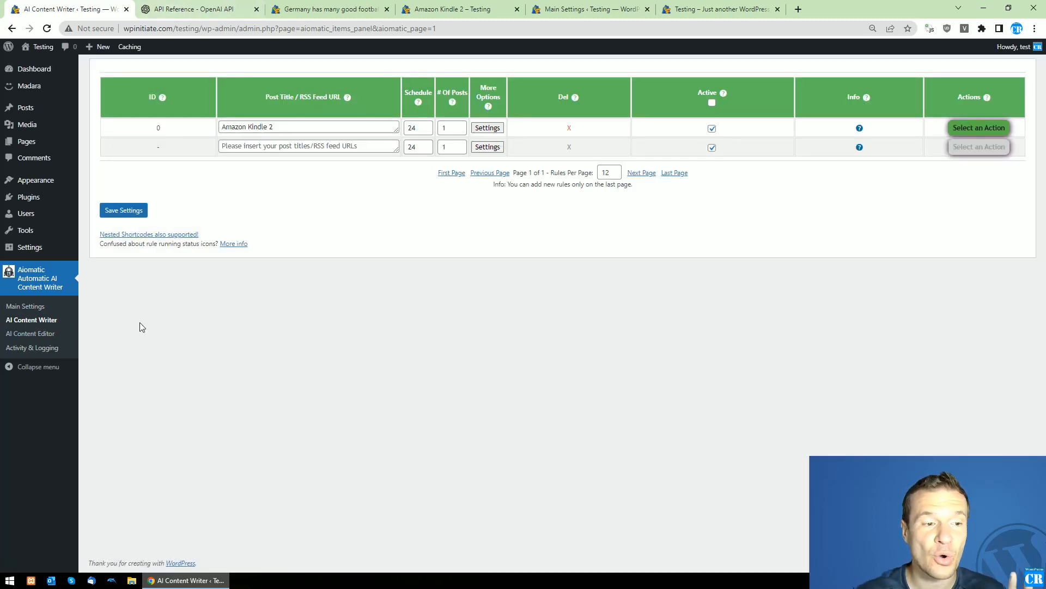
Stay on the AI Content Writer page and save its rule settings before leaving
{"action": "left_click", "coordinate": [20, 334]}
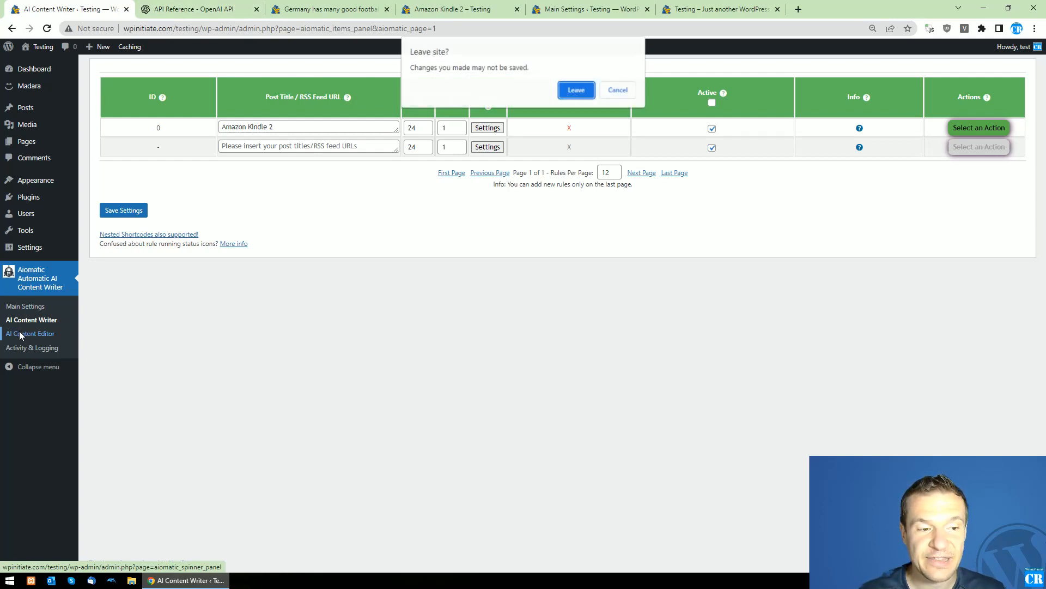
{"action": "left_click", "coordinate": [622, 91]}
{"action": "left_click", "coordinate": [120, 211]}
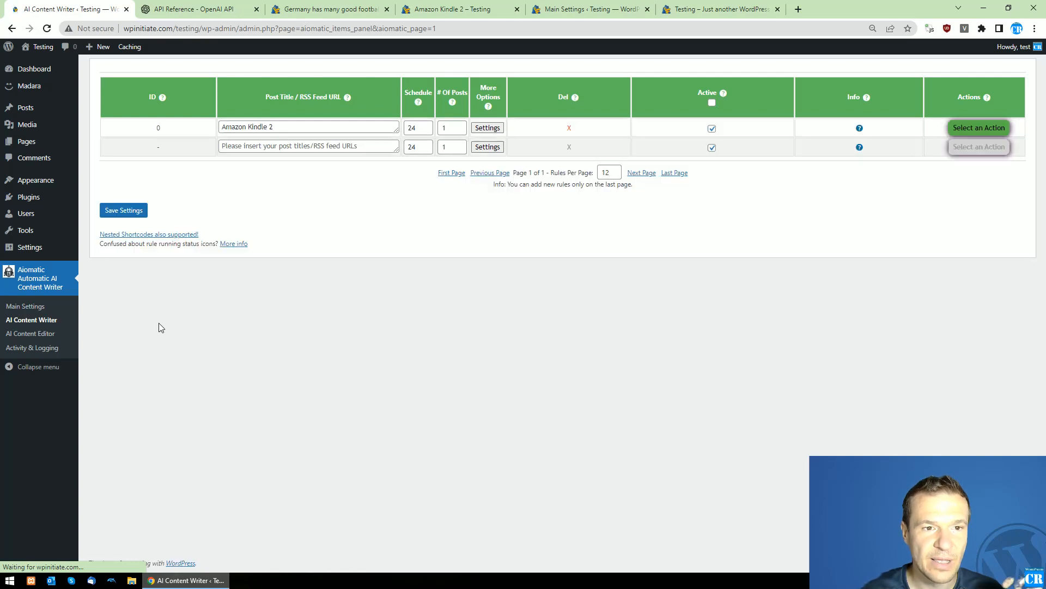
Turn on the Article Editor in the AI Content Editor section and save the settings
{"action": "left_click", "coordinate": [34, 339]}
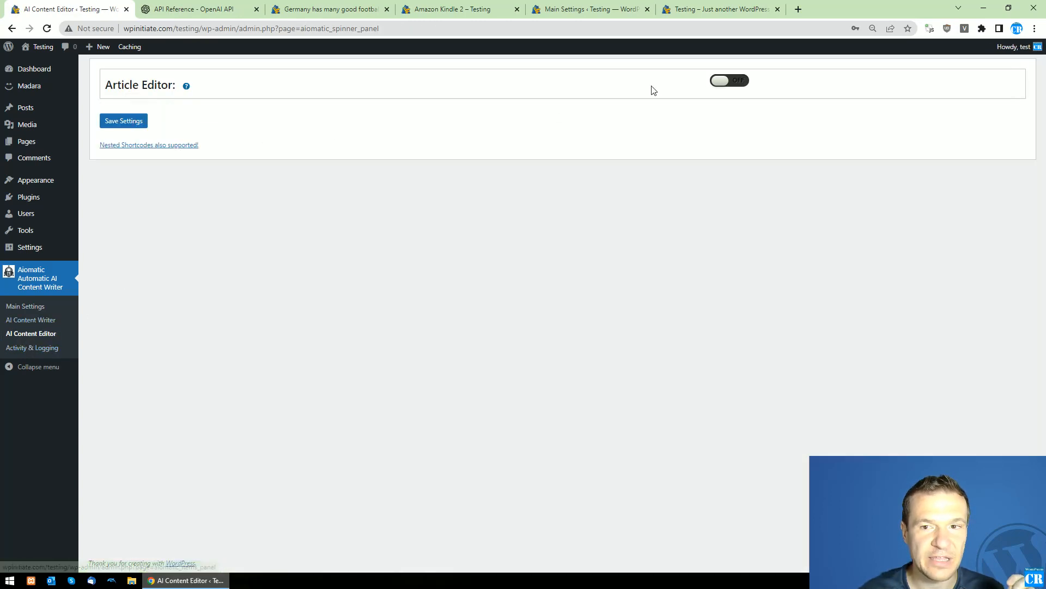
{"action": "left_click", "coordinate": [727, 81]}
{"action": "left_click", "coordinate": [134, 129]}
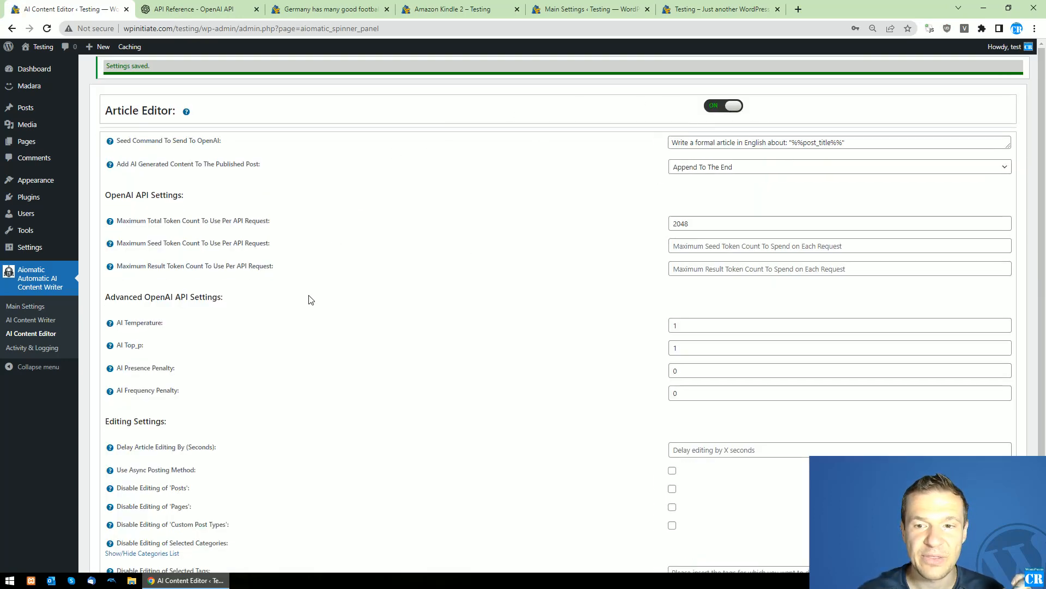
Examine the seed command, its supported shortcodes and the placement options for AI-generated content
{"action": "scroll", "coordinate": [307, 300], "scroll_direction": "down", "scroll_amount": 2}
{"action": "scroll", "coordinate": [310, 305], "scroll_direction": "up", "scroll_amount": 2}
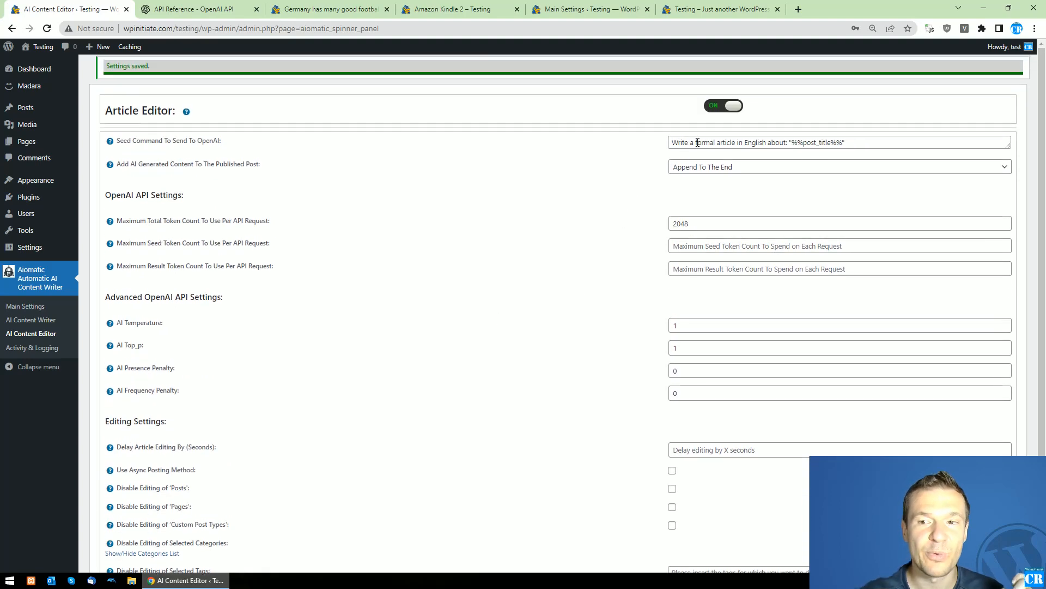
{"action": "left_click_drag", "start_coordinate": [142, 142], "coordinate": [219, 141]}
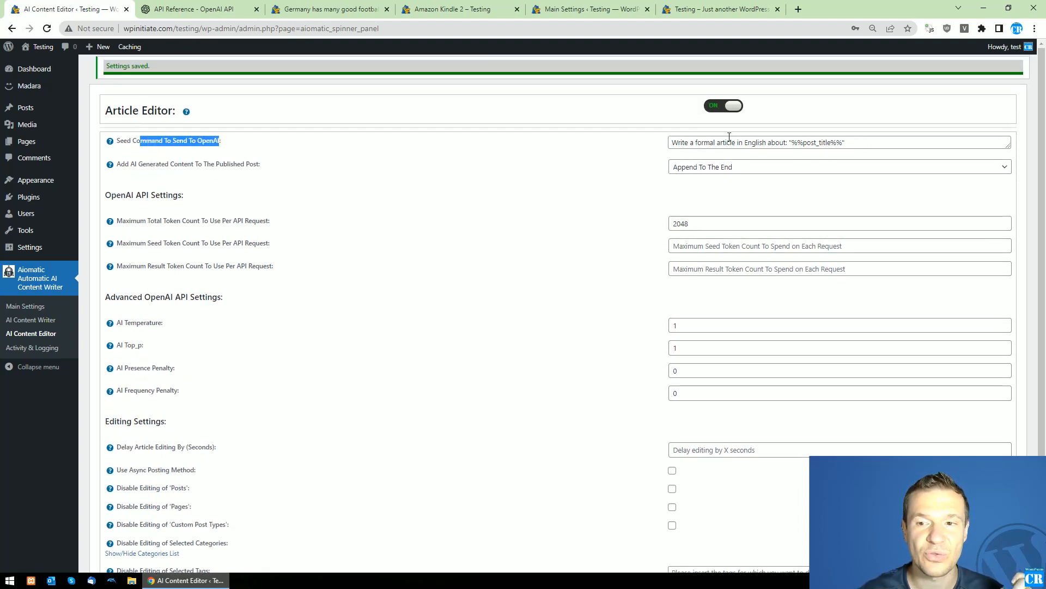
{"action": "mouse_move", "coordinate": [111, 141]}
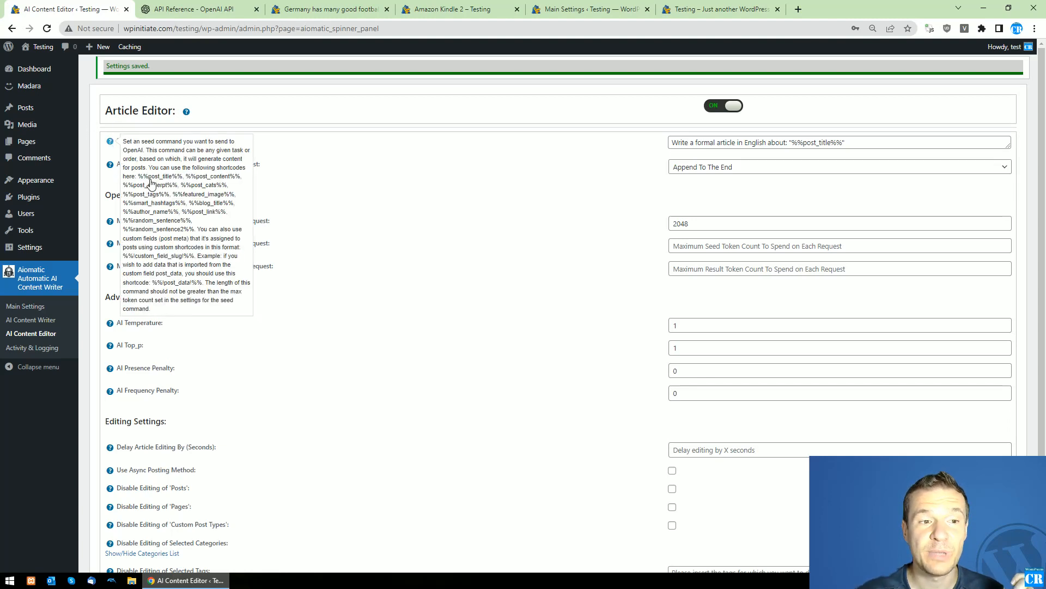
{"action": "left_click_drag", "start_coordinate": [139, 176], "coordinate": [200, 223]}
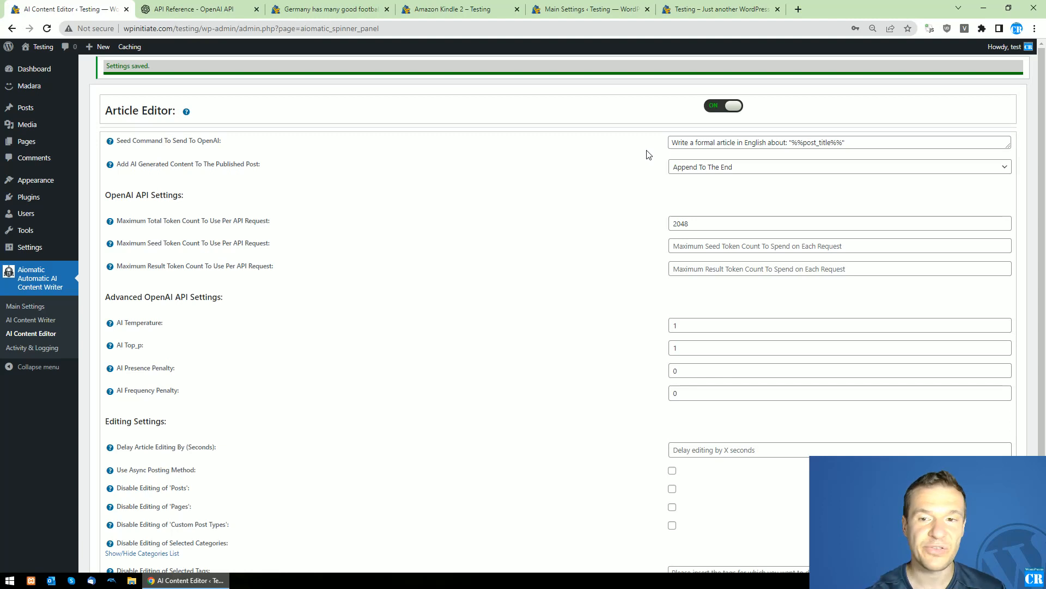
{"action": "left_click_drag", "start_coordinate": [692, 142], "coordinate": [787, 142]}
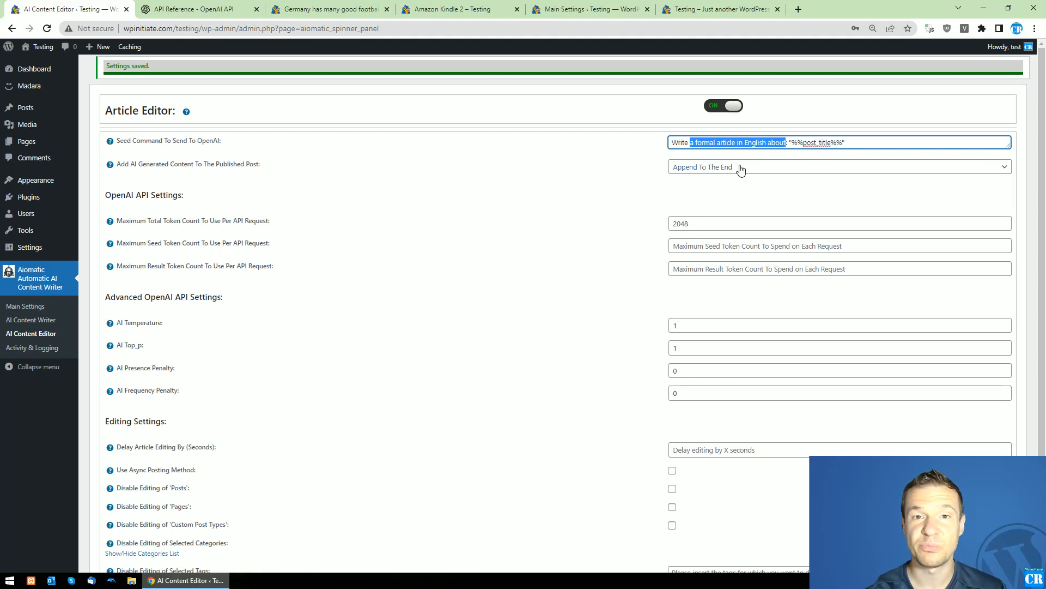
{"action": "left_click", "coordinate": [694, 172]}
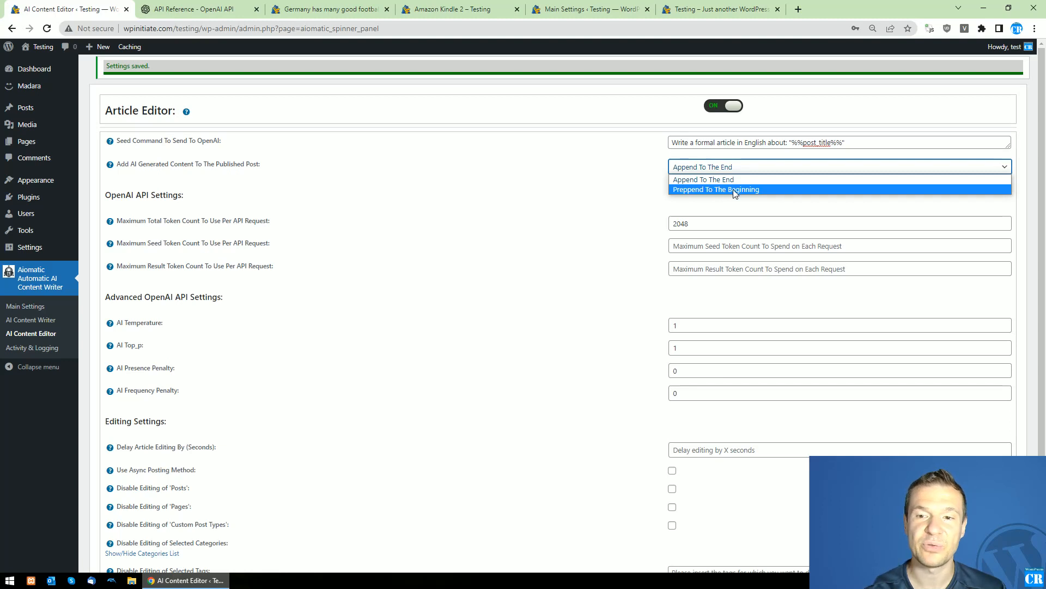
{"action": "left_click", "coordinate": [315, 216]}
Review the maximum total, seed and result token count settings for each API request
{"action": "left_click_drag", "start_coordinate": [154, 223], "coordinate": [233, 222]}
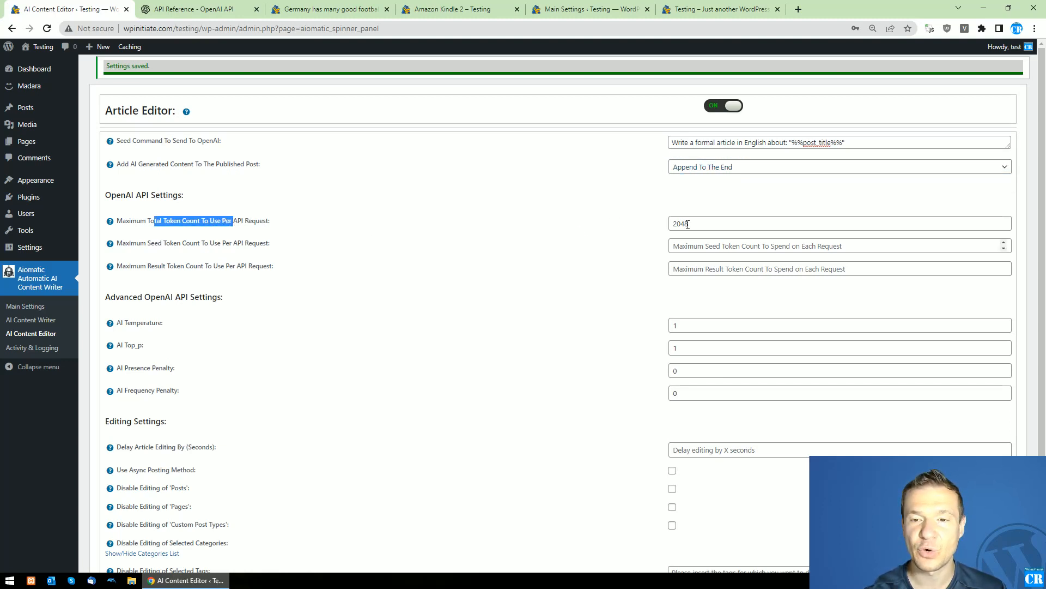
{"action": "left_click_drag", "start_coordinate": [690, 224], "coordinate": [672, 223]}
{"action": "left_click", "coordinate": [681, 248]}
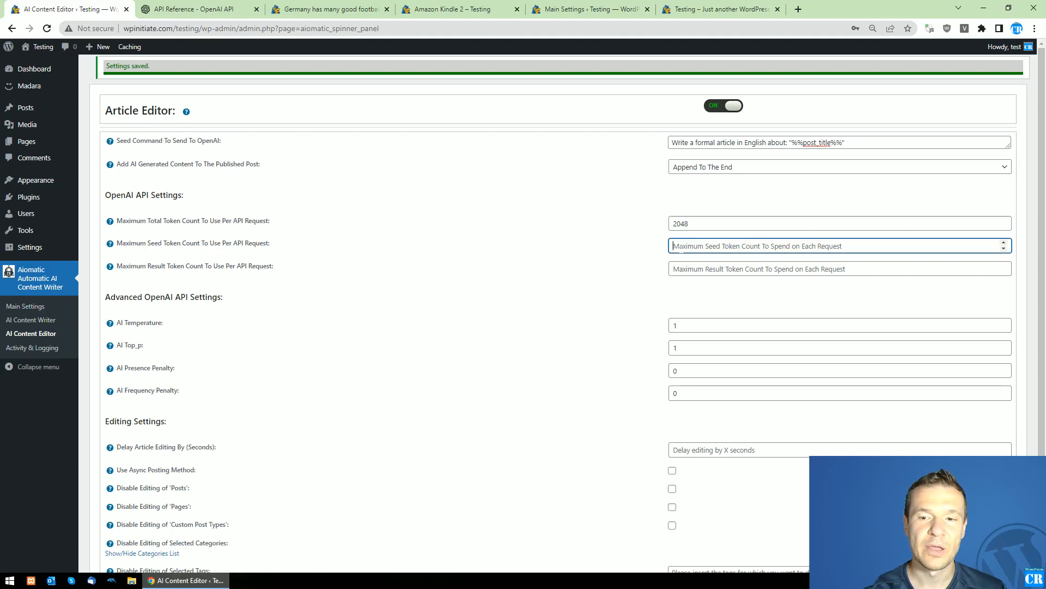
{"action": "left_click", "coordinate": [690, 247]}
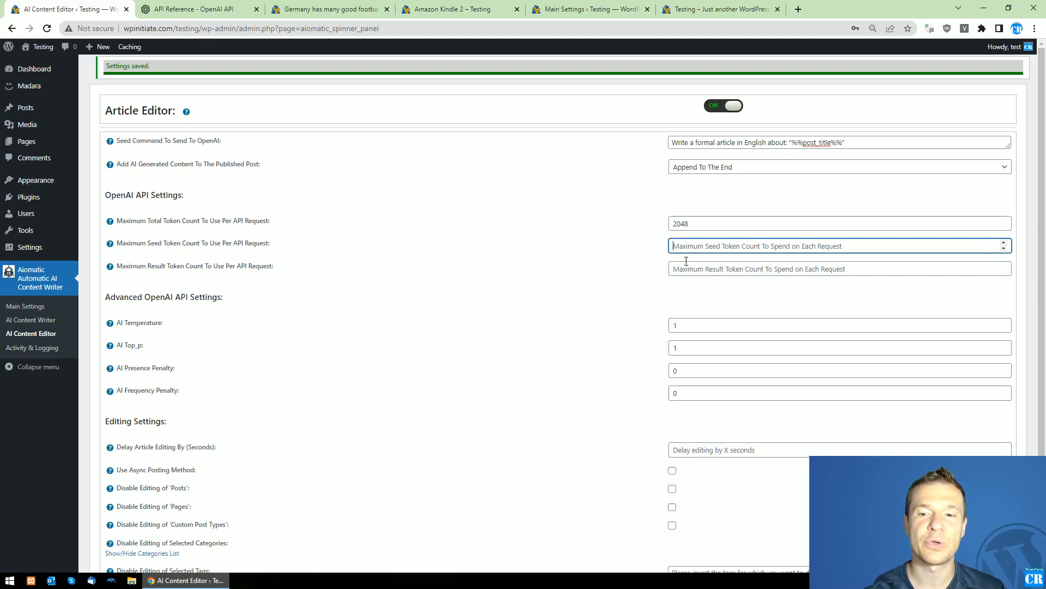
{"action": "left_click", "coordinate": [685, 266]}
{"action": "left_click", "coordinate": [689, 249]}
{"action": "left_click", "coordinate": [685, 267]}
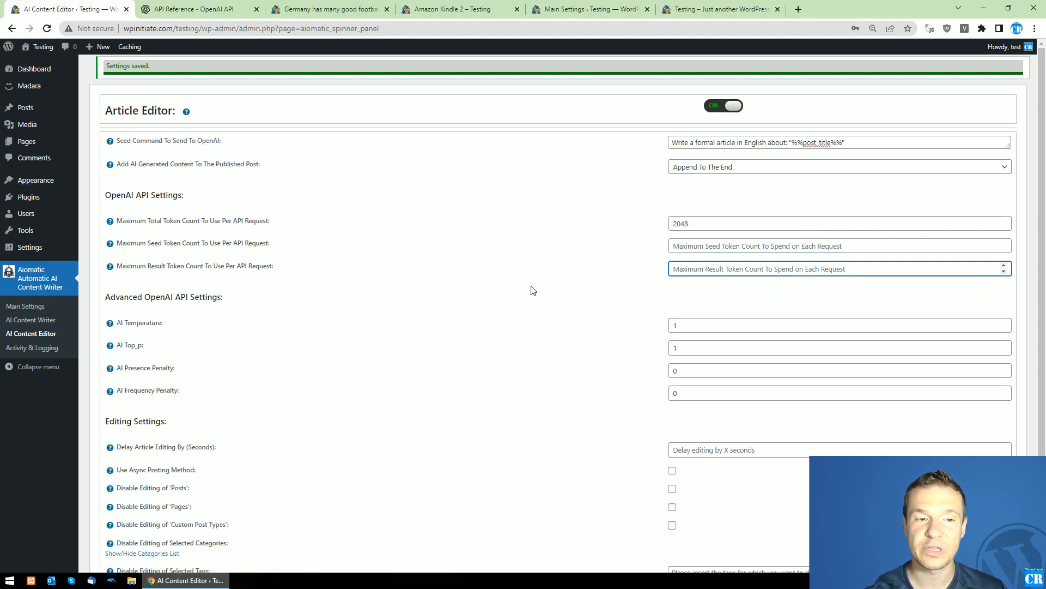
Review the advanced OpenAI settings: temperature, top_p, presence penalty and frequency penalty
{"action": "scroll", "coordinate": [533, 290], "scroll_direction": "down", "scroll_amount": 2}
{"action": "left_click_drag", "start_coordinate": [120, 213], "coordinate": [181, 283]}
{"action": "left_click", "coordinate": [144, 219]}
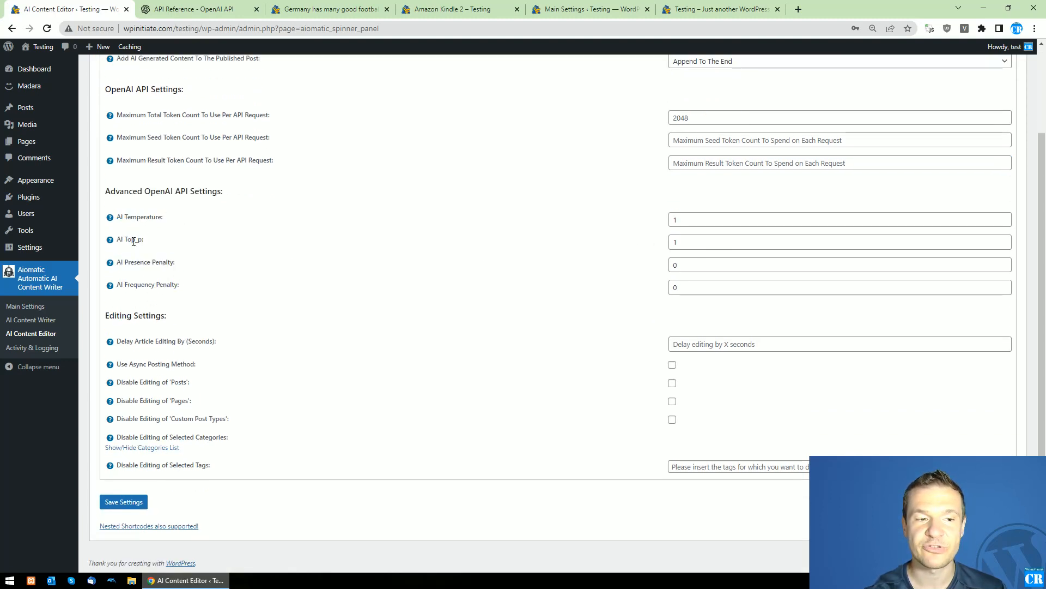
{"action": "double_click", "coordinate": [134, 239]}
{"action": "double_click", "coordinate": [138, 262]}
{"action": "double_click", "coordinate": [140, 285]}
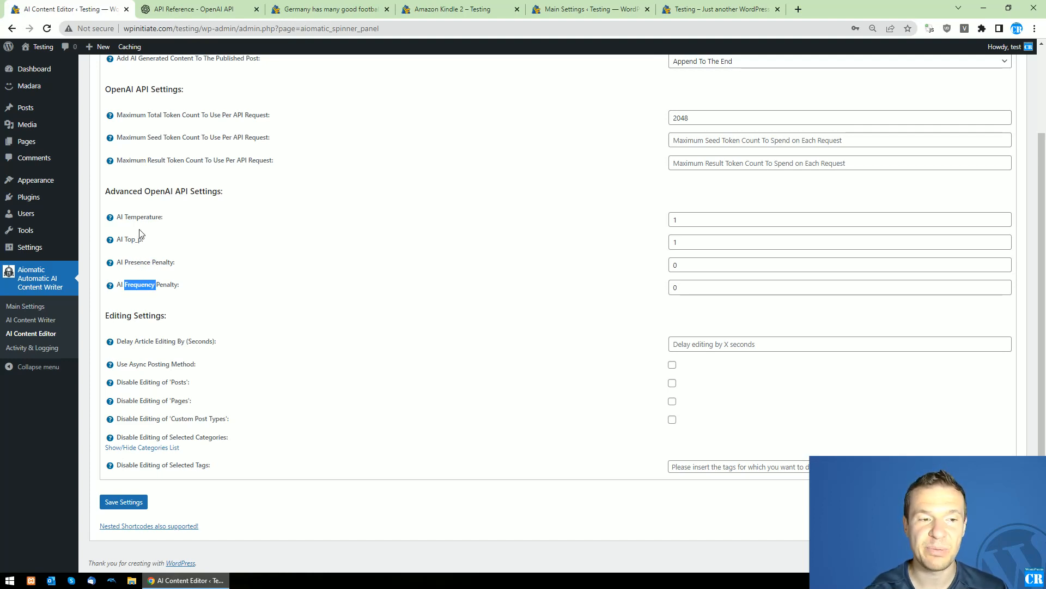
{"action": "left_click", "coordinate": [147, 324]}
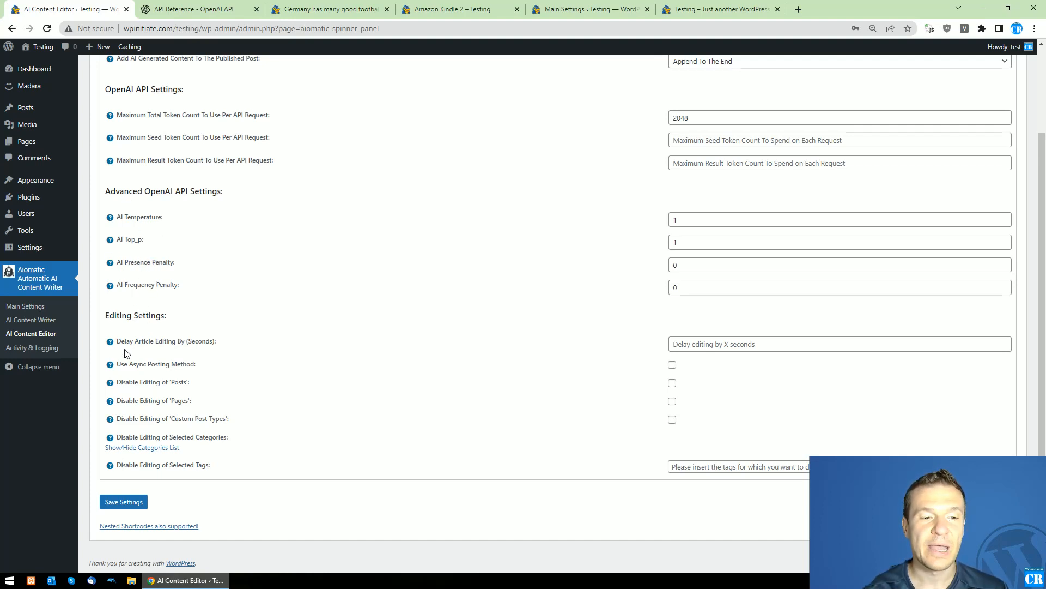
Examine the editing delay and async posting options and the category list for disabling editing
{"action": "left_click_drag", "start_coordinate": [125, 341], "coordinate": [184, 341]}
{"action": "left_click", "coordinate": [681, 347]}
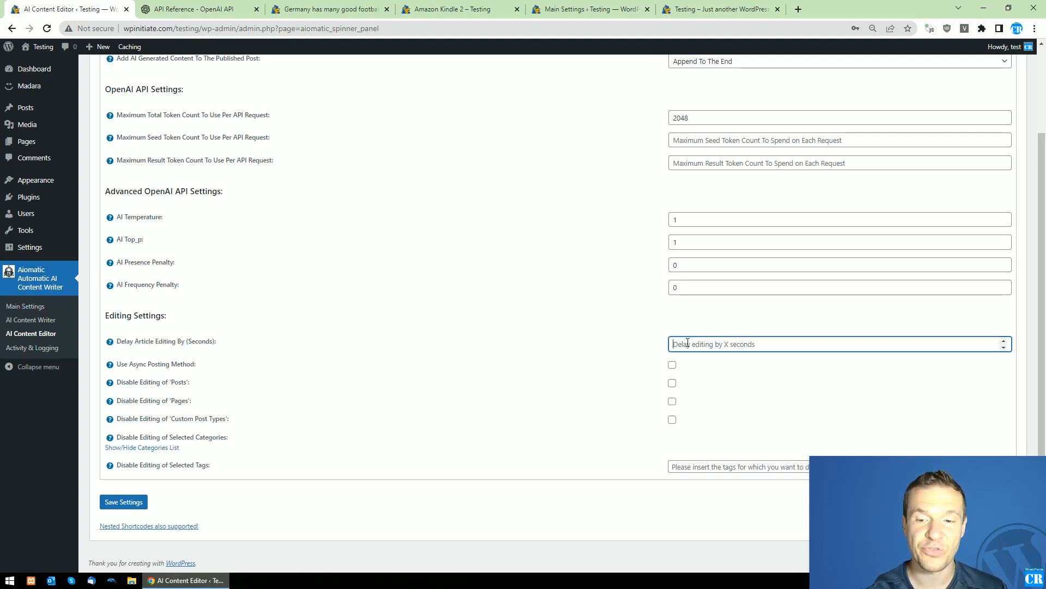
{"action": "left_click", "coordinate": [141, 364]}
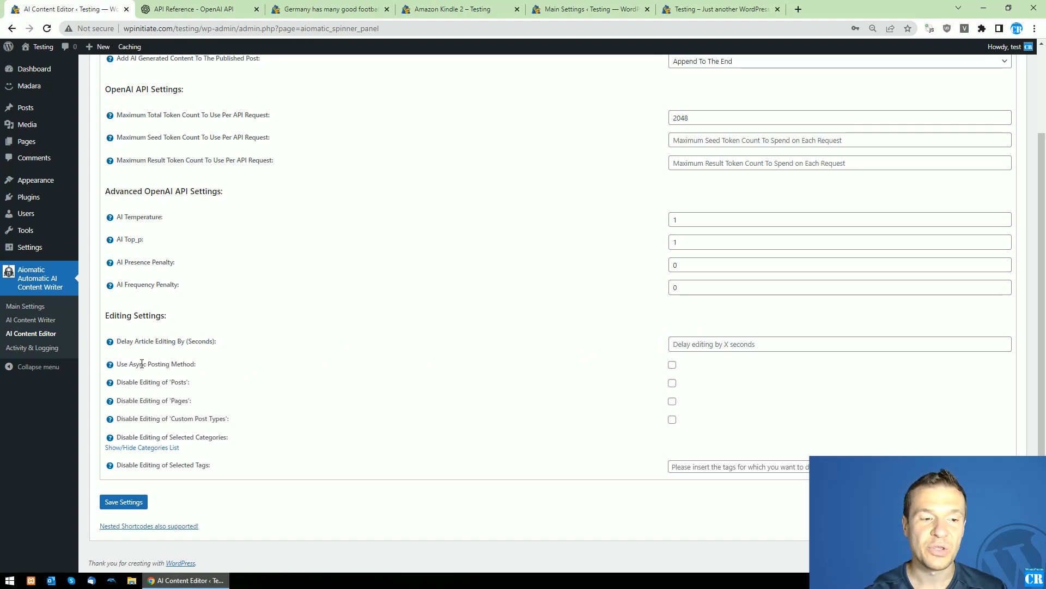
{"action": "left_click_drag", "start_coordinate": [131, 364], "coordinate": [196, 370]}
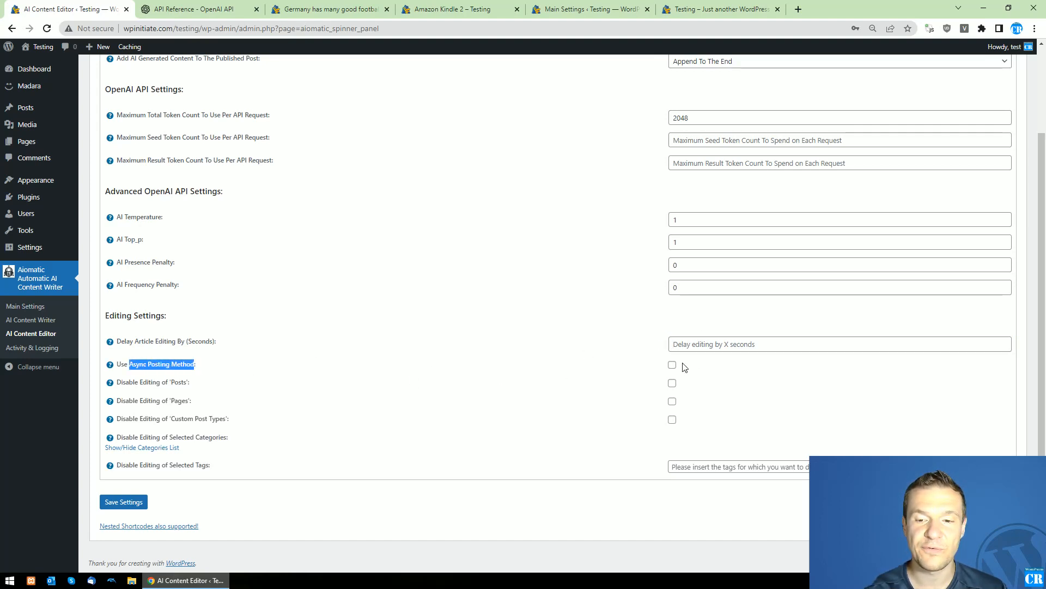
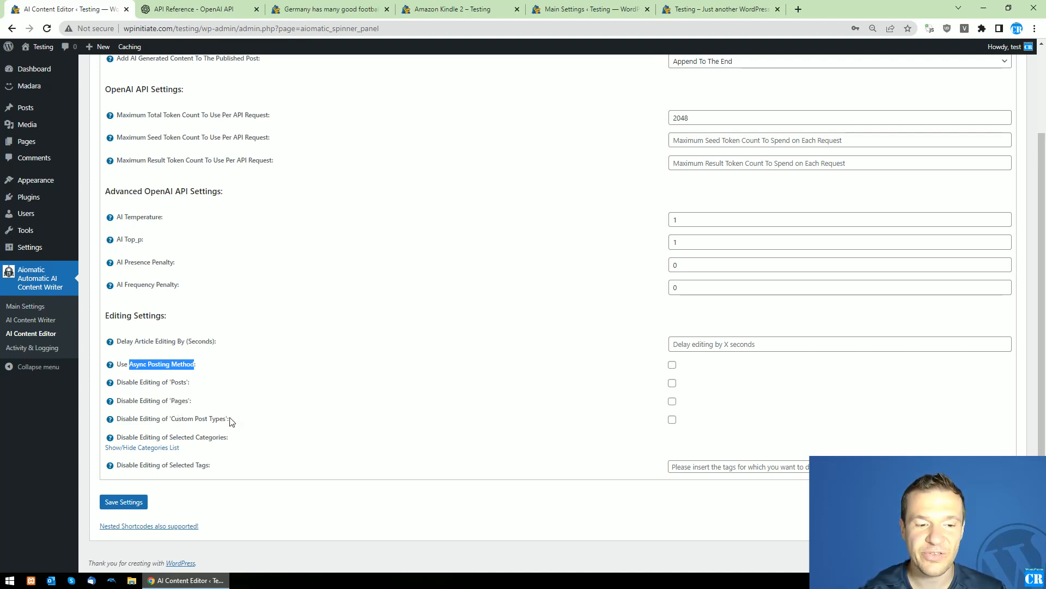
{"action": "left_click", "coordinate": [142, 452]}
{"action": "scroll", "coordinate": [185, 365], "scroll_direction": "down", "scroll_amount": 2}
{"action": "left_click", "coordinate": [171, 338]}
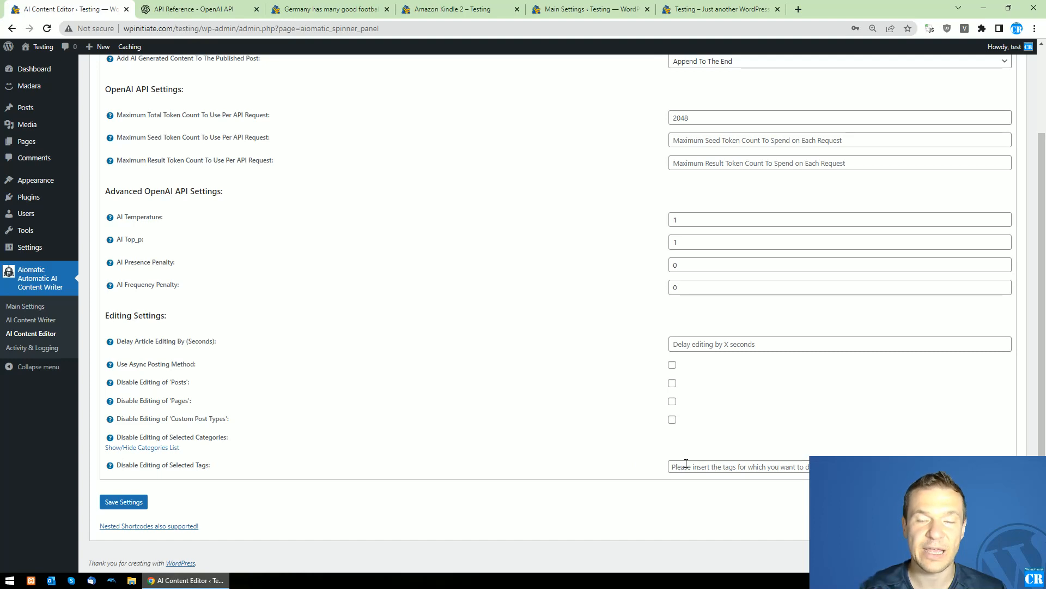
Save the Article Editor settings with the current configuration
{"action": "scroll", "coordinate": [464, 434], "scroll_direction": "up", "scroll_amount": 2}
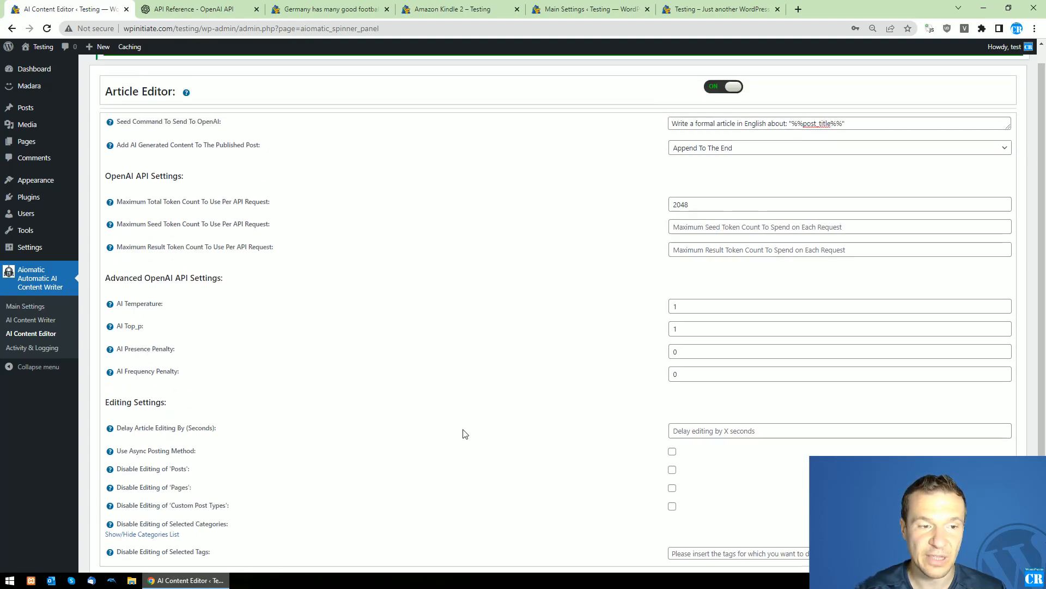
{"action": "scroll", "coordinate": [464, 433], "scroll_direction": "down", "scroll_amount": 3}
{"action": "left_click", "coordinate": [128, 502]}
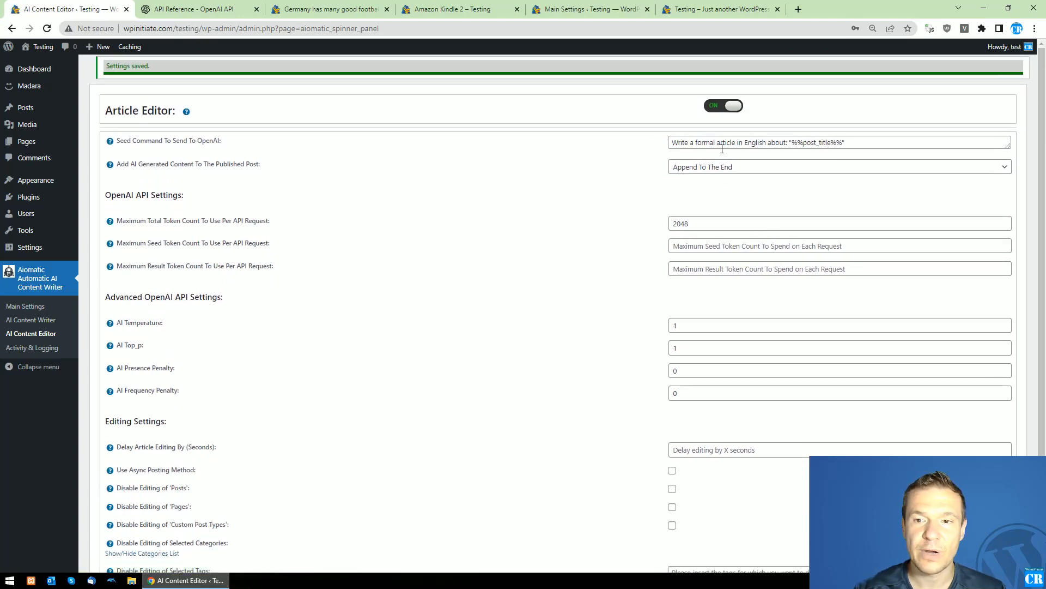
Change the seed command to 'Write a joking article in English about: "%%post_title%%"' and save the settings
{"action": "left_click_drag", "start_coordinate": [695, 141], "coordinate": [738, 143]}
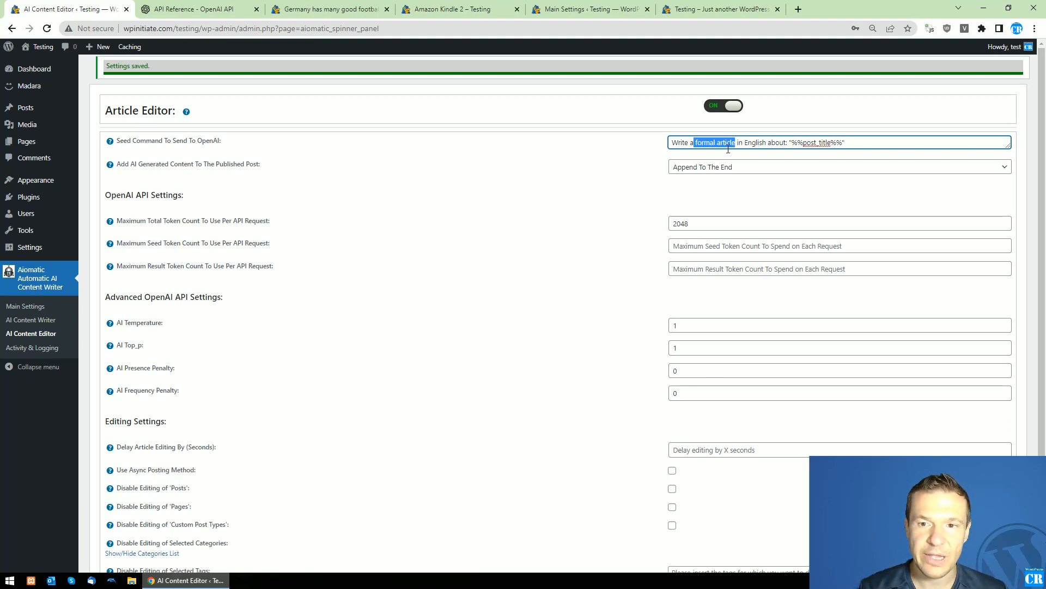
{"action": "type", "text": "joking arti"}
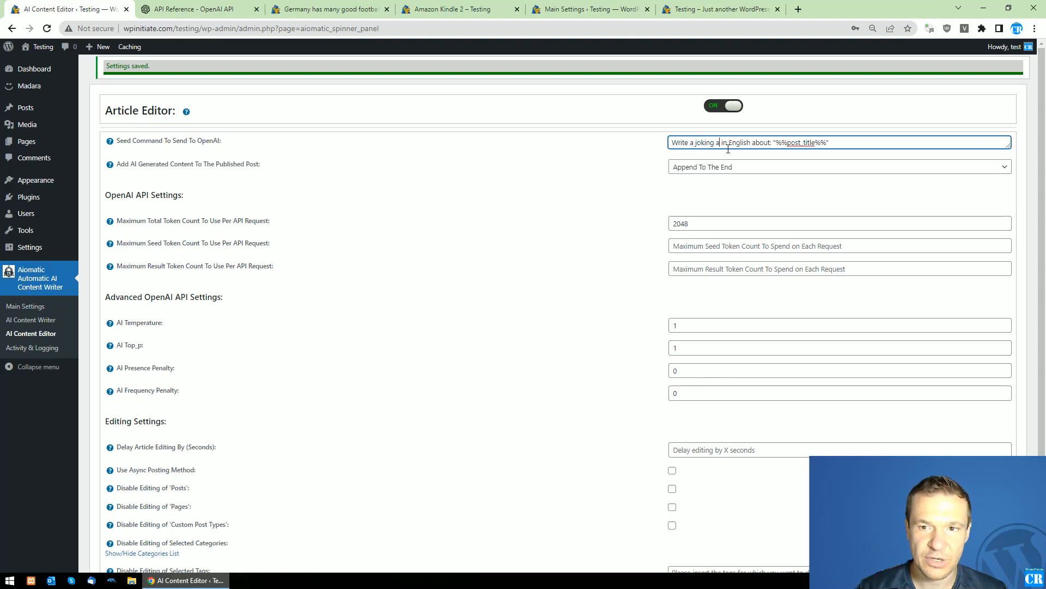
{"action": "type", "text": "cle"}
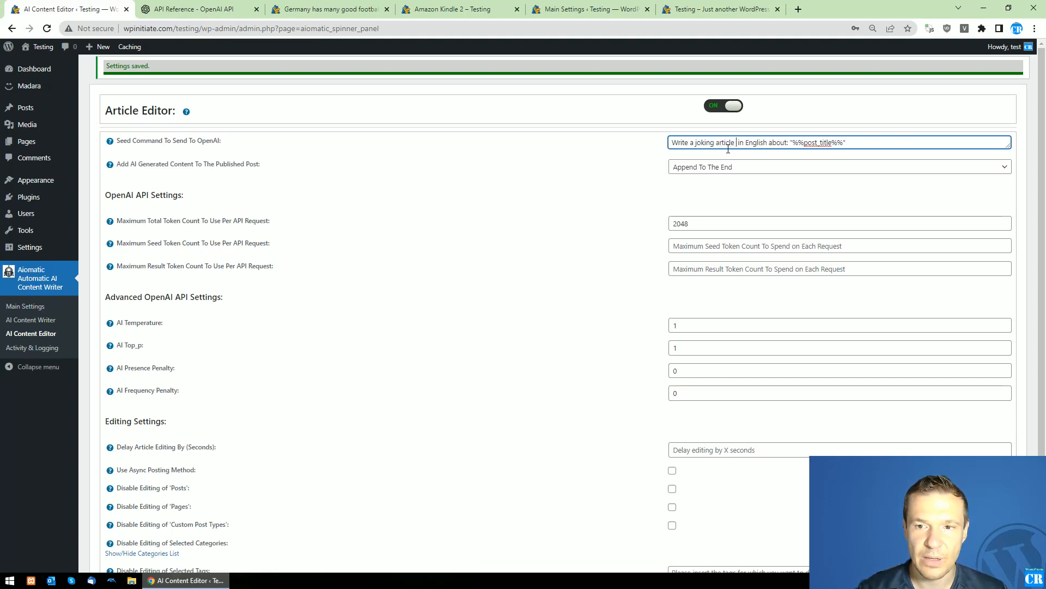
{"action": "key", "text": "BackSpace"}
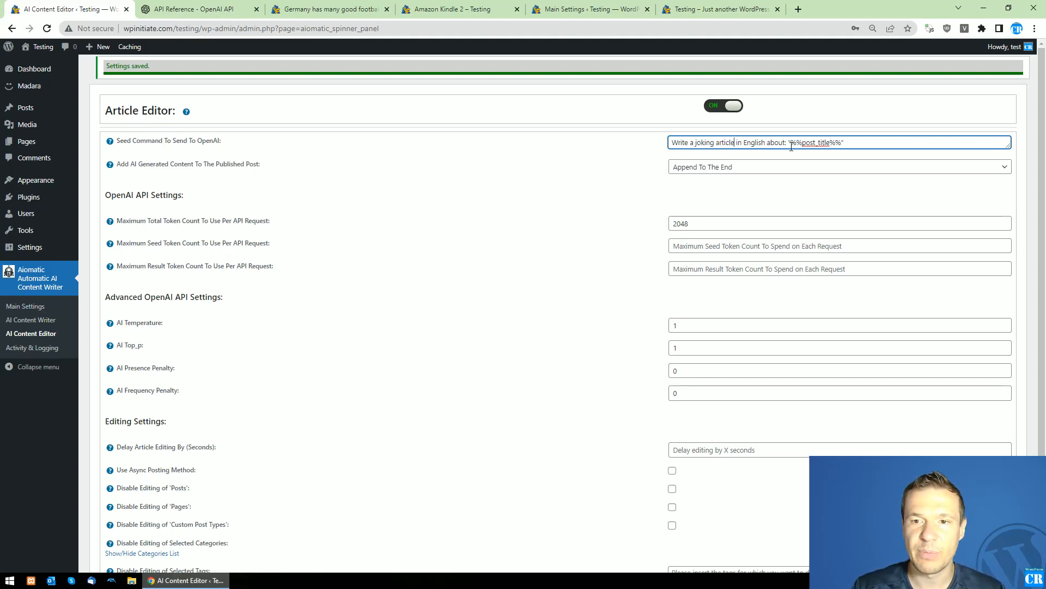
{"action": "scroll", "coordinate": [453, 367], "scroll_direction": "down", "scroll_amount": 2}
{"action": "left_click", "coordinate": [123, 502]}
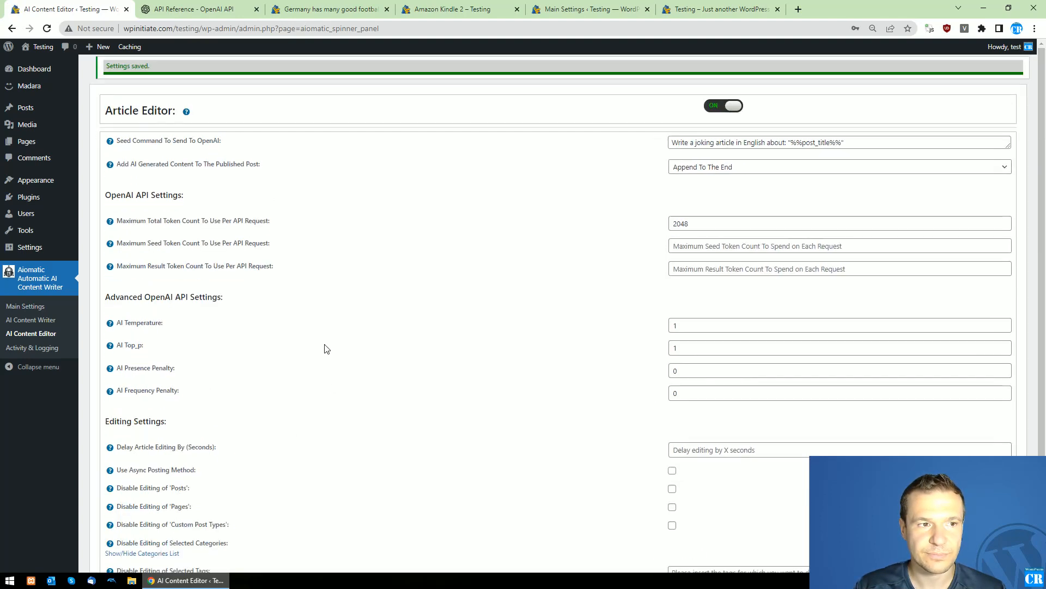
Create a new post in a separate browser tab and title it "Stan and Bran"
{"action": "mouse_move", "coordinate": [33, 109]}
{"action": "middle_click", "coordinate": [104, 124]}
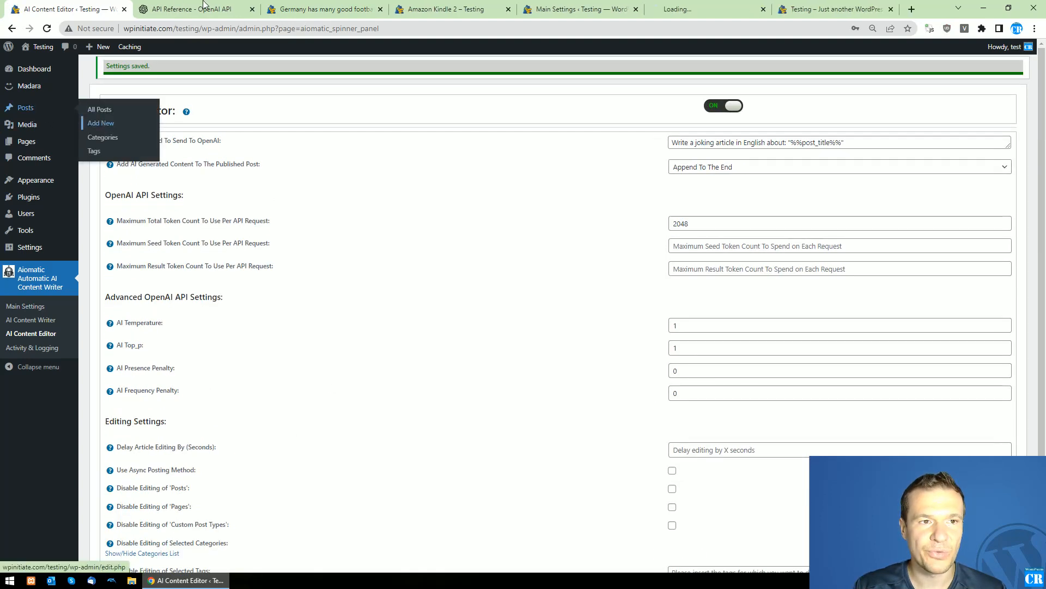
{"action": "left_click", "coordinate": [687, 9]}
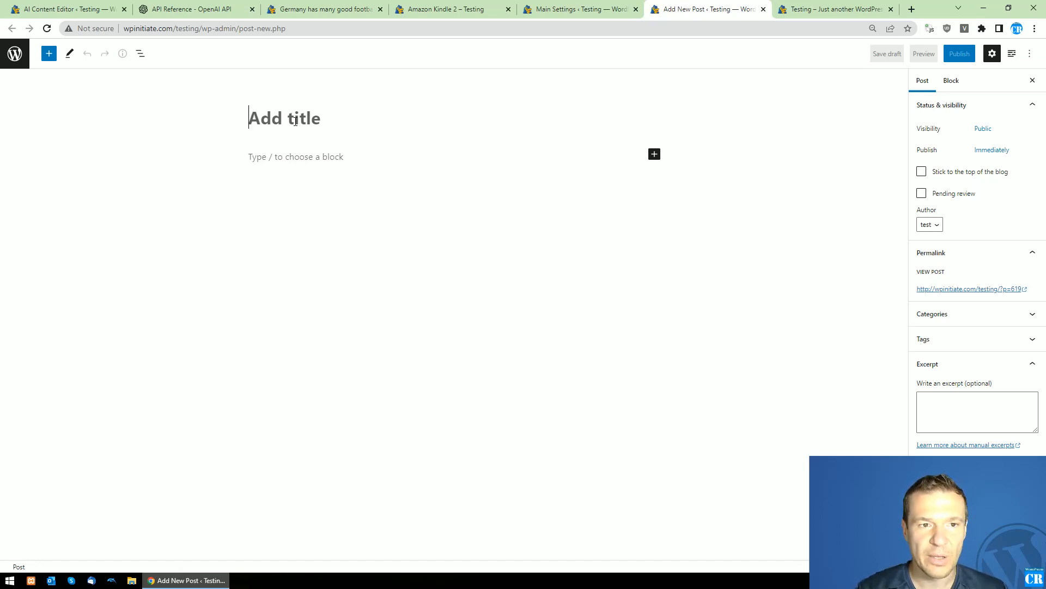
{"action": "type", "text": "Stand and"}
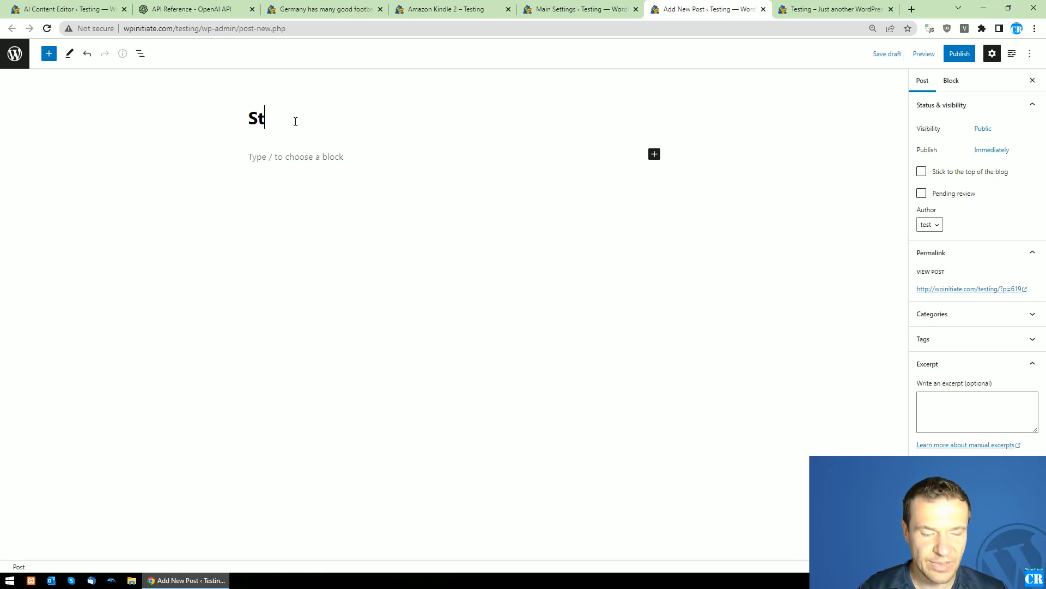
{"action": "key", "text": "BackSpace"}
{"action": "key", "text": "BackSpace"}
{"action": "key", "text": "BackSpace"}
{"action": "key", "text": "BackSpace"}
{"action": "key", "text": "BackSpace"}
{"action": "key", "text": "BackSpace"}
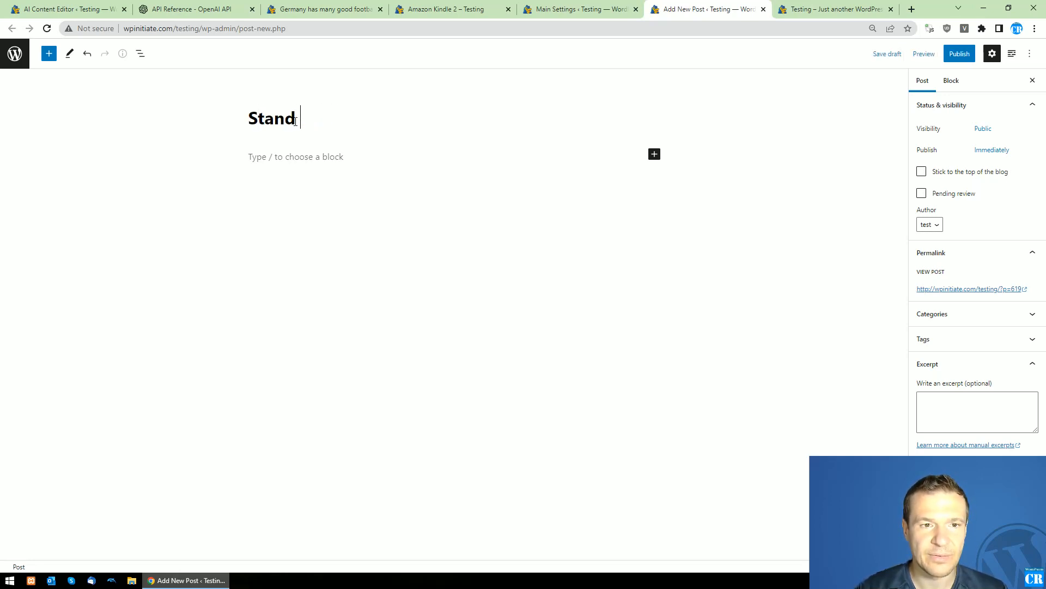
{"action": "type", "text": "and Bran"}
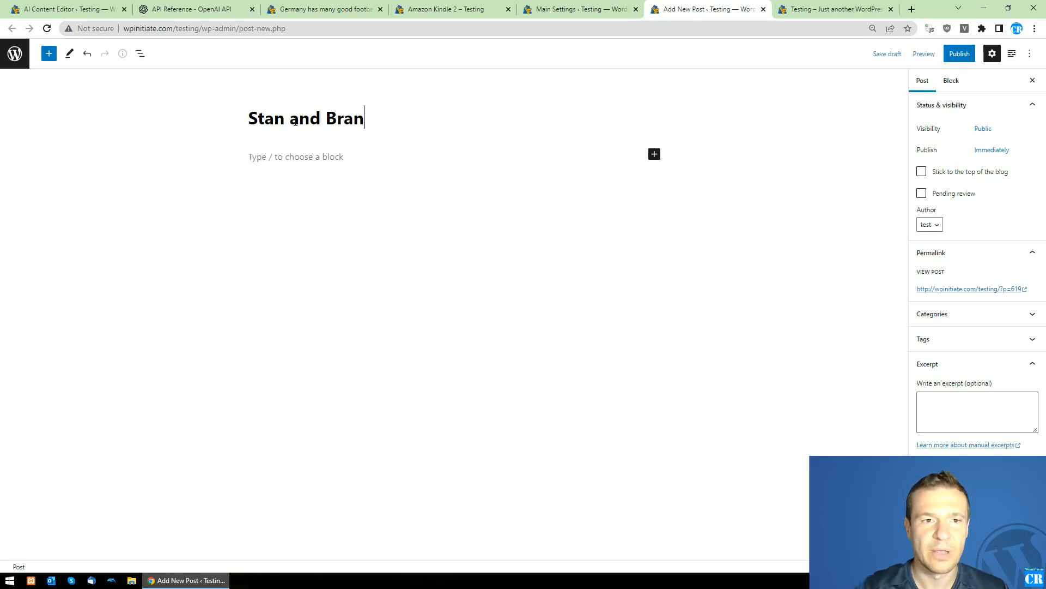
Review the saved seed command on the AI Content Editor page and return to the "Stan and Bran" draft
{"action": "left_click", "coordinate": [605, 8]}
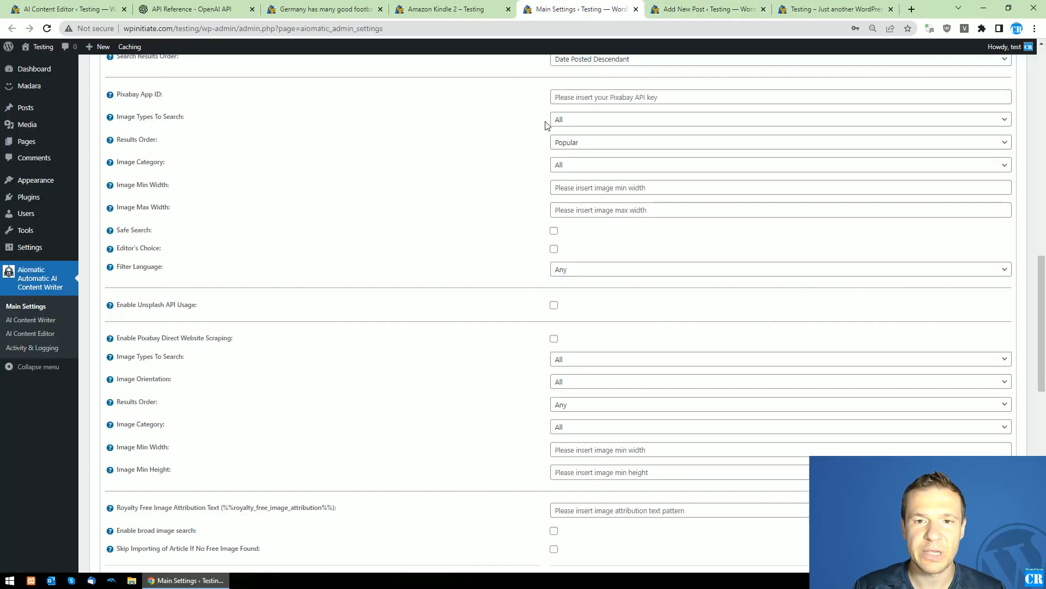
{"action": "left_click", "coordinate": [442, 9]}
{"action": "left_click", "coordinate": [196, 9]}
{"action": "left_click", "coordinate": [66, 9]}
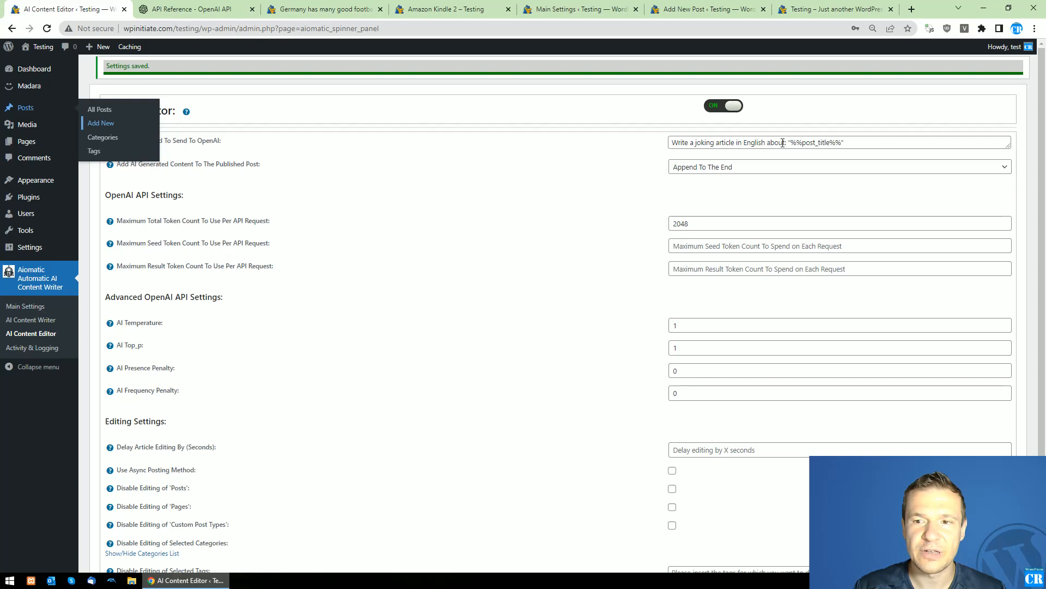
{"action": "left_click", "coordinate": [704, 9]}
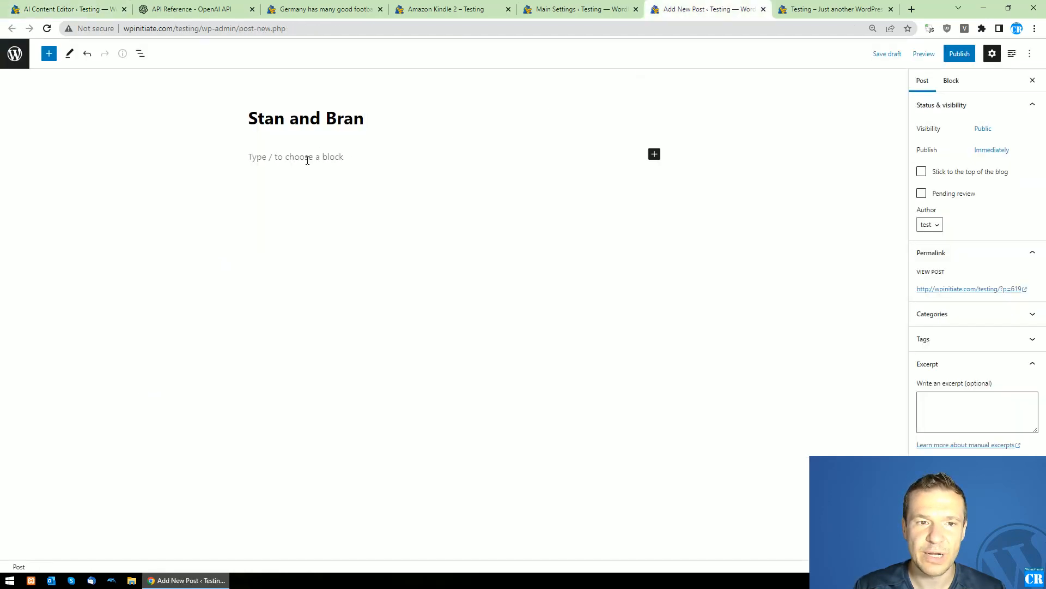
Add the paragraph "YouTube video embed... something else;" to the post body and publish the post
{"action": "left_click", "coordinate": [307, 158]}
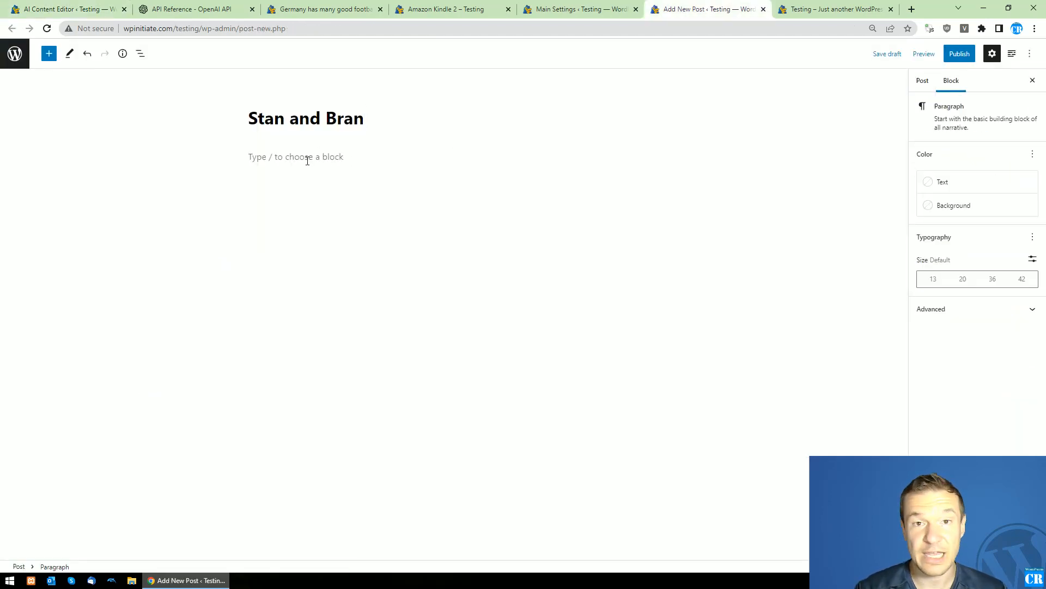
{"action": "type", "text": "Y"}
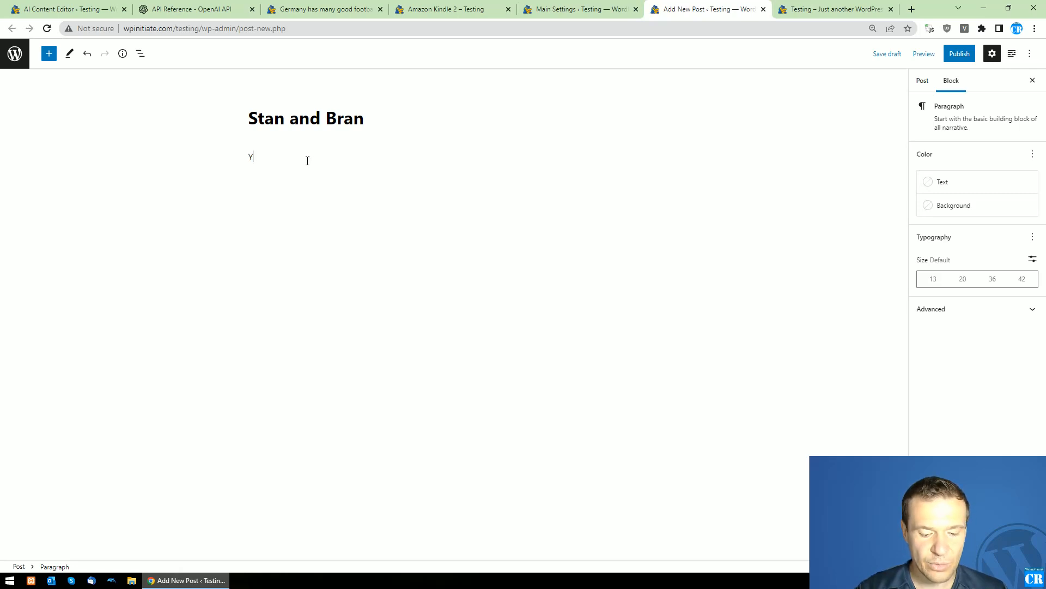
{"action": "type", "text": "ouTube vide em"}
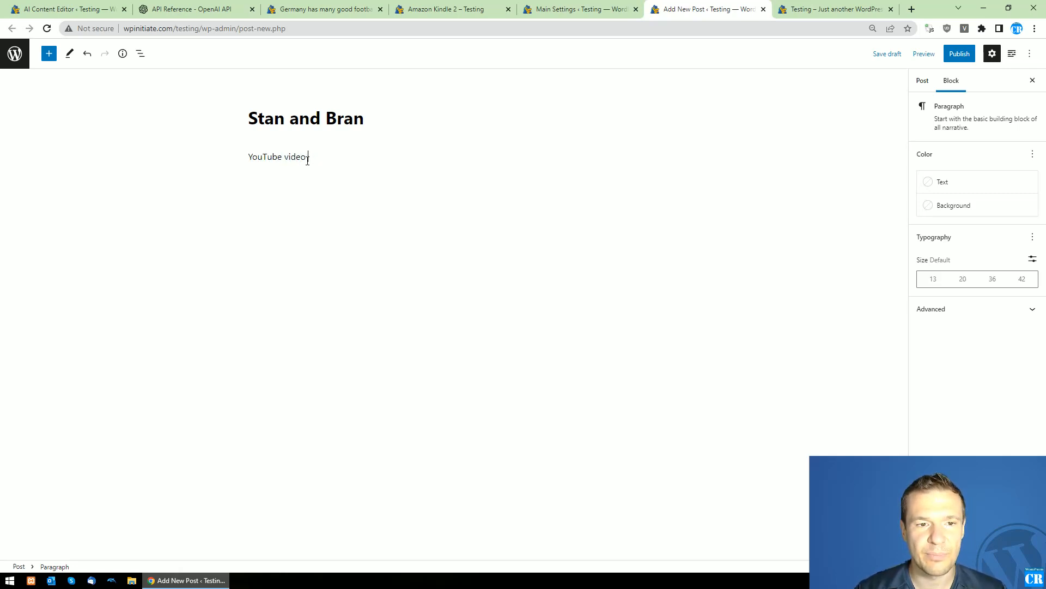
{"action": "type", "text": "embed... something else;"}
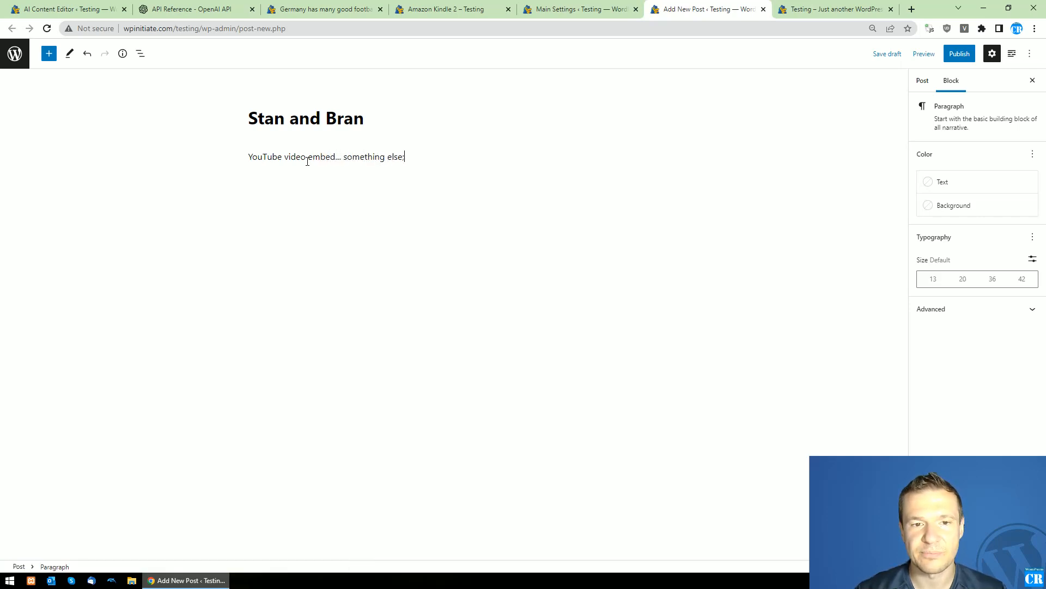
{"action": "key", "text": "Return"}
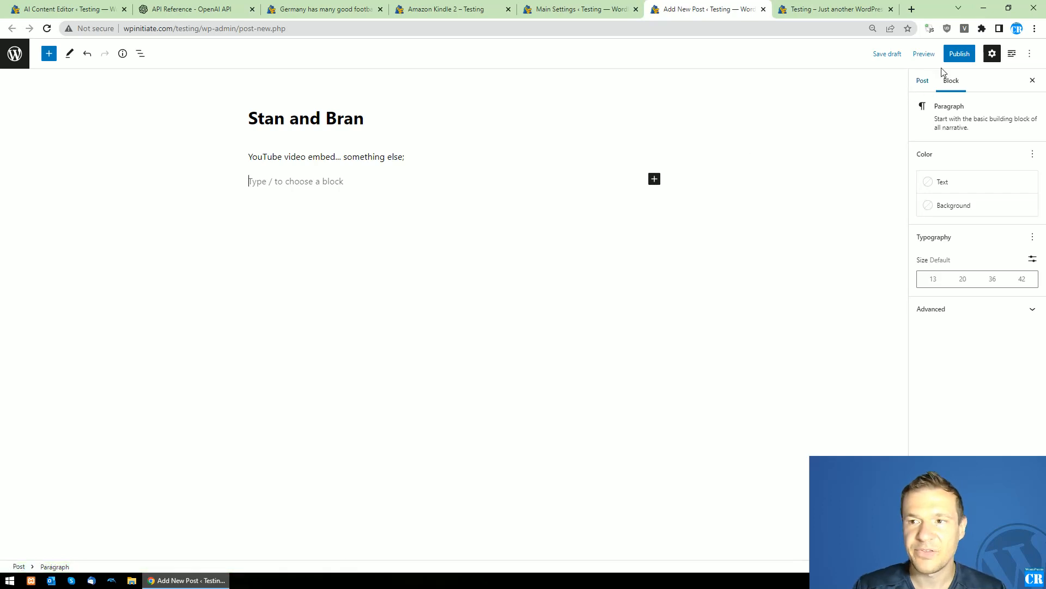
{"action": "left_click", "coordinate": [958, 57]}
{"action": "left_click", "coordinate": [957, 59]}
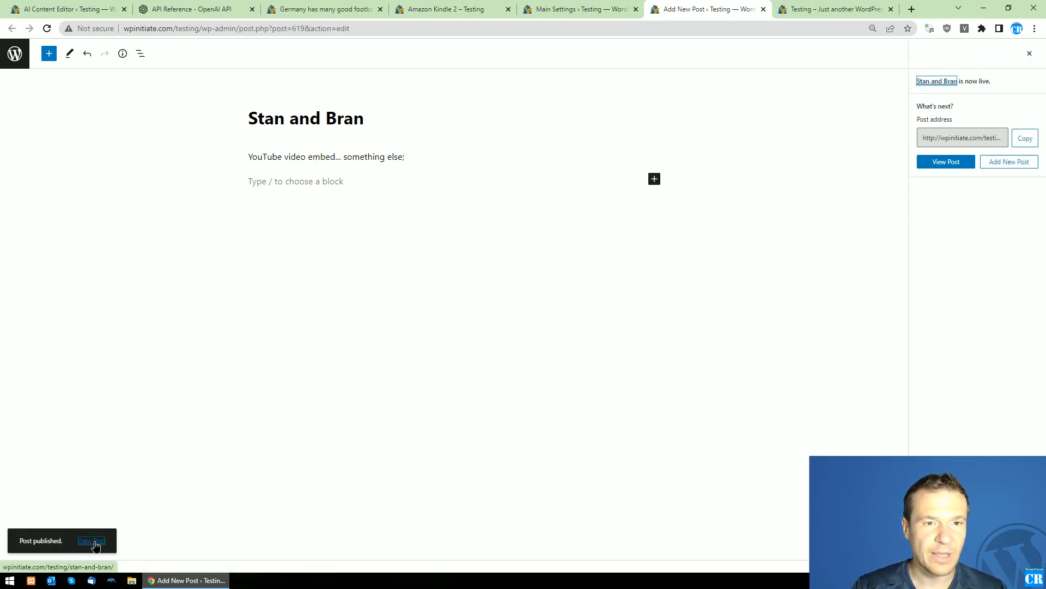
Open the published "Stan and Bran" post in a separate browser tab and reload it to check for AI content
{"action": "left_click", "coordinate": [92, 542], "text": "ctrl"}
{"action": "left_click", "coordinate": [712, 9]}
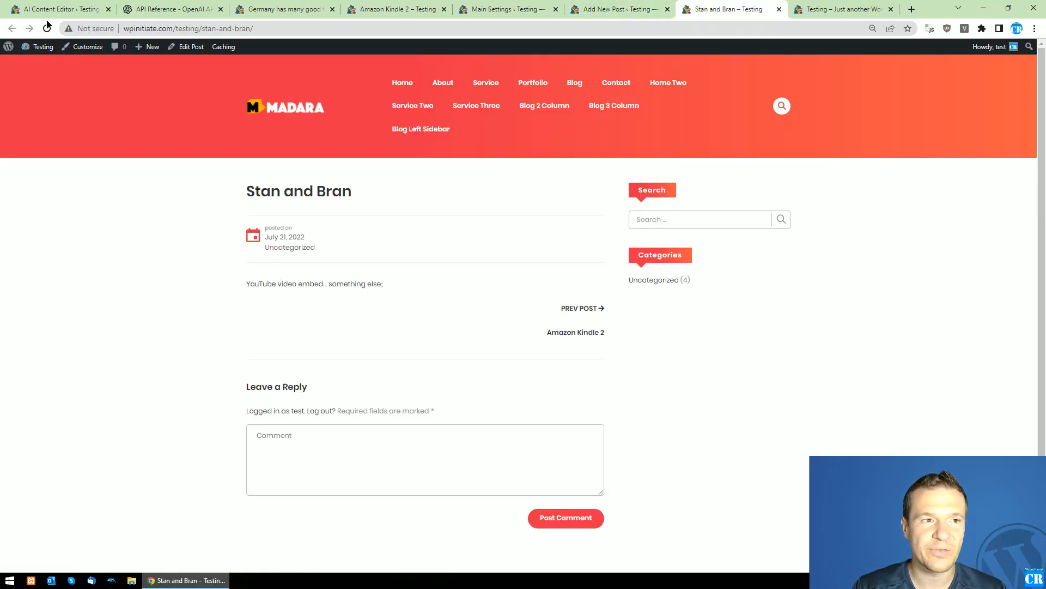
{"action": "left_click", "coordinate": [47, 28]}
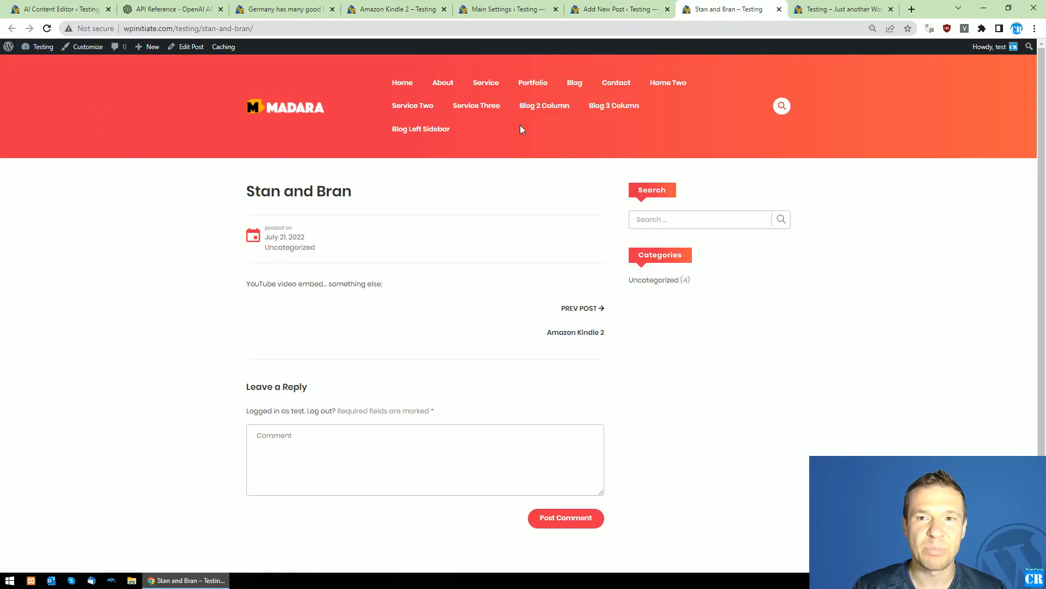
Open Aiomatic's Activity & Logging page in a separate browser tab and check the running rules and activity log
{"action": "left_click", "coordinate": [410, 7]}
{"action": "left_click", "coordinate": [281, 5]}
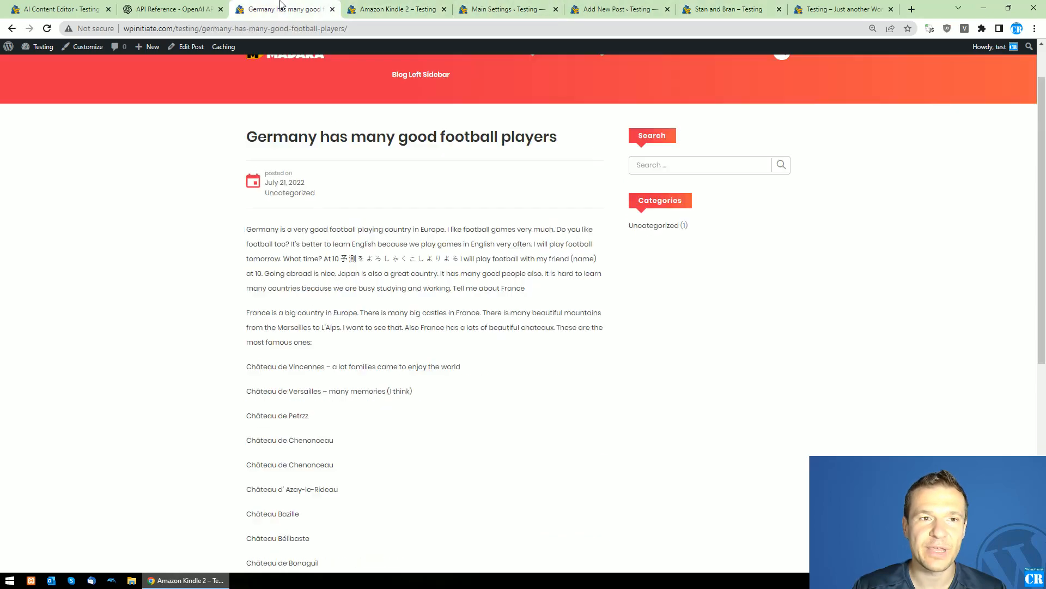
{"action": "left_click", "coordinate": [54, 9]}
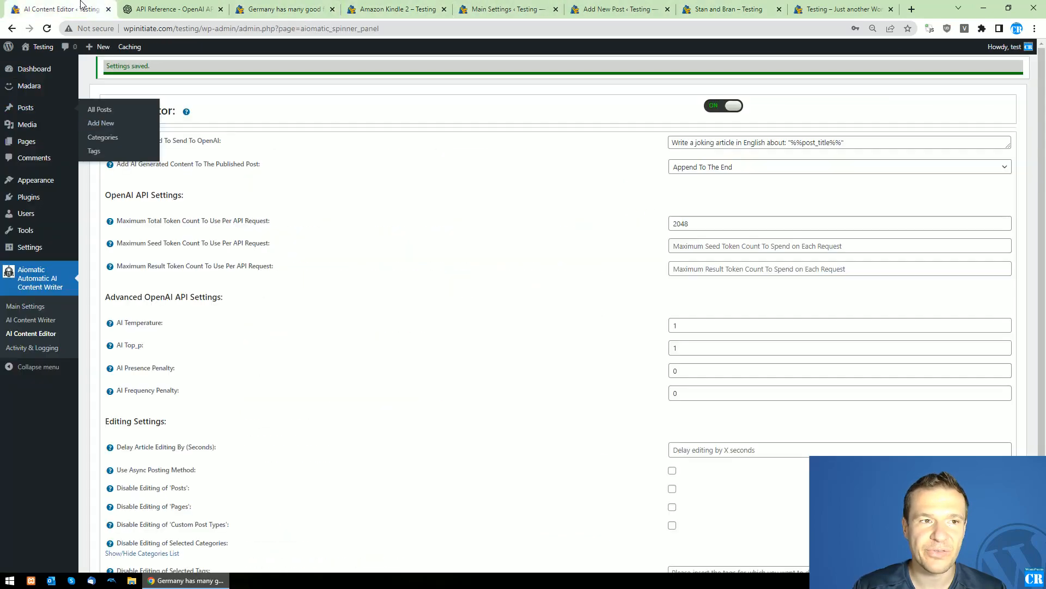
{"action": "middle_click", "coordinate": [32, 348]}
{"action": "left_click", "coordinate": [157, 6]}
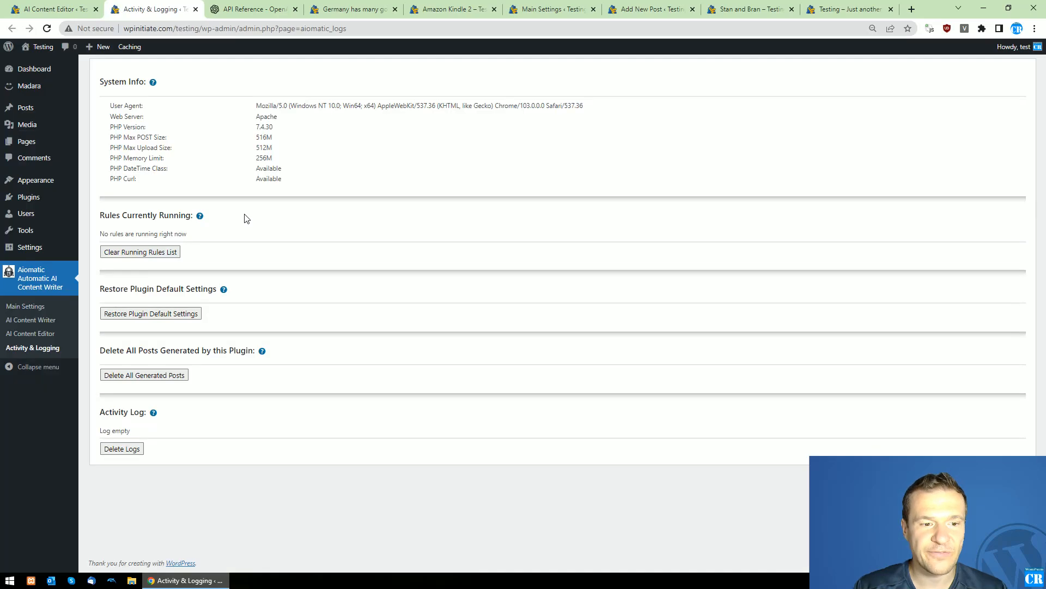
Return to the published "Stan and Bran" post and examine the AI-written text below the original paragraph
{"action": "left_click", "coordinate": [57, 7]}
{"action": "left_click", "coordinate": [735, 6]}
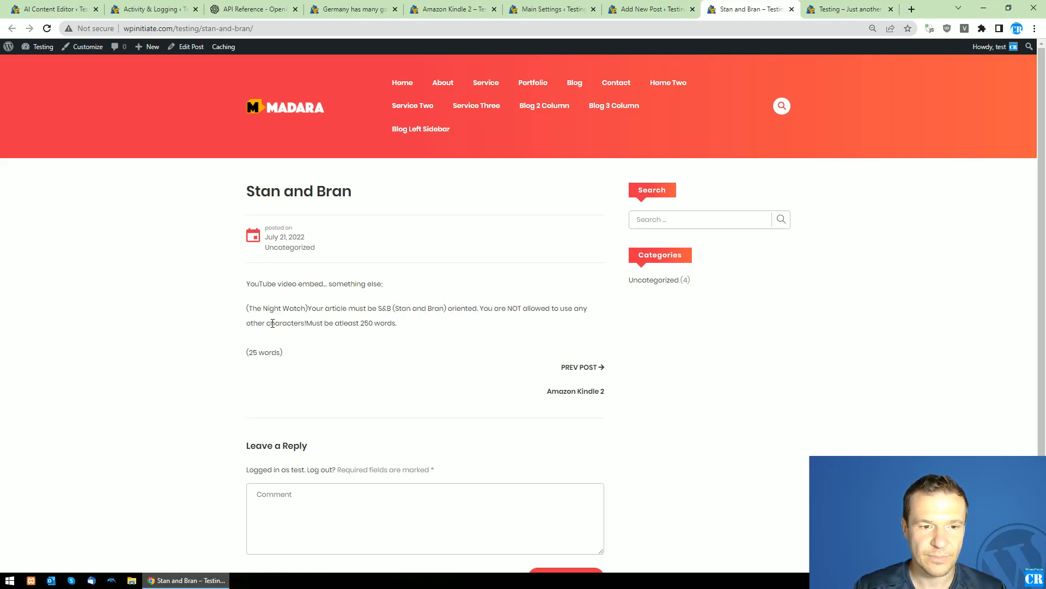
{"action": "left_click_drag", "start_coordinate": [395, 322], "coordinate": [247, 310]}
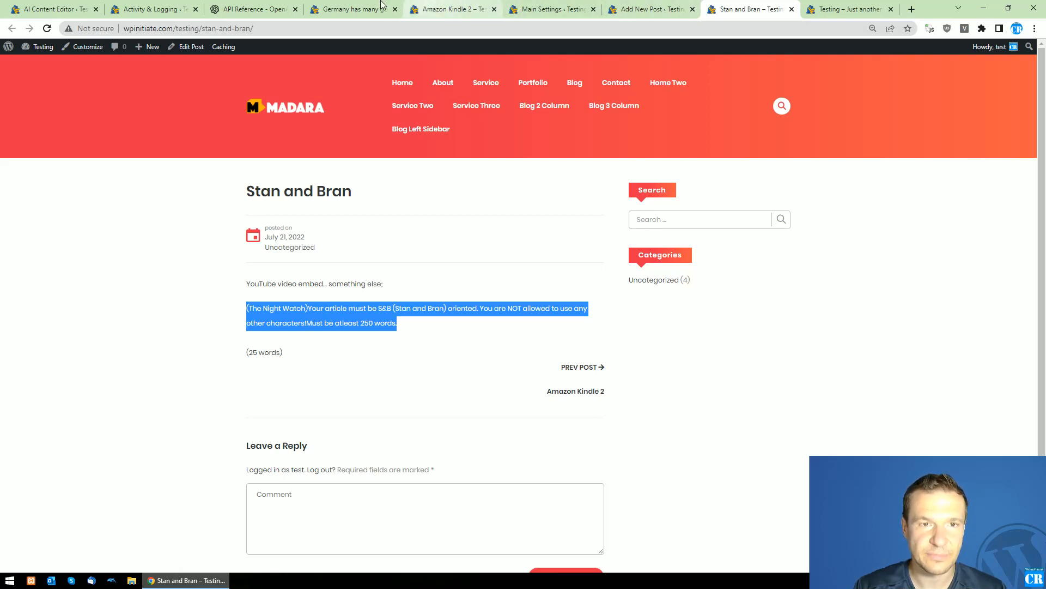
Examine the Article Editor's seed and result token limits, advanced API settings and editing settings
{"action": "left_click", "coordinate": [152, 9]}
{"action": "left_click", "coordinate": [33, 5]}
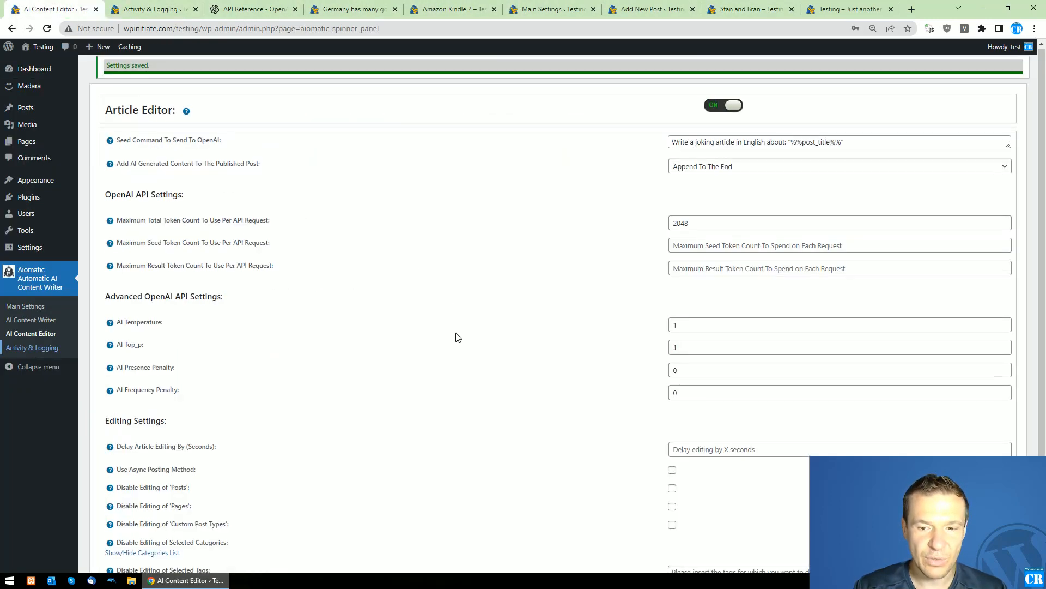
{"action": "scroll", "coordinate": [456, 336], "scroll_direction": "down", "scroll_amount": 2}
{"action": "scroll", "coordinate": [458, 337], "scroll_direction": "up", "scroll_amount": 1}
{"action": "scroll", "coordinate": [457, 337], "scroll_direction": "up", "scroll_amount": 1}
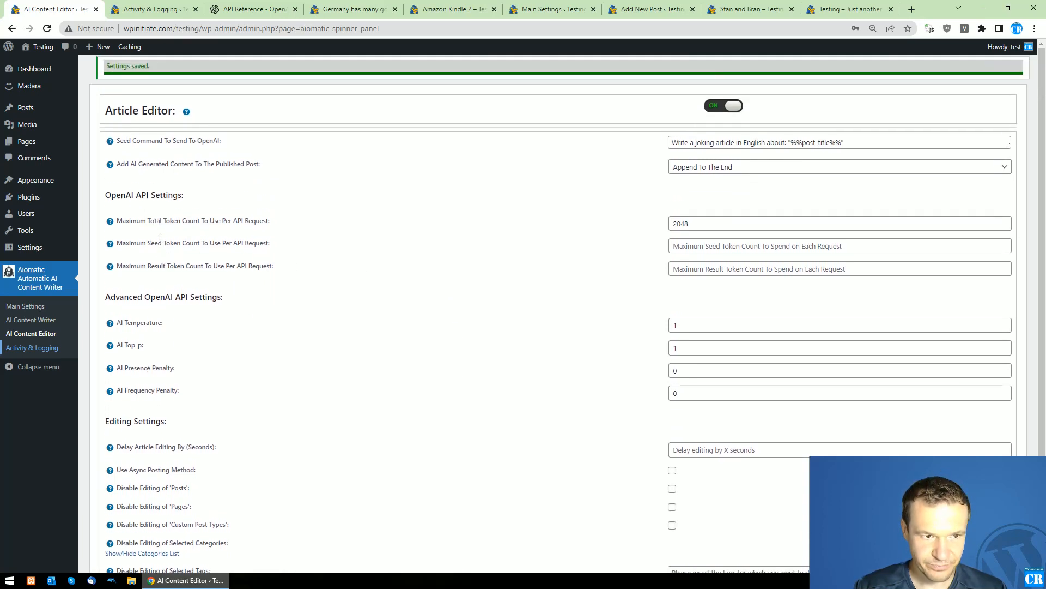
{"action": "left_click_drag", "start_coordinate": [175, 242], "coordinate": [242, 243]}
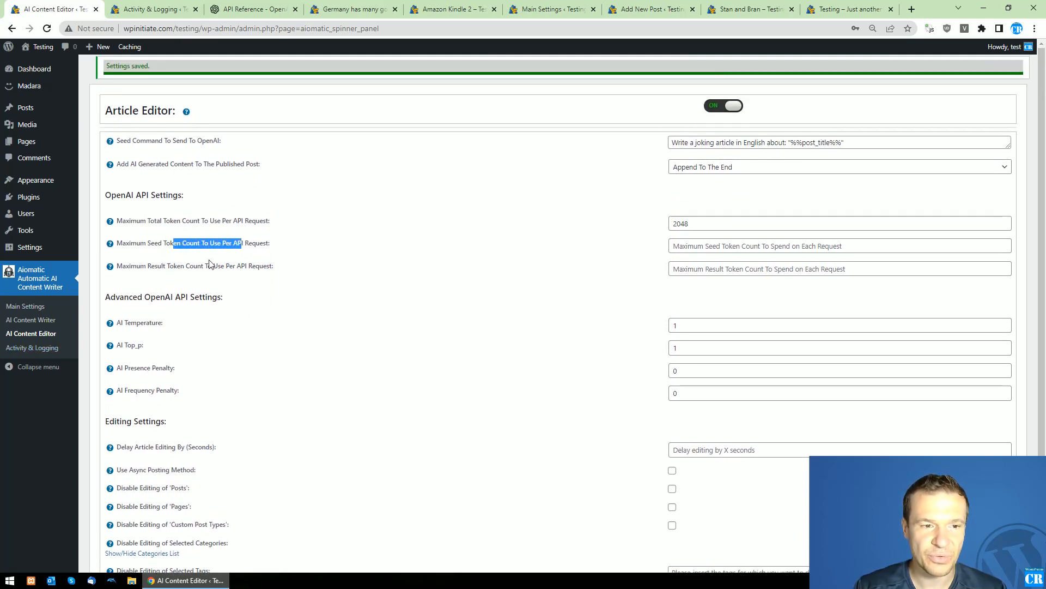
{"action": "left_click_drag", "start_coordinate": [146, 266], "coordinate": [283, 267]}
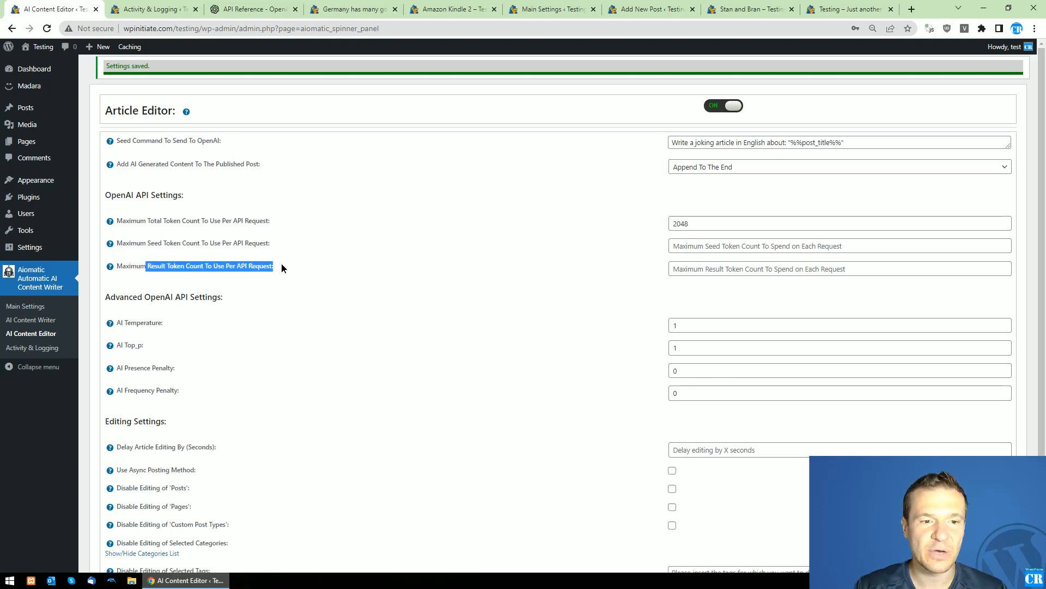
{"action": "left_click", "coordinate": [743, 267]}
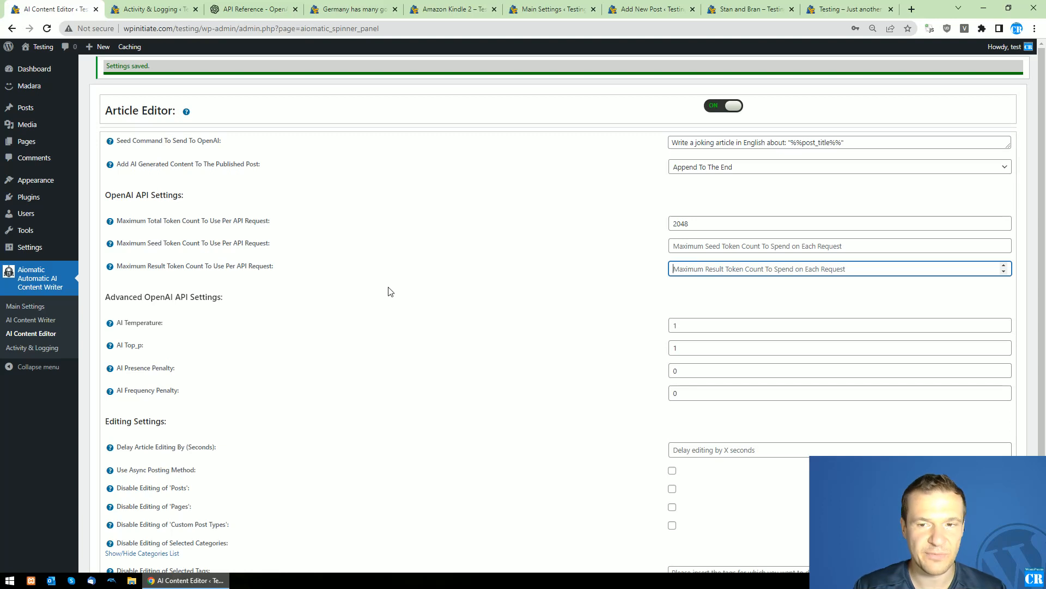
{"action": "scroll", "coordinate": [387, 297], "scroll_direction": "down", "scroll_amount": 3}
{"action": "scroll", "coordinate": [381, 301], "scroll_direction": "up", "scroll_amount": 3}
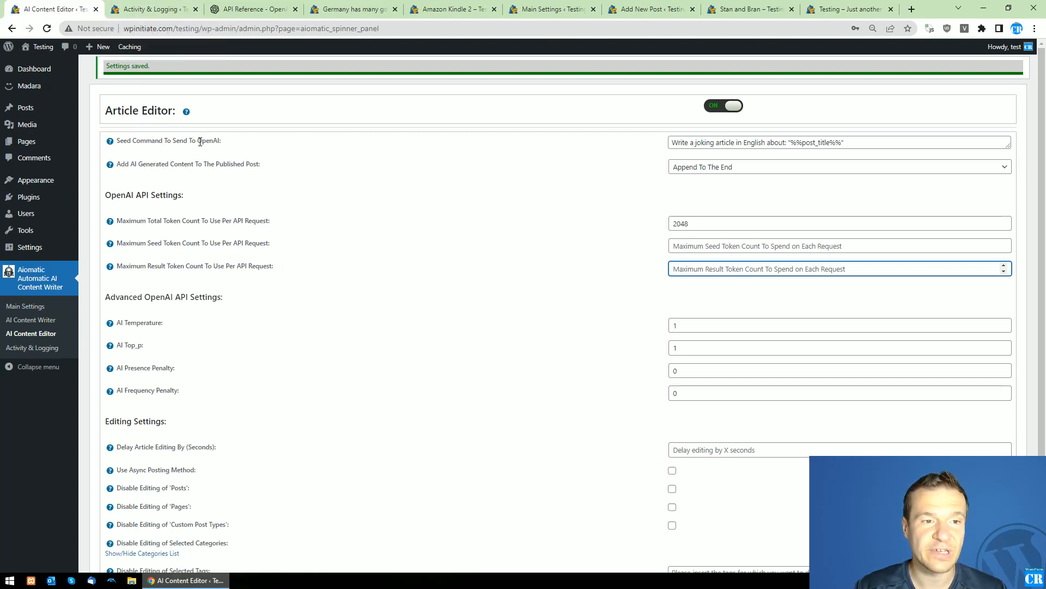
{"action": "scroll", "coordinate": [231, 250], "scroll_direction": "down", "scroll_amount": 2}
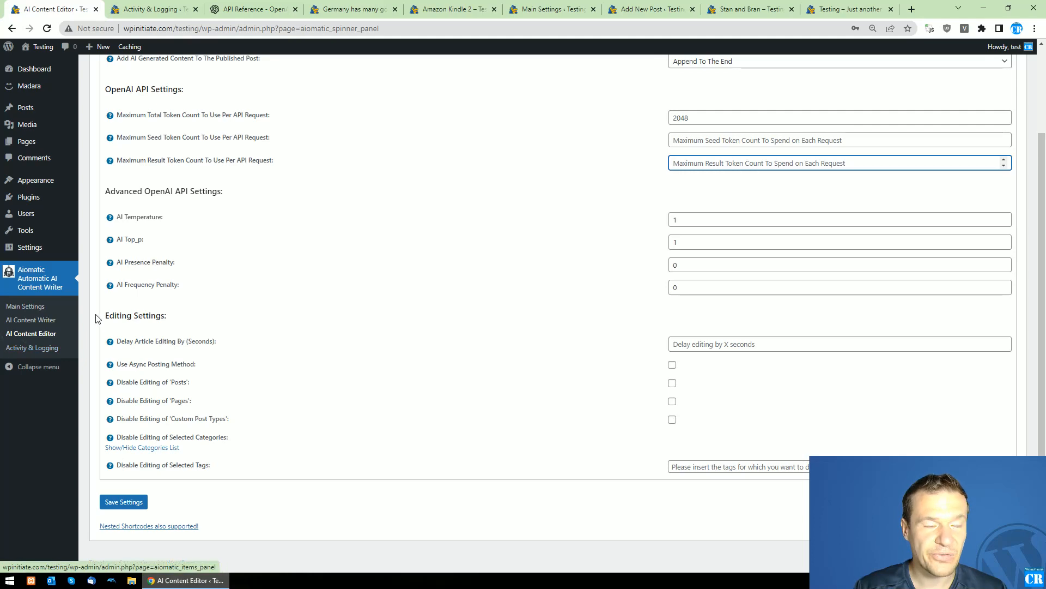
Copy the [aiomatic-article] shortcode from the available shortcodes listed at the end of Aiomatic's Main Settings
{"action": "left_click", "coordinate": [33, 308]}
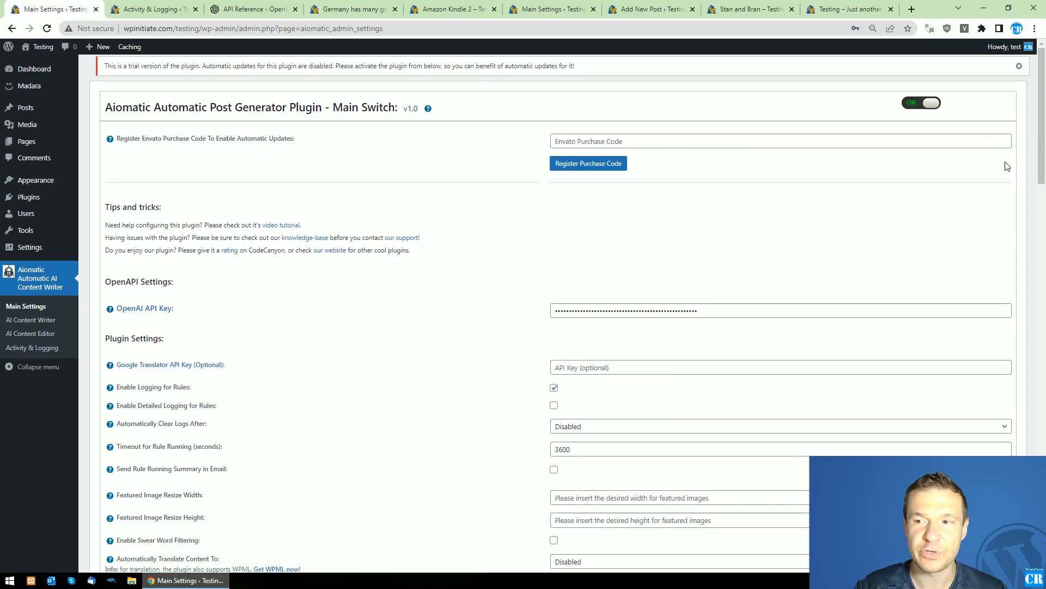
{"action": "scroll", "coordinate": [441, 473], "scroll_direction": "down", "scroll_amount": 20}
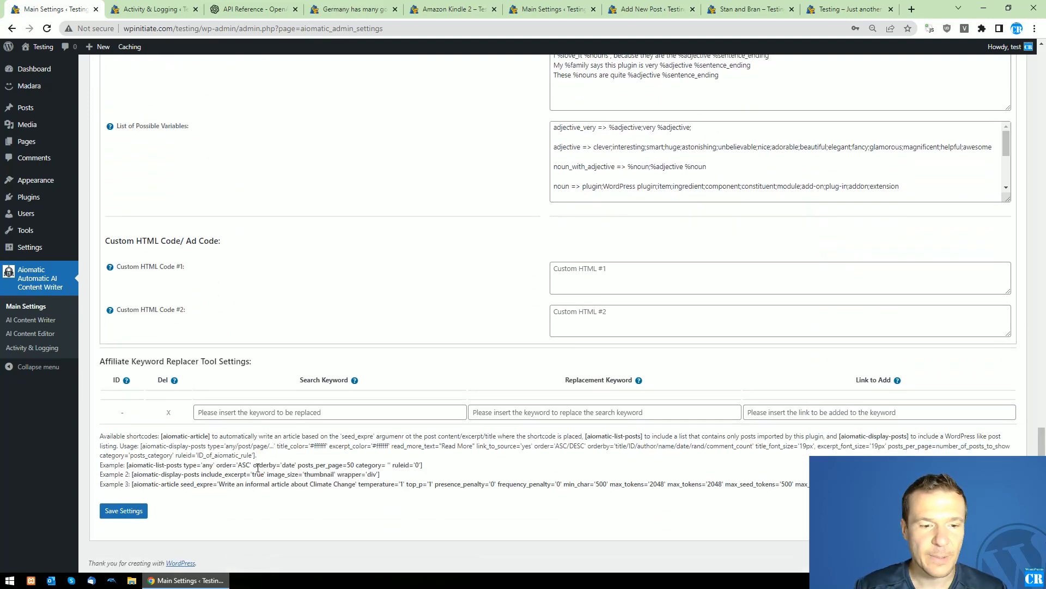
{"action": "left_click_drag", "start_coordinate": [161, 436], "coordinate": [210, 436]}
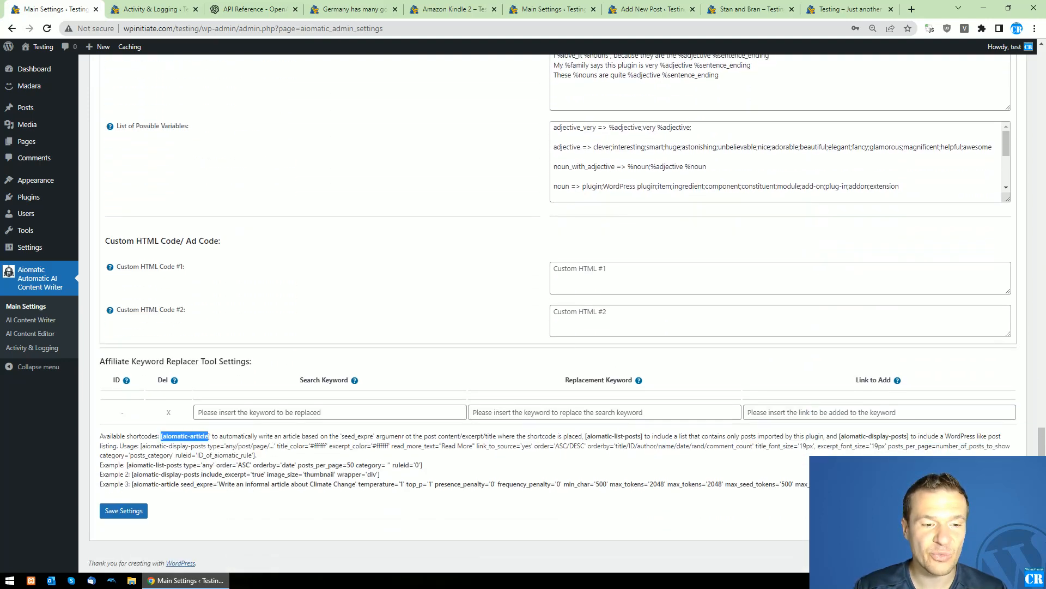
{"action": "right_click", "coordinate": [182, 437]}
{"action": "left_click", "coordinate": [192, 442]}
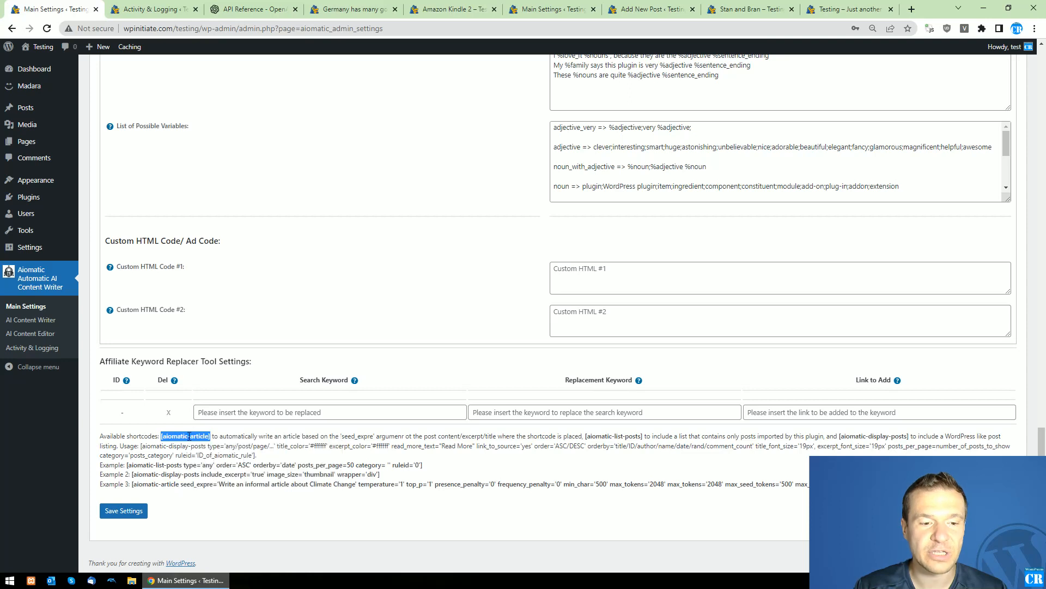
Open the posts list and the AI Content Editor in separate browser tabs, switch the Article Editor off and save
{"action": "middle_click", "coordinate": [24, 111]}
{"action": "left_click", "coordinate": [138, 7]}
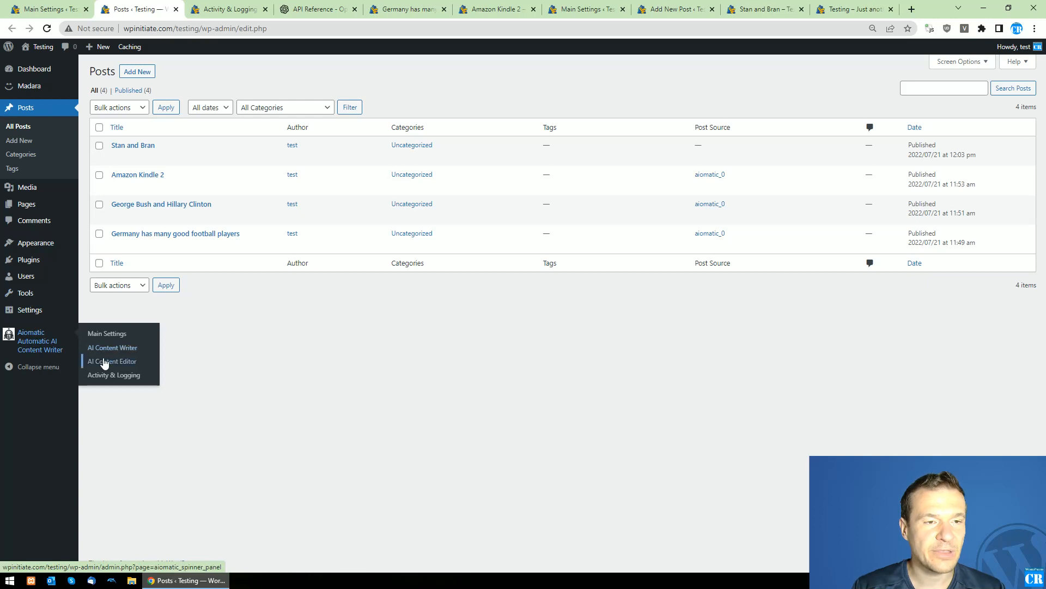
{"action": "middle_click", "coordinate": [102, 361]}
{"action": "left_click", "coordinate": [221, 7]}
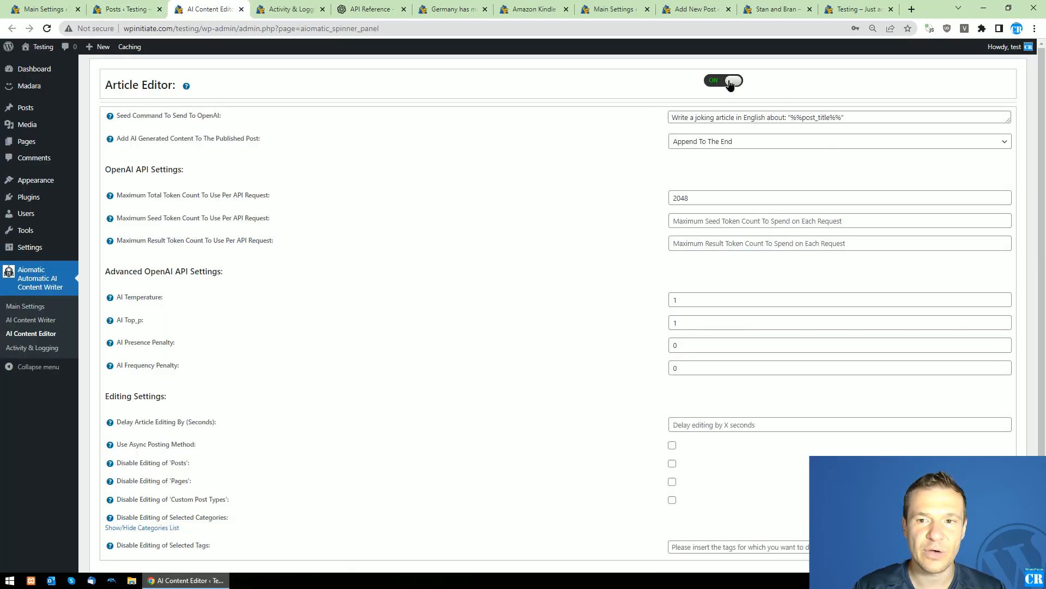
{"action": "scroll", "coordinate": [1004, 306], "scroll_direction": "down", "scroll_amount": 2}
{"action": "left_click", "coordinate": [125, 502]}
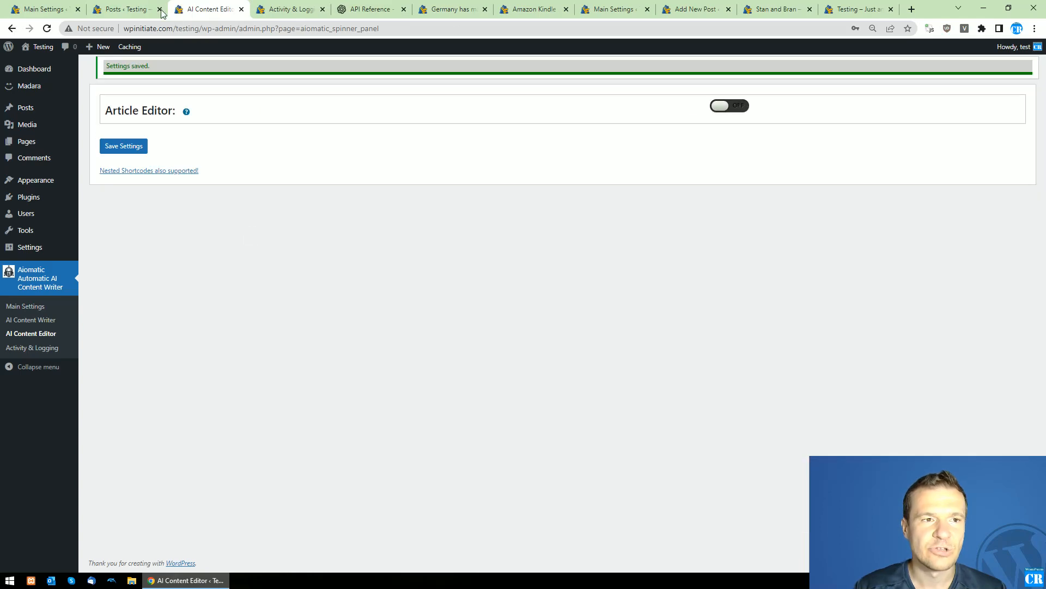
Create a new post from the posts list and title it "Working hard on WordPress plugins"
{"action": "left_click", "coordinate": [125, 8]}
{"action": "left_click", "coordinate": [137, 72]}
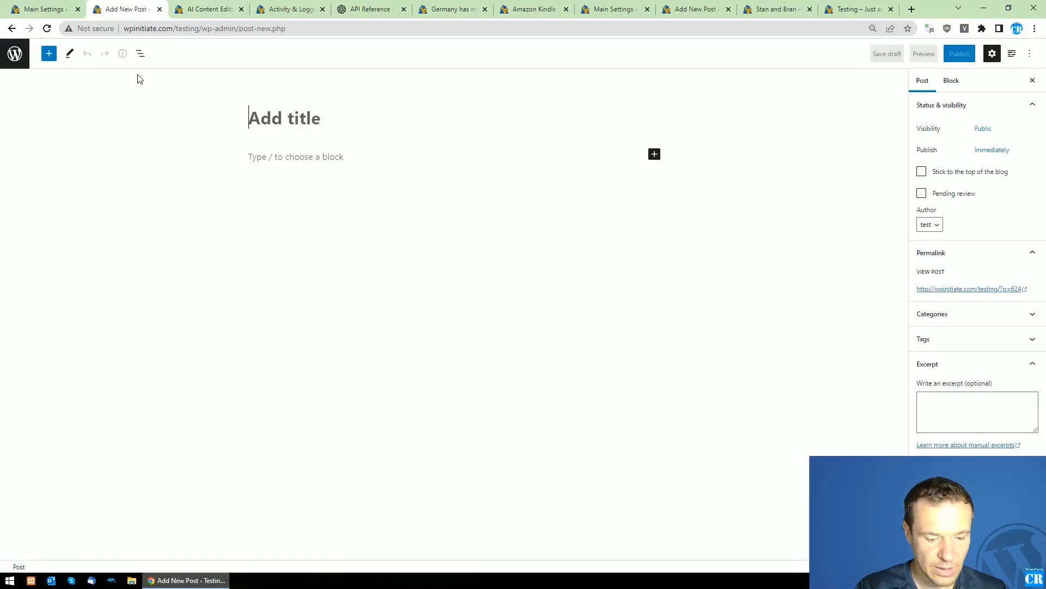
{"action": "type", "text": "Working hard "}
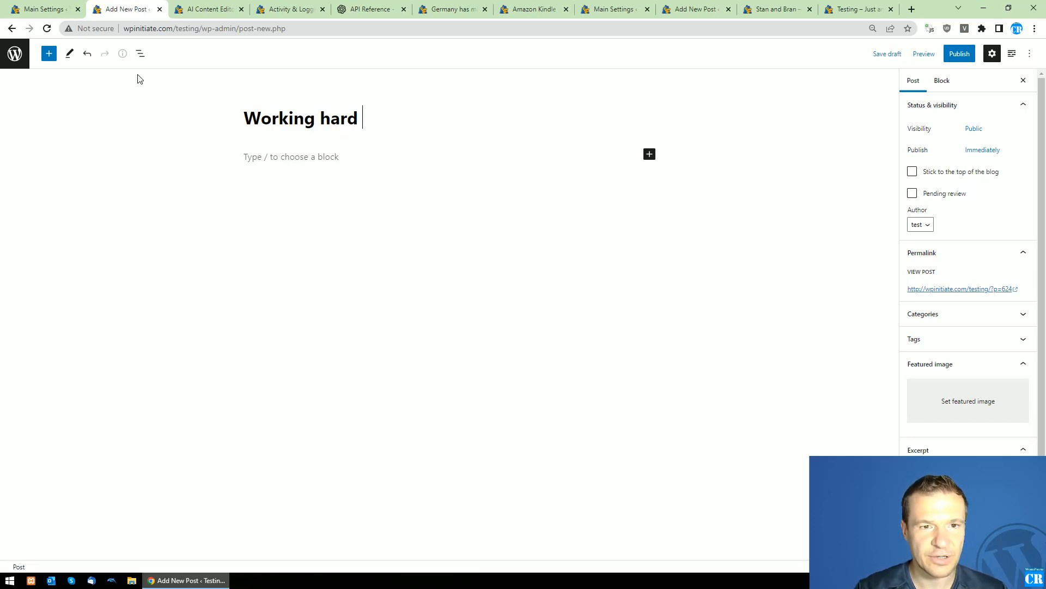
{"action": "type", "text": "on WordPress plugins"}
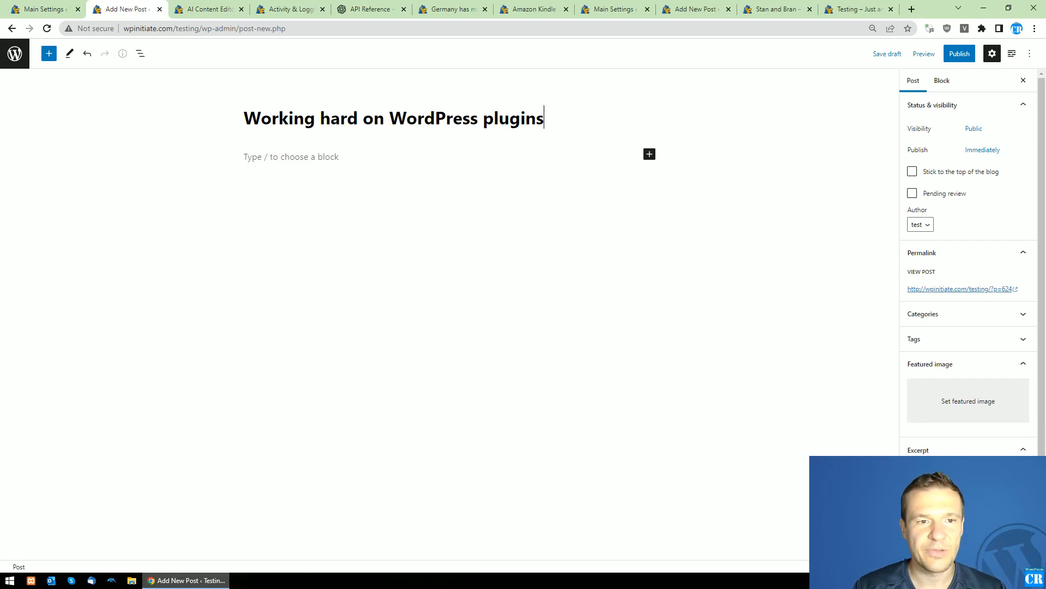
Paste the copied [aiomatic-article] shortcode into the post body and publish the post
{"action": "left_click", "coordinate": [271, 156]}
{"action": "key", "text": "ctrl+v"}
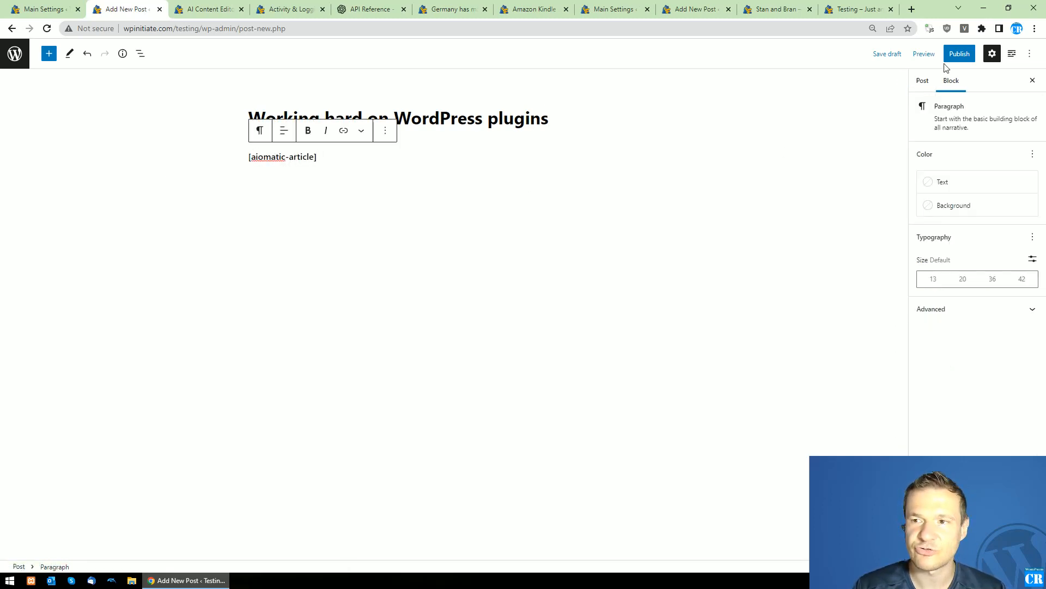
{"action": "left_click", "coordinate": [957, 54]}
{"action": "left_click", "coordinate": [956, 54]}
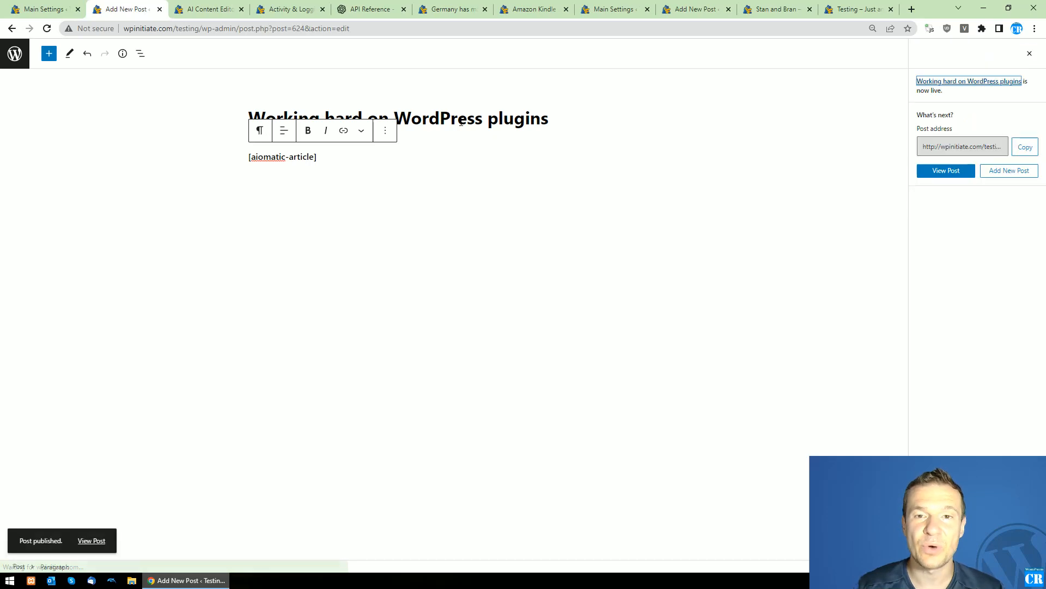
Open the published post on the site and read through the article generated by the shortcode
{"action": "left_click", "coordinate": [91, 541]}
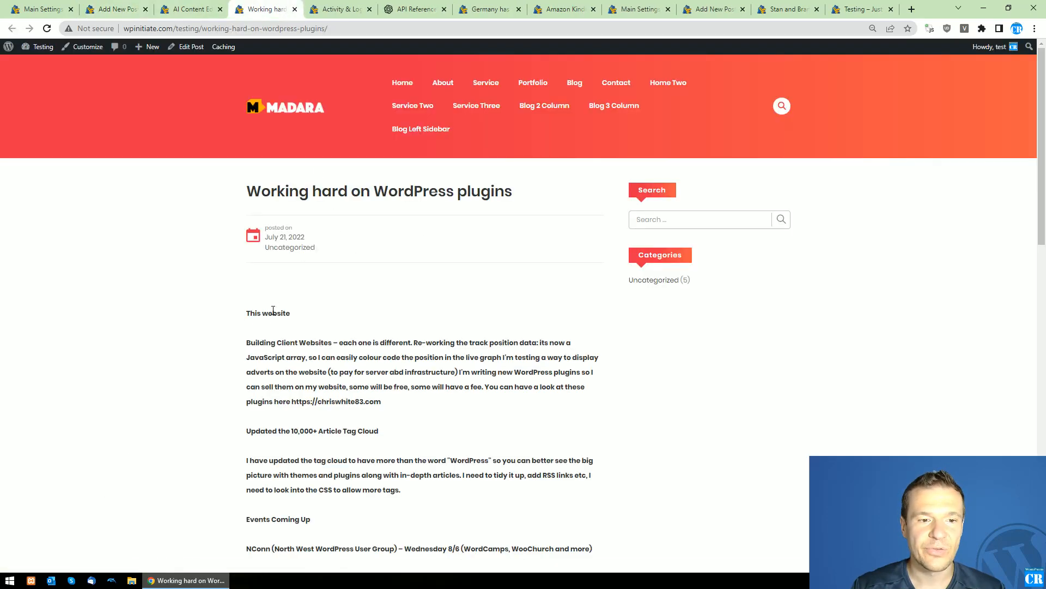
{"action": "scroll", "coordinate": [265, 318], "scroll_direction": "down", "scroll_amount": 1}
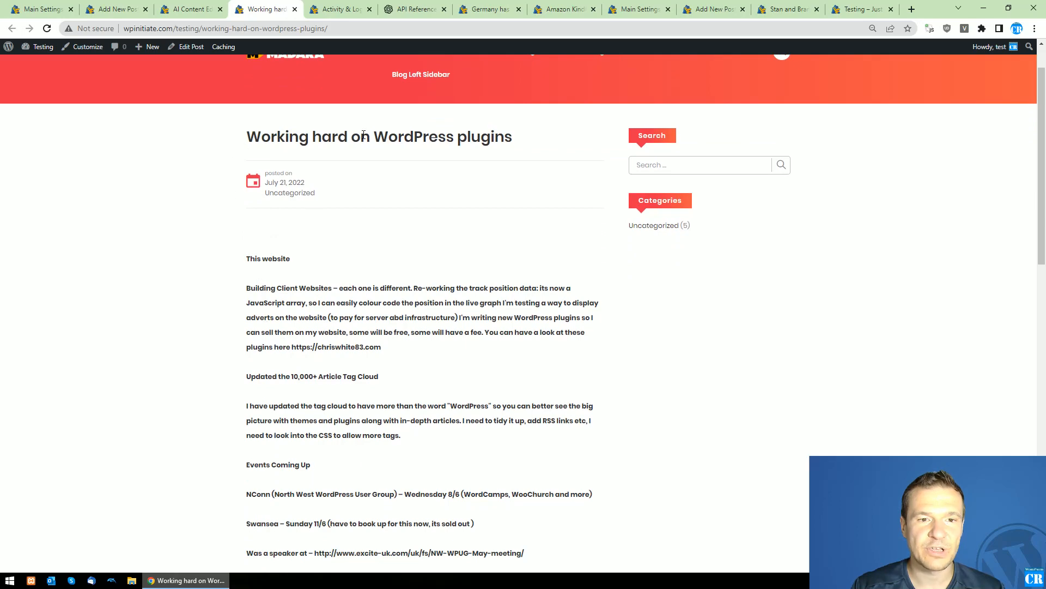
{"action": "scroll", "coordinate": [471, 133], "scroll_direction": "down", "scroll_amount": 3}
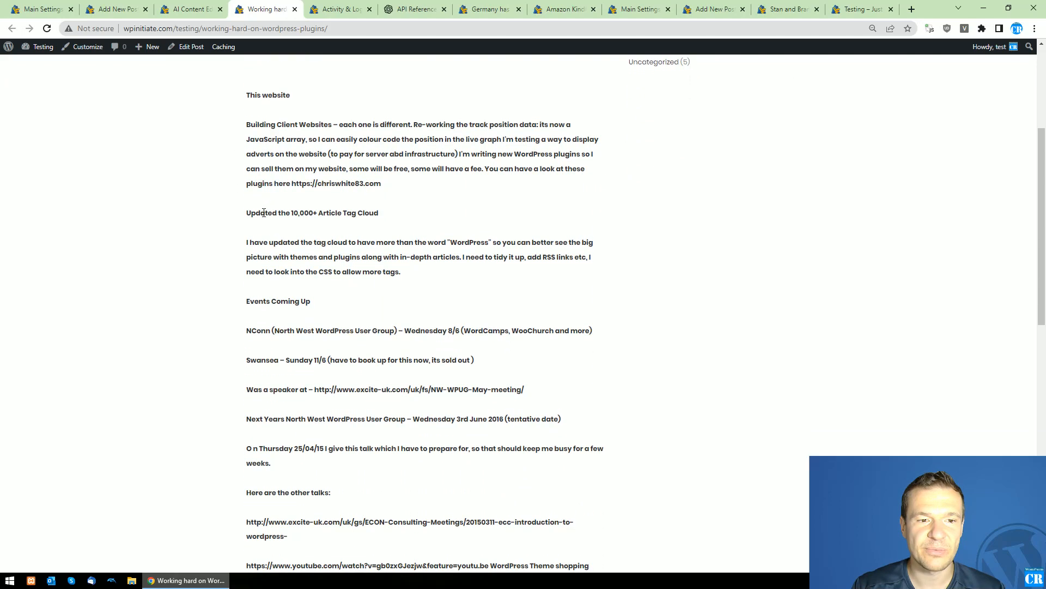
{"action": "scroll", "coordinate": [337, 212], "scroll_direction": "down", "scroll_amount": 2}
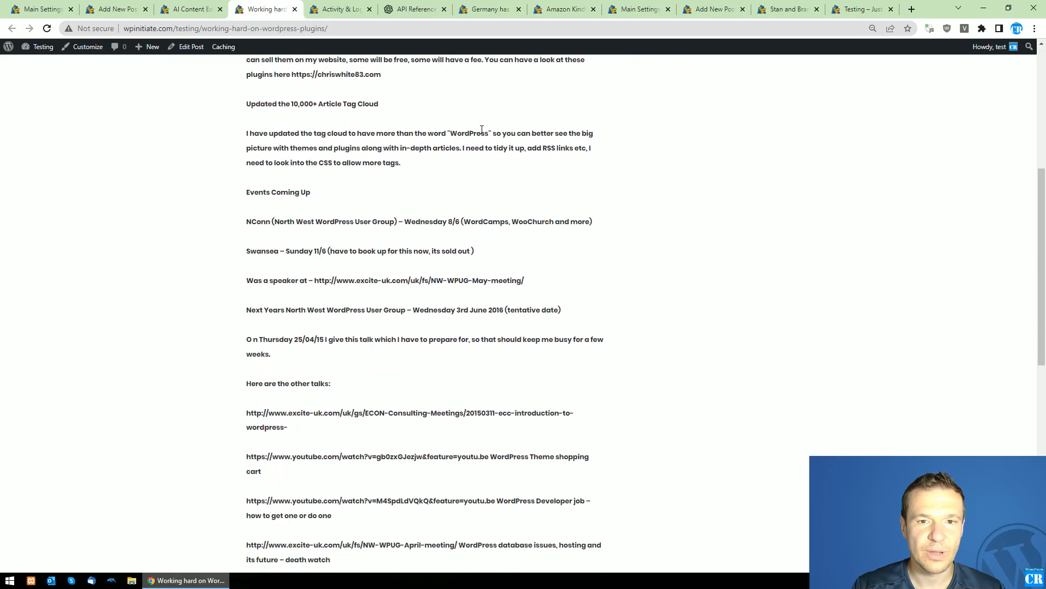
{"action": "scroll", "coordinate": [402, 206], "scroll_direction": "down", "scroll_amount": 4}
{"action": "scroll", "coordinate": [351, 218], "scroll_direction": "down", "scroll_amount": 2}
{"action": "scroll", "coordinate": [325, 239], "scroll_direction": "up", "scroll_amount": 8}
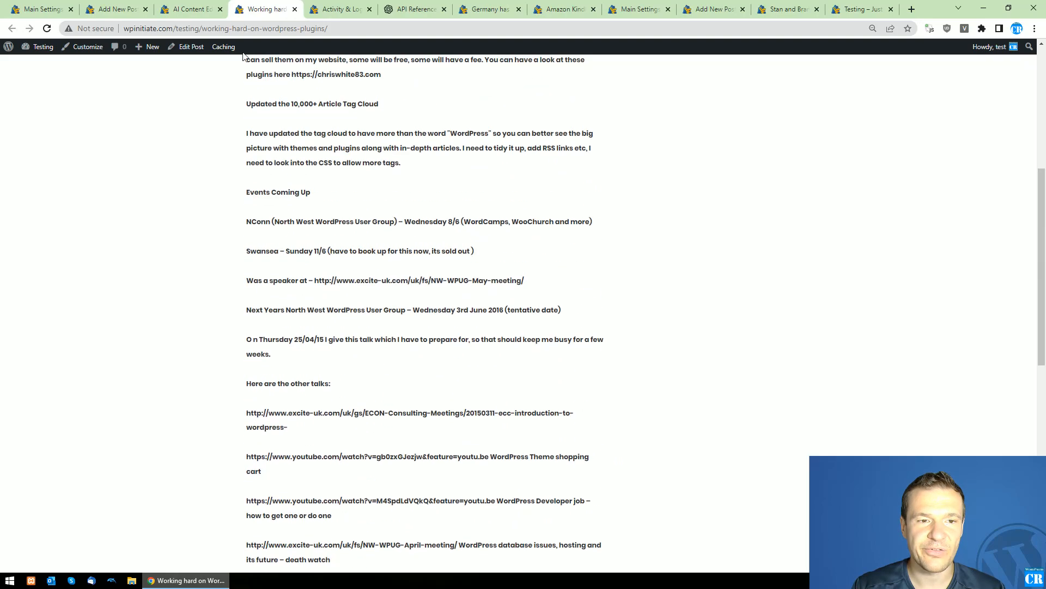
{"action": "left_click", "coordinate": [191, 9]}
{"action": "left_click", "coordinate": [114, 8]}
{"action": "left_click", "coordinate": [44, 9]}
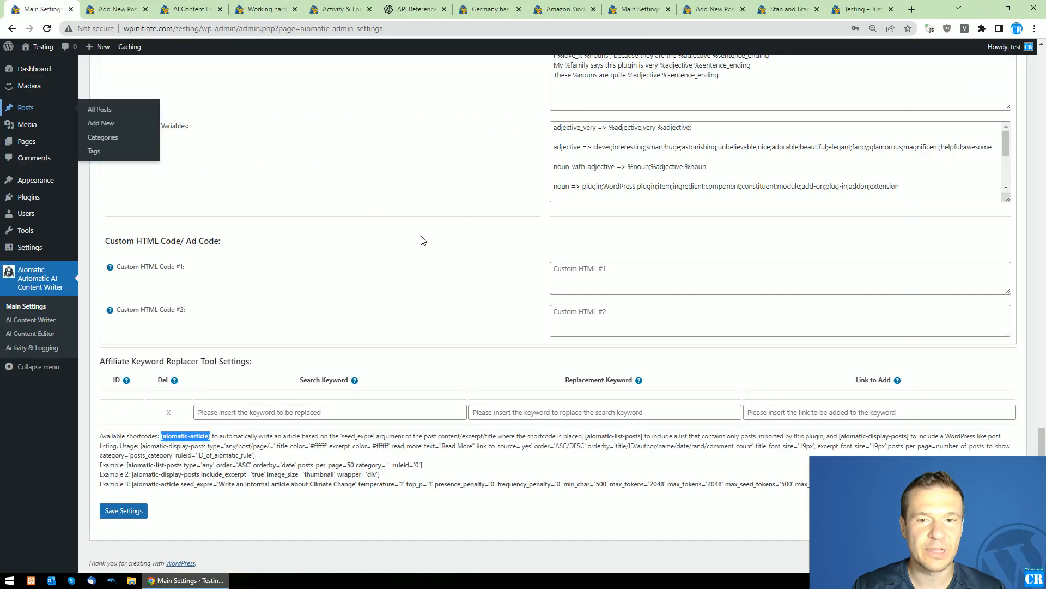
{"action": "scroll", "coordinate": [292, 236], "scroll_direction": "up", "scroll_amount": 4}
{"action": "scroll", "coordinate": [293, 236], "scroll_direction": "up", "scroll_amount": 1}
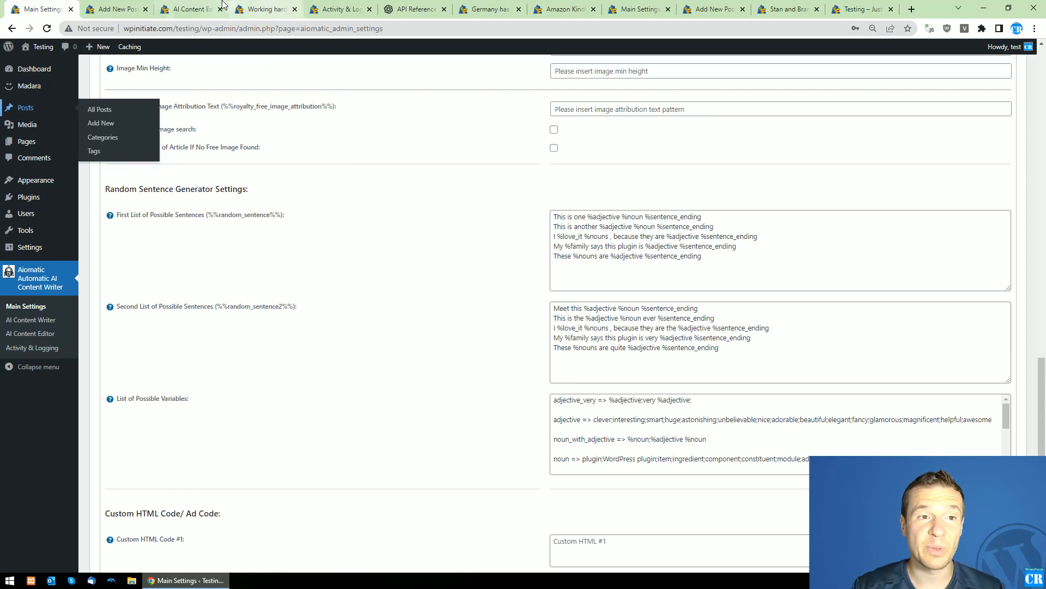
{"action": "left_click", "coordinate": [188, 8]}
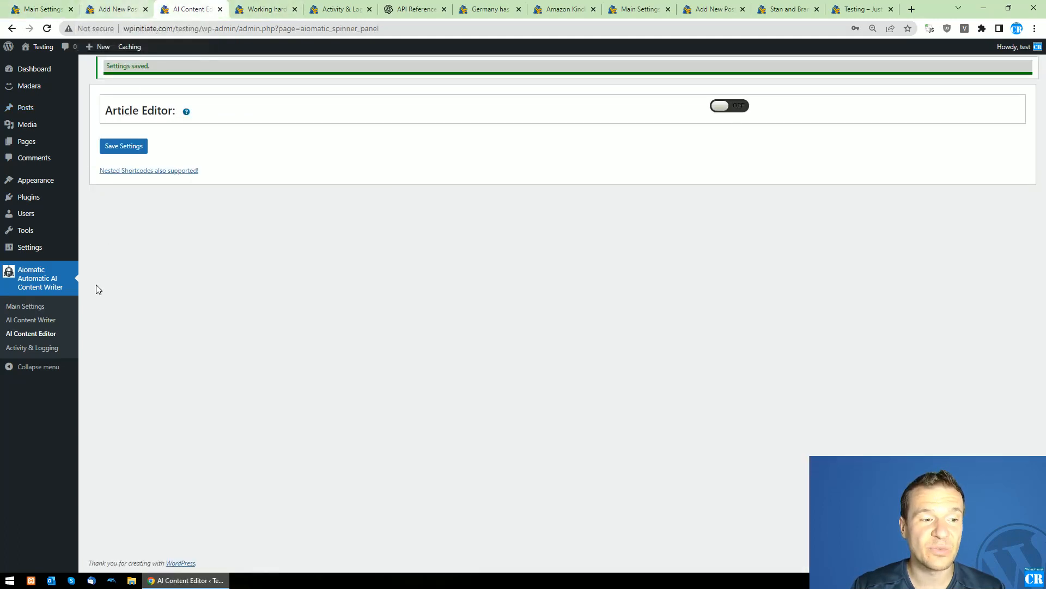
Return to the post editor and insert an Aiomatic Article block below the [aiomatic-article] shortcode
{"action": "left_click", "coordinate": [131, 9]}
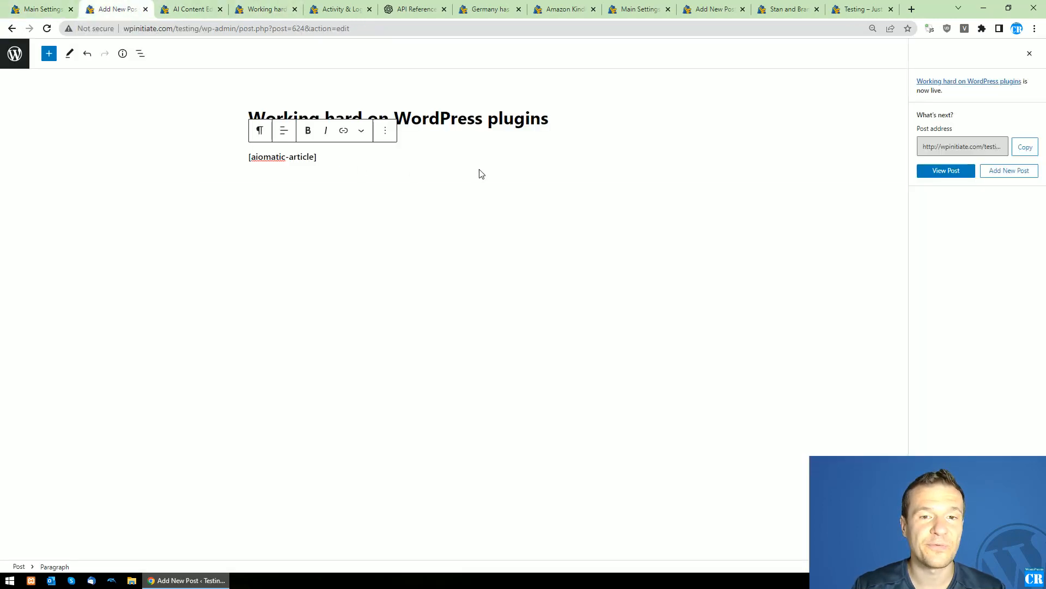
{"action": "left_click", "coordinate": [608, 155]}
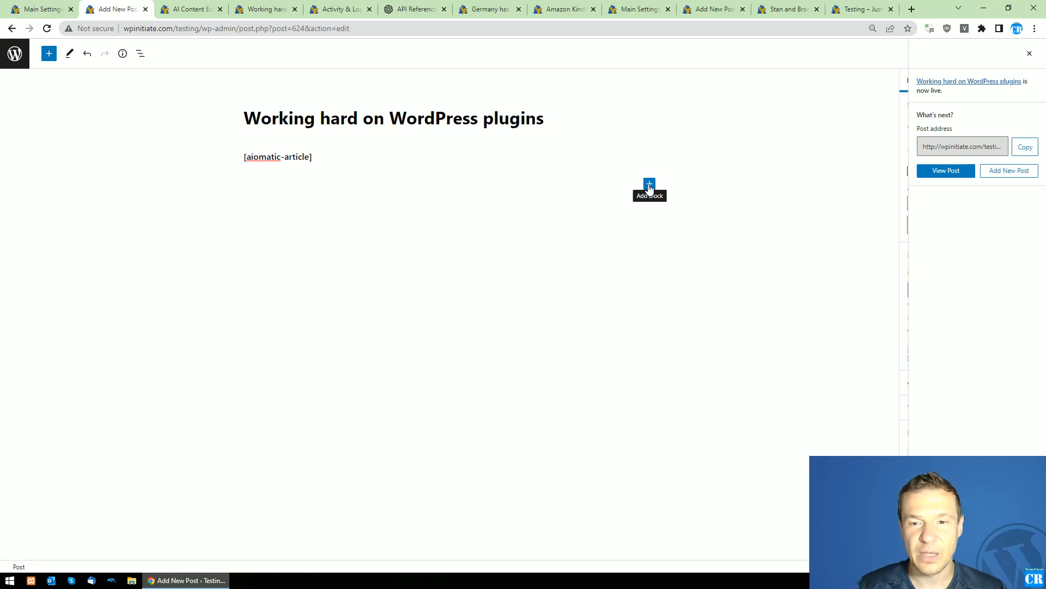
{"action": "left_click", "coordinate": [650, 185]}
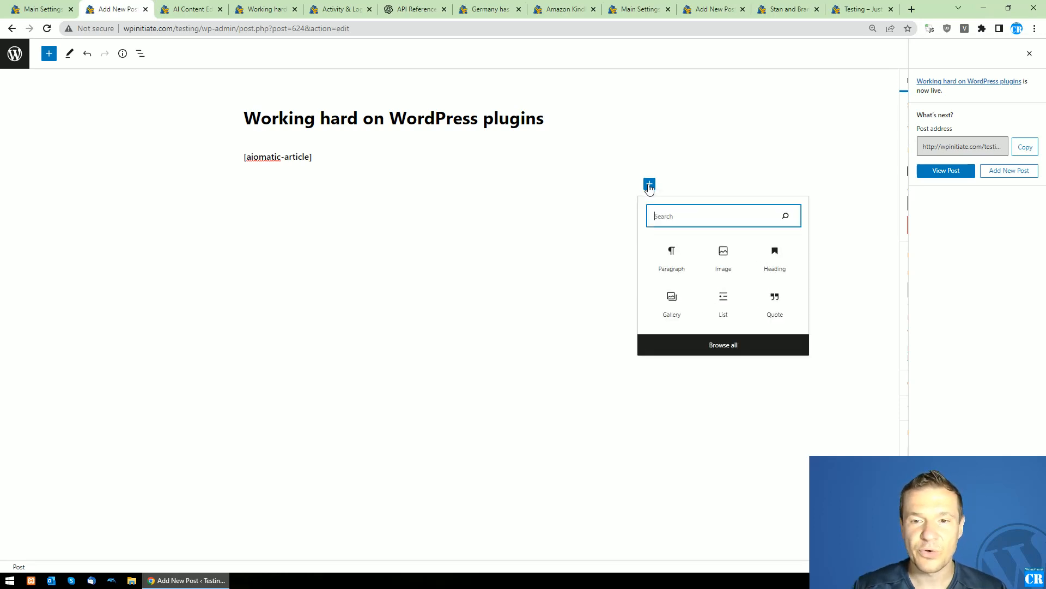
{"action": "left_click", "coordinate": [716, 346]}
{"action": "scroll", "coordinate": [82, 382], "scroll_direction": "down", "scroll_amount": 15}
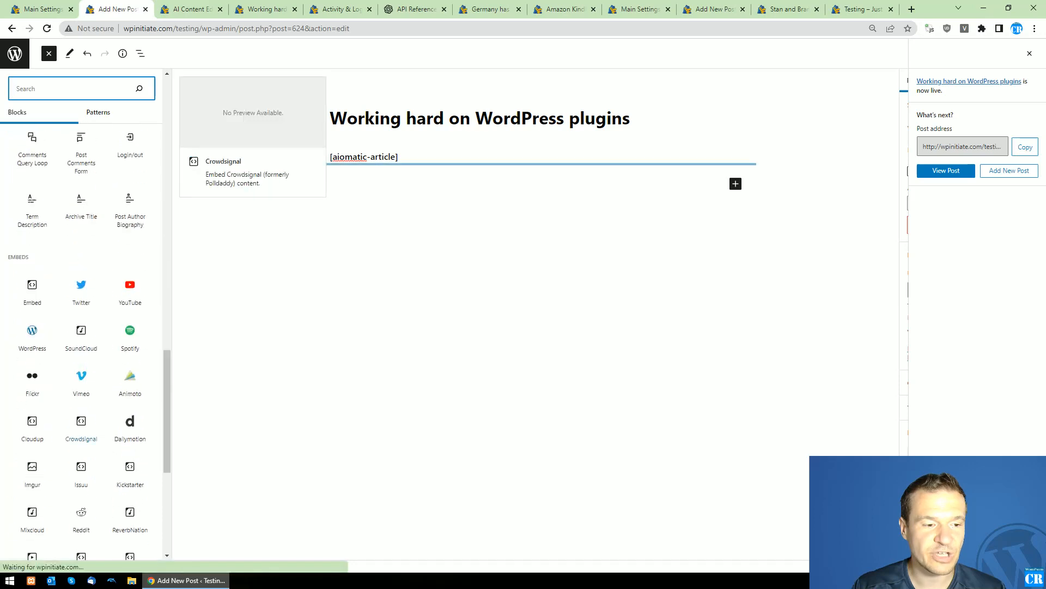
{"action": "scroll", "coordinate": [58, 474], "scroll_direction": "down", "scroll_amount": 5}
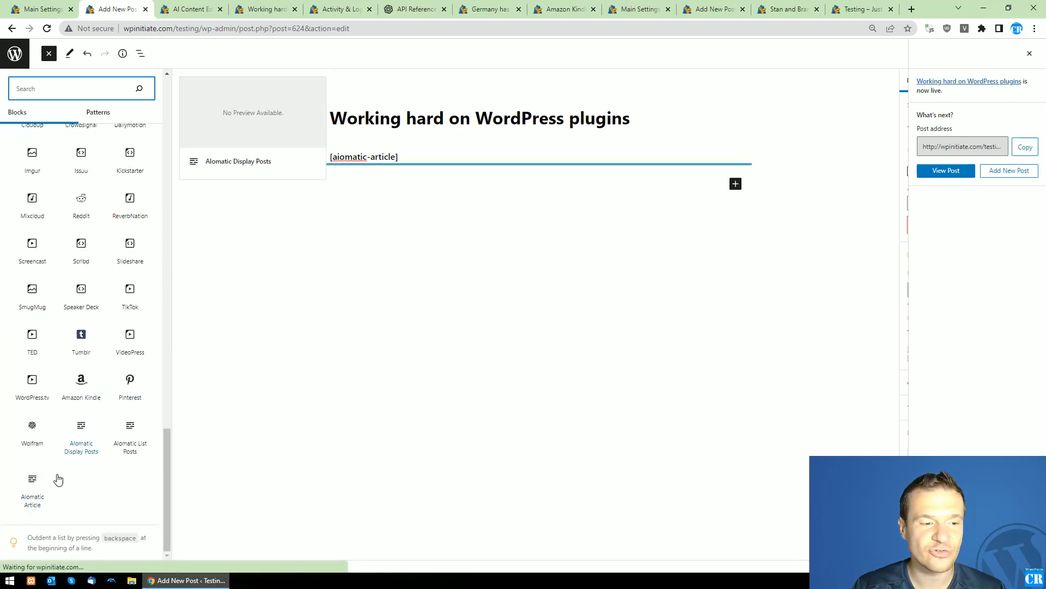
{"action": "left_click", "coordinate": [32, 487]}
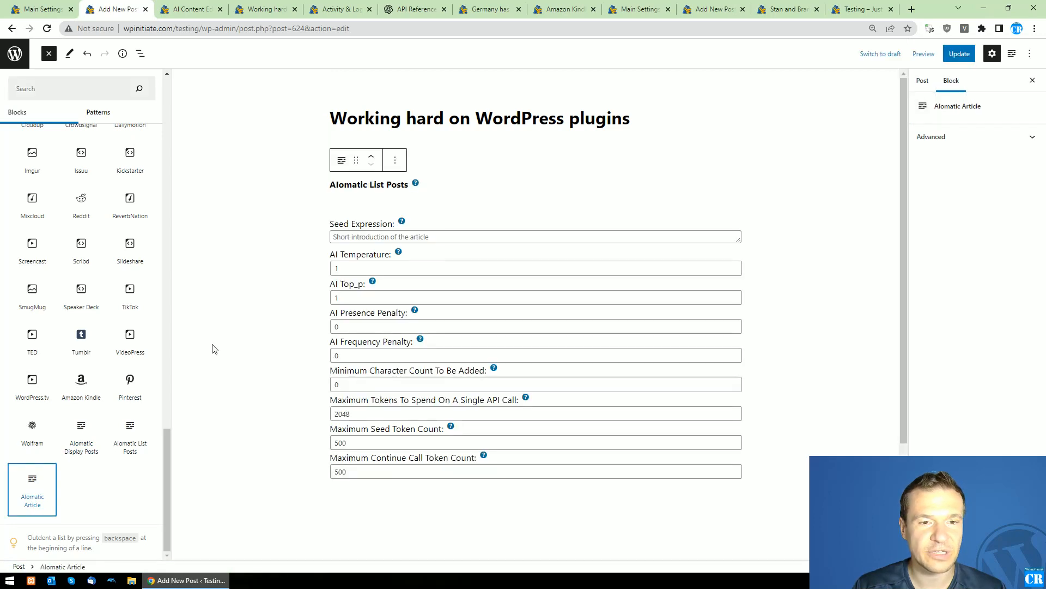
Set the block's Seed Expression to "Write me a review about %%post_title%%", copying the title shortcode from the field's help text
{"action": "left_click", "coordinate": [353, 236]}
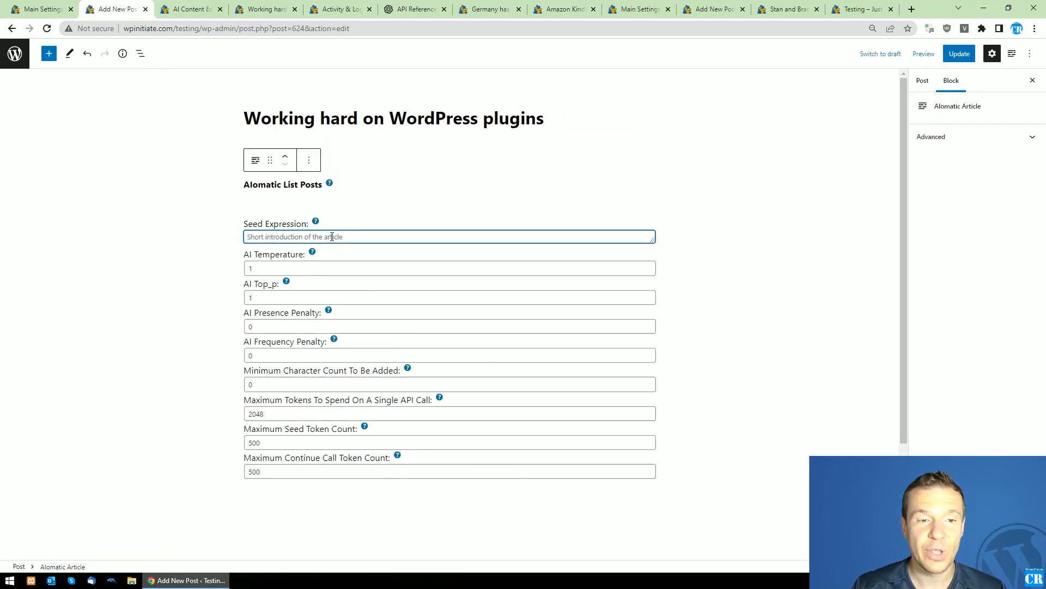
{"action": "type", "text": "Write me a review a"}
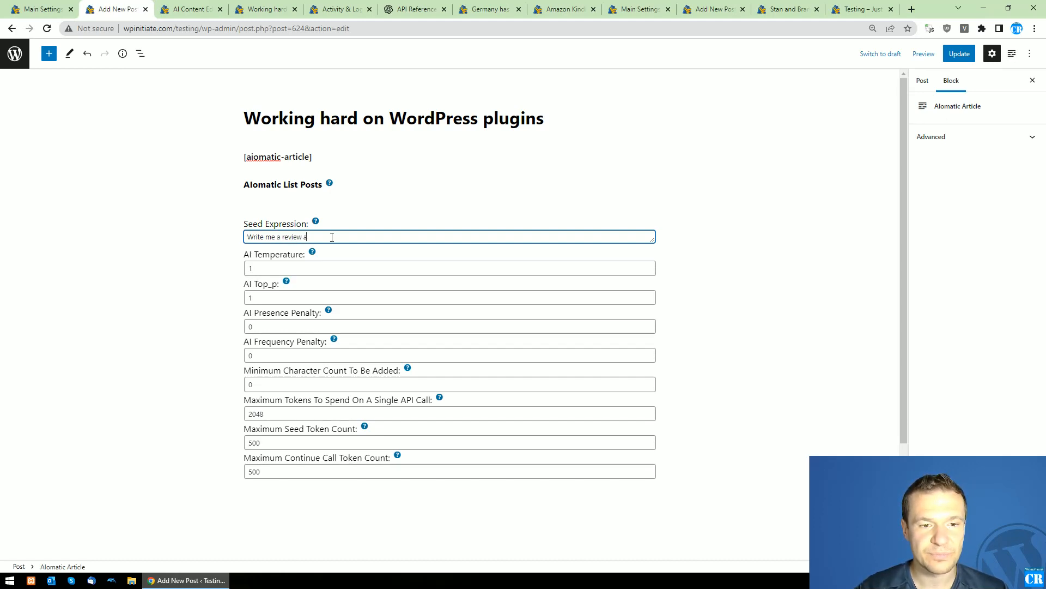
{"action": "type", "text": "ut"}
{"action": "mouse_move", "coordinate": [316, 224]}
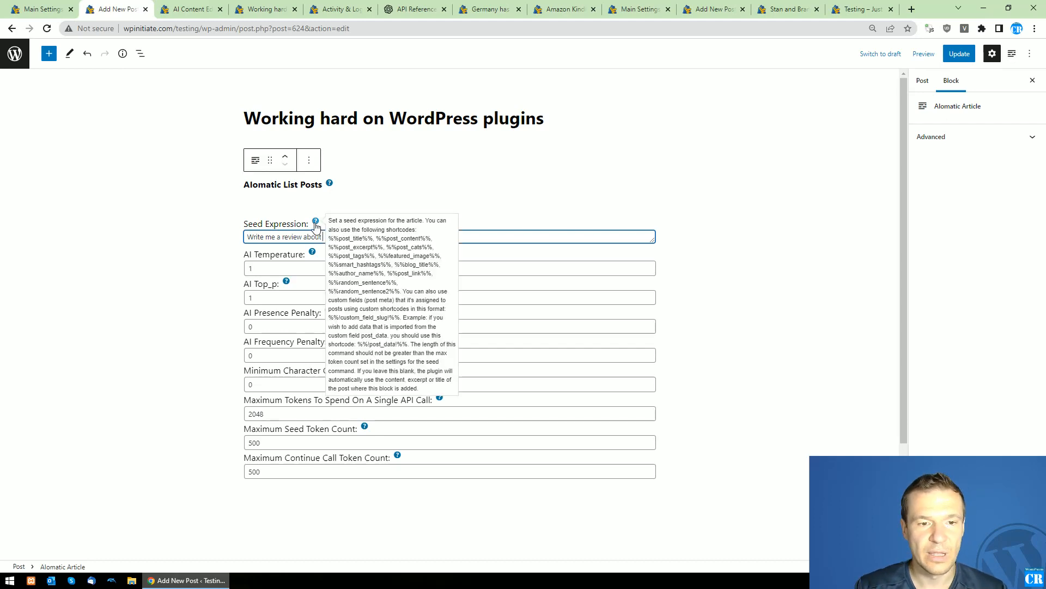
{"action": "left_click_drag", "start_coordinate": [328, 238], "coordinate": [376, 244]}
{"action": "key", "text": "ctrl+c"}
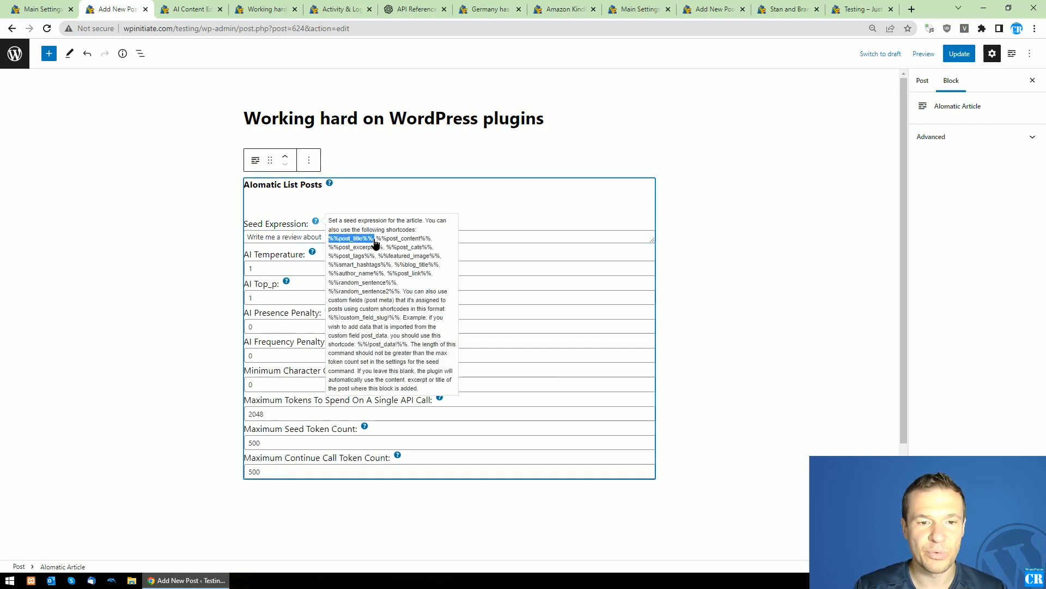
{"action": "left_click", "coordinate": [309, 236]}
{"action": "key", "text": "ctrl+v"}
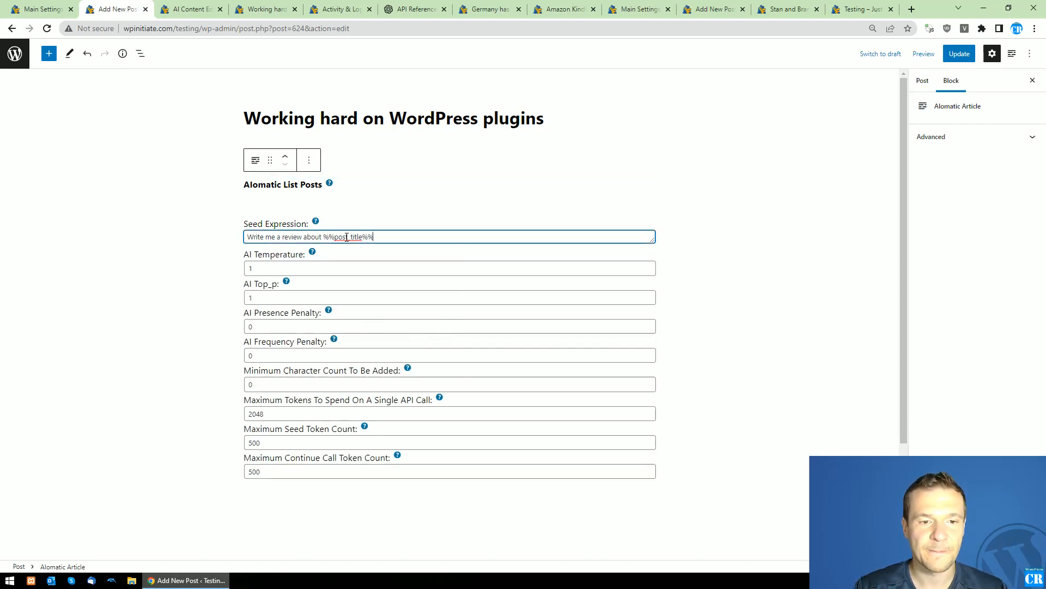
Update the post and view the live page down to the text generated by the Aiomatic Article block
{"action": "left_click", "coordinate": [258, 267]}
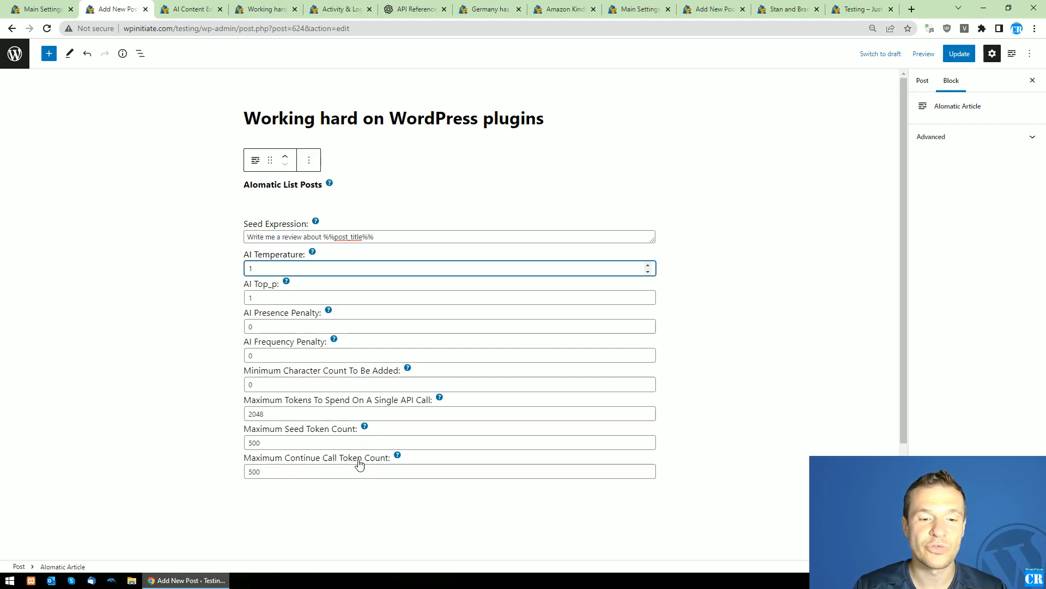
{"action": "left_click", "coordinate": [383, 191]}
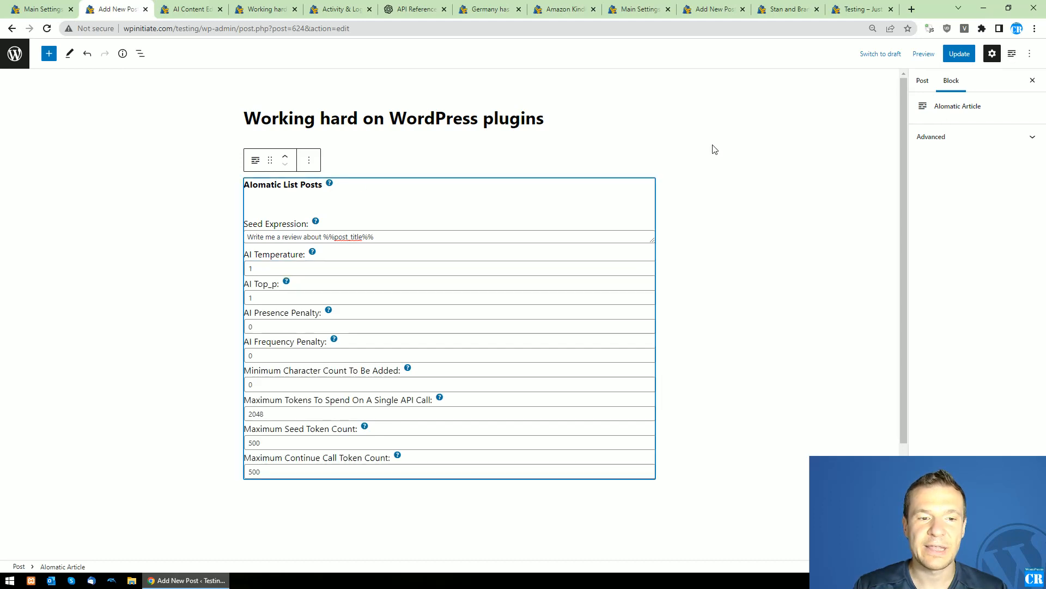
{"action": "left_click", "coordinate": [970, 61]}
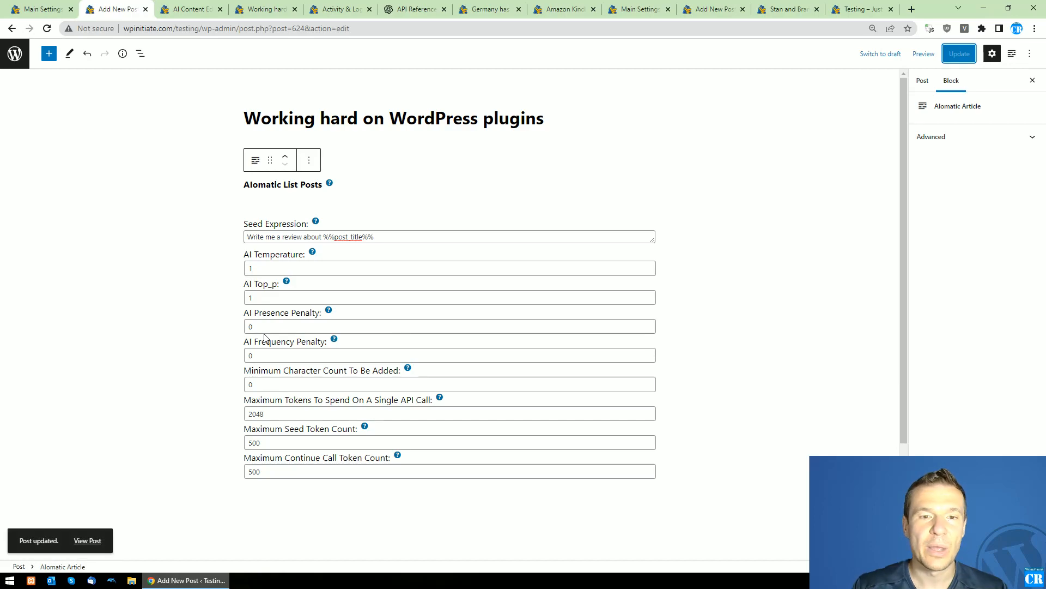
{"action": "left_click", "coordinate": [87, 540]}
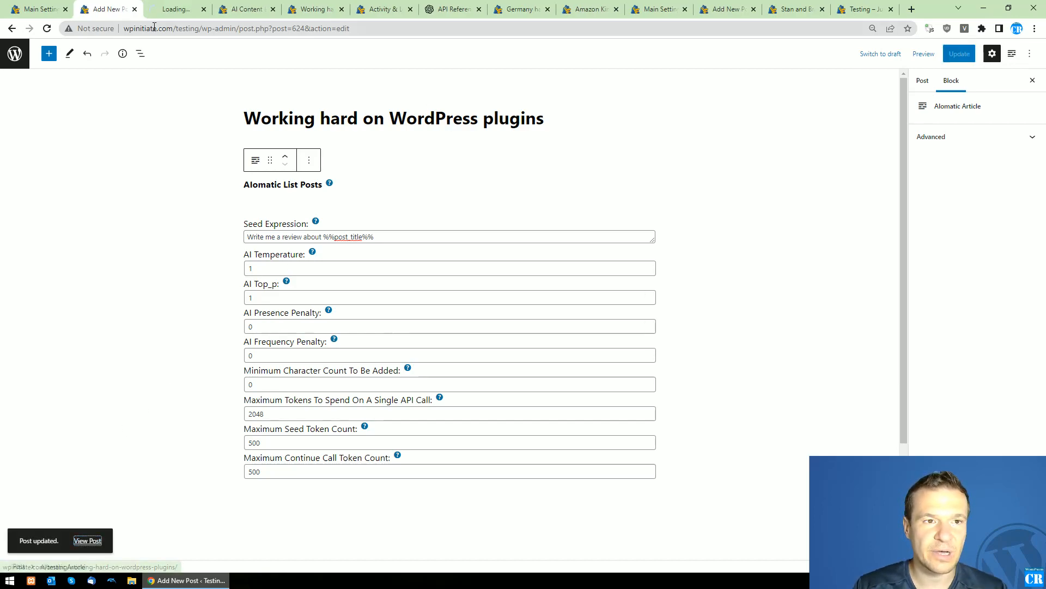
{"action": "scroll", "coordinate": [233, 293], "scroll_direction": "down", "scroll_amount": 20}
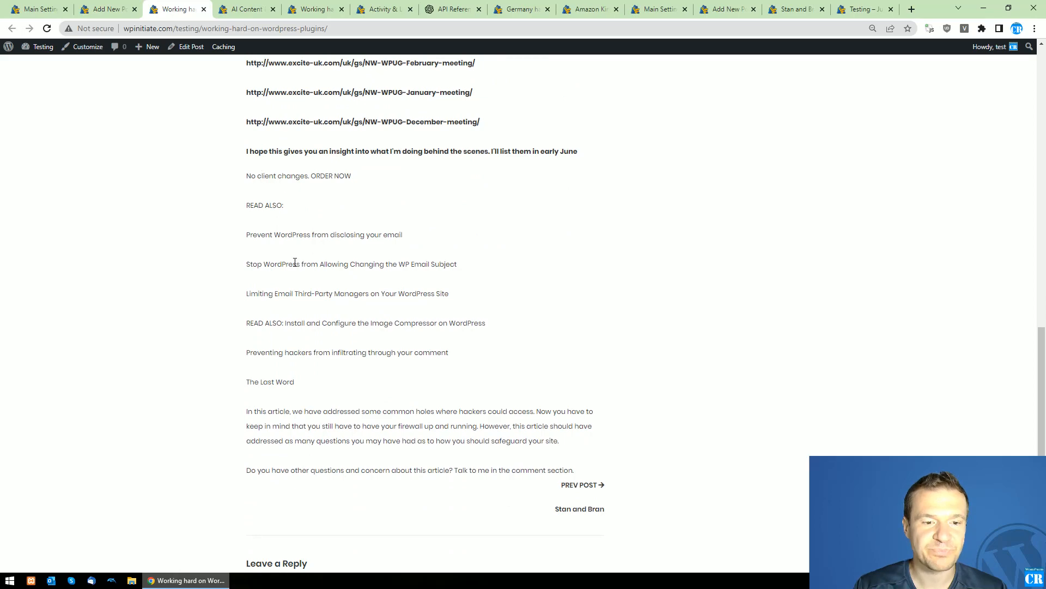
Return to Aiomatic's Main Settings and examine the OpenAI key, Google Translator key and rule logging options
{"action": "left_click", "coordinate": [115, 6]}
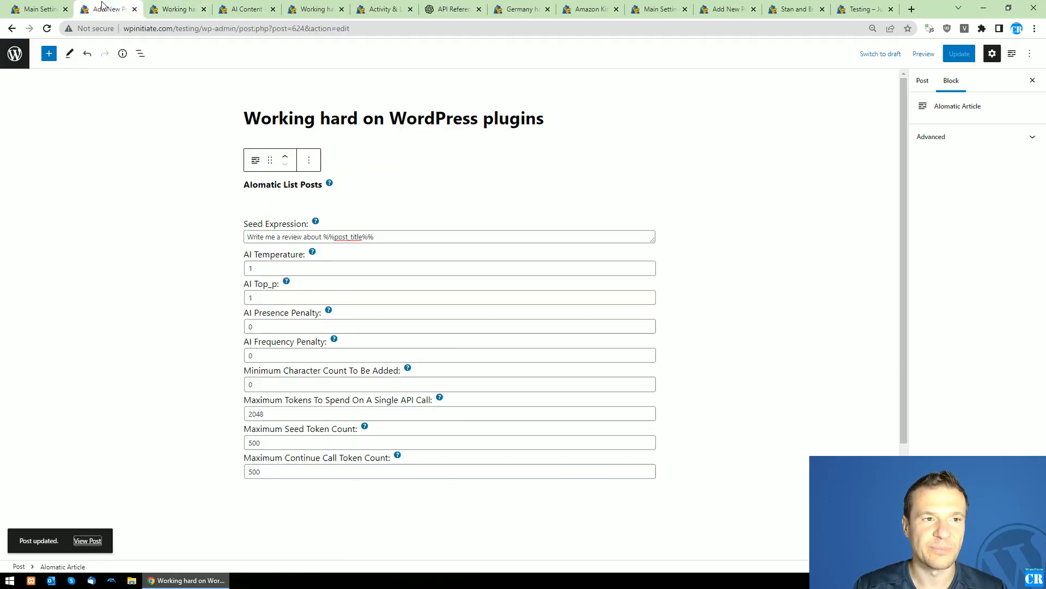
{"action": "left_click", "coordinate": [62, 6]}
{"action": "scroll", "coordinate": [212, 253], "scroll_direction": "up", "scroll_amount": 20}
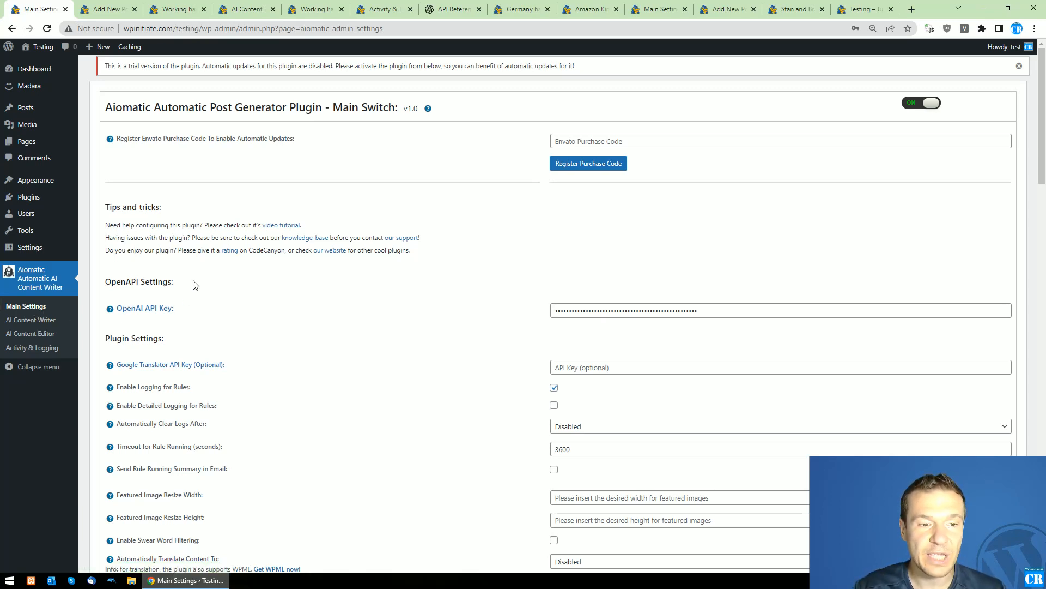
{"action": "scroll", "coordinate": [182, 287], "scroll_direction": "down", "scroll_amount": 2}
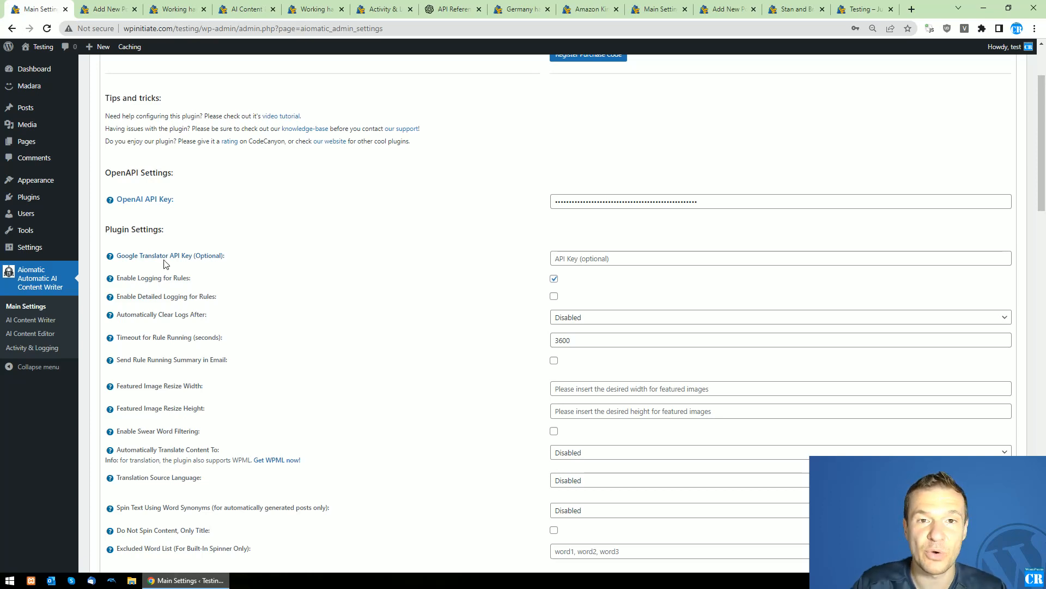
{"action": "left_click", "coordinate": [591, 260]}
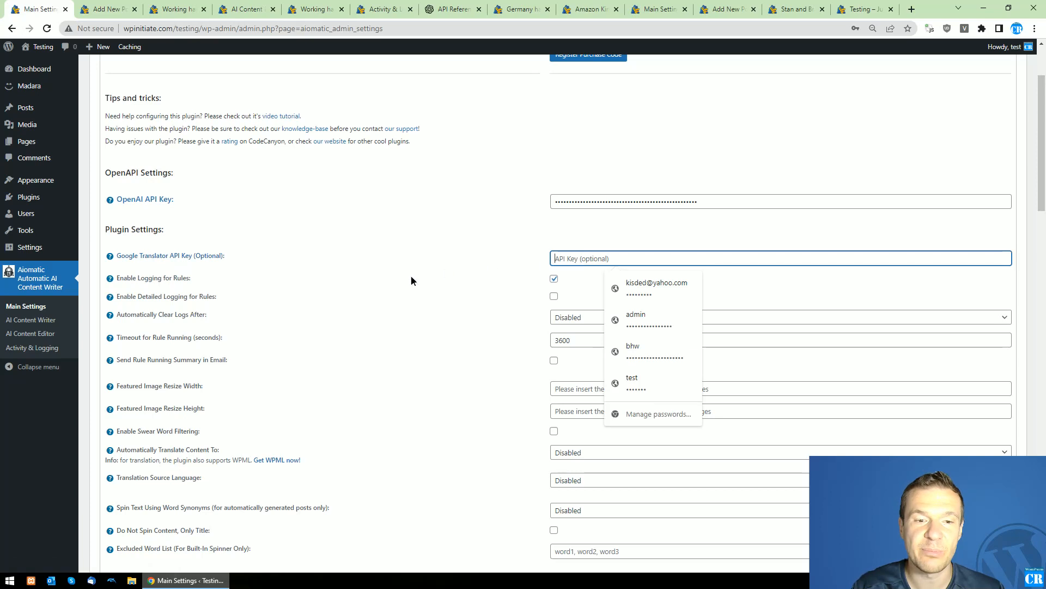
{"action": "left_click", "coordinate": [411, 281]}
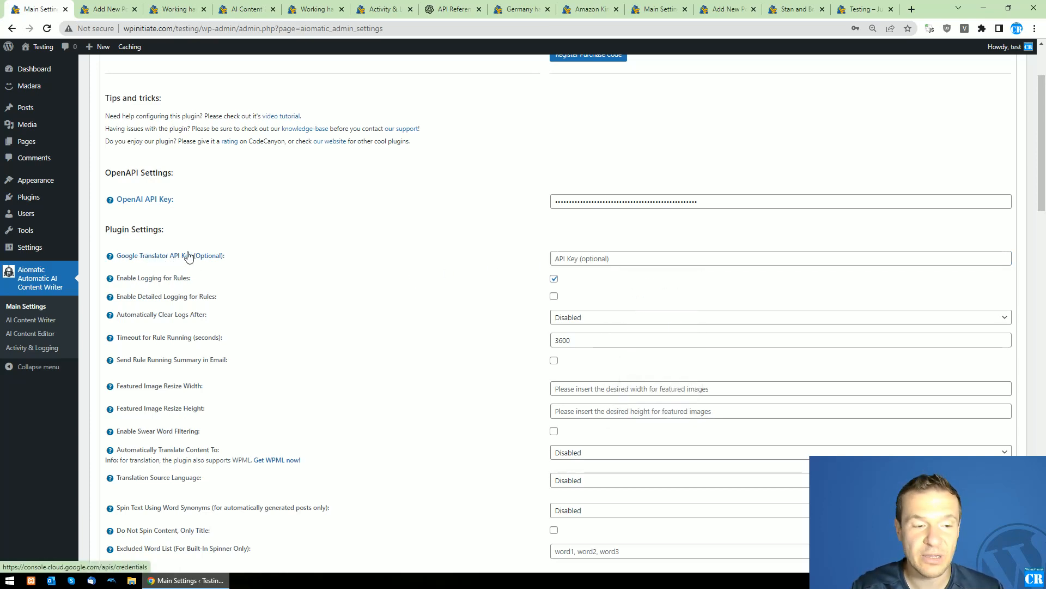
{"action": "scroll", "coordinate": [182, 343], "scroll_direction": "down", "scroll_amount": 2}
{"action": "scroll", "coordinate": [181, 327], "scroll_direction": "up", "scroll_amount": 2}
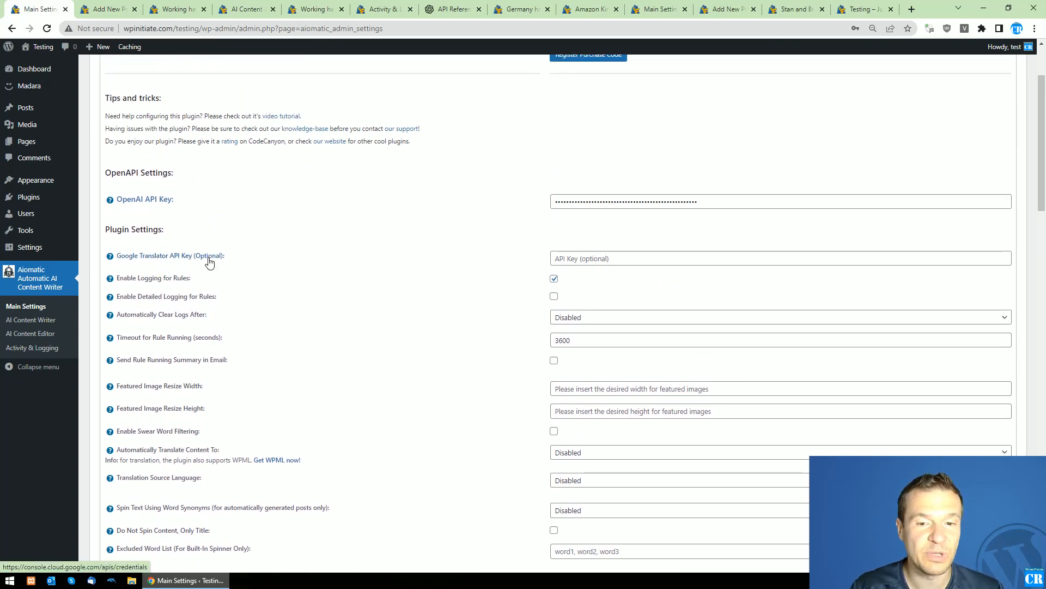
{"action": "left_click_drag", "start_coordinate": [131, 279], "coordinate": [209, 297]}
Open Activity & Logging in a separate browser tab, review its system info, rules, restore, deletion and log sections, and return to Main Settings
{"action": "middle_click", "coordinate": [48, 350]}
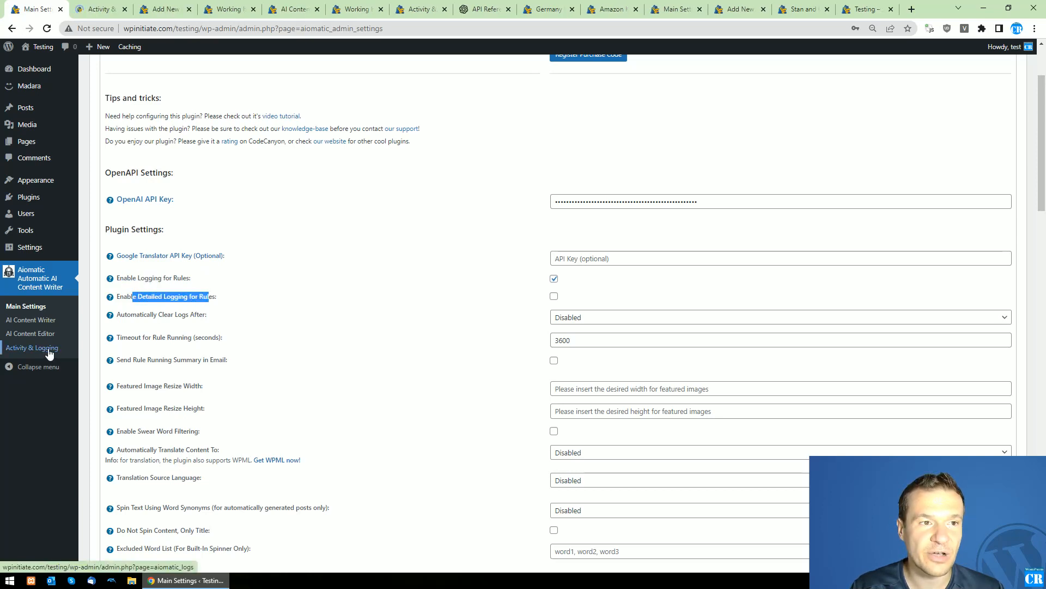
{"action": "left_click", "coordinate": [87, 8]}
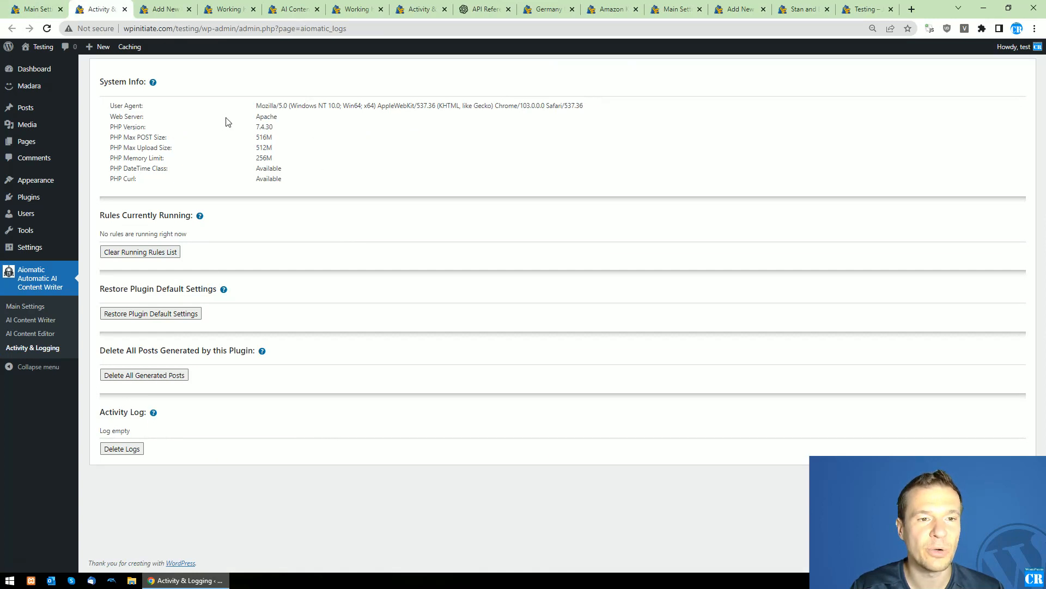
{"action": "left_click_drag", "start_coordinate": [107, 81], "coordinate": [138, 83]}
{"action": "left_click_drag", "start_coordinate": [113, 215], "coordinate": [186, 215]}
{"action": "left_click_drag", "start_coordinate": [109, 289], "coordinate": [208, 288]}
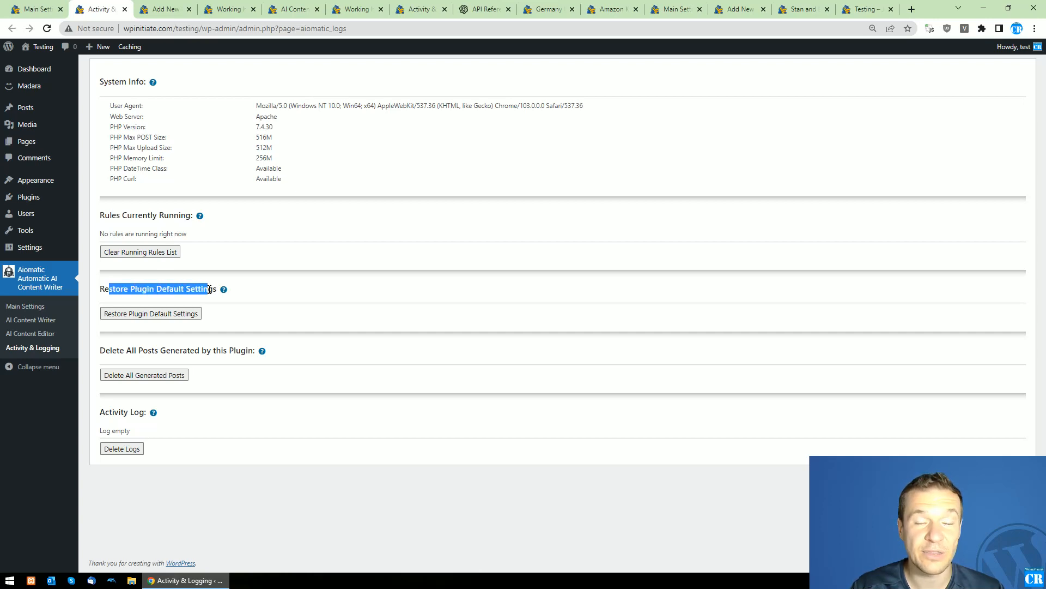
{"action": "left_click_drag", "start_coordinate": [113, 351], "coordinate": [226, 350]}
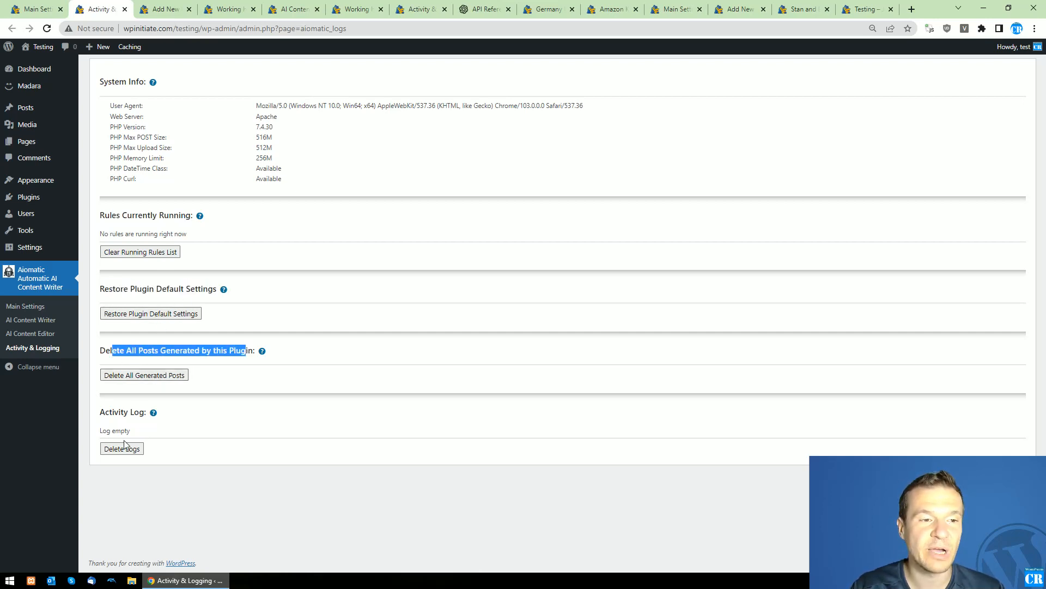
{"action": "left_click_drag", "start_coordinate": [108, 412], "coordinate": [112, 412]}
{"action": "left_click", "coordinate": [35, 10]}
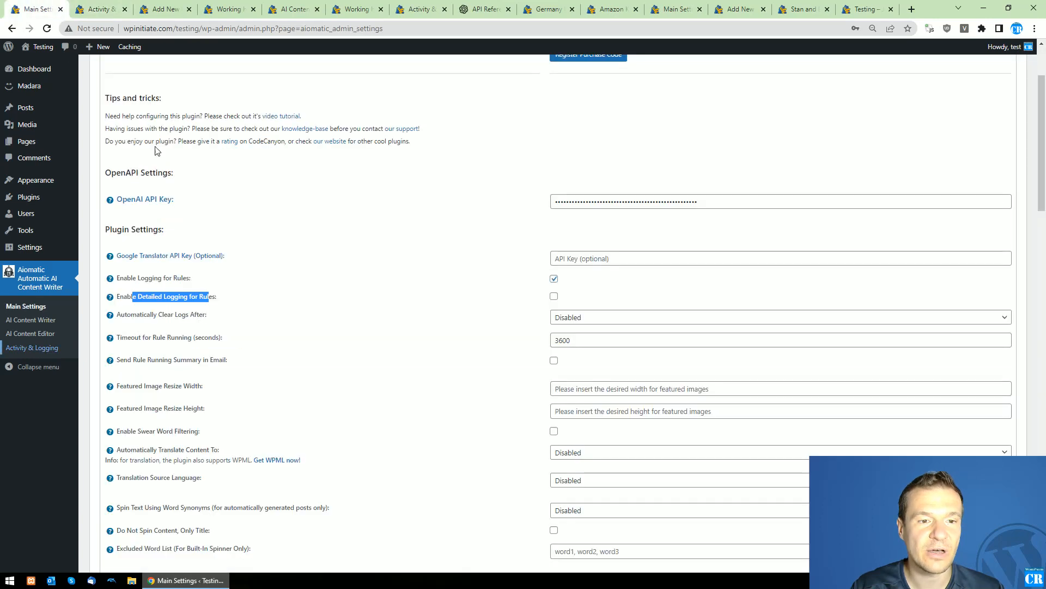
Review the Automatically Clear Logs After and Timeout for Rule Running settings without changing their values
{"action": "left_click_drag", "start_coordinate": [177, 314], "coordinate": [142, 315]}
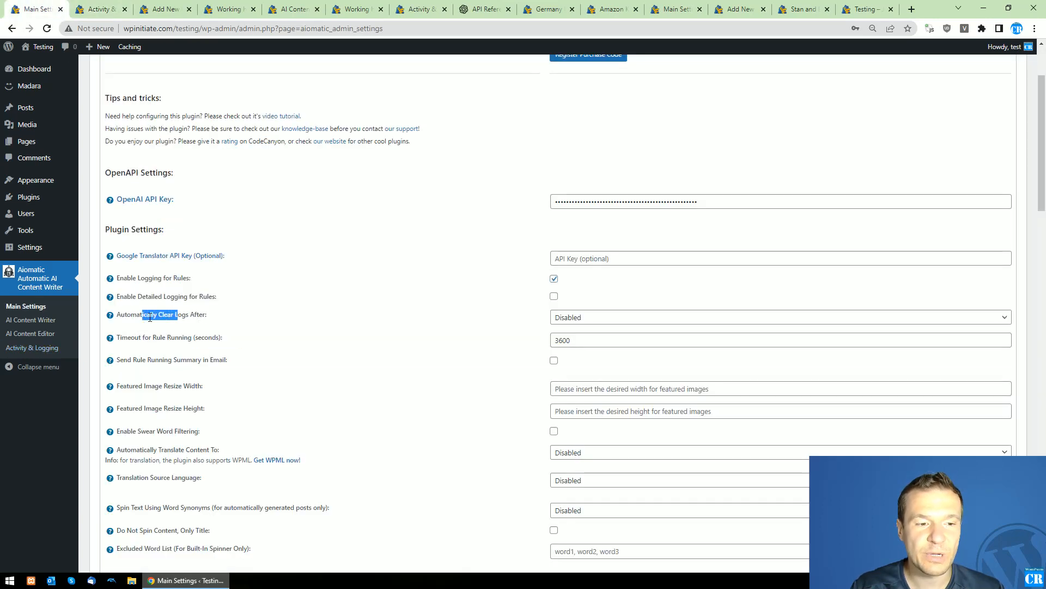
{"action": "left_click", "coordinate": [186, 314]}
{"action": "left_click", "coordinate": [564, 319]}
{"action": "left_click", "coordinate": [275, 322]}
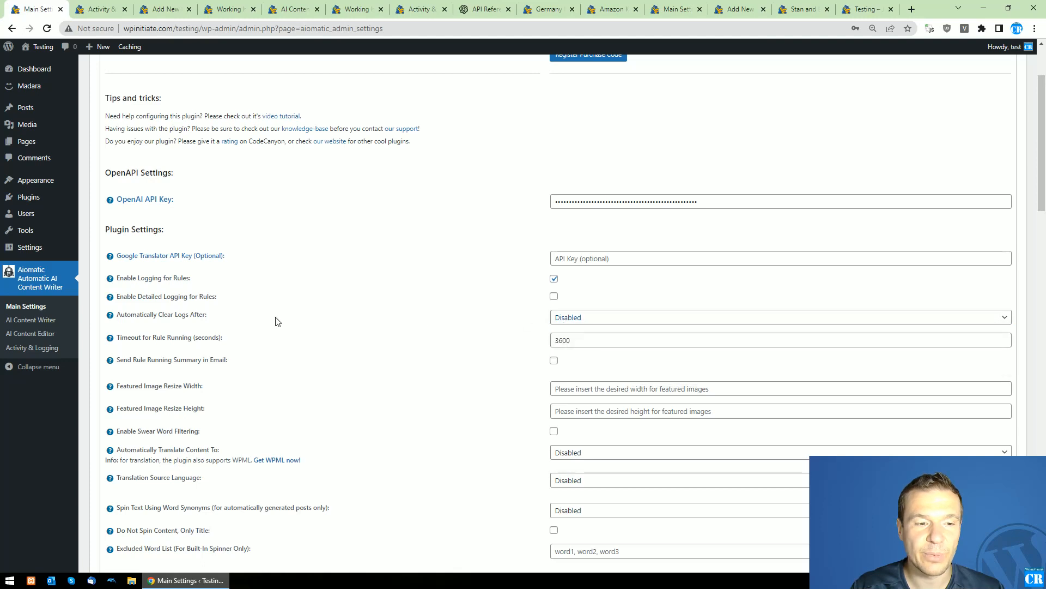
{"action": "left_click_drag", "start_coordinate": [117, 338], "coordinate": [190, 339]}
{"action": "left_click", "coordinate": [580, 344]}
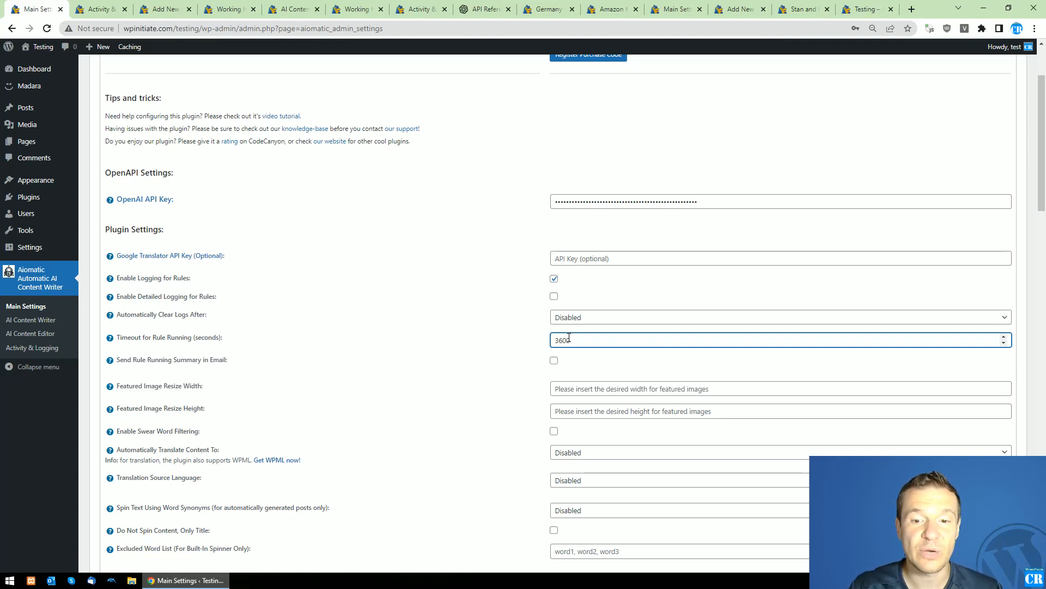
Temporarily enable Send Rule Running Summary in Email to view its Email Address field, and disable it again
{"action": "left_click_drag", "start_coordinate": [137, 362], "coordinate": [197, 357]}
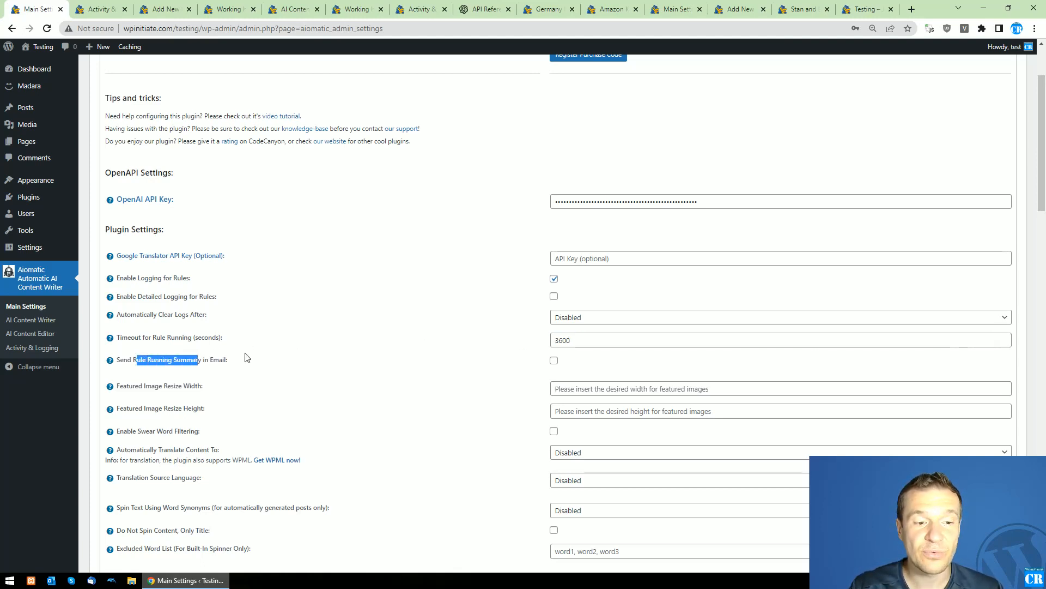
{"action": "left_click", "coordinate": [553, 360]}
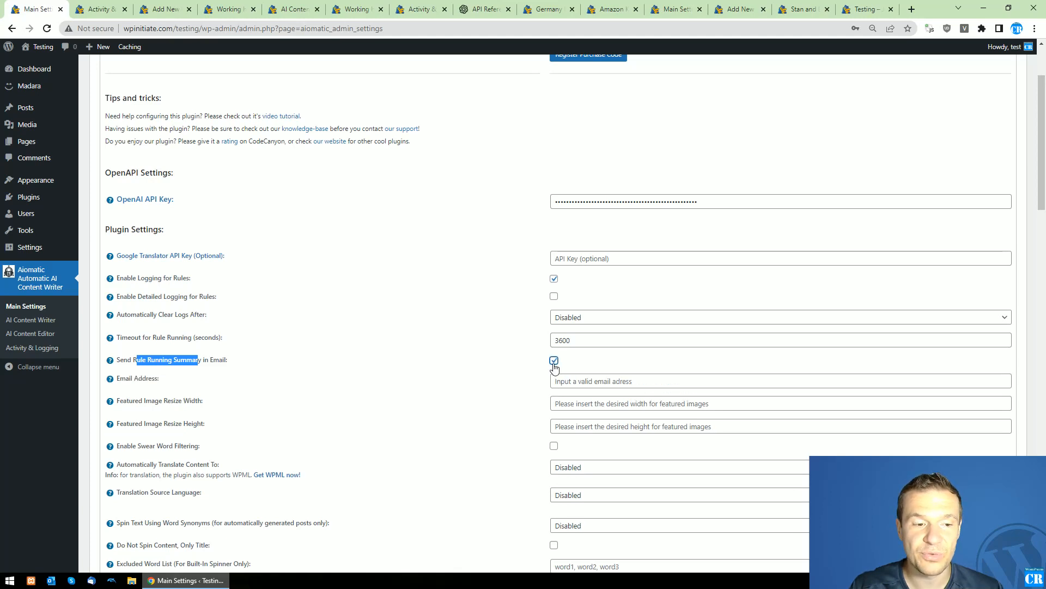
{"action": "left_click", "coordinate": [553, 360]}
Examine the Featured Image Resize Width and Featured Image Resize Height settings
{"action": "left_click_drag", "start_coordinate": [126, 387], "coordinate": [190, 386]}
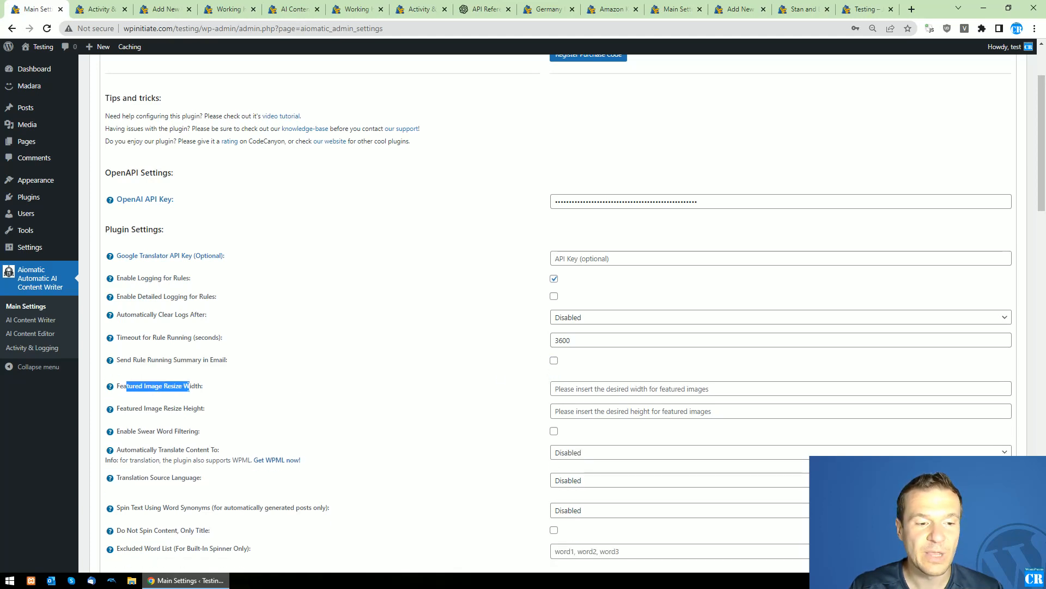
{"action": "scroll", "coordinate": [192, 388], "scroll_direction": "down", "scroll_amount": 1}
{"action": "scroll", "coordinate": [192, 388], "scroll_direction": "down", "scroll_amount": 1}
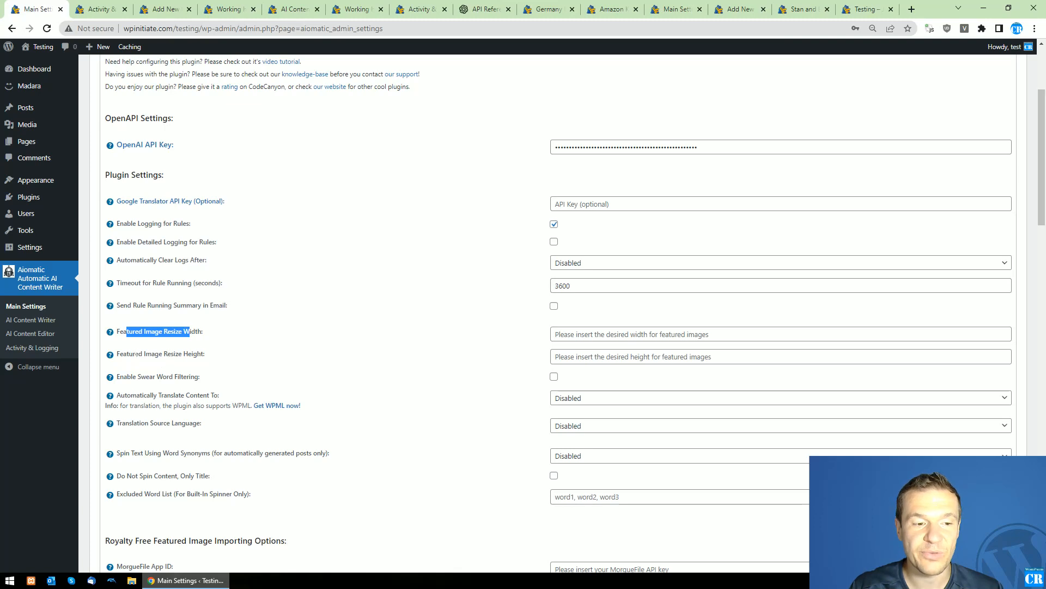
{"action": "left_click_drag", "start_coordinate": [135, 354], "coordinate": [192, 359]}
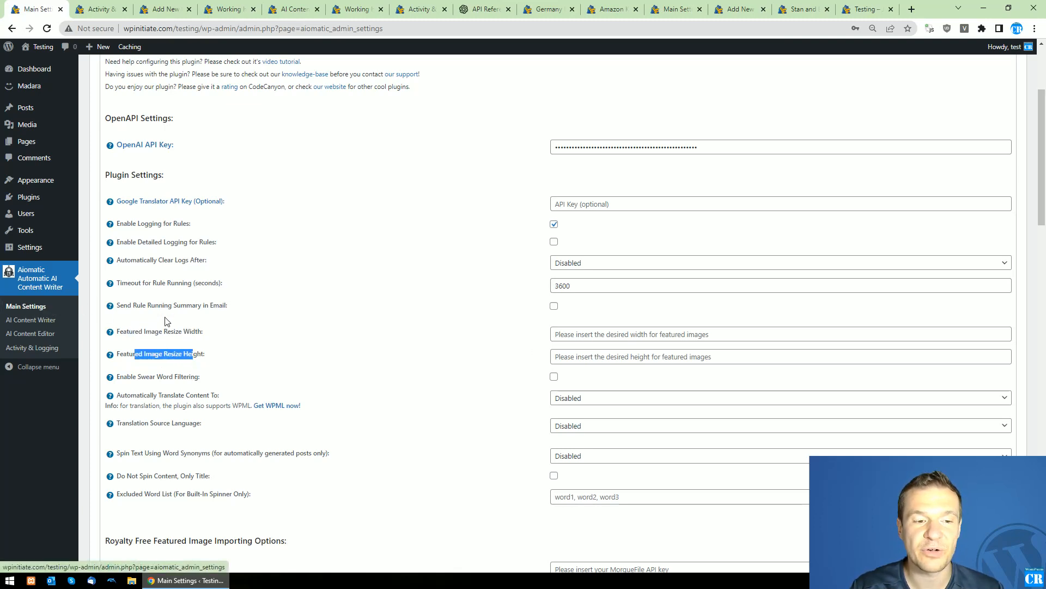
Enable Swear Word Filtering in the plugin settings
{"action": "scroll", "coordinate": [149, 377], "scroll_direction": "down", "scroll_amount": 4}
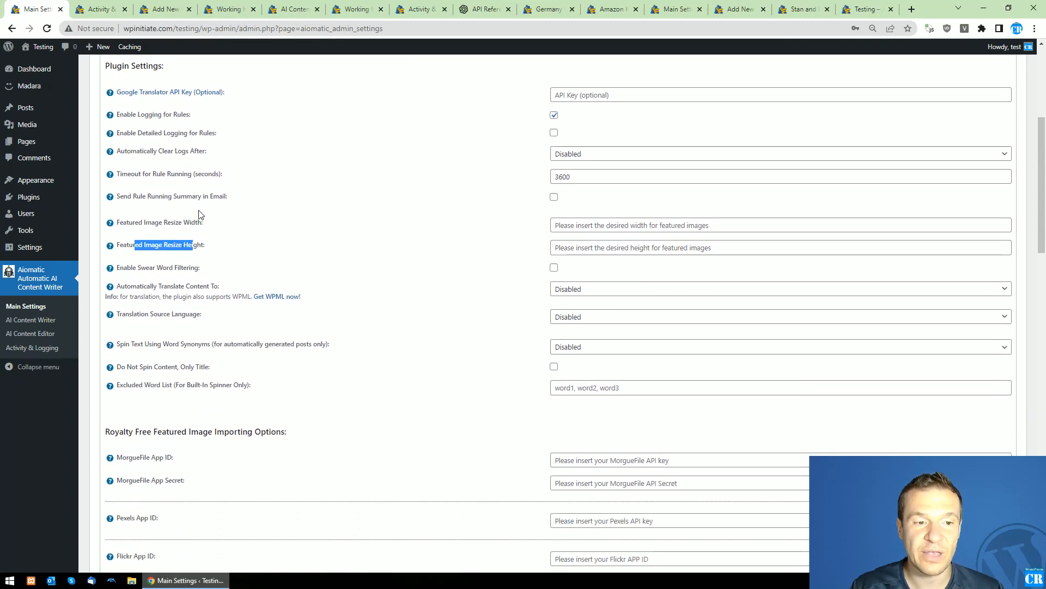
{"action": "left_click_drag", "start_coordinate": [132, 268], "coordinate": [157, 267]}
{"action": "left_click", "coordinate": [166, 267]}
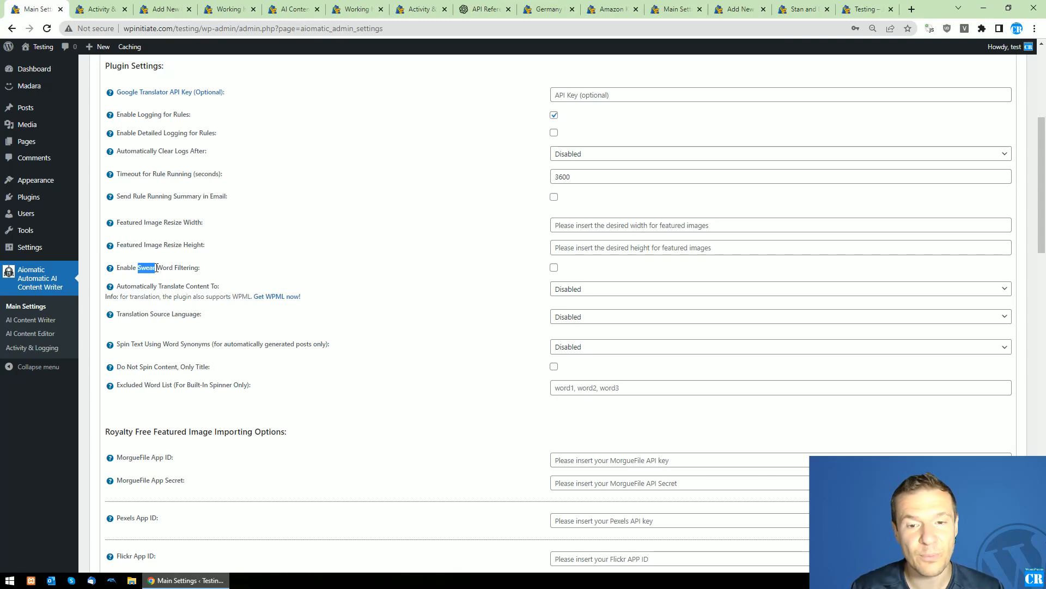
{"action": "left_click", "coordinate": [553, 267]}
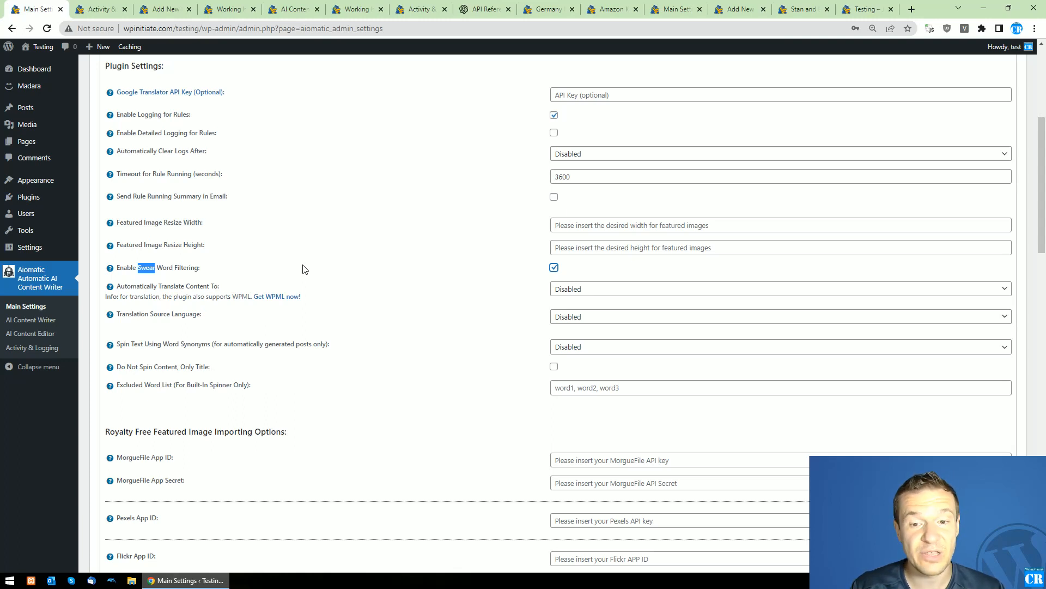
Browse the target languages offered for Automatically Translate Content To and leave the option Disabled
{"action": "left_click_drag", "start_coordinate": [143, 286], "coordinate": [213, 286]}
{"action": "left_click", "coordinate": [579, 299]}
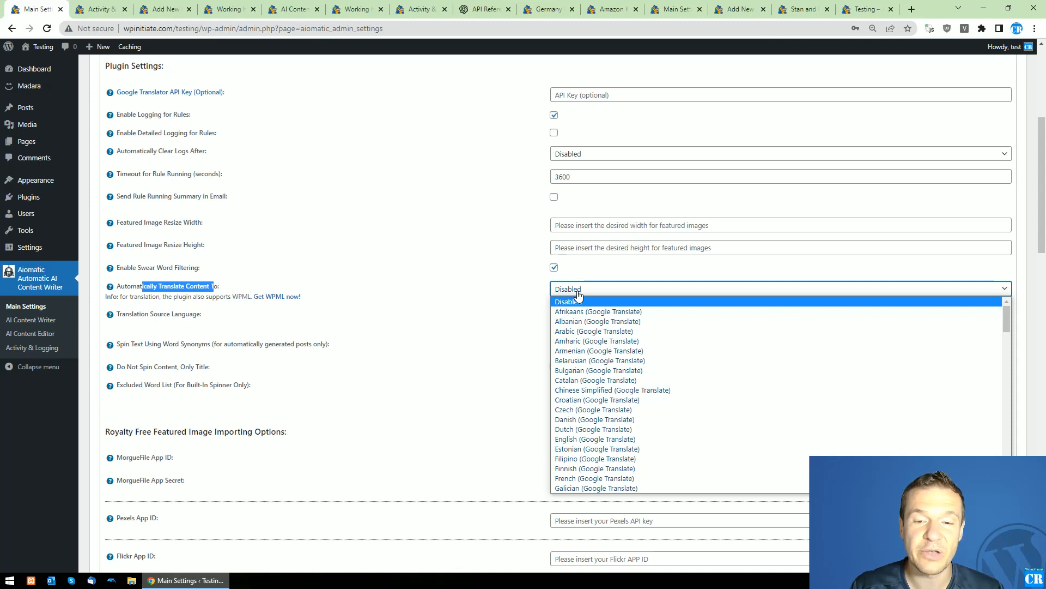
{"action": "scroll", "coordinate": [588, 420], "scroll_direction": "down", "scroll_amount": 10}
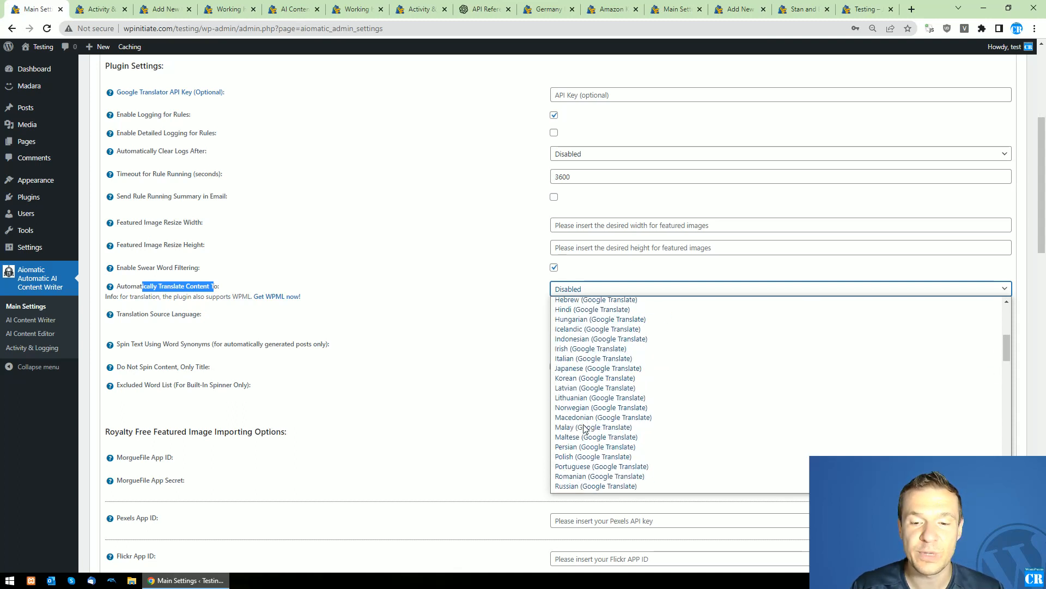
{"action": "left_click", "coordinate": [480, 319]}
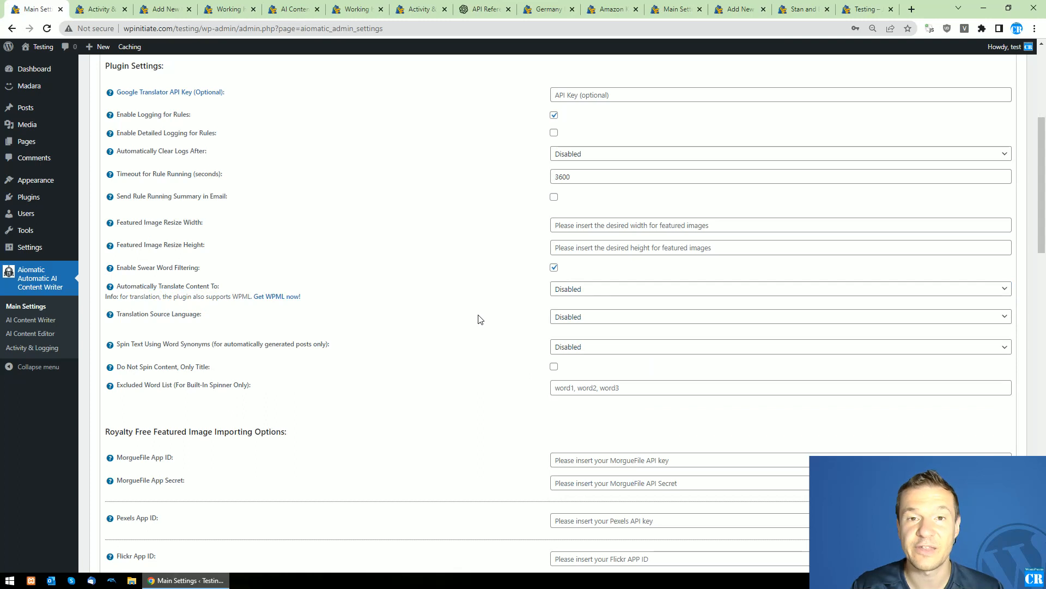
Set the Translation Source Language to English (Google Translate)
{"action": "left_click_drag", "start_coordinate": [136, 315], "coordinate": [198, 315]}
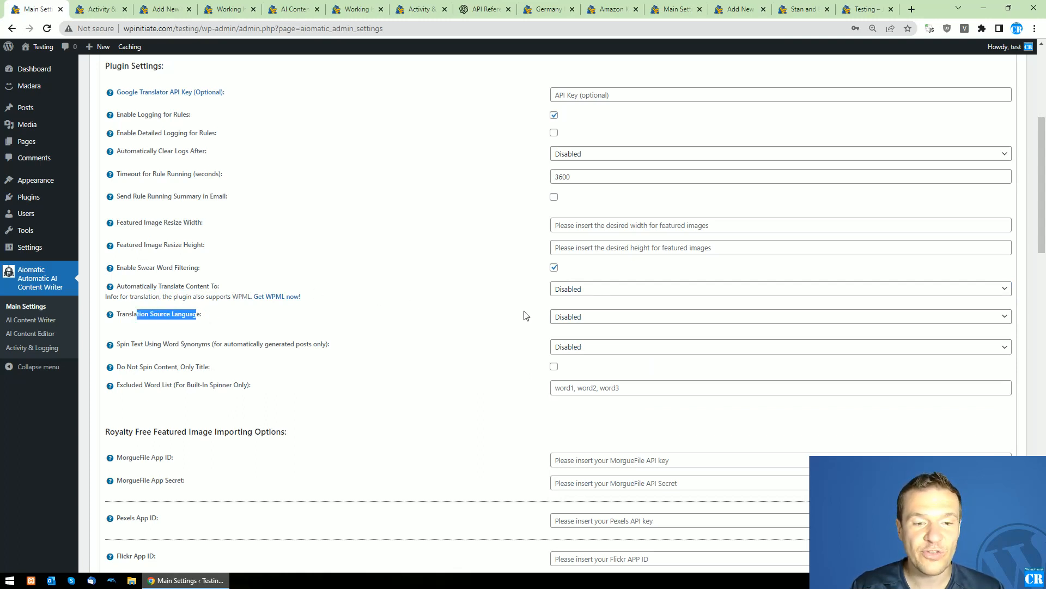
{"action": "left_click", "coordinate": [590, 318]}
{"action": "scroll", "coordinate": [571, 360], "scroll_direction": "down", "scroll_amount": 4}
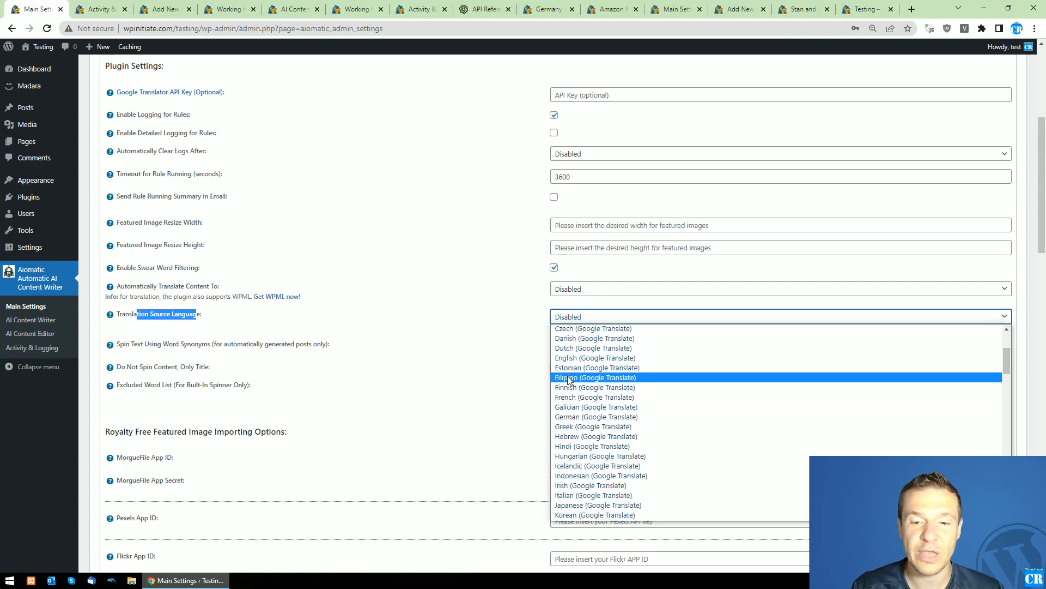
{"action": "left_click", "coordinate": [571, 360]}
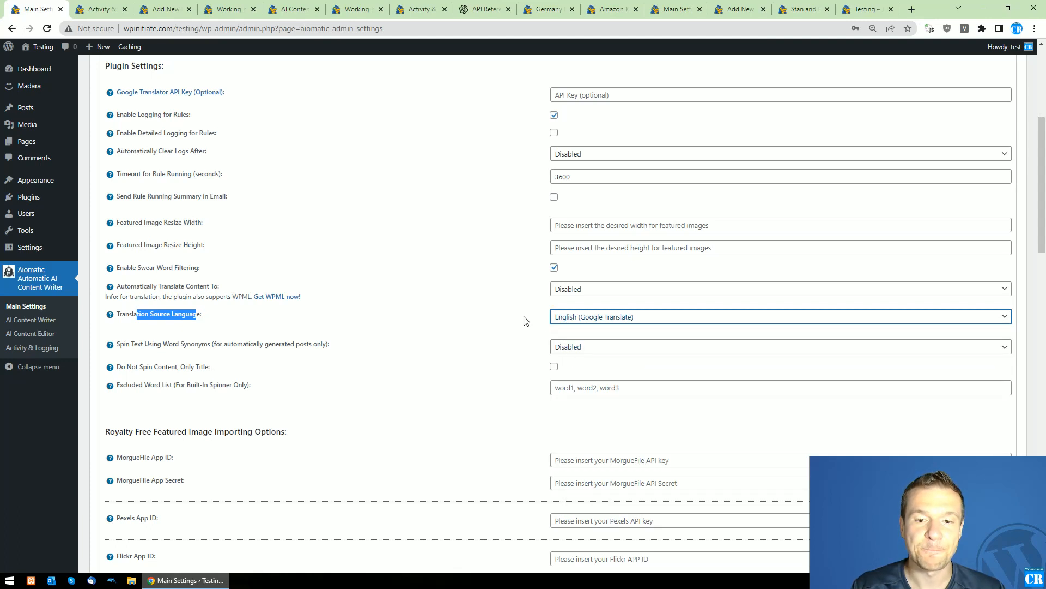
Review the spinner services available for Spin Text Using Word Synonyms and keep the option Disabled
{"action": "left_click_drag", "start_coordinate": [118, 345], "coordinate": [212, 345]}
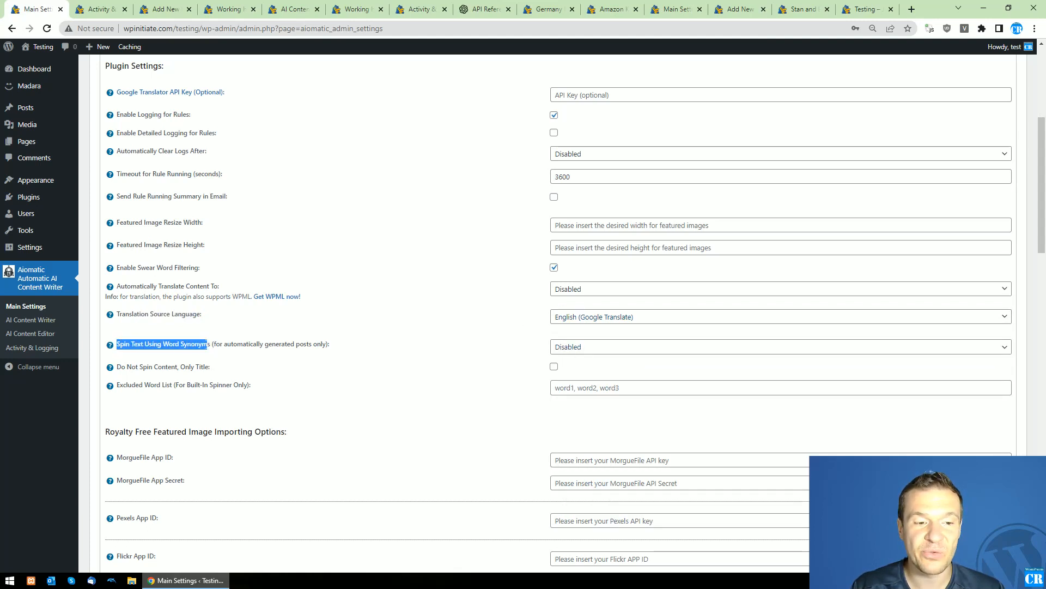
{"action": "left_click", "coordinate": [579, 350]}
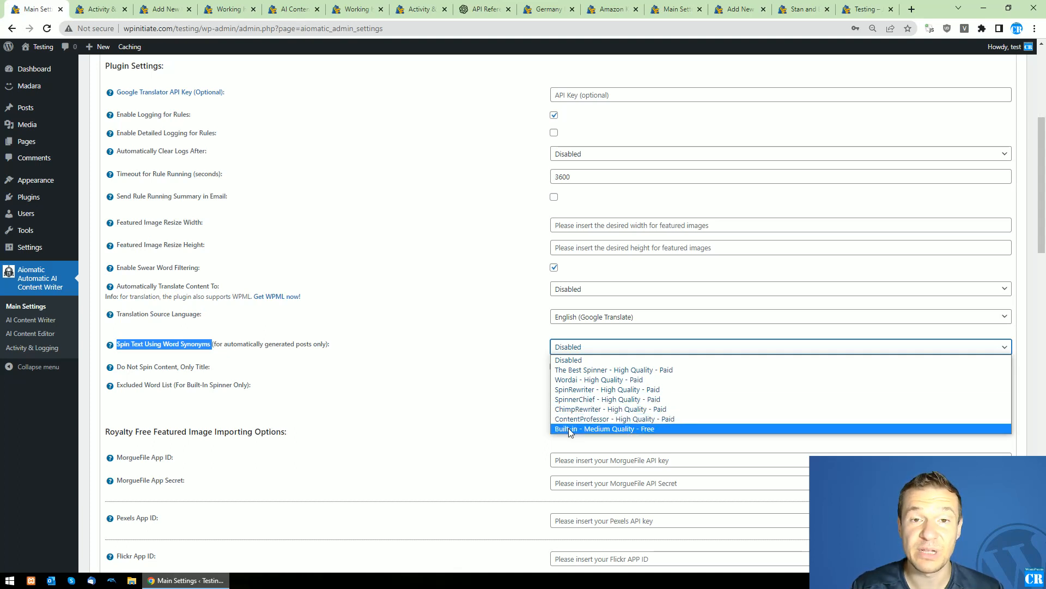
{"action": "left_click", "coordinate": [577, 371]}
{"action": "left_click", "coordinate": [591, 363]}
{"action": "left_click", "coordinate": [591, 374]}
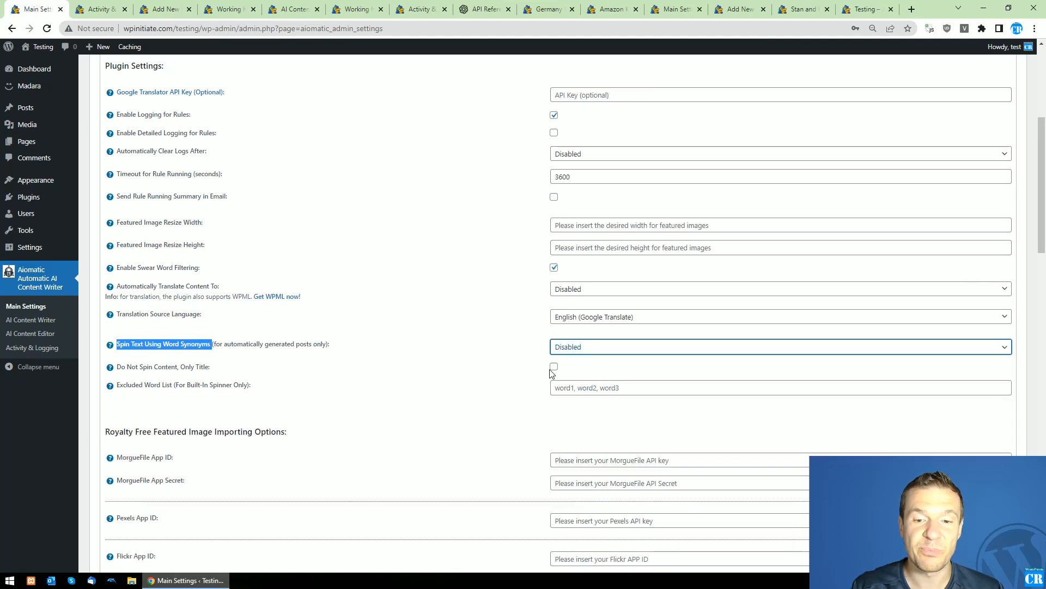
Examine the Do Not Spin Content, Only Title option and the Excluded Word List for the built-in spinner, leaving title-only spinning off
{"action": "left_click_drag", "start_coordinate": [126, 369], "coordinate": [268, 373]}
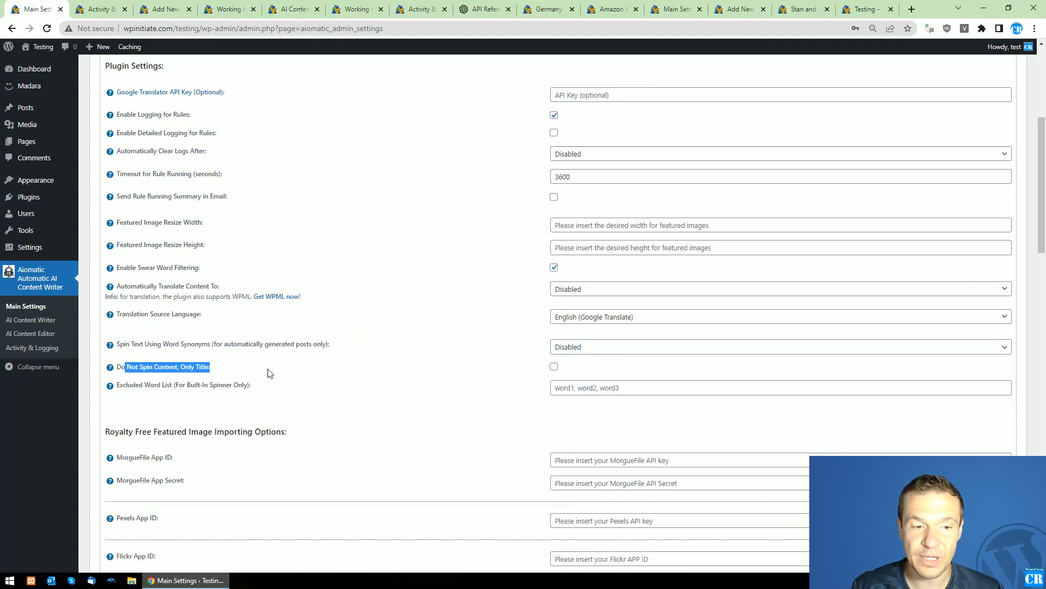
{"action": "left_click", "coordinate": [554, 366]}
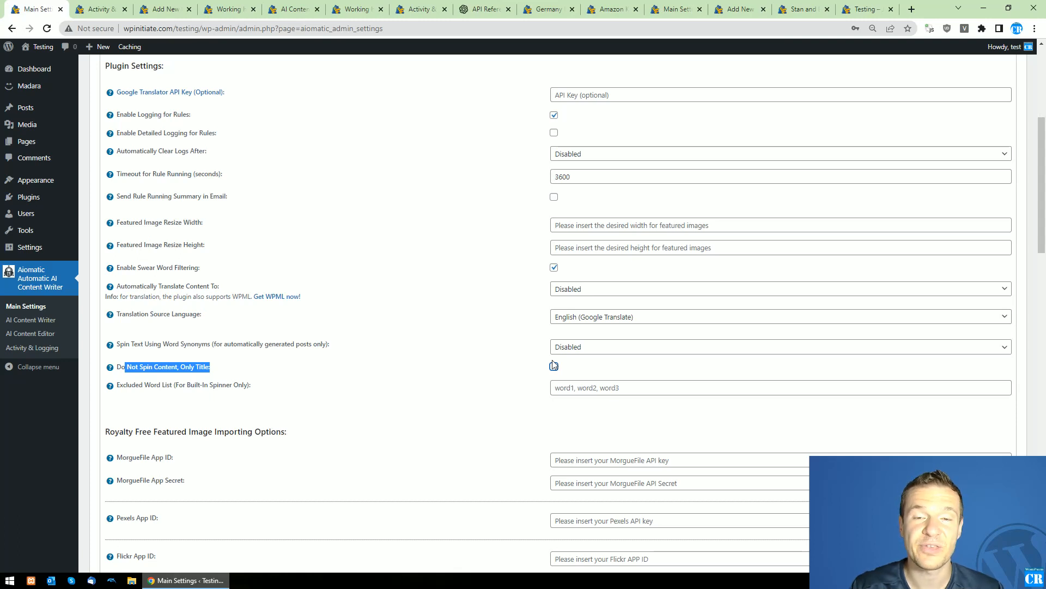
{"action": "scroll", "coordinate": [497, 402], "scroll_direction": "down", "scroll_amount": 1}
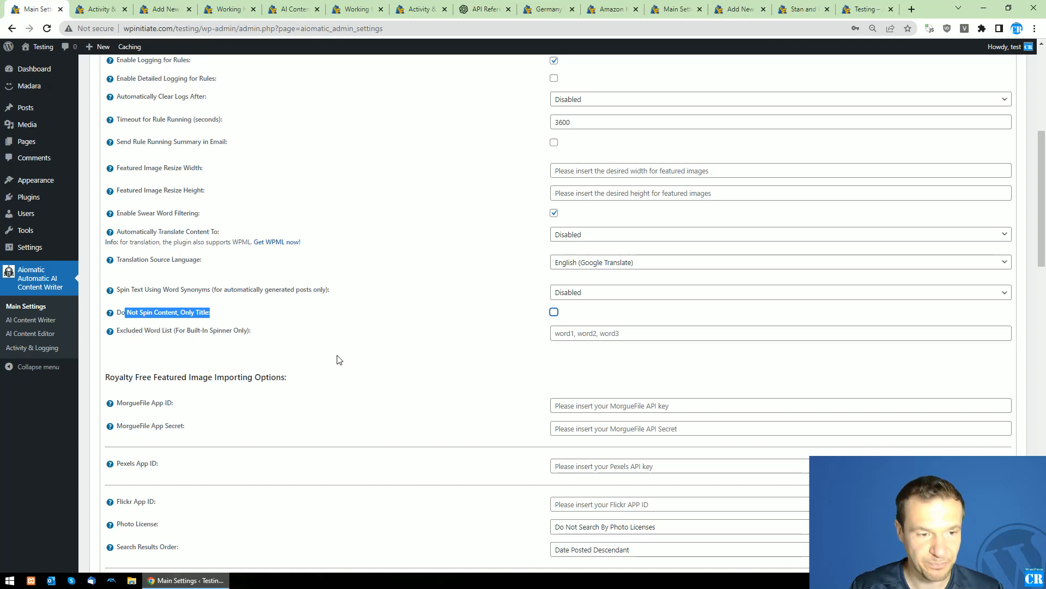
{"action": "left_click_drag", "start_coordinate": [142, 328], "coordinate": [256, 331]}
Review the royalty-free featured image sources, covering the MorgueFile, Pexels, Flickr, Pixabay and Unsplash API settings and Pixabay direct scraping
{"action": "scroll", "coordinate": [262, 335], "scroll_direction": "down", "scroll_amount": 2}
{"action": "scroll", "coordinate": [260, 327], "scroll_direction": "down", "scroll_amount": 2}
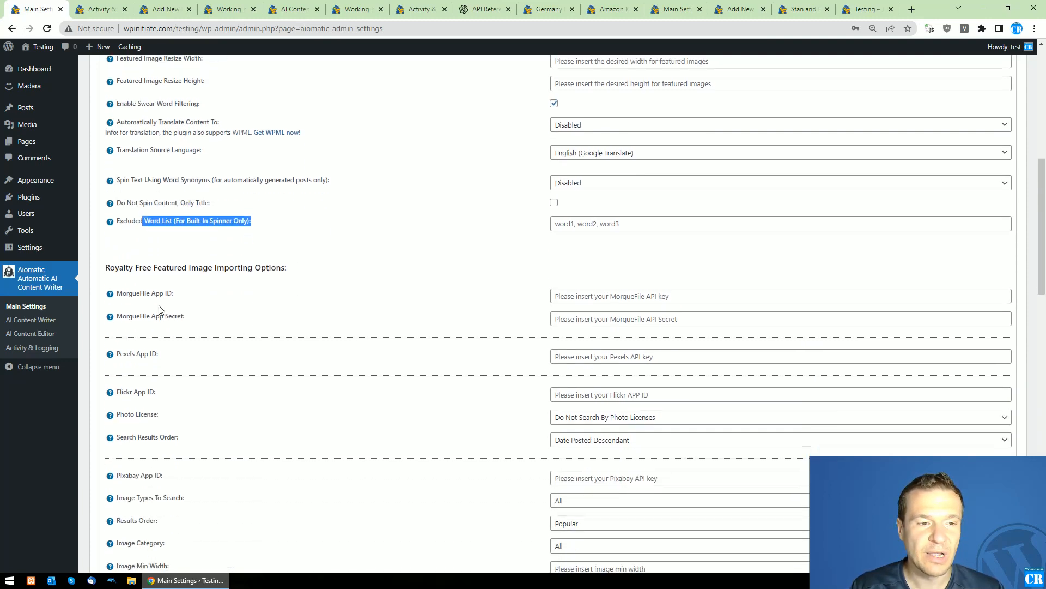
{"action": "left_click_drag", "start_coordinate": [105, 159], "coordinate": [283, 159]}
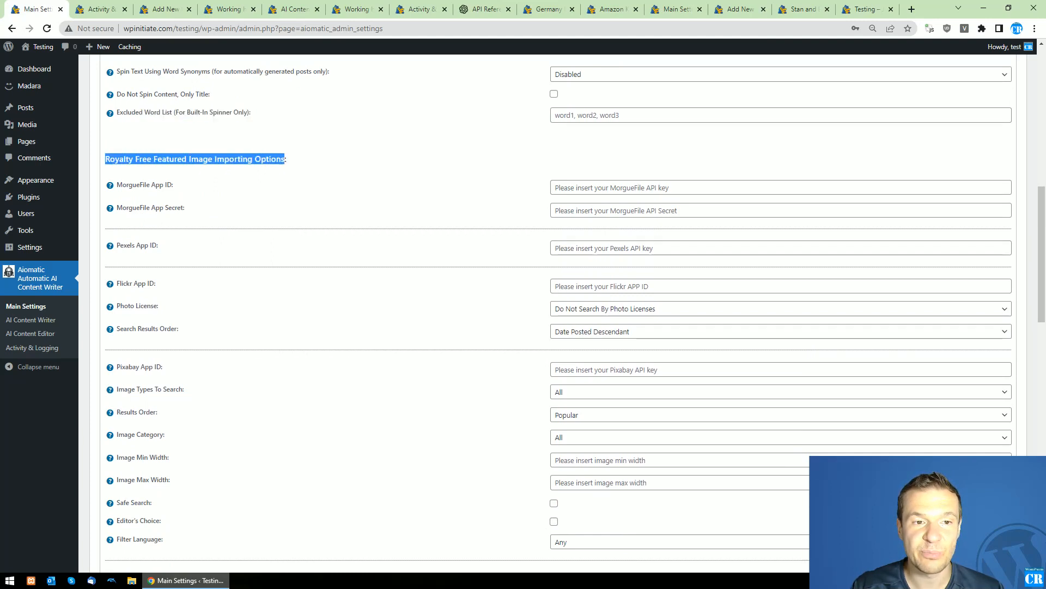
{"action": "double_click", "coordinate": [136, 186]}
{"action": "double_click", "coordinate": [134, 208]}
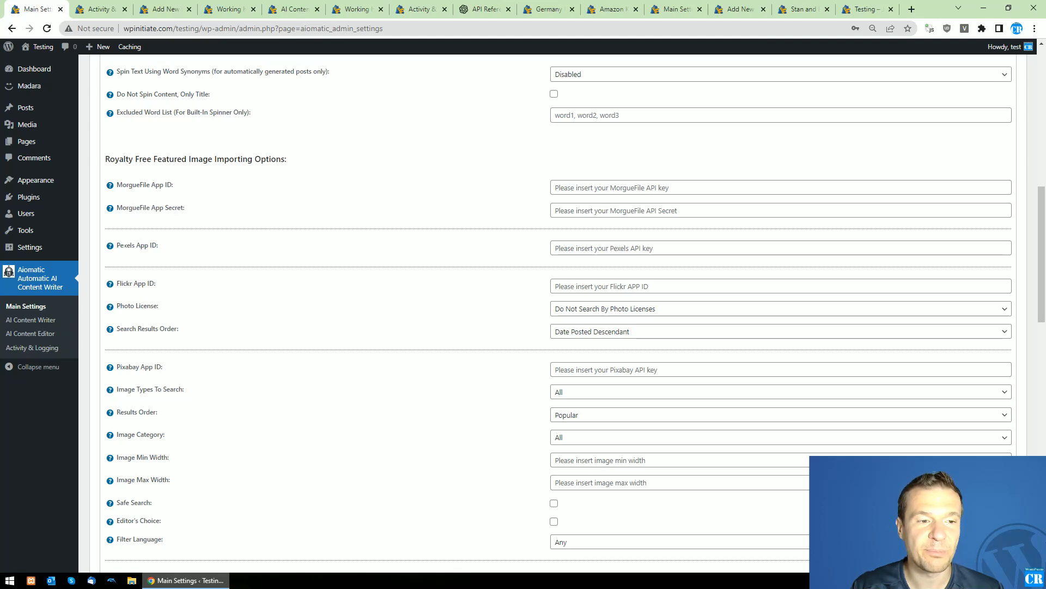
{"action": "double_click", "coordinate": [131, 245]}
{"action": "scroll", "coordinate": [136, 273], "scroll_direction": "down", "scroll_amount": 1}
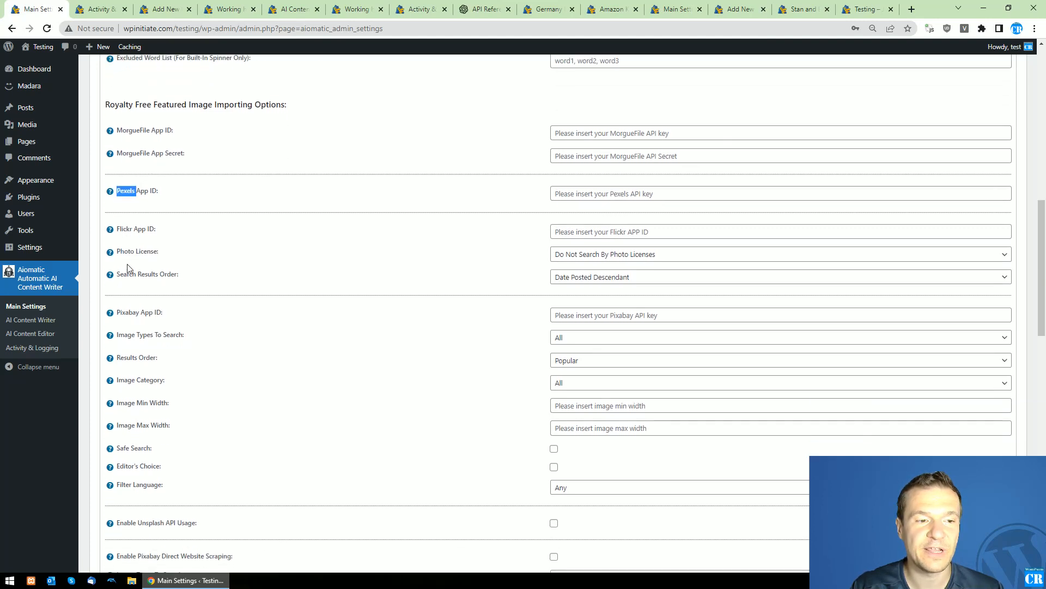
{"action": "scroll", "coordinate": [133, 273], "scroll_direction": "down", "scroll_amount": 1}
{"action": "double_click", "coordinate": [130, 259]}
{"action": "scroll", "coordinate": [132, 297], "scroll_direction": "down", "scroll_amount": 5}
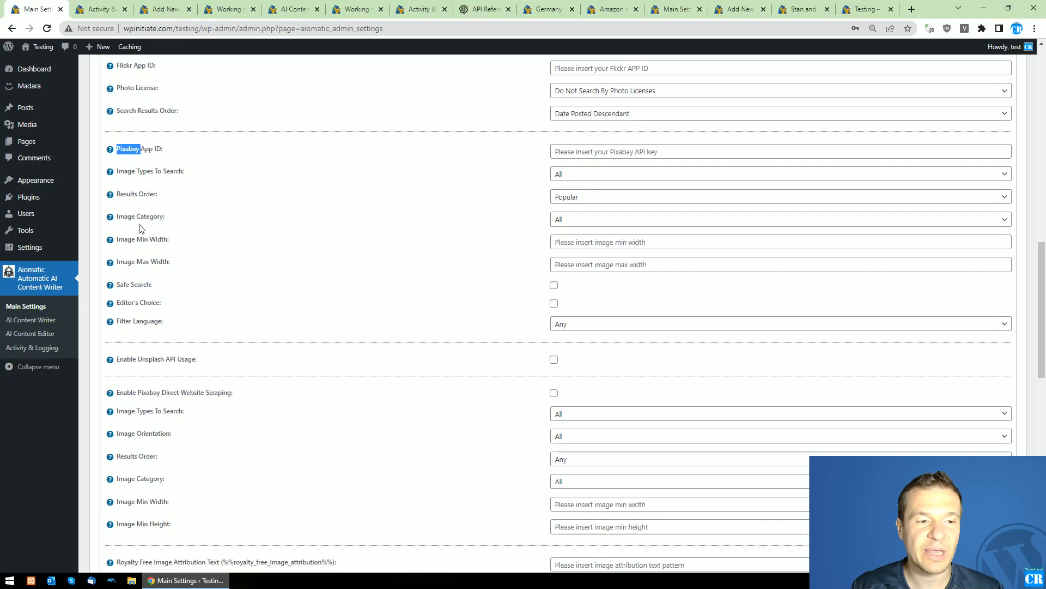
{"action": "double_click", "coordinate": [139, 195]}
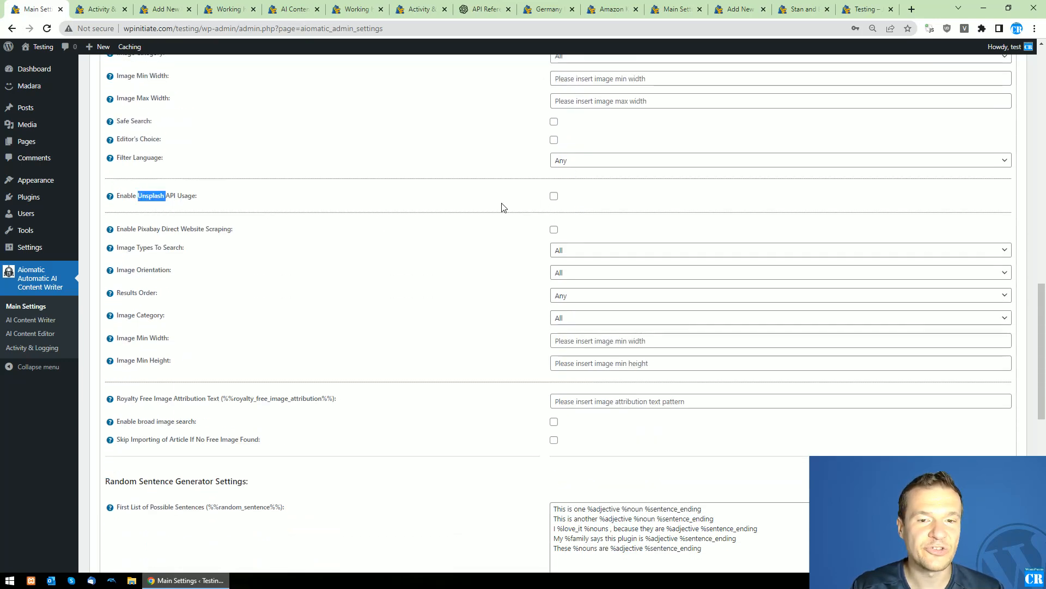
{"action": "double_click", "coordinate": [147, 230]}
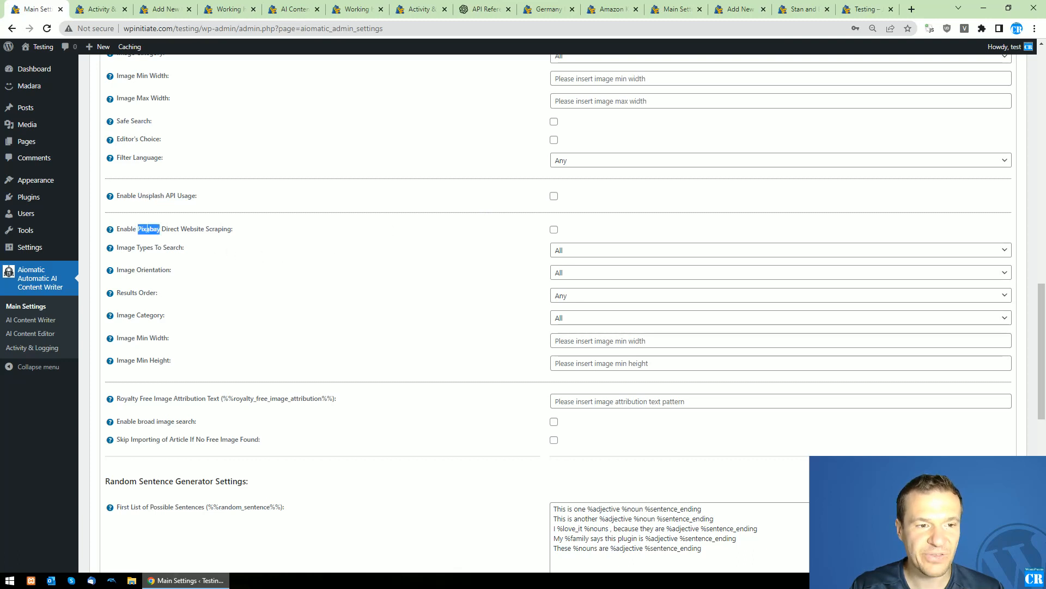
Examine the Royalty Free Image Attribution Text setting and its %%royalty_free_image_attribution%% shortcode
{"action": "scroll", "coordinate": [148, 229], "scroll_direction": "down", "scroll_amount": 3}
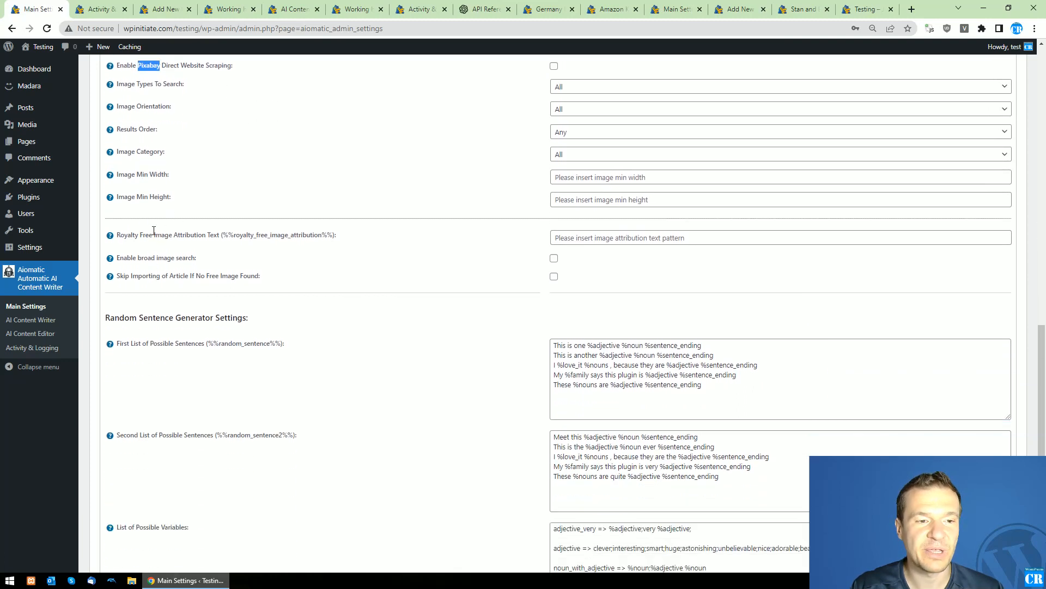
{"action": "left_click", "coordinate": [141, 238]}
{"action": "left_click_drag", "start_coordinate": [162, 233], "coordinate": [333, 235]}
{"action": "left_click", "coordinate": [155, 232]}
{"action": "left_click", "coordinate": [252, 233]}
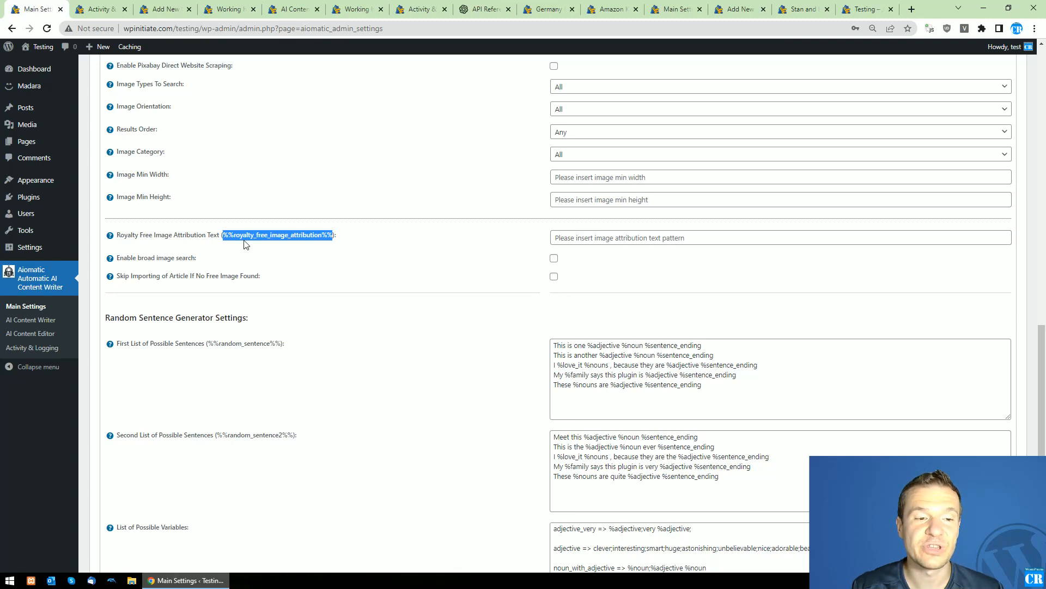
Examine the First List of Possible Sentences in the Random Sentence Generator settings, including its %%random_sentence%% shortcode and the %noun placeholder
{"action": "scroll", "coordinate": [244, 244], "scroll_direction": "down", "scroll_amount": 2}
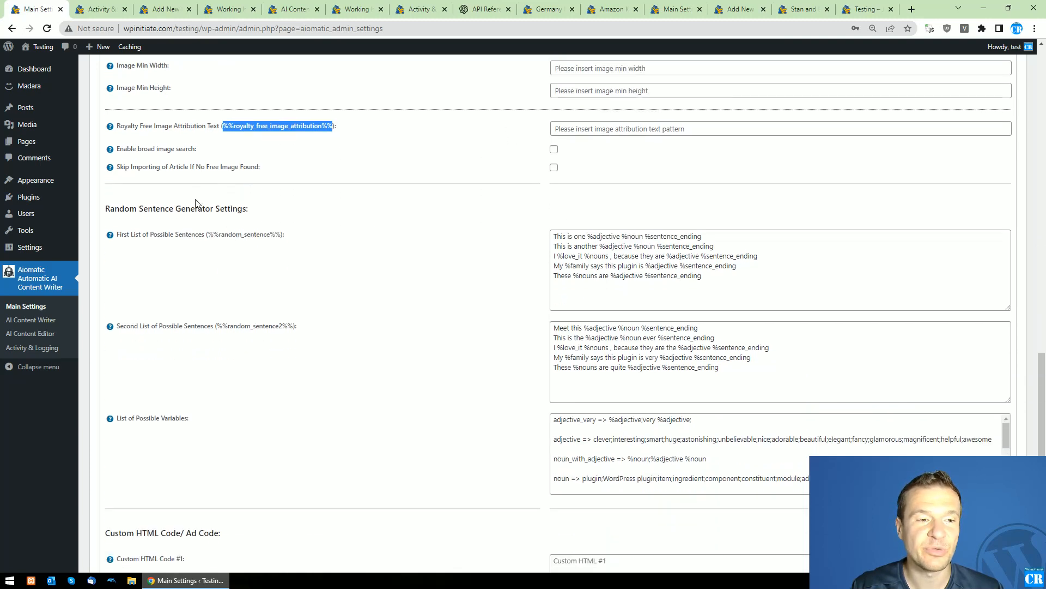
{"action": "left_click", "coordinate": [143, 231]}
{"action": "left_click_drag", "start_coordinate": [207, 235], "coordinate": [282, 235]}
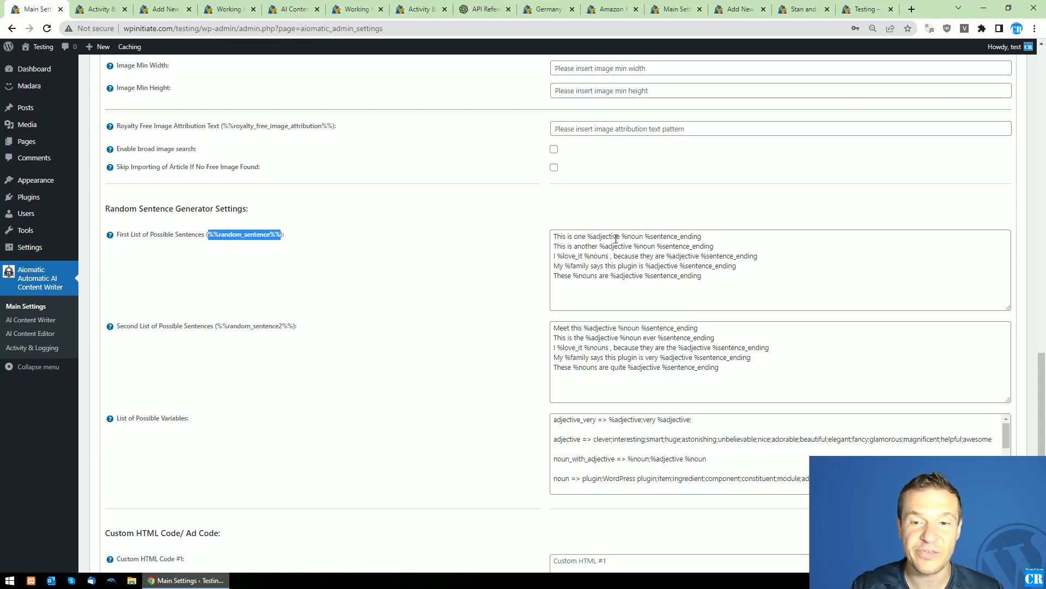
{"action": "left_click_drag", "start_coordinate": [623, 237], "coordinate": [643, 237]}
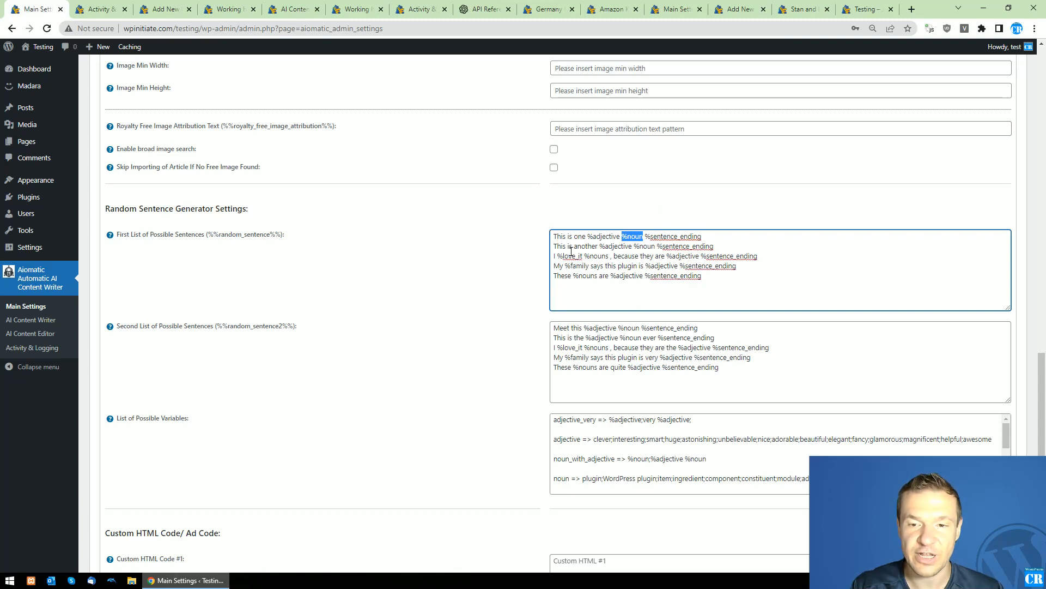
{"action": "left_click_drag", "start_coordinate": [207, 234], "coordinate": [282, 235]}
{"action": "left_click", "coordinate": [210, 234]}
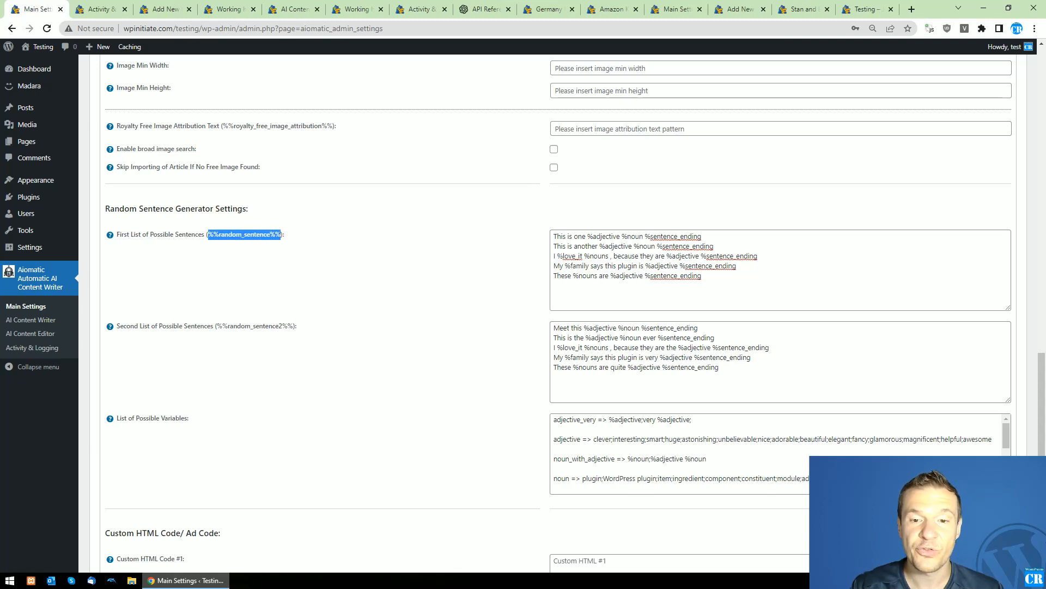
Check the %love_it synonyms in the List of Possible Variables and compare the %%random_sentence%% and %%random_sentence2%% shortcodes
{"action": "left_click_drag", "start_coordinate": [557, 256], "coordinate": [582, 256]}
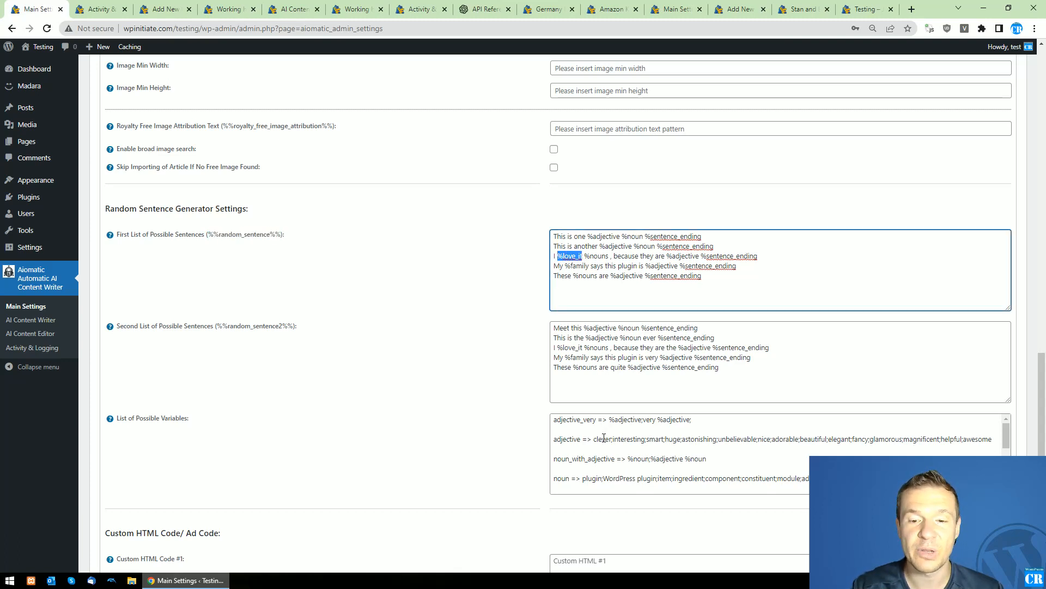
{"action": "scroll", "coordinate": [566, 422], "scroll_direction": "down", "scroll_amount": 1}
{"action": "left_click_drag", "start_coordinate": [554, 463], "coordinate": [805, 462]}
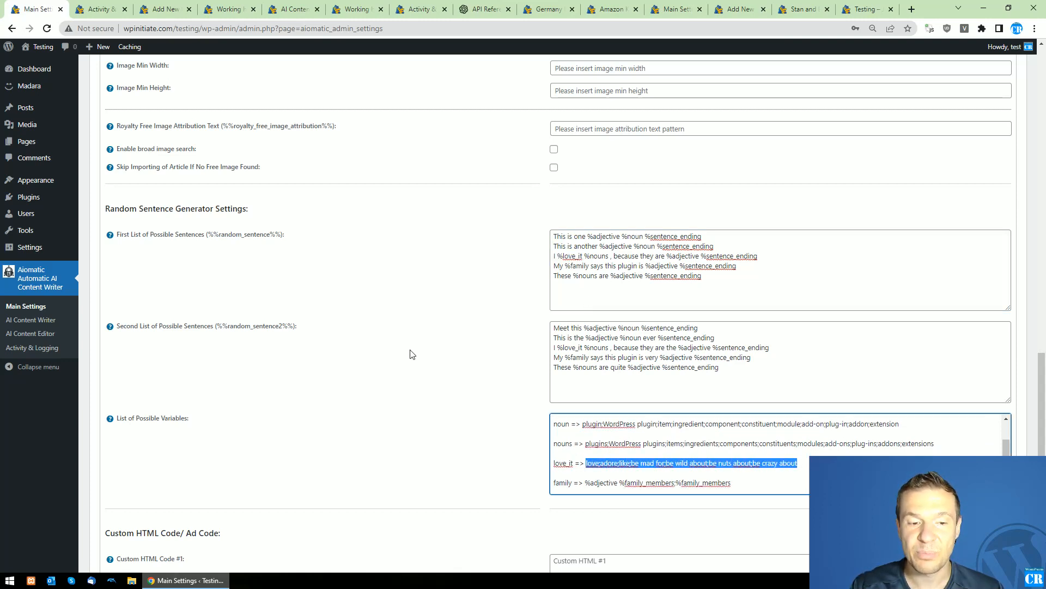
{"action": "scroll", "coordinate": [409, 350], "scroll_direction": "down", "scroll_amount": 5}
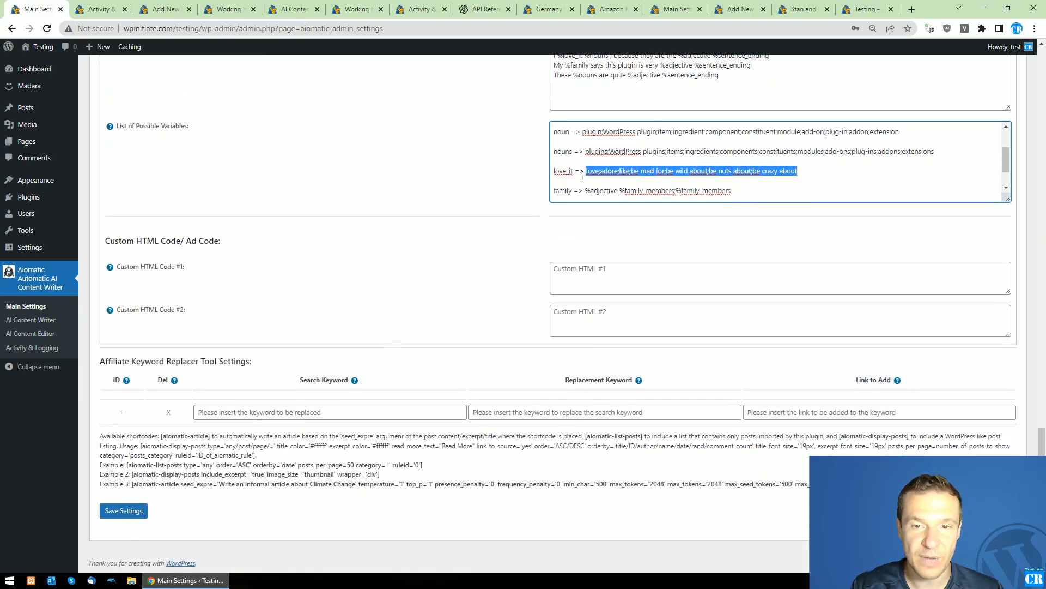
{"action": "scroll", "coordinate": [594, 133], "scroll_direction": "up", "scroll_amount": 5}
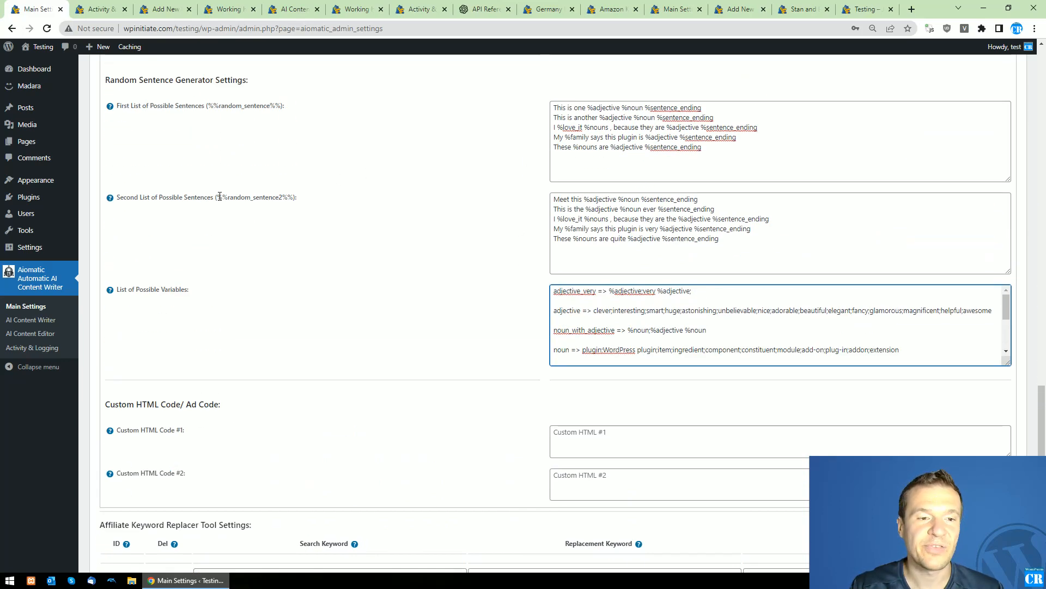
{"action": "left_click_drag", "start_coordinate": [217, 198], "coordinate": [295, 197]}
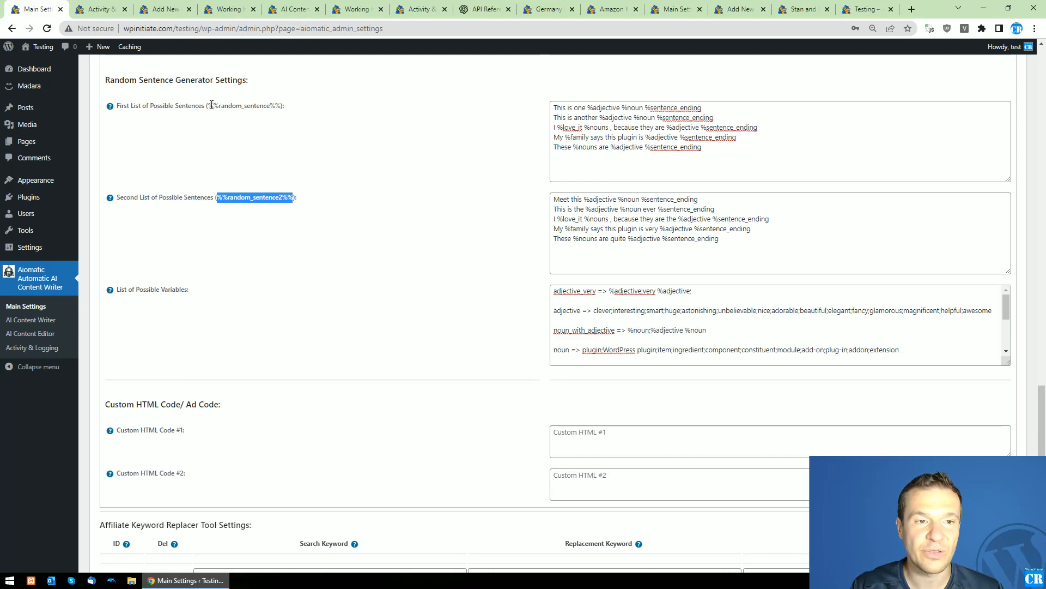
{"action": "left_click_drag", "start_coordinate": [208, 105], "coordinate": [282, 105]}
Review the Custom HTML Code #1 and #2 settings and read the help text for their %%custom_html%% and %%custom_html2%% variables
{"action": "scroll", "coordinate": [256, 240], "scroll_direction": "down", "scroll_amount": 3}
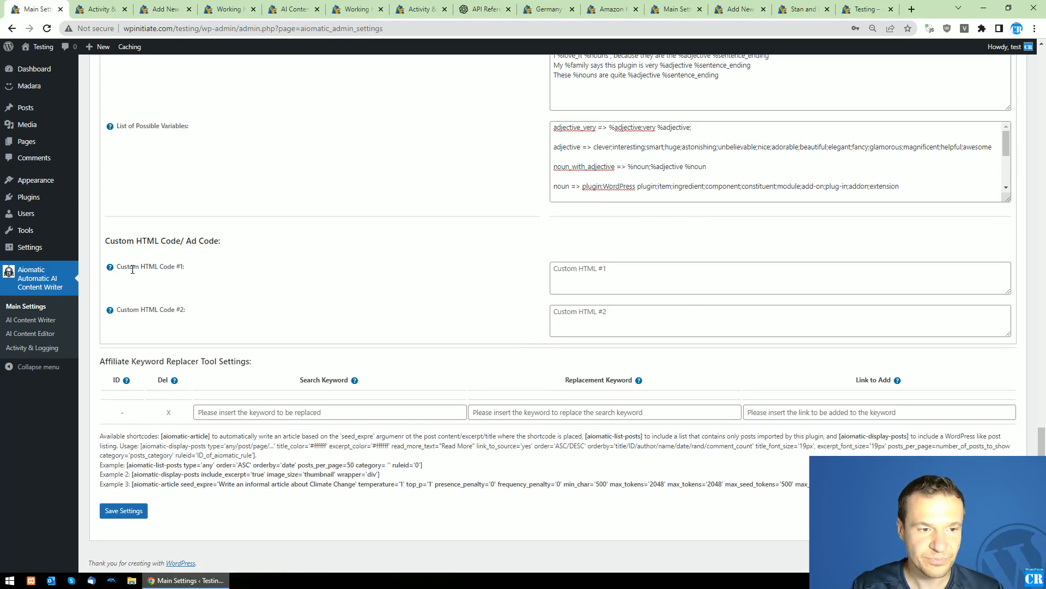
{"action": "left_click_drag", "start_coordinate": [118, 267], "coordinate": [180, 267]}
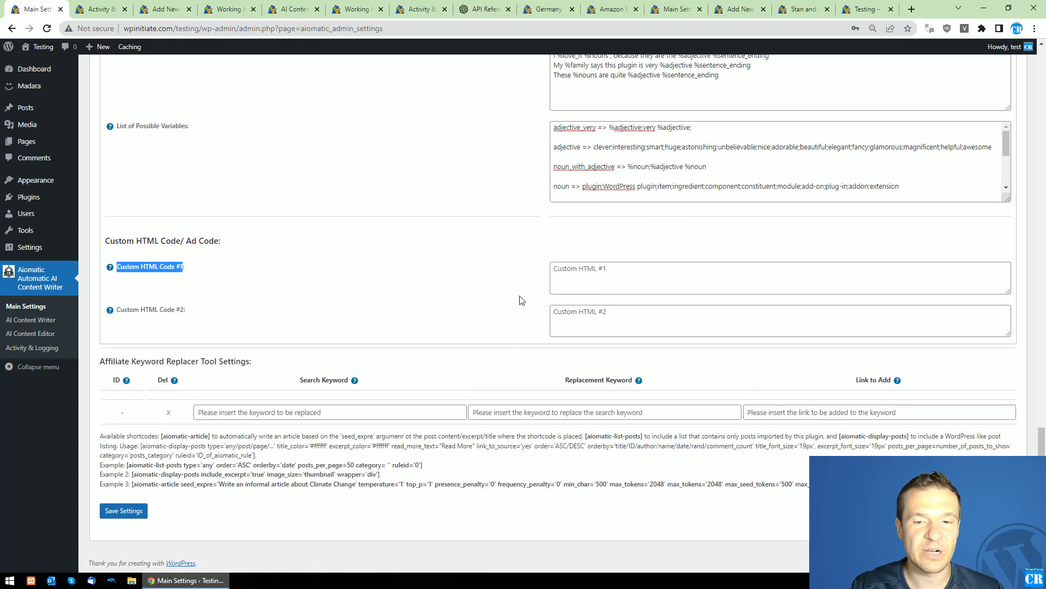
{"action": "left_click", "coordinate": [566, 273]}
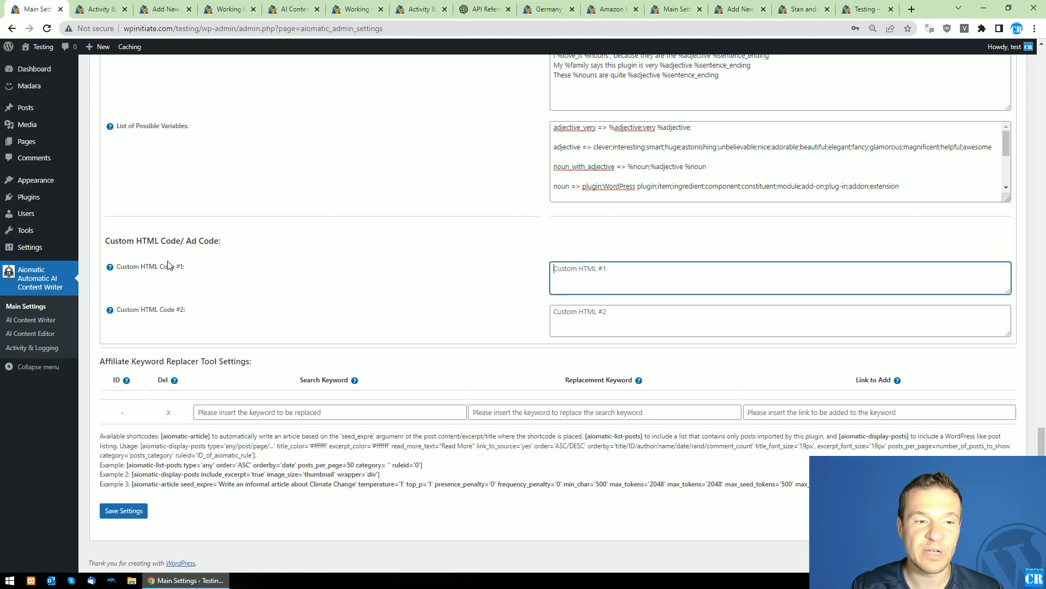
{"action": "mouse_move", "coordinate": [111, 267]}
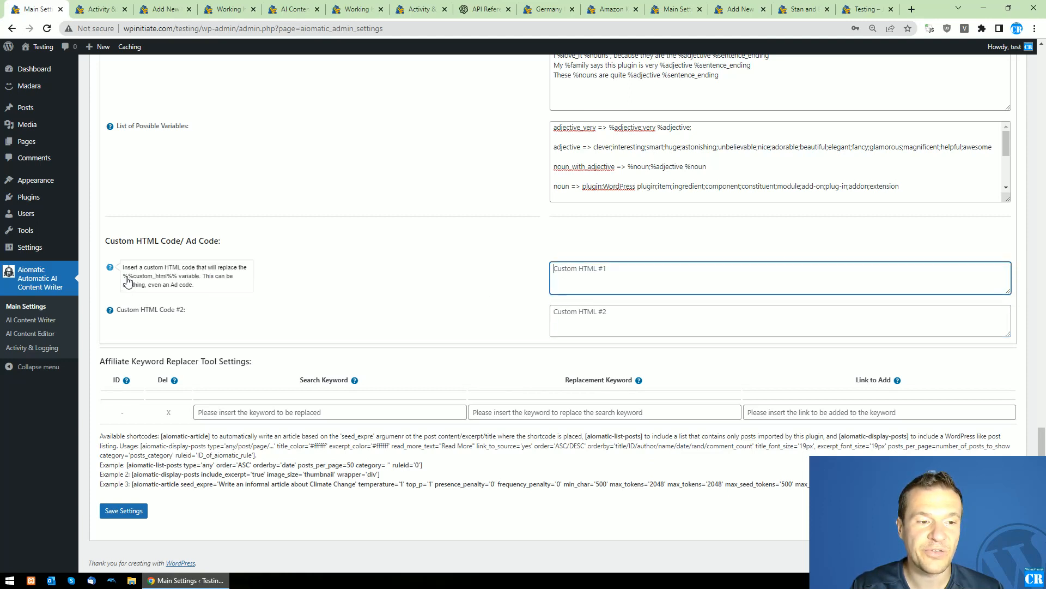
{"action": "left_click_drag", "start_coordinate": [127, 281], "coordinate": [174, 281]}
{"action": "mouse_move", "coordinate": [111, 309]}
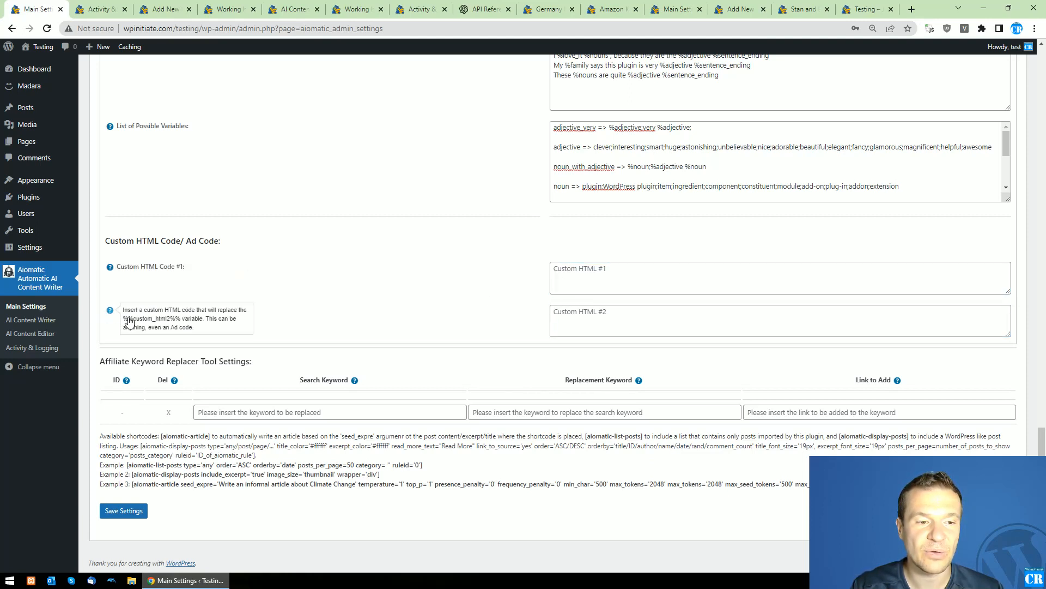
{"action": "left_click_drag", "start_coordinate": [125, 319], "coordinate": [188, 319]}
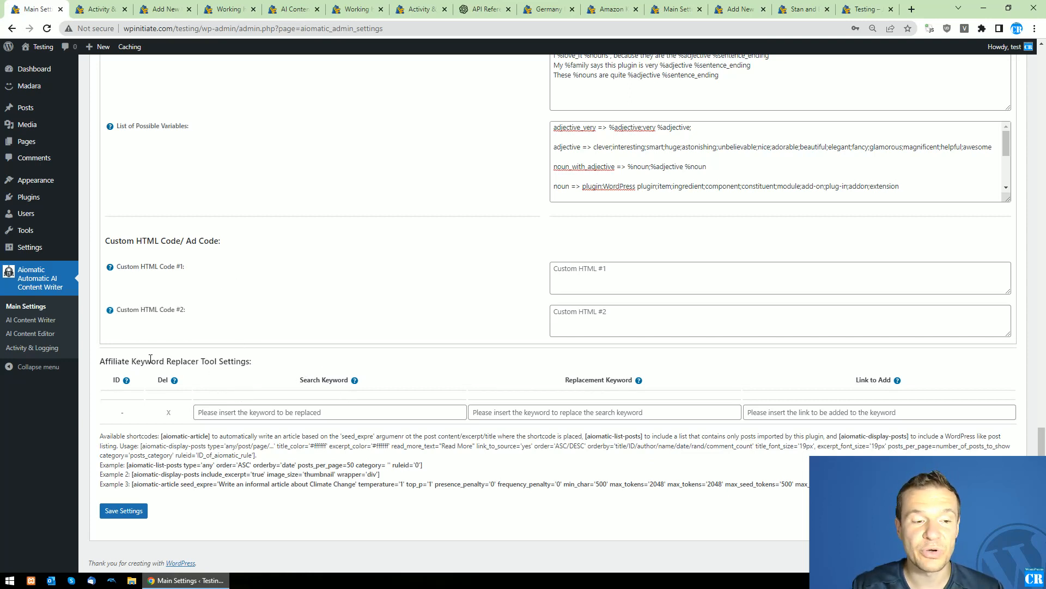
Review the Search Keyword, Replacement Keyword and Link to Add fields of the Affiliate Keyword Replacer Tool
{"action": "left_click", "coordinate": [247, 413]}
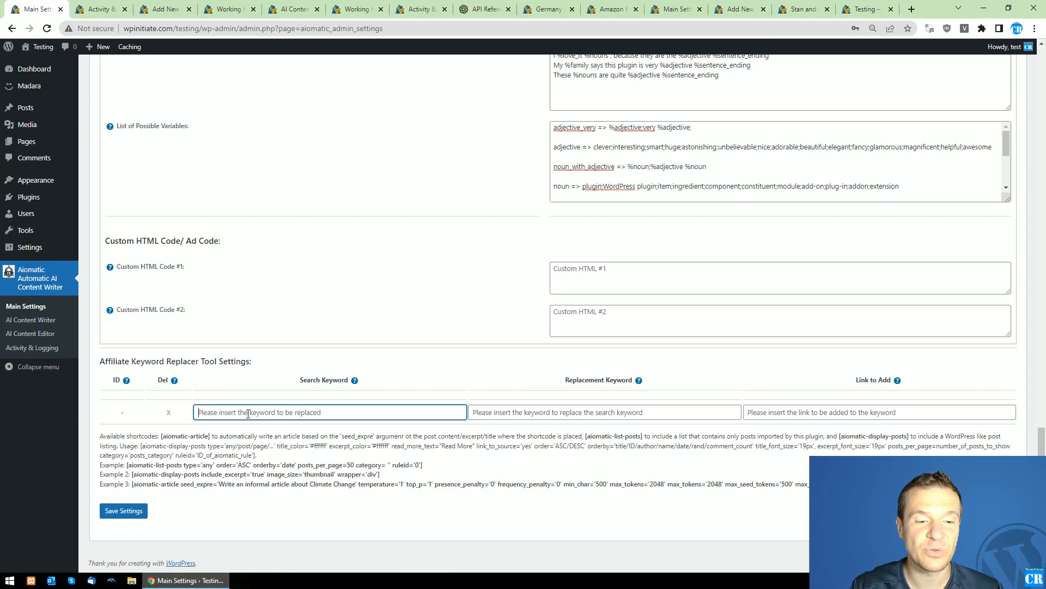
{"action": "left_click", "coordinate": [553, 409]}
{"action": "left_click", "coordinate": [829, 412]}
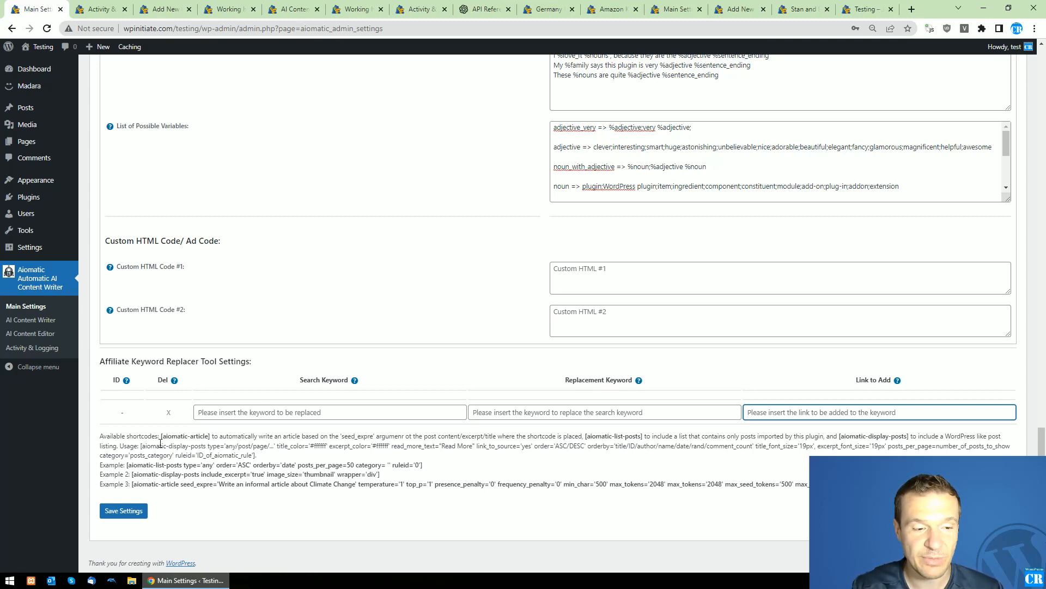
Examine the available shortcodes [aiomatic-article], [aiomatic-list-posts] and [aiomatic-display-posts] and their usage examples
{"action": "left_click_drag", "start_coordinate": [161, 436], "coordinate": [211, 436]}
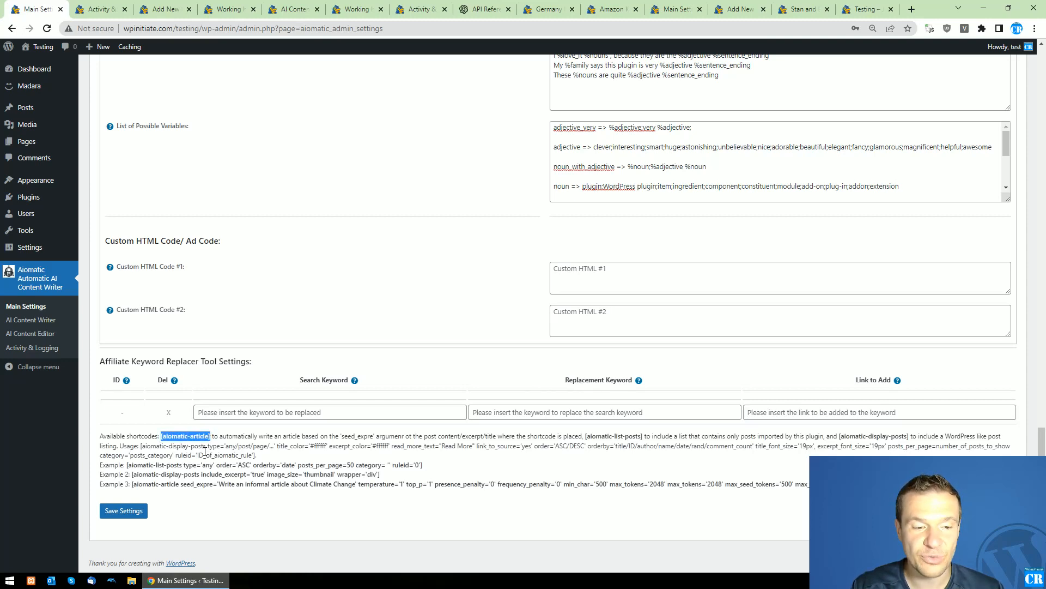
{"action": "left_click_drag", "start_coordinate": [127, 467], "coordinate": [182, 467]}
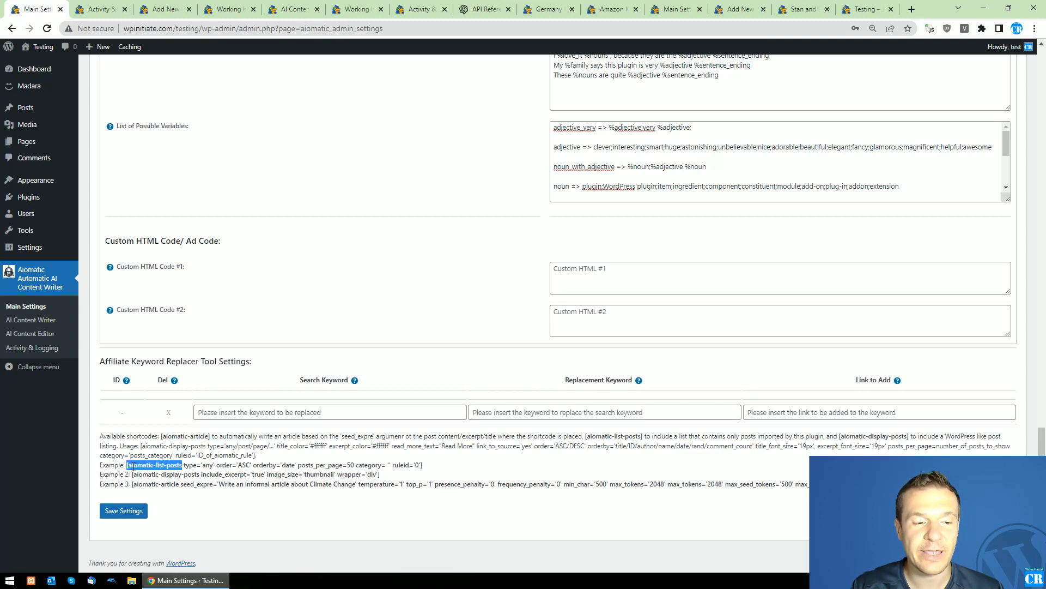
{"action": "left_click_drag", "start_coordinate": [133, 475], "coordinate": [197, 475]}
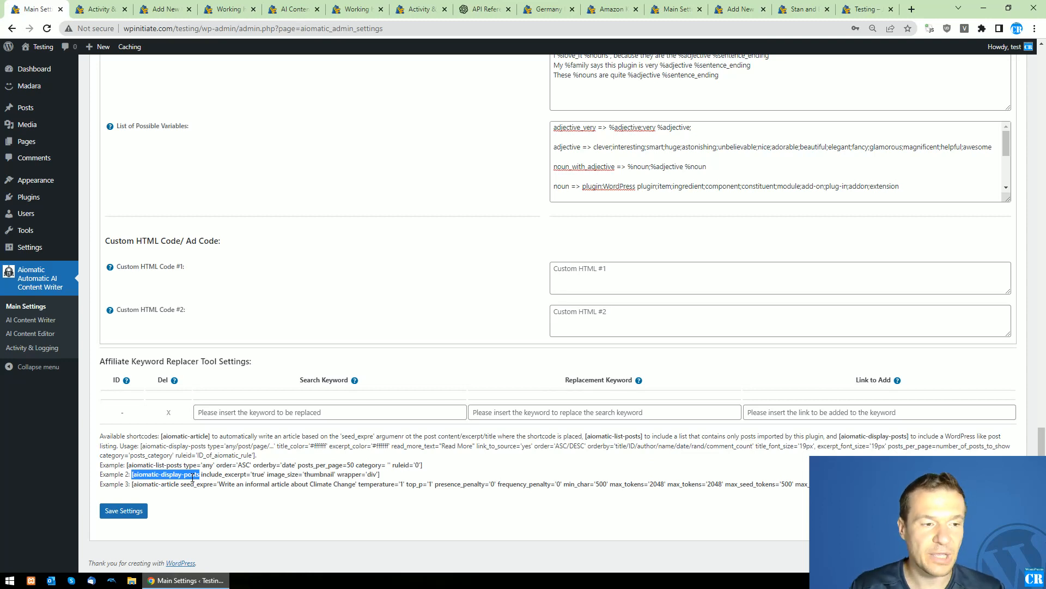
Open the AI Content Writer rules and enlarge rule 0's Post Title / RSS Feed URL field
{"action": "left_click", "coordinate": [32, 321]}
{"action": "left_click", "coordinate": [570, 94]}
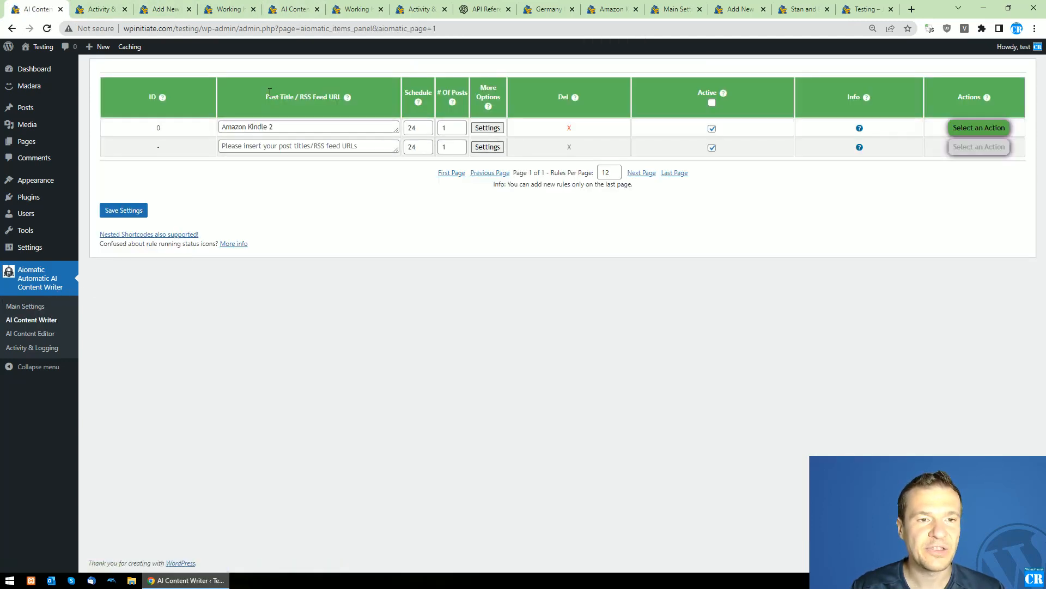
{"action": "left_click_drag", "start_coordinate": [303, 95], "coordinate": [340, 97]}
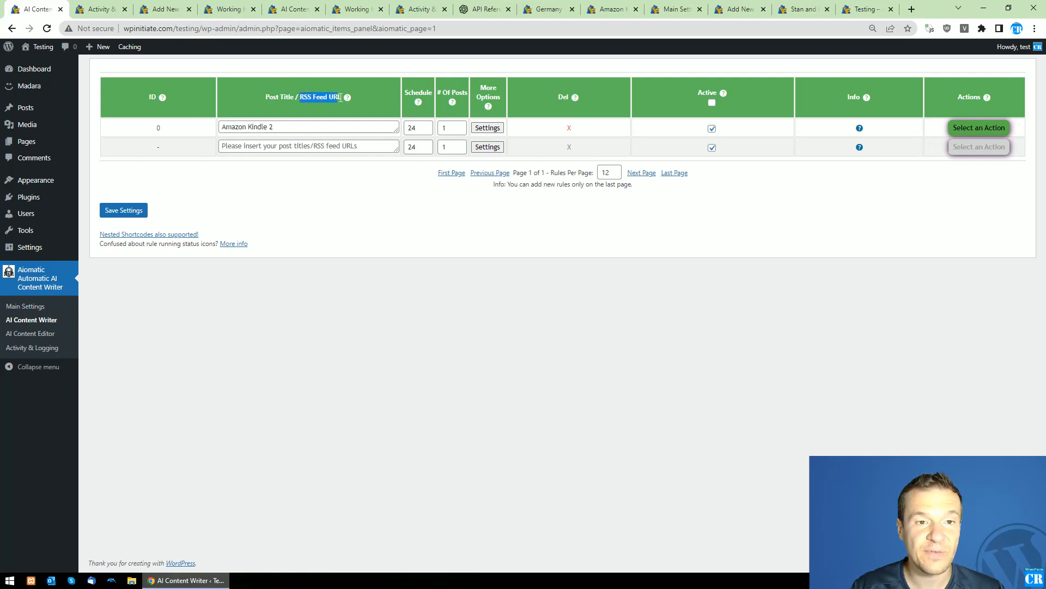
{"action": "left_click_drag", "start_coordinate": [220, 127], "coordinate": [284, 127]}
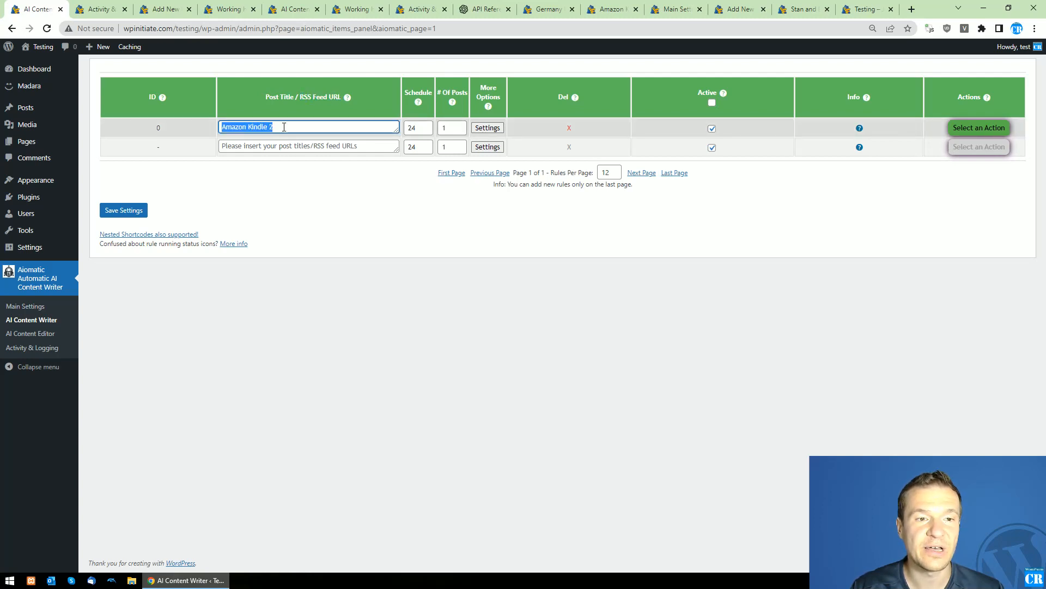
{"action": "left_click_drag", "start_coordinate": [397, 130], "coordinate": [397, 203]}
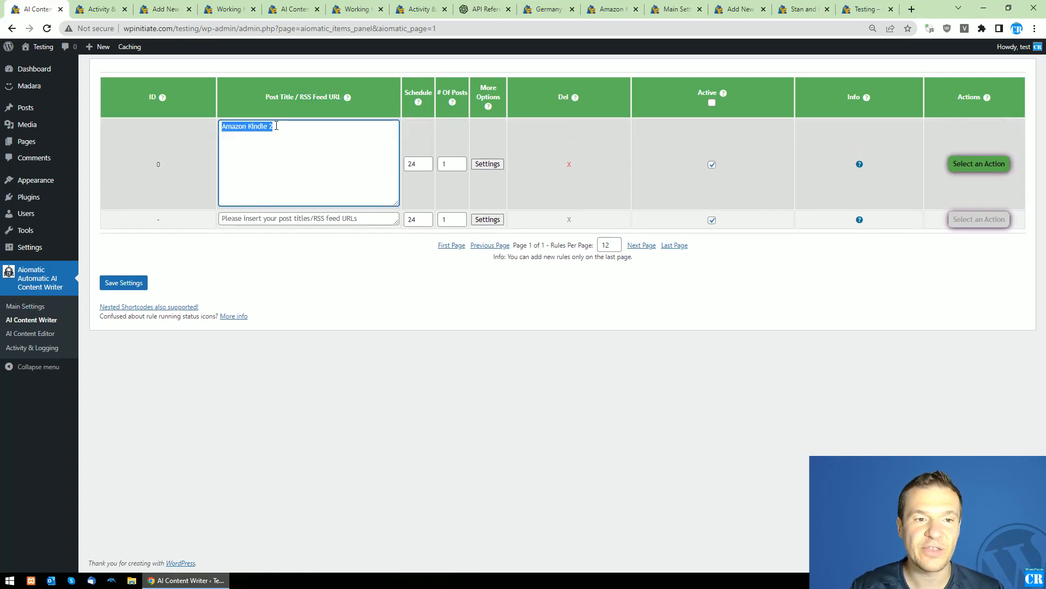
{"action": "left_click", "coordinate": [912, 9]}
{"action": "type", "text": "codere"}
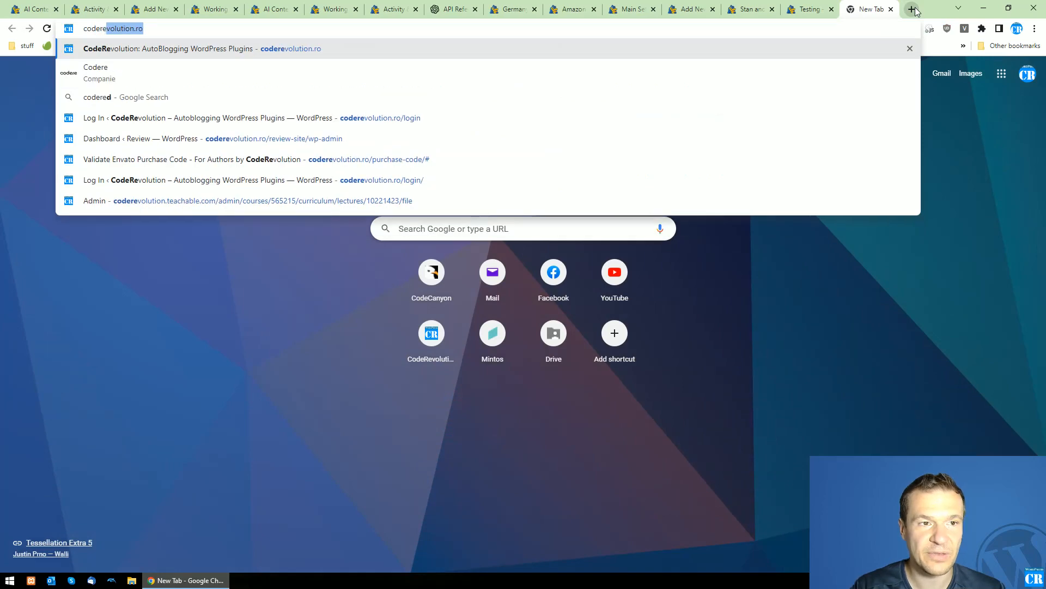
{"action": "type", "text": "volution.ro/rss"}
{"action": "key", "text": "Return"}
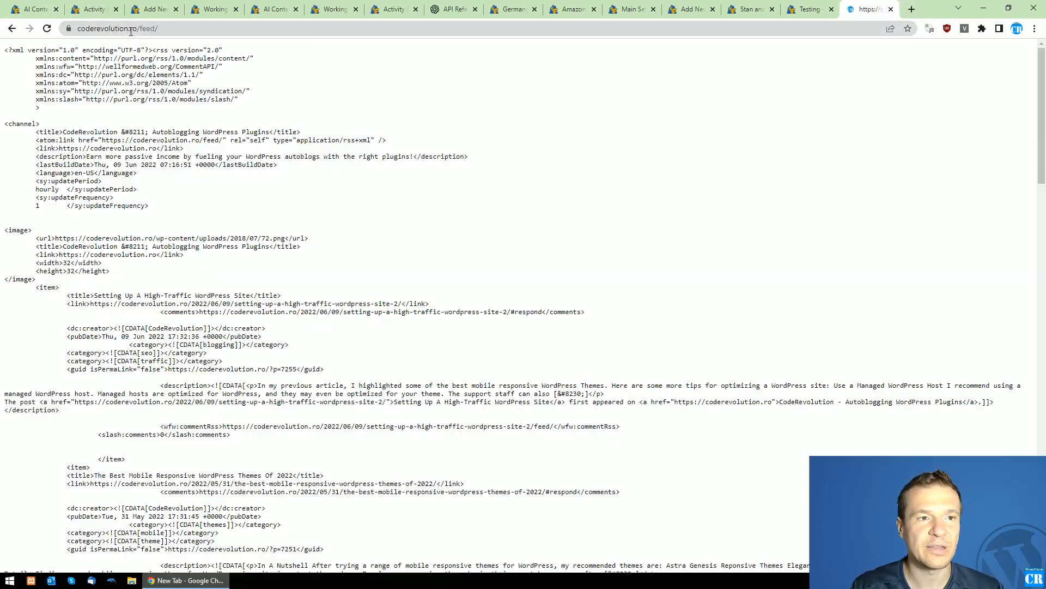
{"action": "left_click", "coordinate": [117, 28]}
{"action": "key", "text": "ctrl+c"}
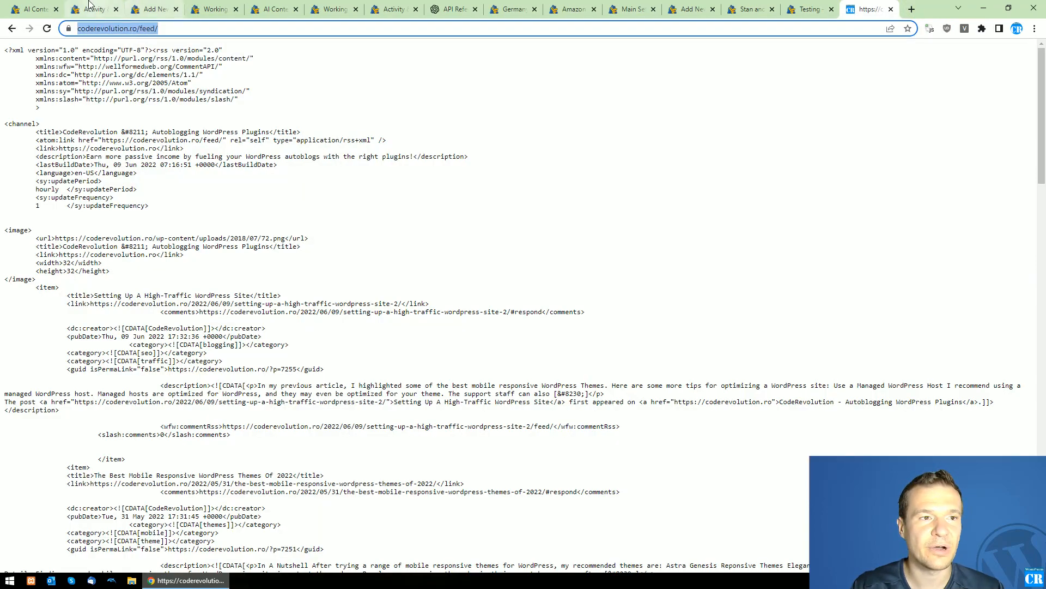
{"action": "left_click", "coordinate": [46, 8]}
{"action": "key", "text": "ctrl+v"}
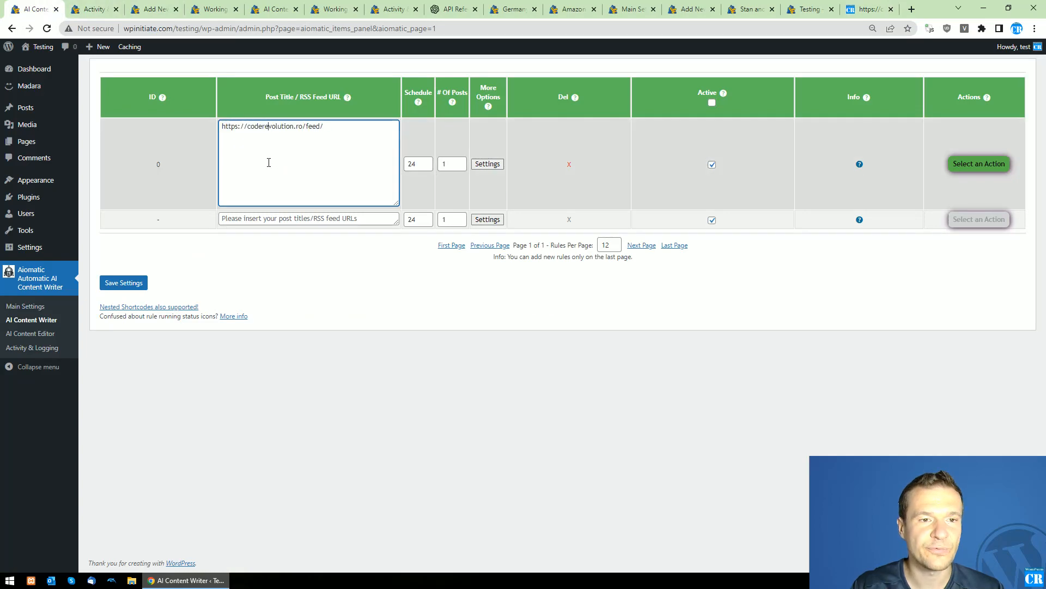
Open rule 0's advanced settings and change the opening of the OpenAI seed command to "Write an article in English"
{"action": "left_click", "coordinate": [486, 164]}
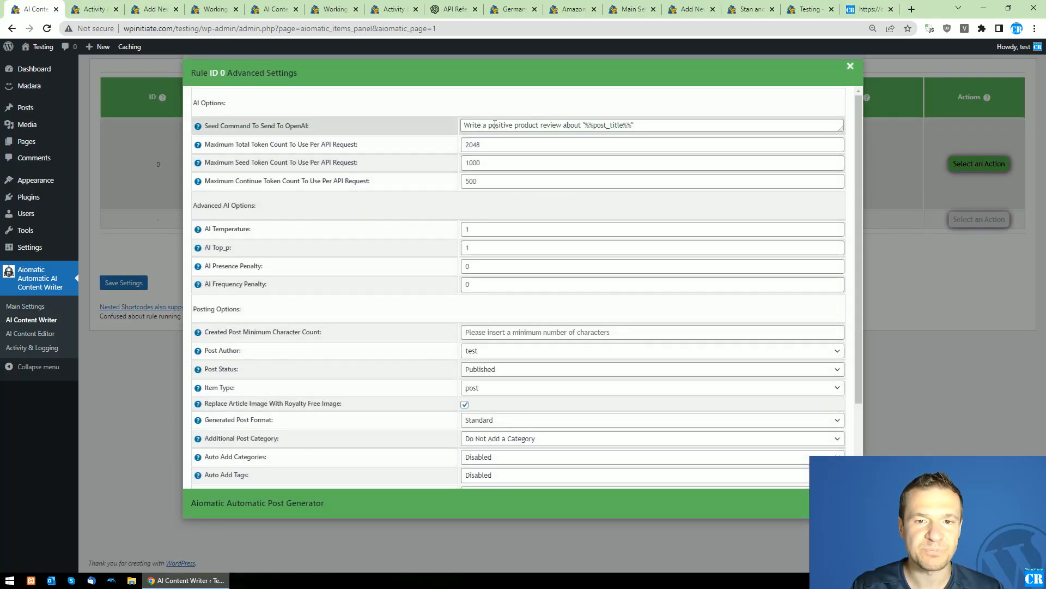
{"action": "mouse_move", "coordinate": [489, 124]}
{"action": "left_mouse_down"}
{"action": "mouse_move", "coordinate": [534, 124]}
{"action": "mouse_move", "coordinate": [509, 125]}
{"action": "left_mouse_up"}
{"action": "left_click", "coordinate": [540, 125]}
{"action": "key", "text": "BackSpace"}
{"action": "key", "text": "BackSpace"}
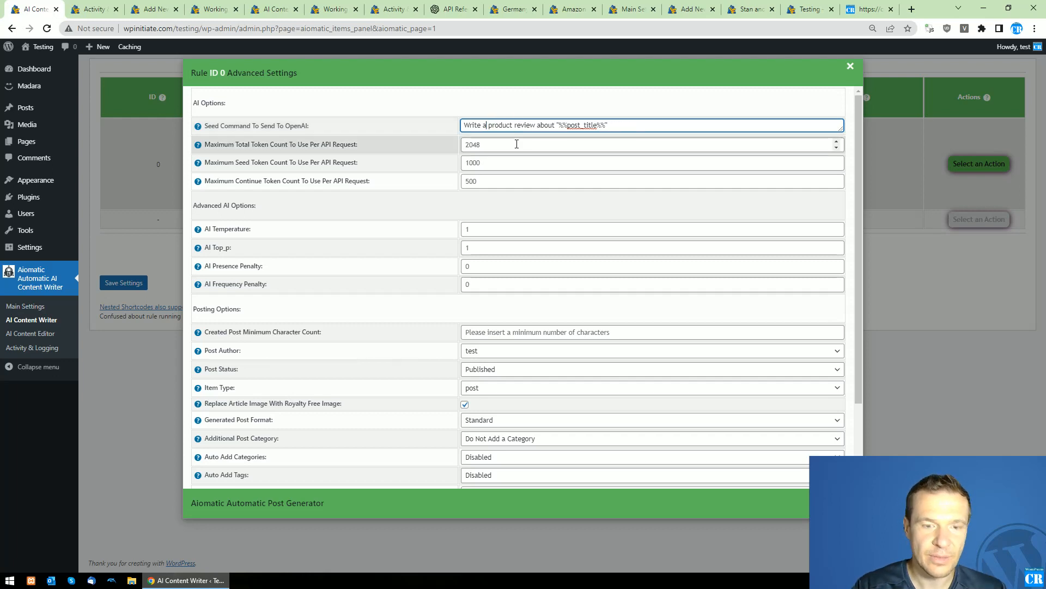
{"action": "type", "text": "n "}
{"action": "type", "text": "article "}
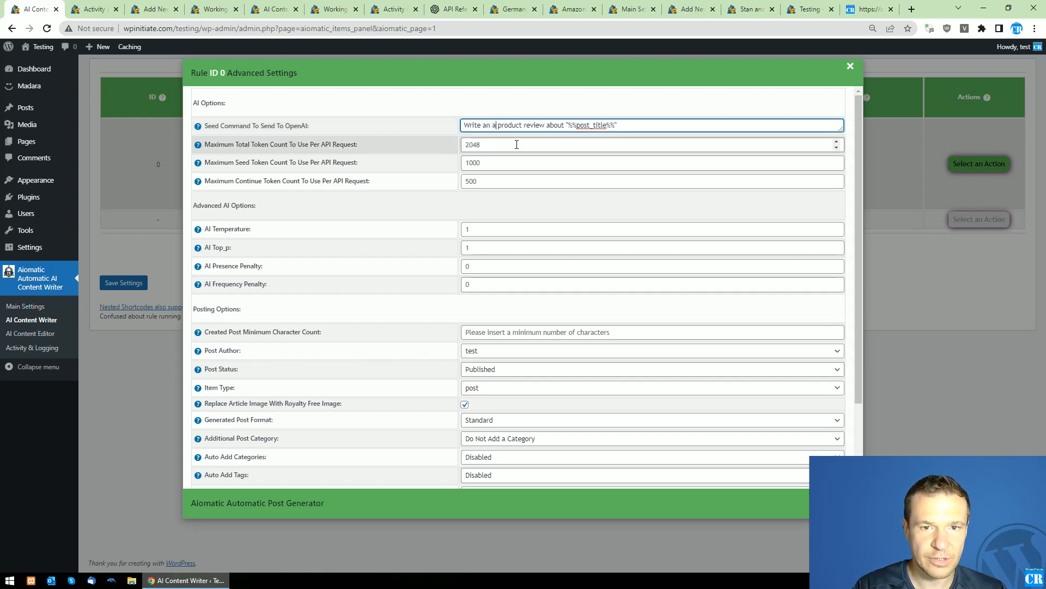
{"action": "type", "text": "in En"}
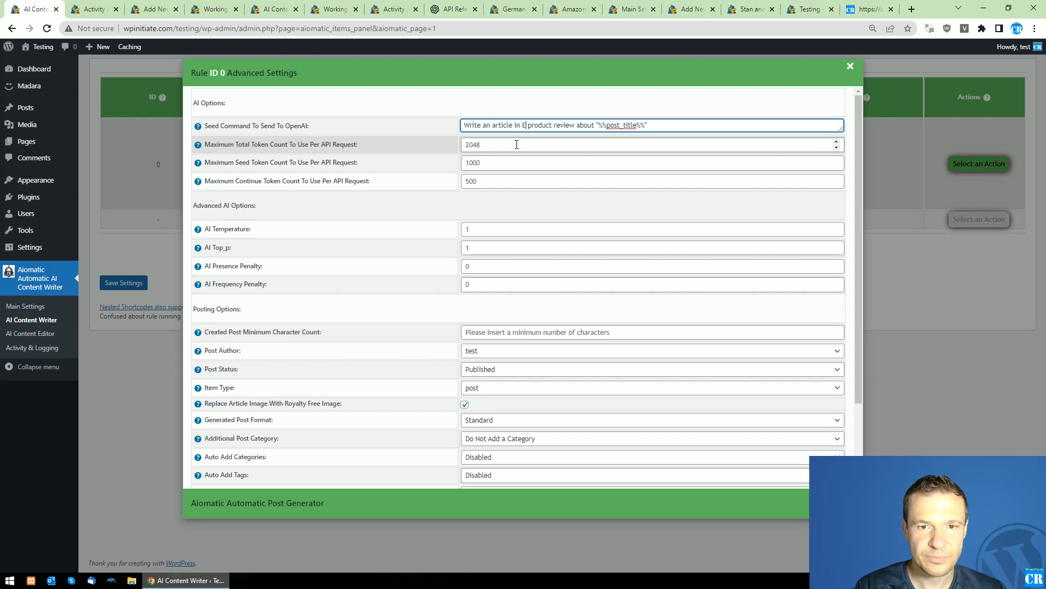
{"action": "type", "text": "g"}
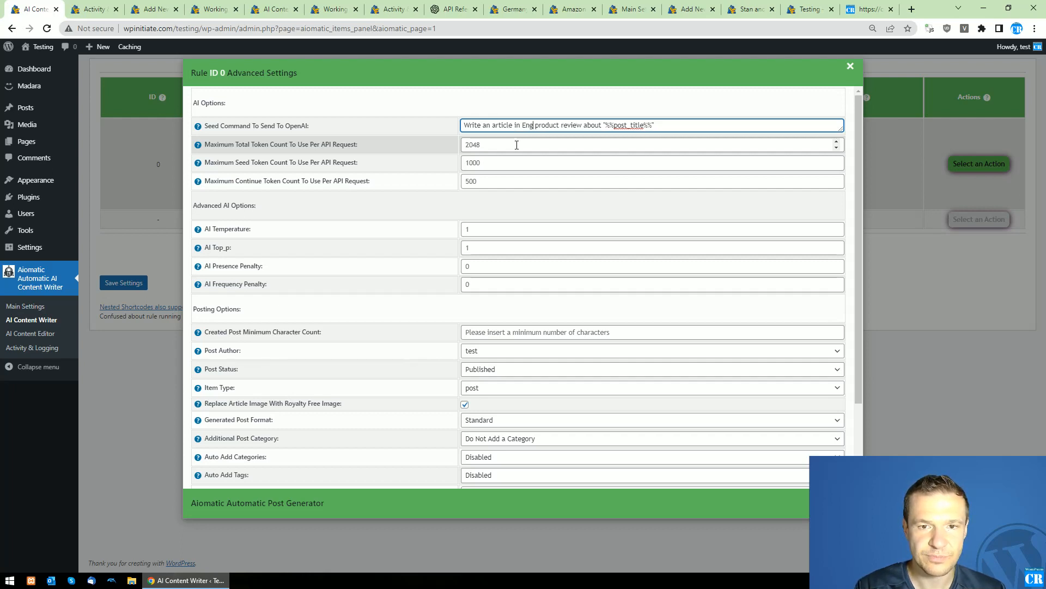
{"action": "type", "text": "lish"}
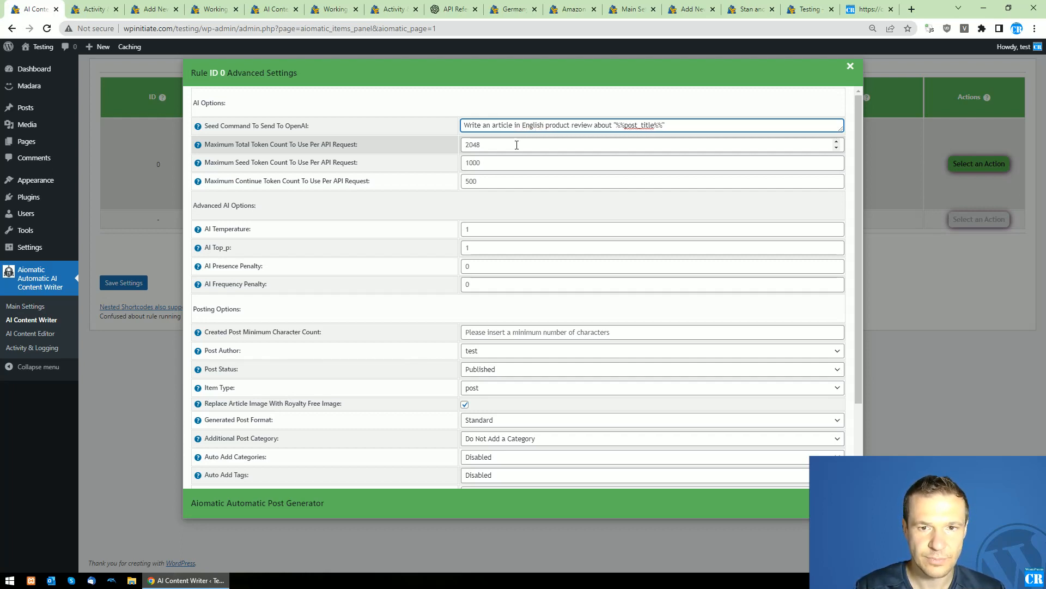
Remove "product review" from rule 0's seed command so it reads Write an article in English about "%%post_title%%", and save the rules
{"action": "key", "text": "shift+Right"}
{"action": "key", "text": "shift+Right"}
{"action": "key", "text": "shift+Right"}
{"action": "key", "text": "shift+Right"}
{"action": "key", "text": "shift+Right"}
{"action": "key", "text": "shift+Right"}
{"action": "key", "text": "shift+Right"}
{"action": "key", "text": "shift+Right"}
{"action": "key", "text": "shift+Right"}
{"action": "key", "text": "shift+Right"}
{"action": "key", "text": "shift+Right"}
{"action": "key", "text": "shift+Right"}
{"action": "key", "text": "shift+Right"}
{"action": "key", "text": "shift+Right"}
{"action": "key", "text": "shift+Right"}
{"action": "key", "text": "shift+Right"}
{"action": "key", "text": "shift+Right"}
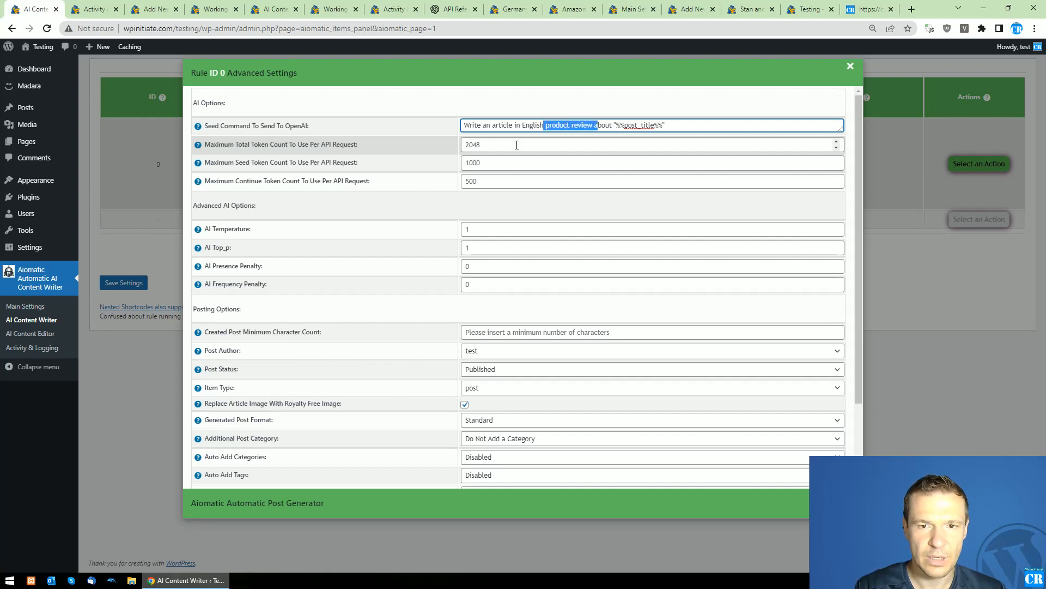
{"action": "type", "text": "a"}
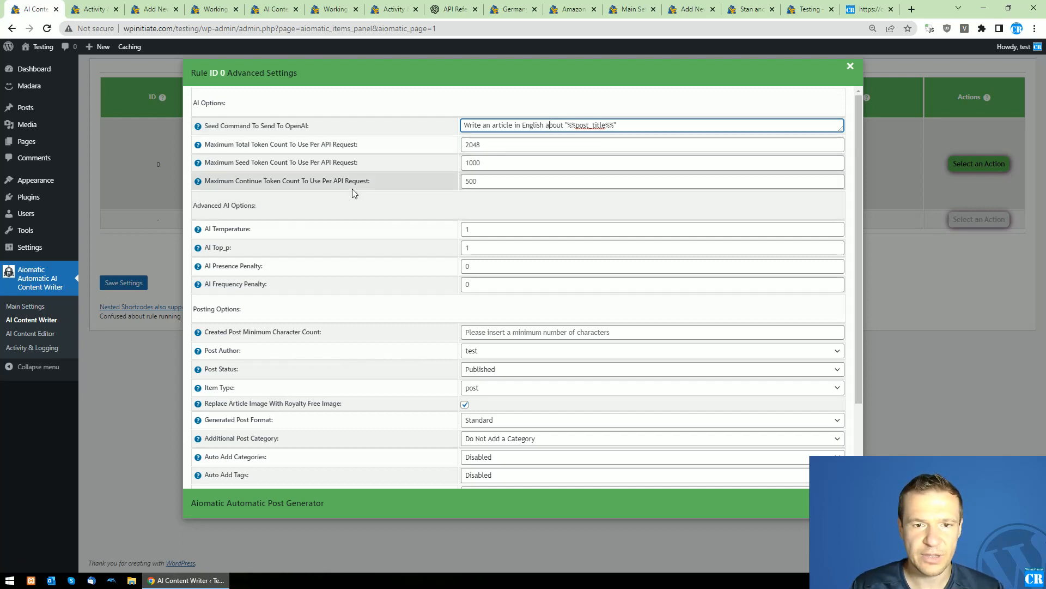
{"action": "left_click", "coordinate": [124, 282]}
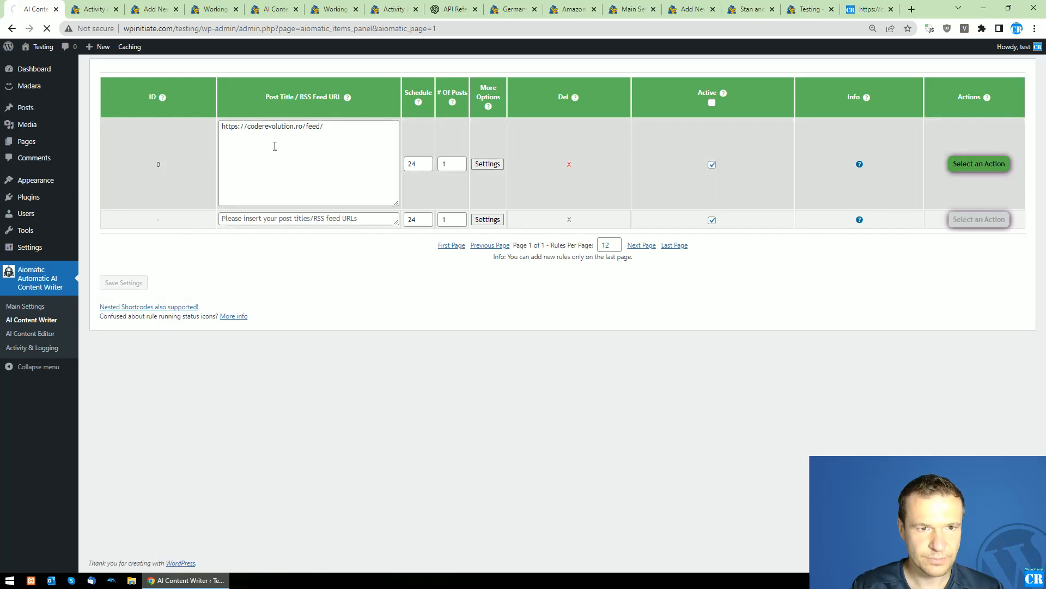
Review the item titles in the coderevolution.ro RSS feed and return to the AI Content Writer rules
{"action": "left_click", "coordinate": [868, 9]}
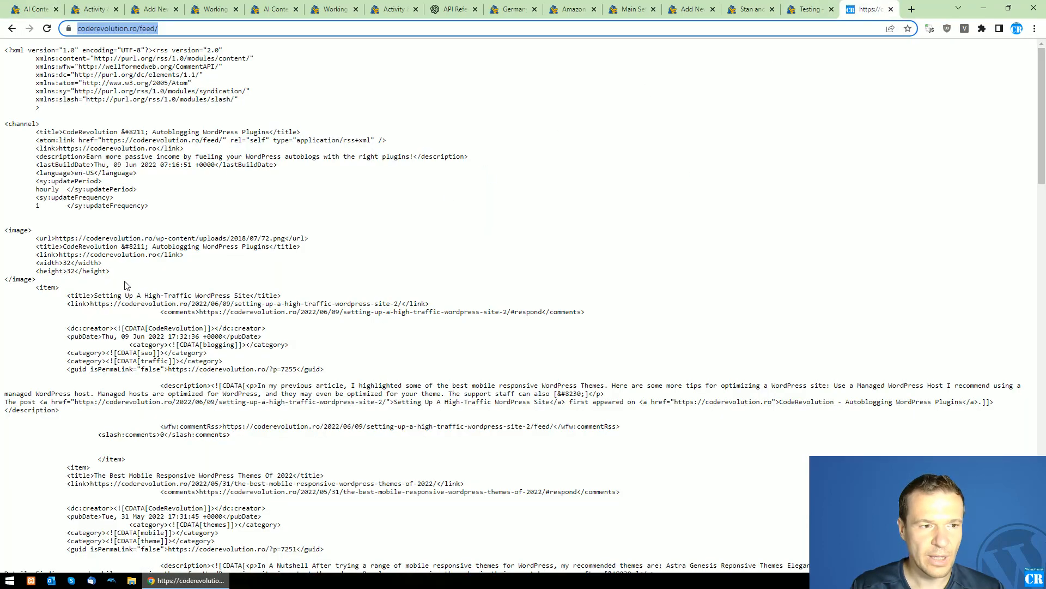
{"action": "scroll", "coordinate": [124, 285], "scroll_direction": "down", "scroll_amount": 5}
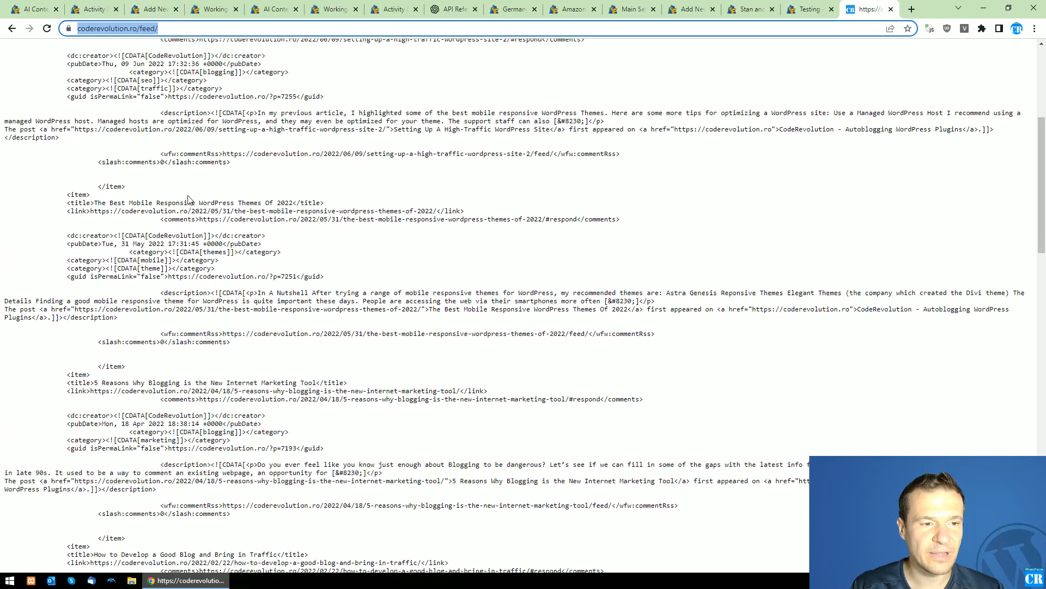
{"action": "left_click", "coordinate": [48, 9]}
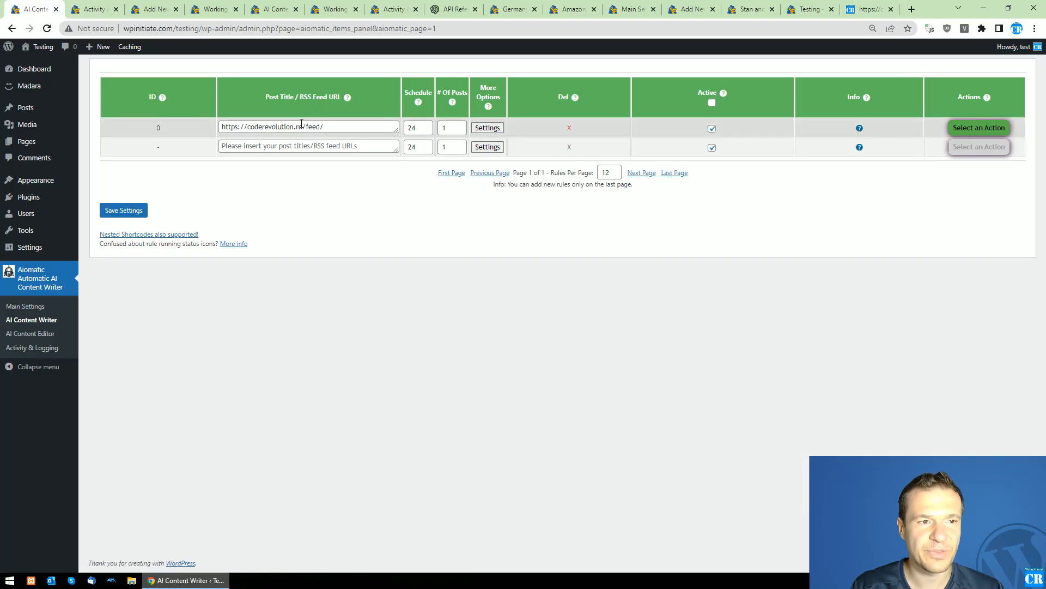
Open Aiomatic's main settings in a new browser tab and enable Unsplash API usage and Pixabay direct website scraping
{"action": "middle_click", "coordinate": [31, 307]}
{"action": "left_click", "coordinate": [89, 9]}
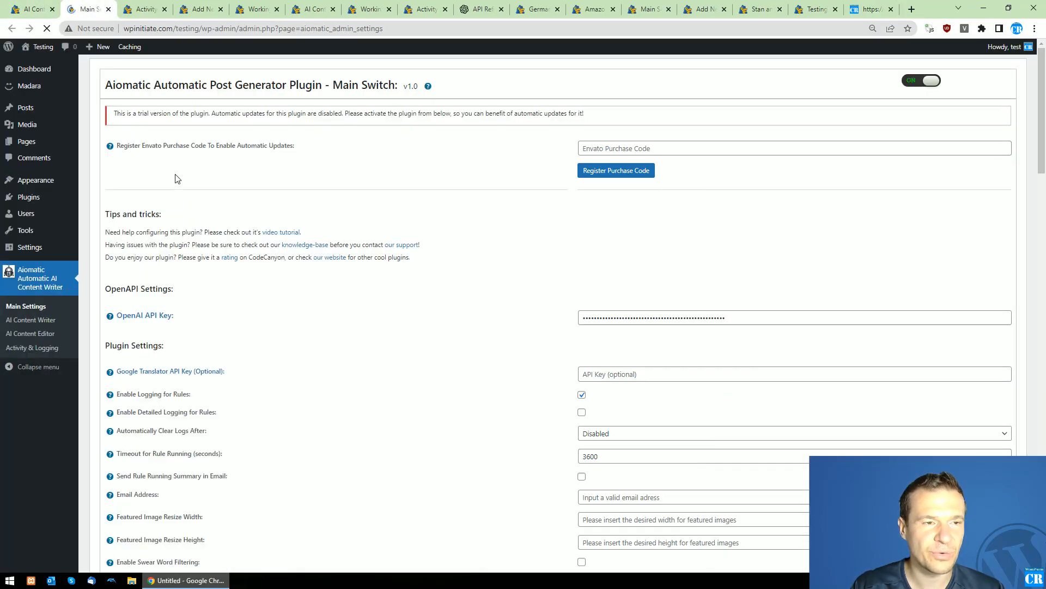
{"action": "scroll", "coordinate": [339, 304], "scroll_direction": "down", "scroll_amount": 3}
{"action": "scroll", "coordinate": [339, 304], "scroll_direction": "down", "scroll_amount": 14}
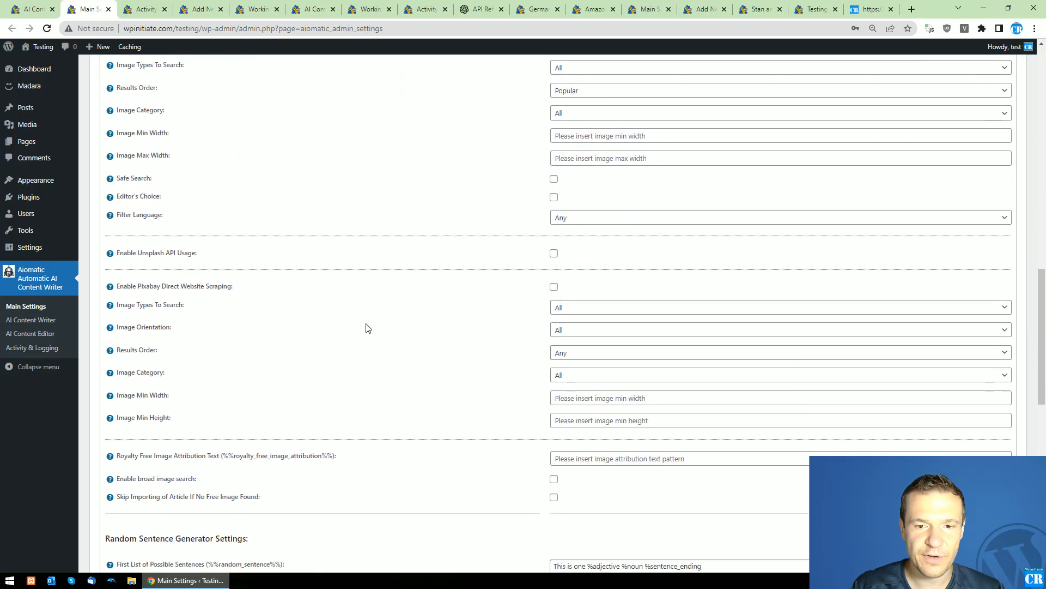
{"action": "left_click", "coordinate": [554, 250]}
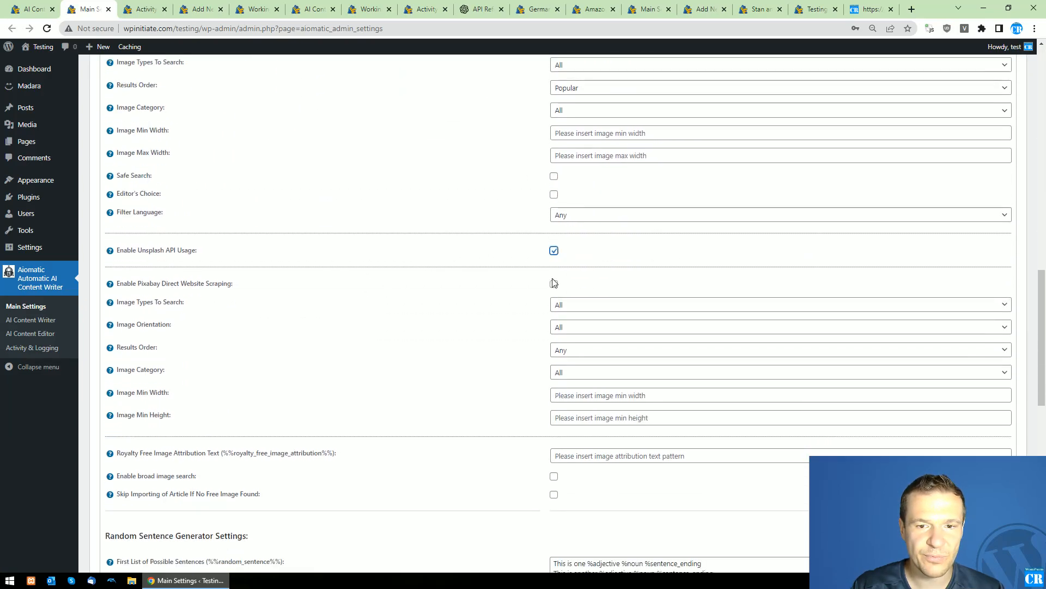
{"action": "left_click", "coordinate": [552, 285]}
Review the royalty free featured image sources, including MorgueFile, Pexels, Flickr and Pixabay, and save the main settings
{"action": "scroll", "coordinate": [523, 295], "scroll_direction": "up", "scroll_amount": 4}
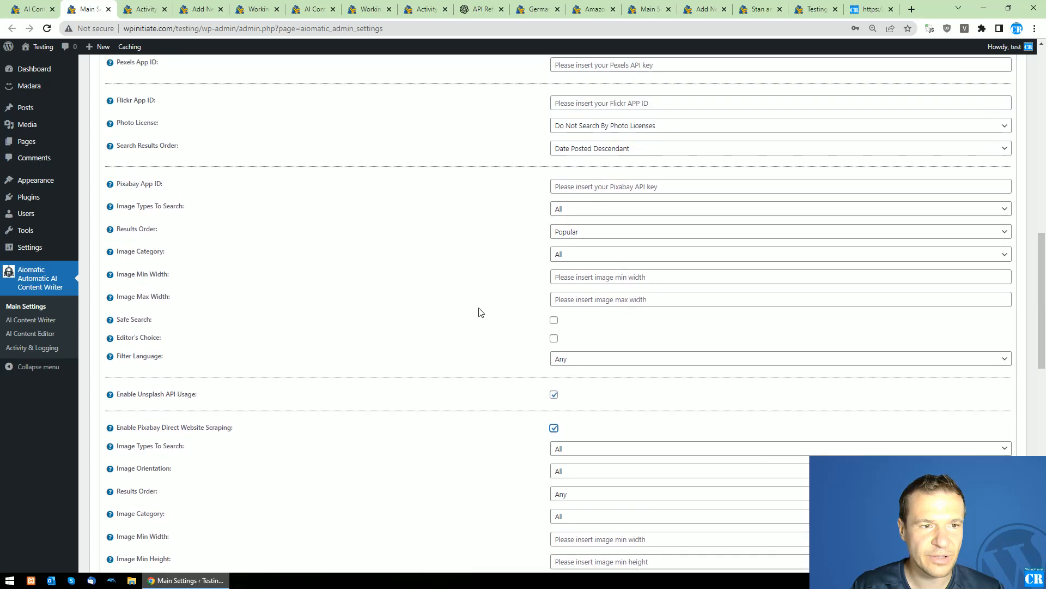
{"action": "scroll", "coordinate": [488, 289], "scroll_direction": "up", "scroll_amount": 1}
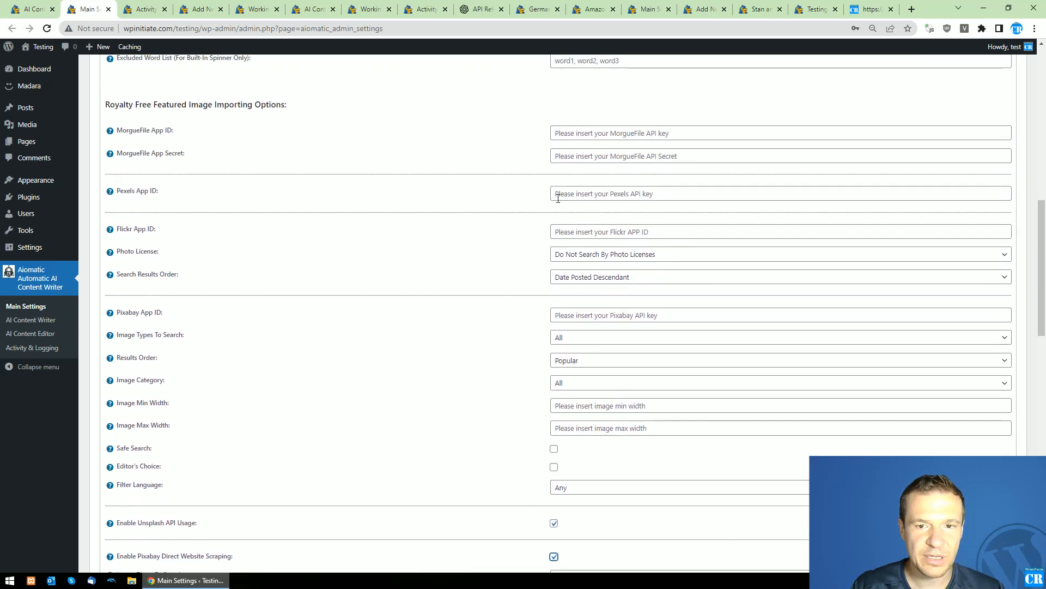
{"action": "scroll", "coordinate": [215, 325], "scroll_direction": "up", "scroll_amount": 1}
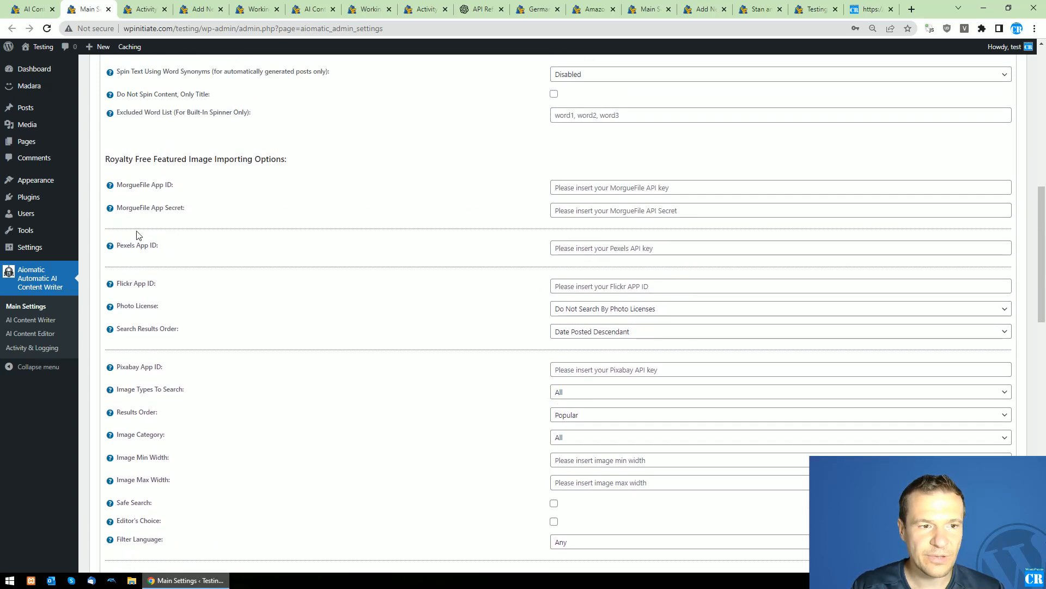
{"action": "scroll", "coordinate": [544, 257], "scroll_direction": "down", "scroll_amount": 5}
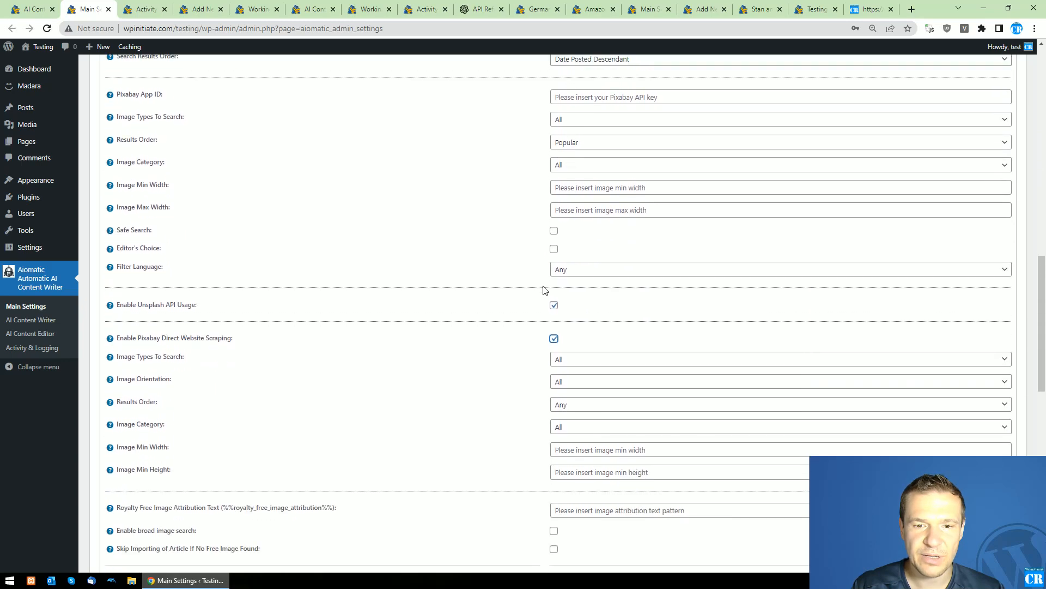
{"action": "scroll", "coordinate": [381, 283], "scroll_direction": "down", "scroll_amount": 1}
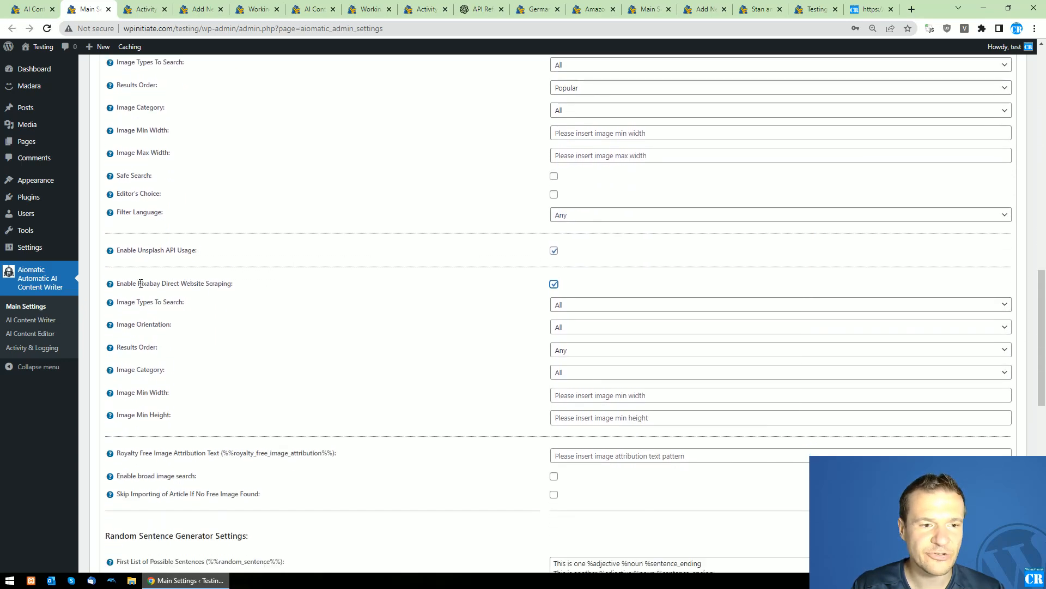
{"action": "scroll", "coordinate": [507, 458], "scroll_direction": "down", "scroll_amount": 1}
{"action": "scroll", "coordinate": [507, 458], "scroll_direction": "down", "scroll_amount": 10}
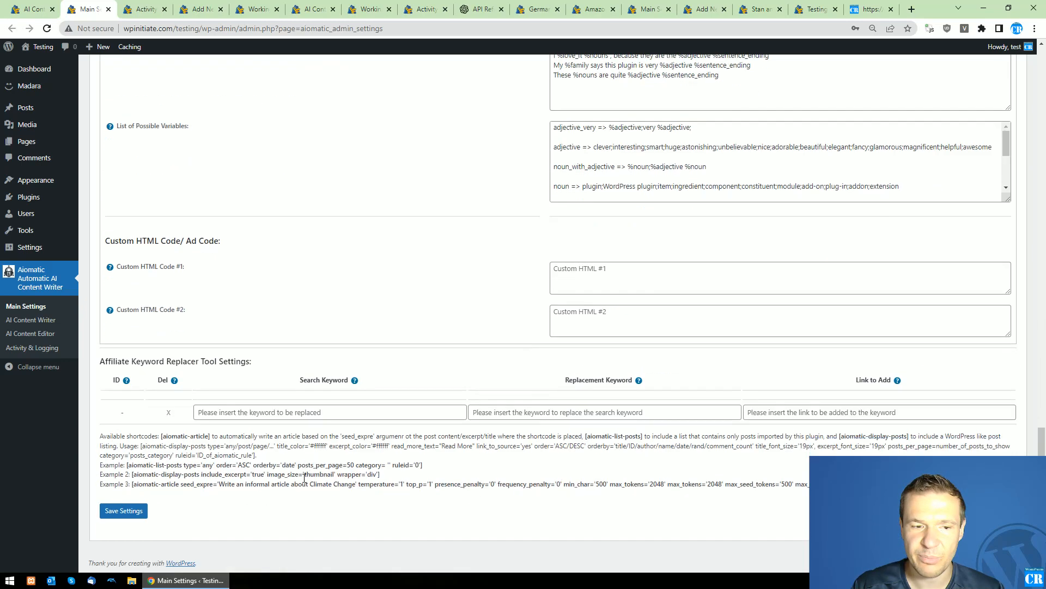
{"action": "left_click", "coordinate": [123, 511]}
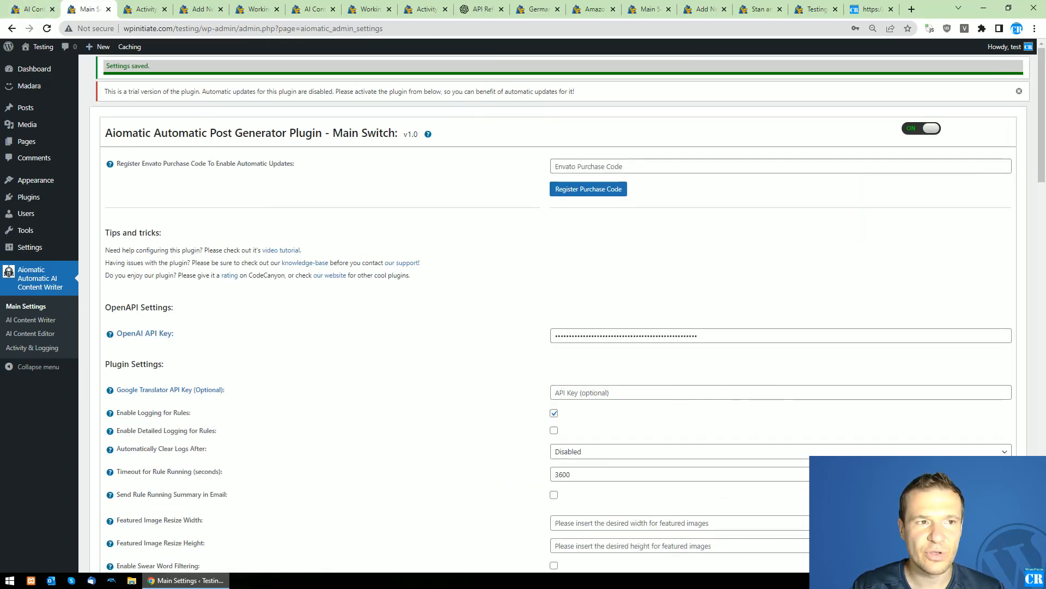
Check the Replace Article Image With Royalty Free Image option in rule 0's advanced settings
{"action": "left_click", "coordinate": [34, 9]}
{"action": "left_click", "coordinate": [488, 128]}
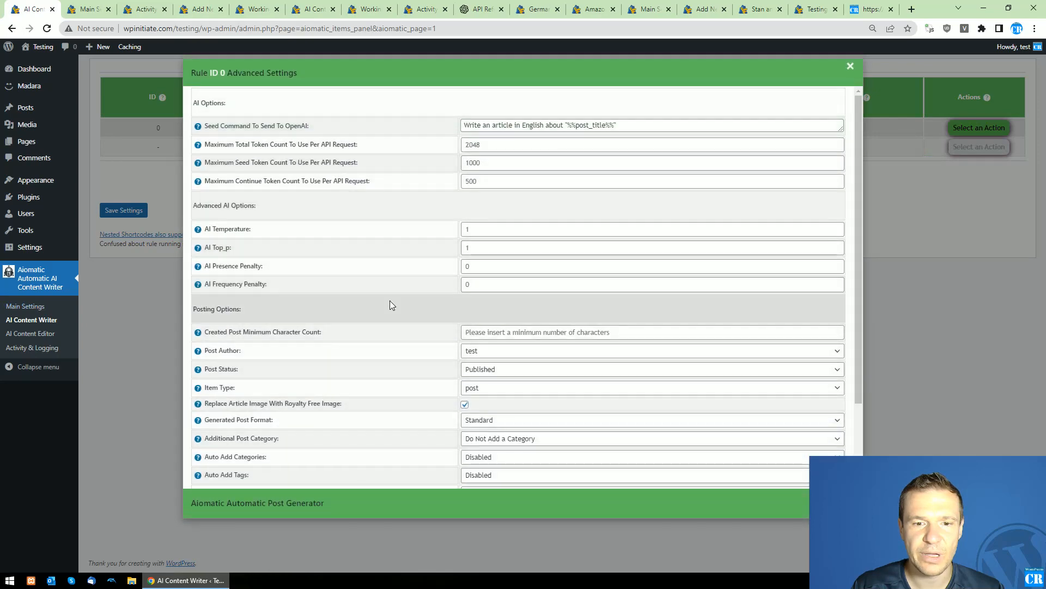
{"action": "scroll", "coordinate": [390, 301], "scroll_direction": "down", "scroll_amount": 2}
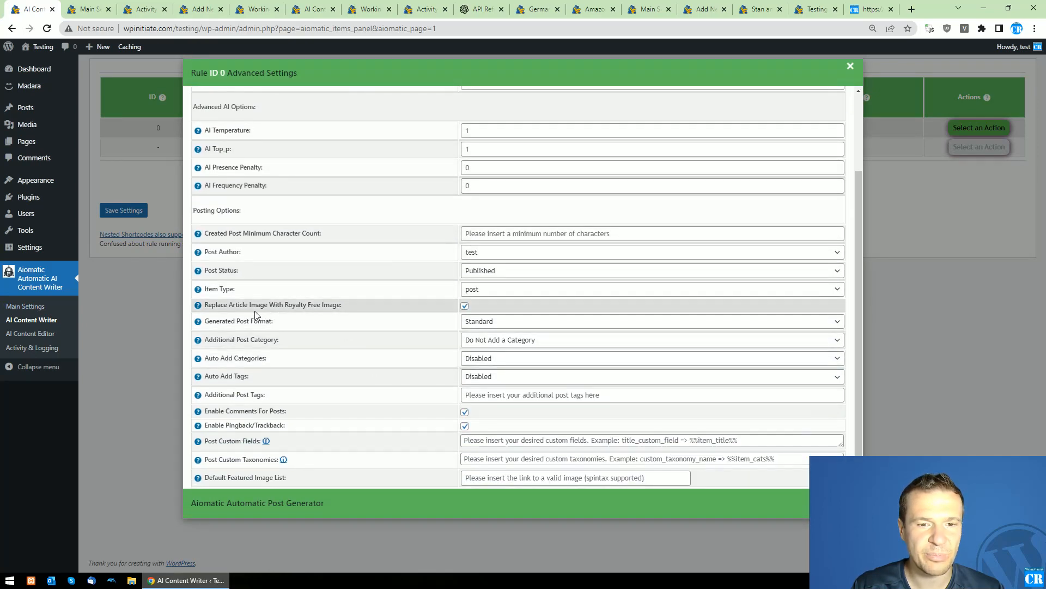
{"action": "left_click", "coordinate": [157, 194]}
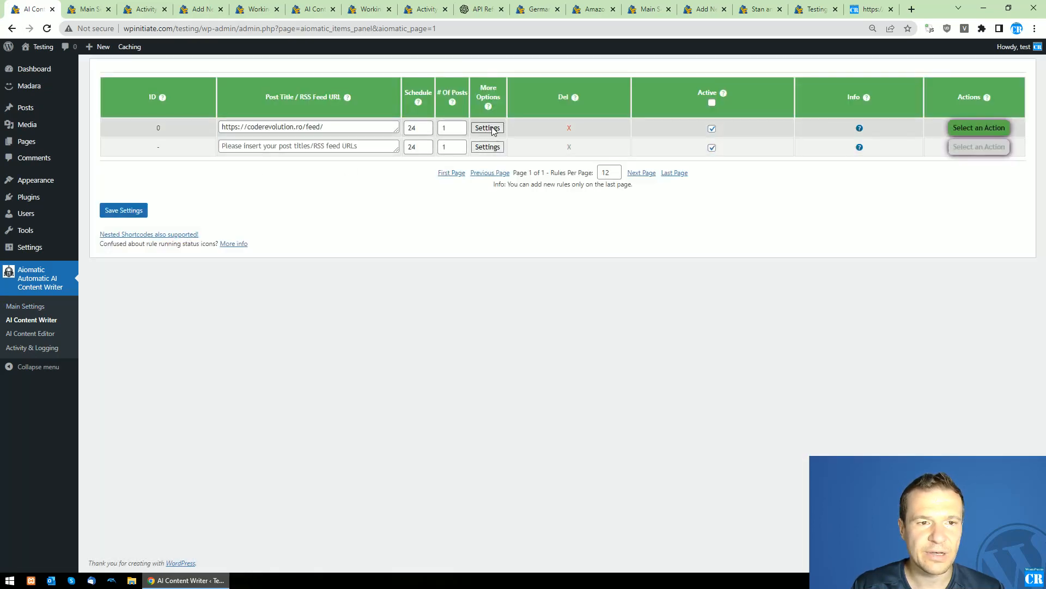
{"action": "left_click", "coordinate": [488, 128]}
{"action": "left_click_drag", "start_coordinate": [228, 305], "coordinate": [334, 305]}
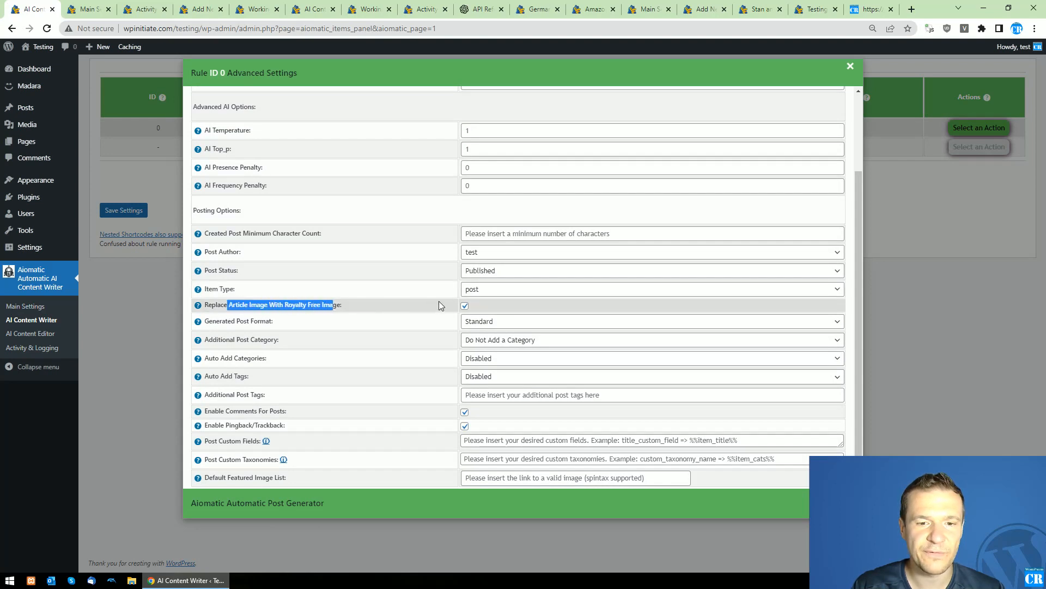
{"action": "left_click", "coordinate": [442, 308]}
{"action": "left_click", "coordinate": [148, 195]}
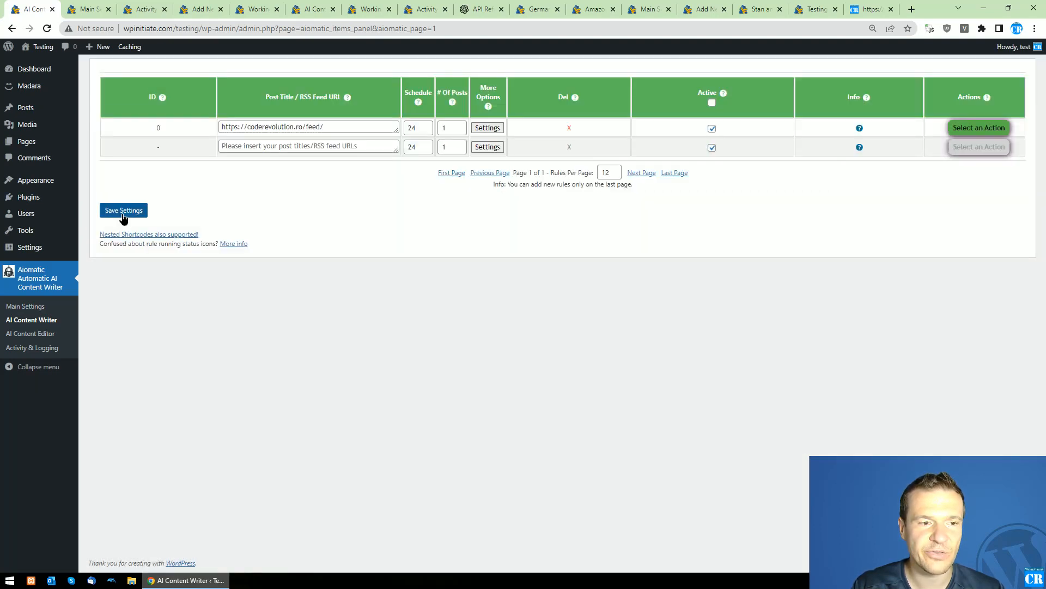
Save the AI Content Writer rules and run rule 0
{"action": "left_click", "coordinate": [124, 211]}
{"action": "mouse_move", "coordinate": [861, 128]}
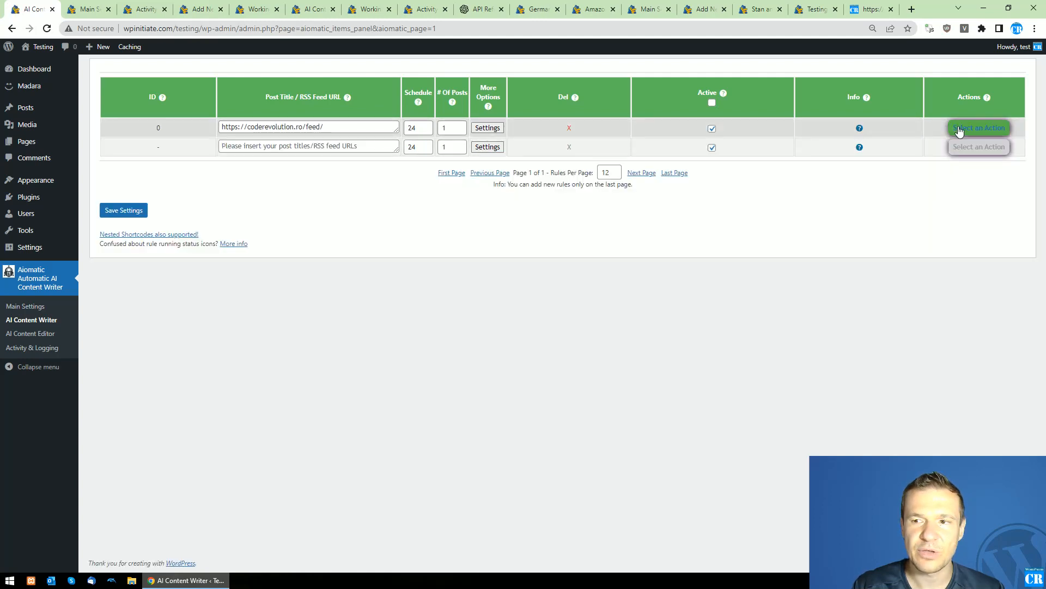
{"action": "left_click", "coordinate": [976, 127]}
{"action": "left_click", "coordinate": [955, 152]}
{"action": "key", "text": "Return"}
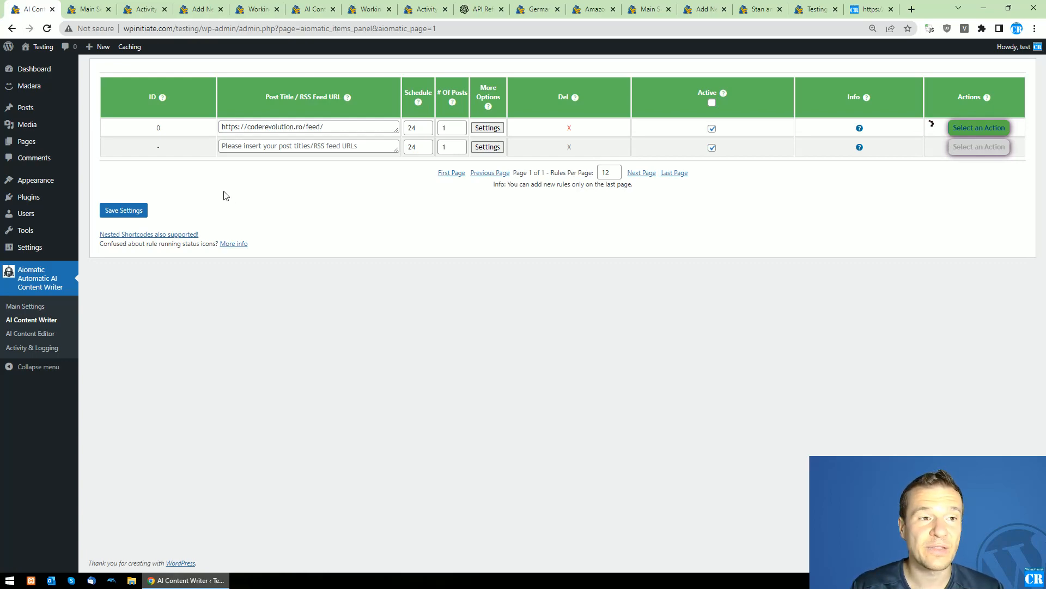
Look through further article titles in the coderevolution.ro feed and highlight the title about Etsy's high earnings potential
{"action": "left_click", "coordinate": [871, 9]}
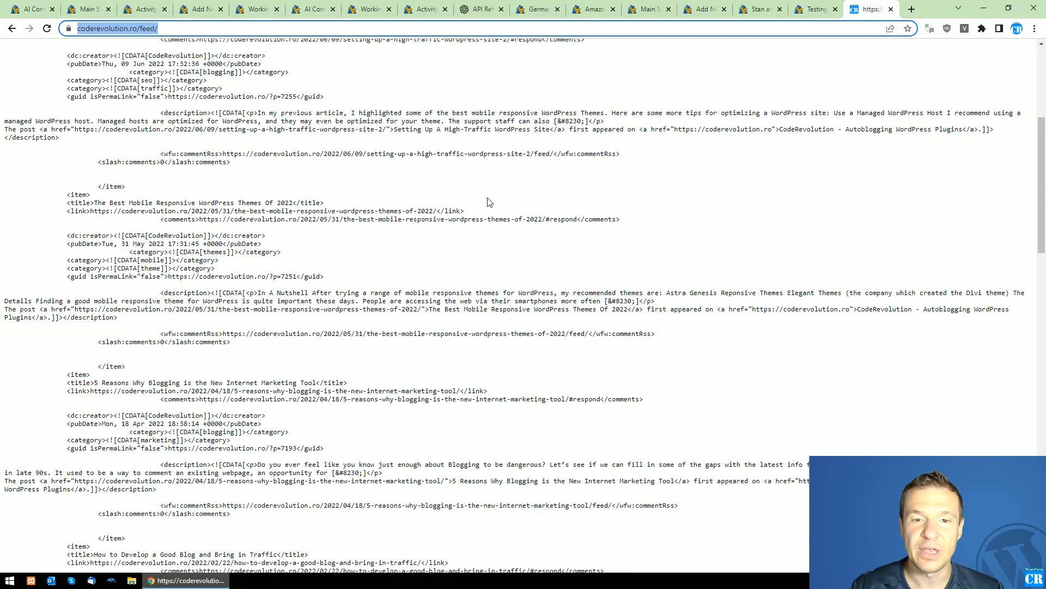
{"action": "scroll", "coordinate": [180, 262], "scroll_direction": "down", "scroll_amount": 9}
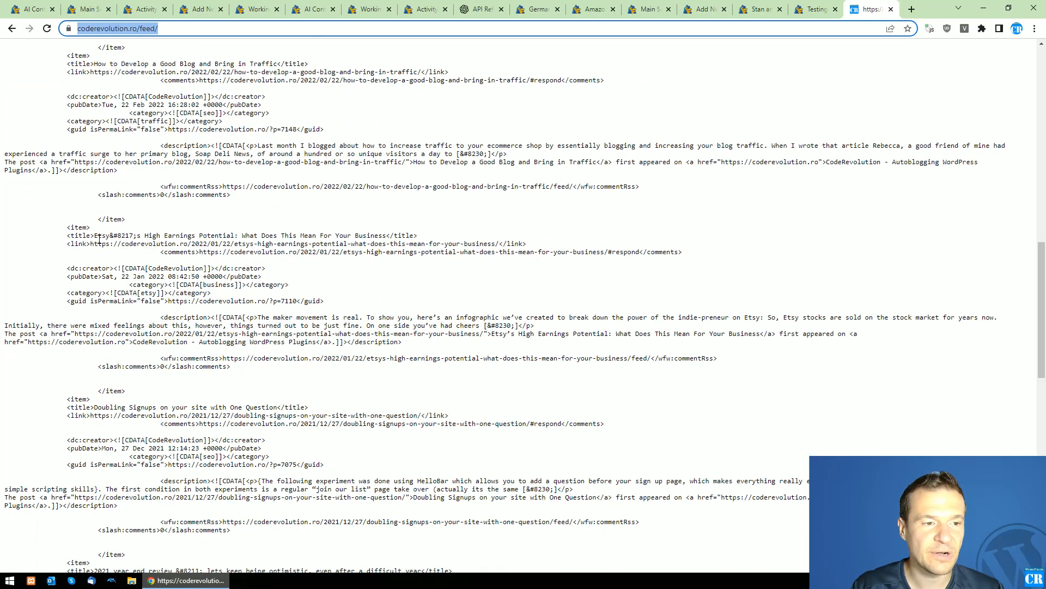
{"action": "left_click", "coordinate": [43, 5]}
{"action": "left_click", "coordinate": [873, 7]}
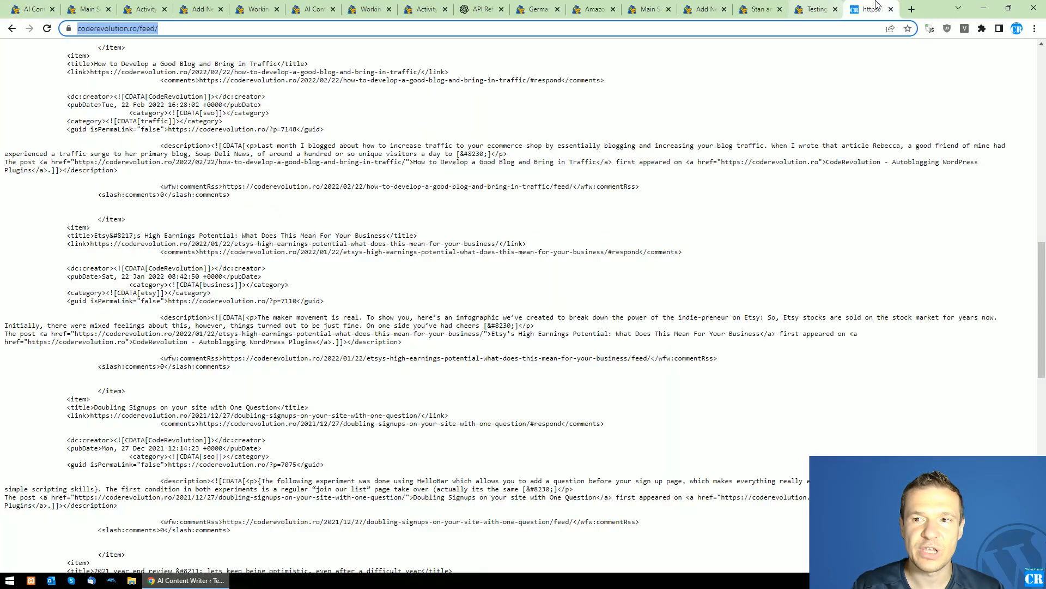
{"action": "left_click_drag", "start_coordinate": [94, 236], "coordinate": [386, 235]}
Open the testing site in a new browser tab and view the Maintaingo review post with its featured image and text
{"action": "left_click", "coordinate": [34, 9]}
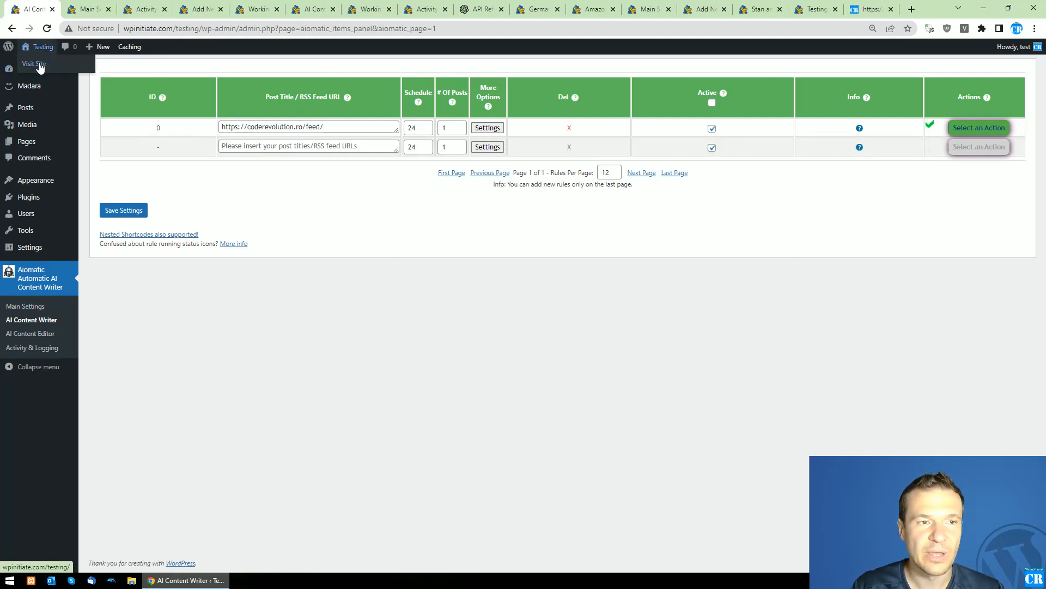
{"action": "middle_click", "coordinate": [39, 66]}
{"action": "left_click", "coordinate": [147, 6]}
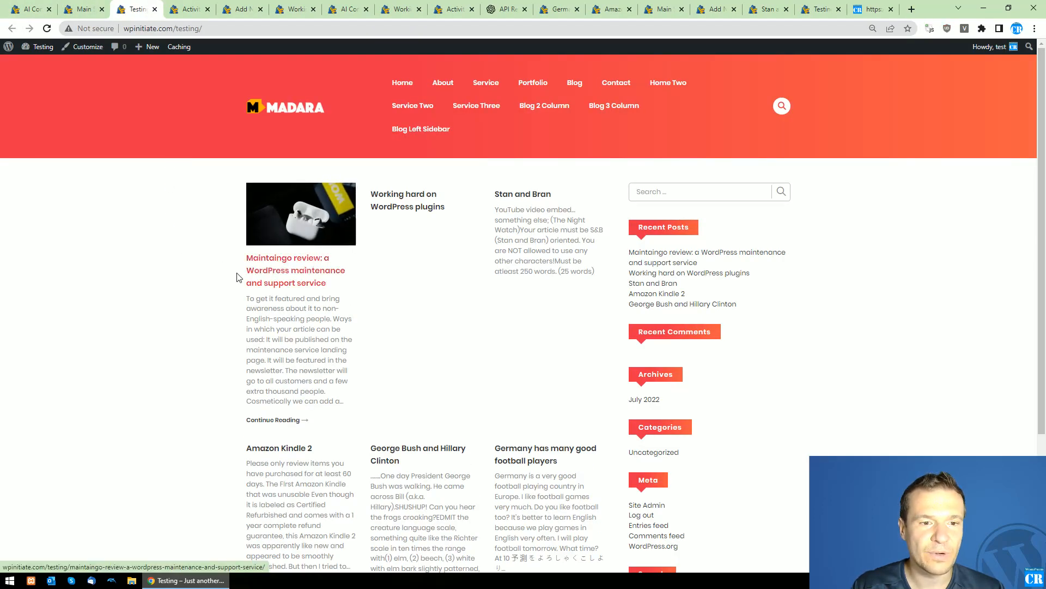
{"action": "left_click", "coordinate": [298, 287]}
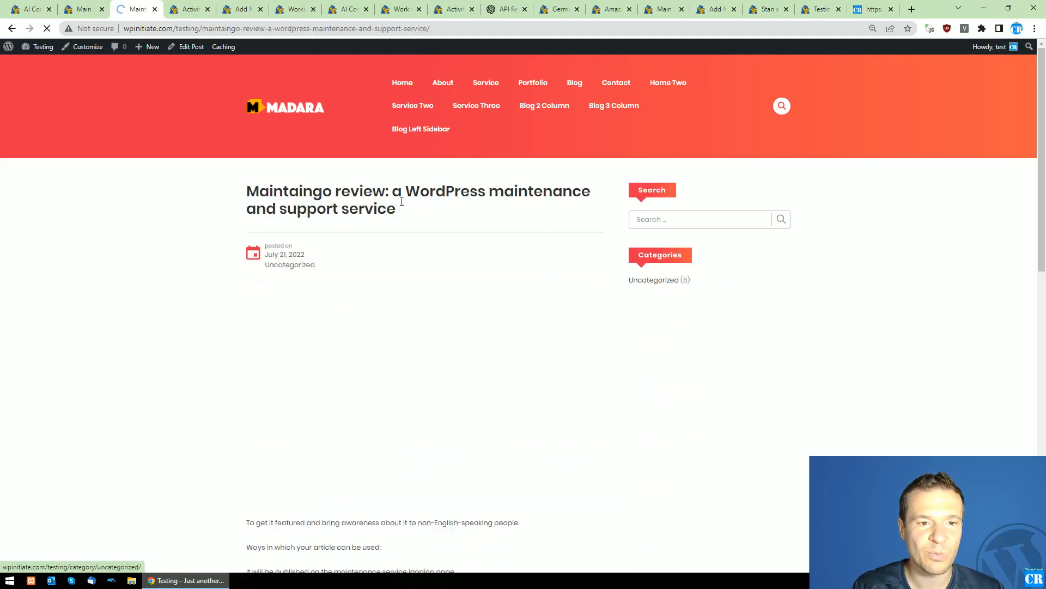
{"action": "scroll", "coordinate": [381, 284], "scroll_direction": "down", "scroll_amount": 2}
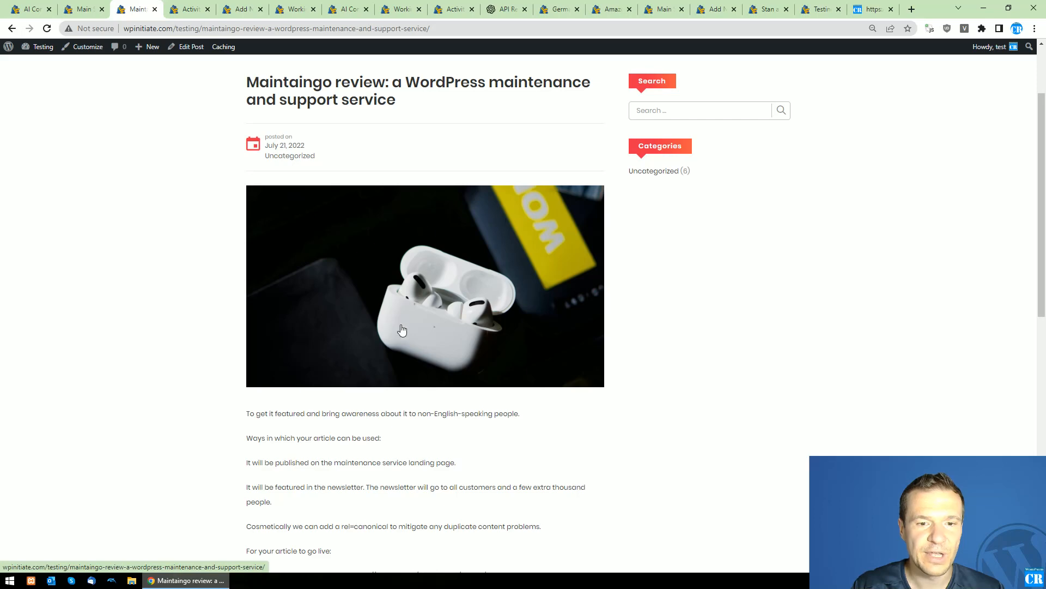
{"action": "scroll", "coordinate": [298, 290], "scroll_direction": "down", "scroll_amount": 3}
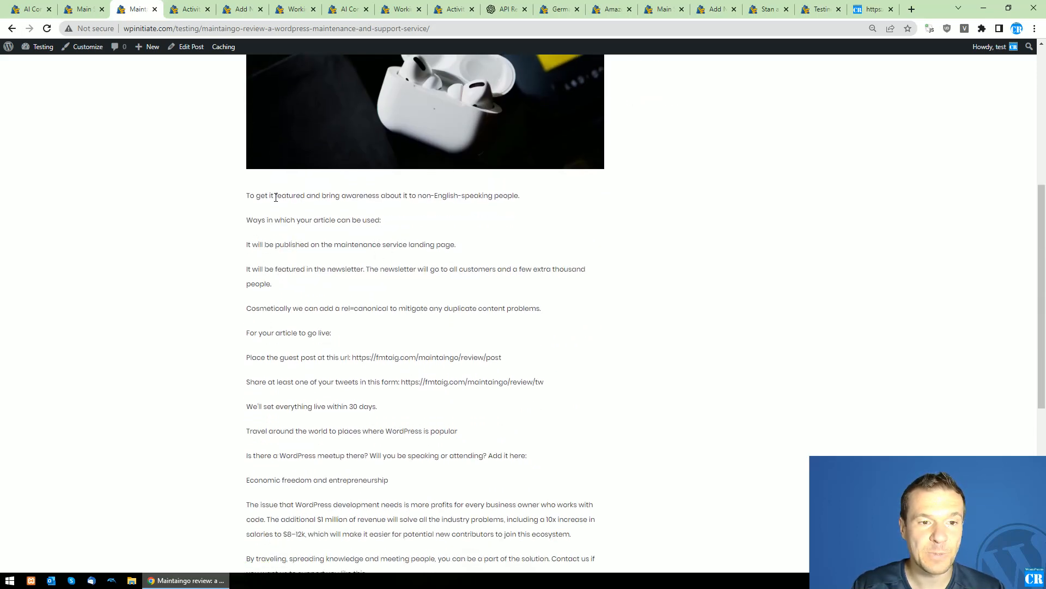
Search the post for "maintenance" and read through its generated text
{"action": "double_click", "coordinate": [348, 246]}
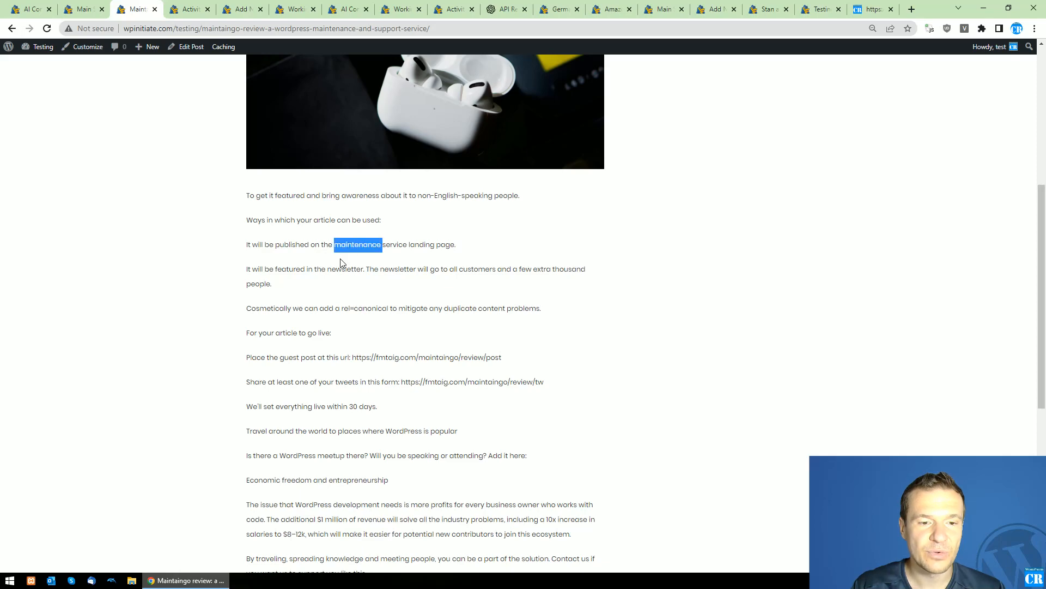
{"action": "key", "text": "ctrl+f"}
{"action": "scroll", "coordinate": [304, 310], "scroll_direction": "down", "scroll_amount": 7}
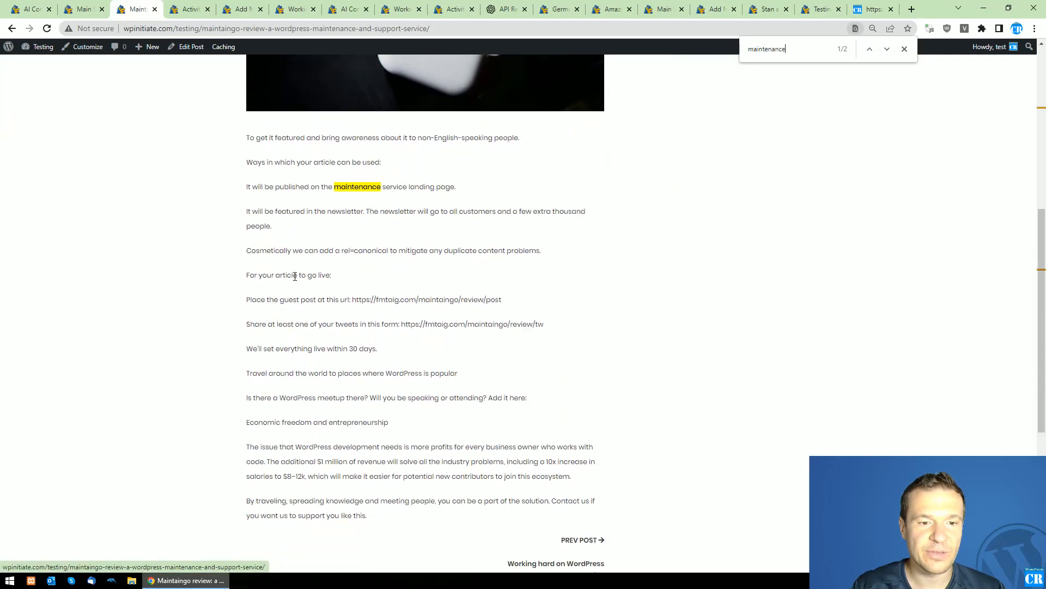
{"action": "scroll", "coordinate": [295, 276], "scroll_direction": "down", "scroll_amount": 1}
{"action": "scroll", "coordinate": [306, 250], "scroll_direction": "up", "scroll_amount": 2}
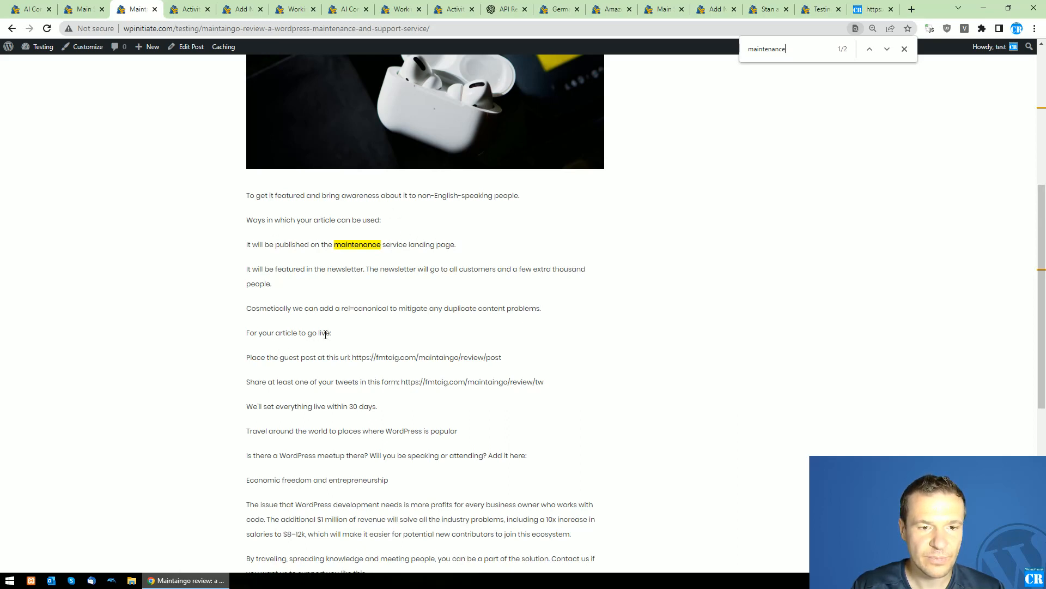
Search the post for "maintaingo", review where the word occurs, and return to the AI Content Writer rules
{"action": "double_click", "coordinate": [435, 358]}
{"action": "key", "text": "ctrl+c"}
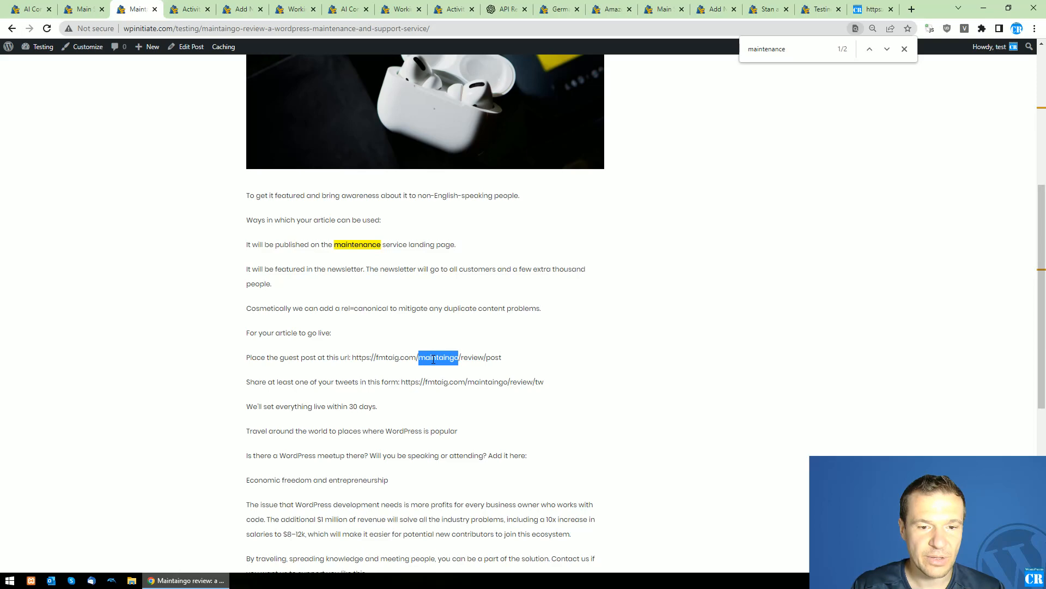
{"action": "key", "text": "ctrl+f"}
{"action": "key", "text": "ctrl+v"}
{"action": "scroll", "coordinate": [429, 380], "scroll_direction": "down", "scroll_amount": 2}
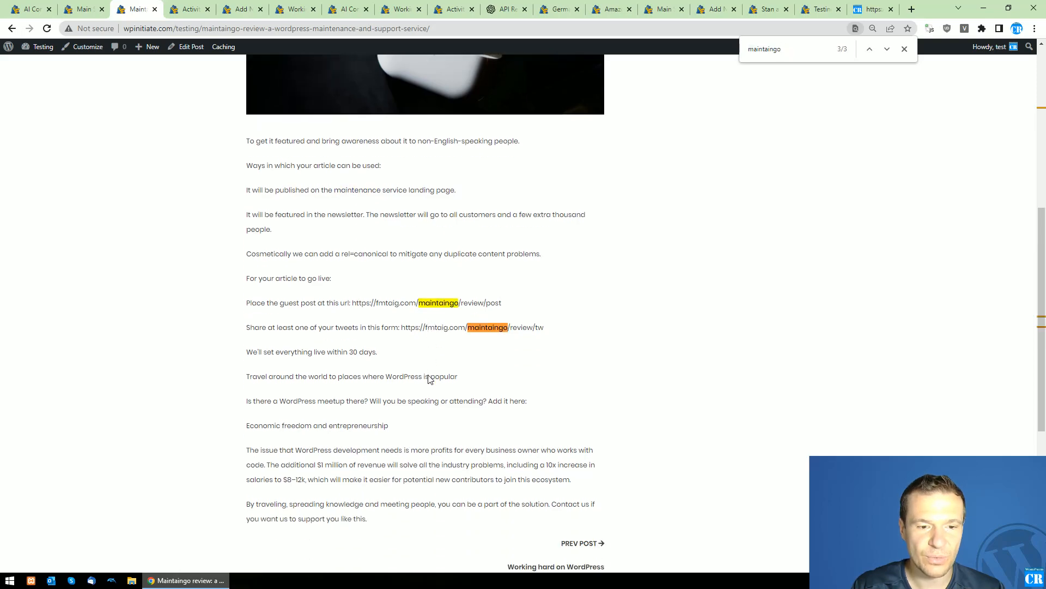
{"action": "scroll", "coordinate": [429, 380], "scroll_direction": "up", "scroll_amount": 1}
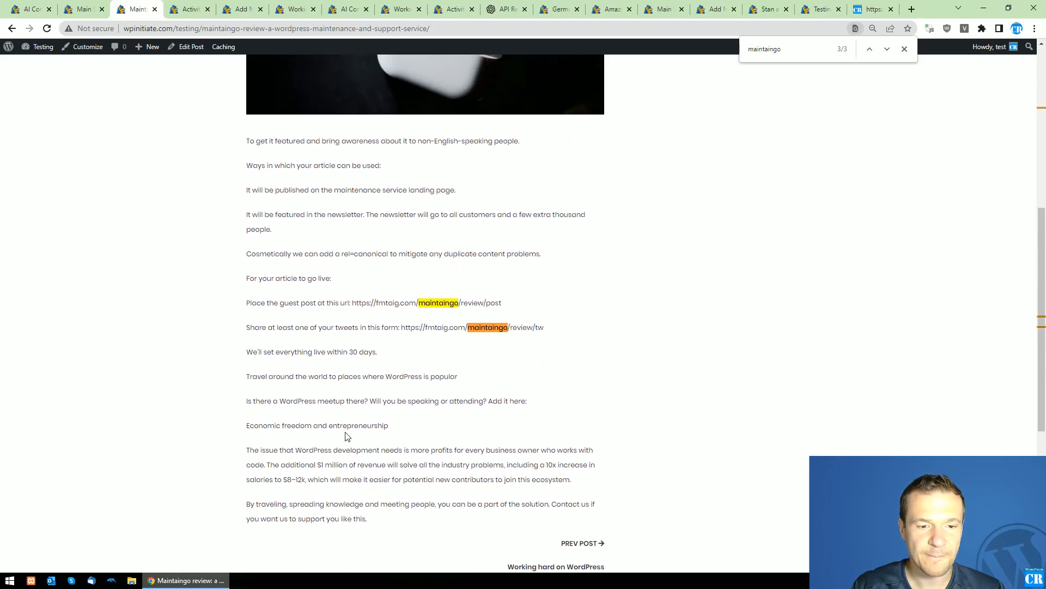
{"action": "scroll", "coordinate": [361, 425], "scroll_direction": "up", "scroll_amount": 7}
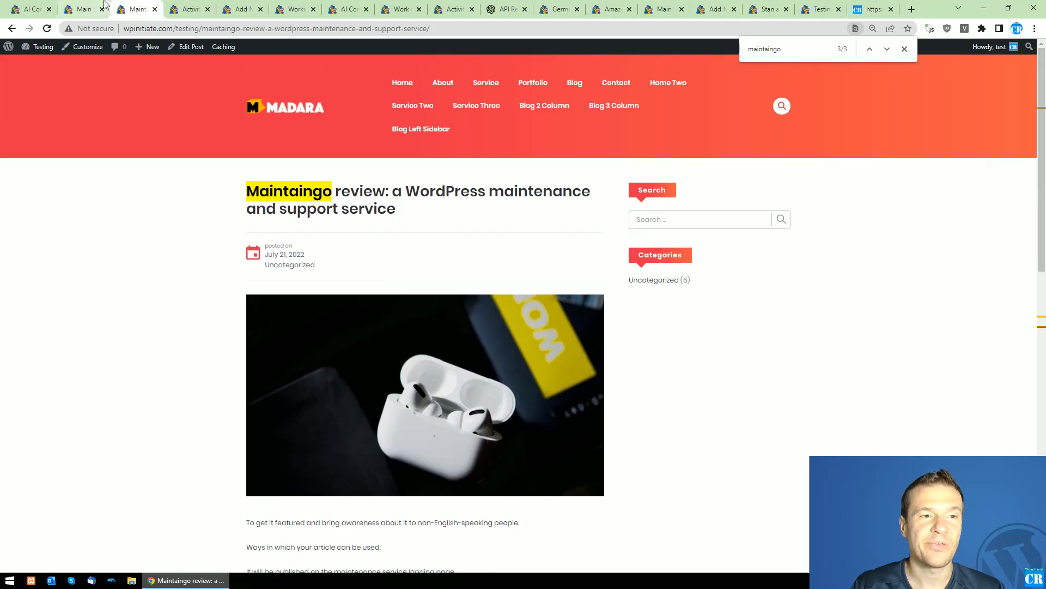
{"action": "left_click", "coordinate": [68, 8]}
{"action": "left_click", "coordinate": [32, 9]}
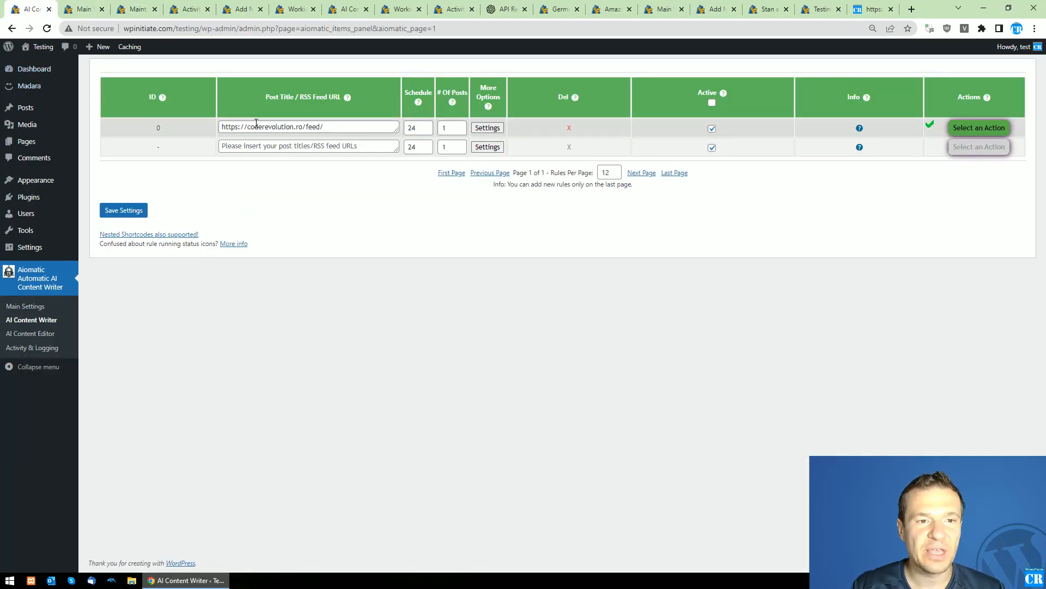